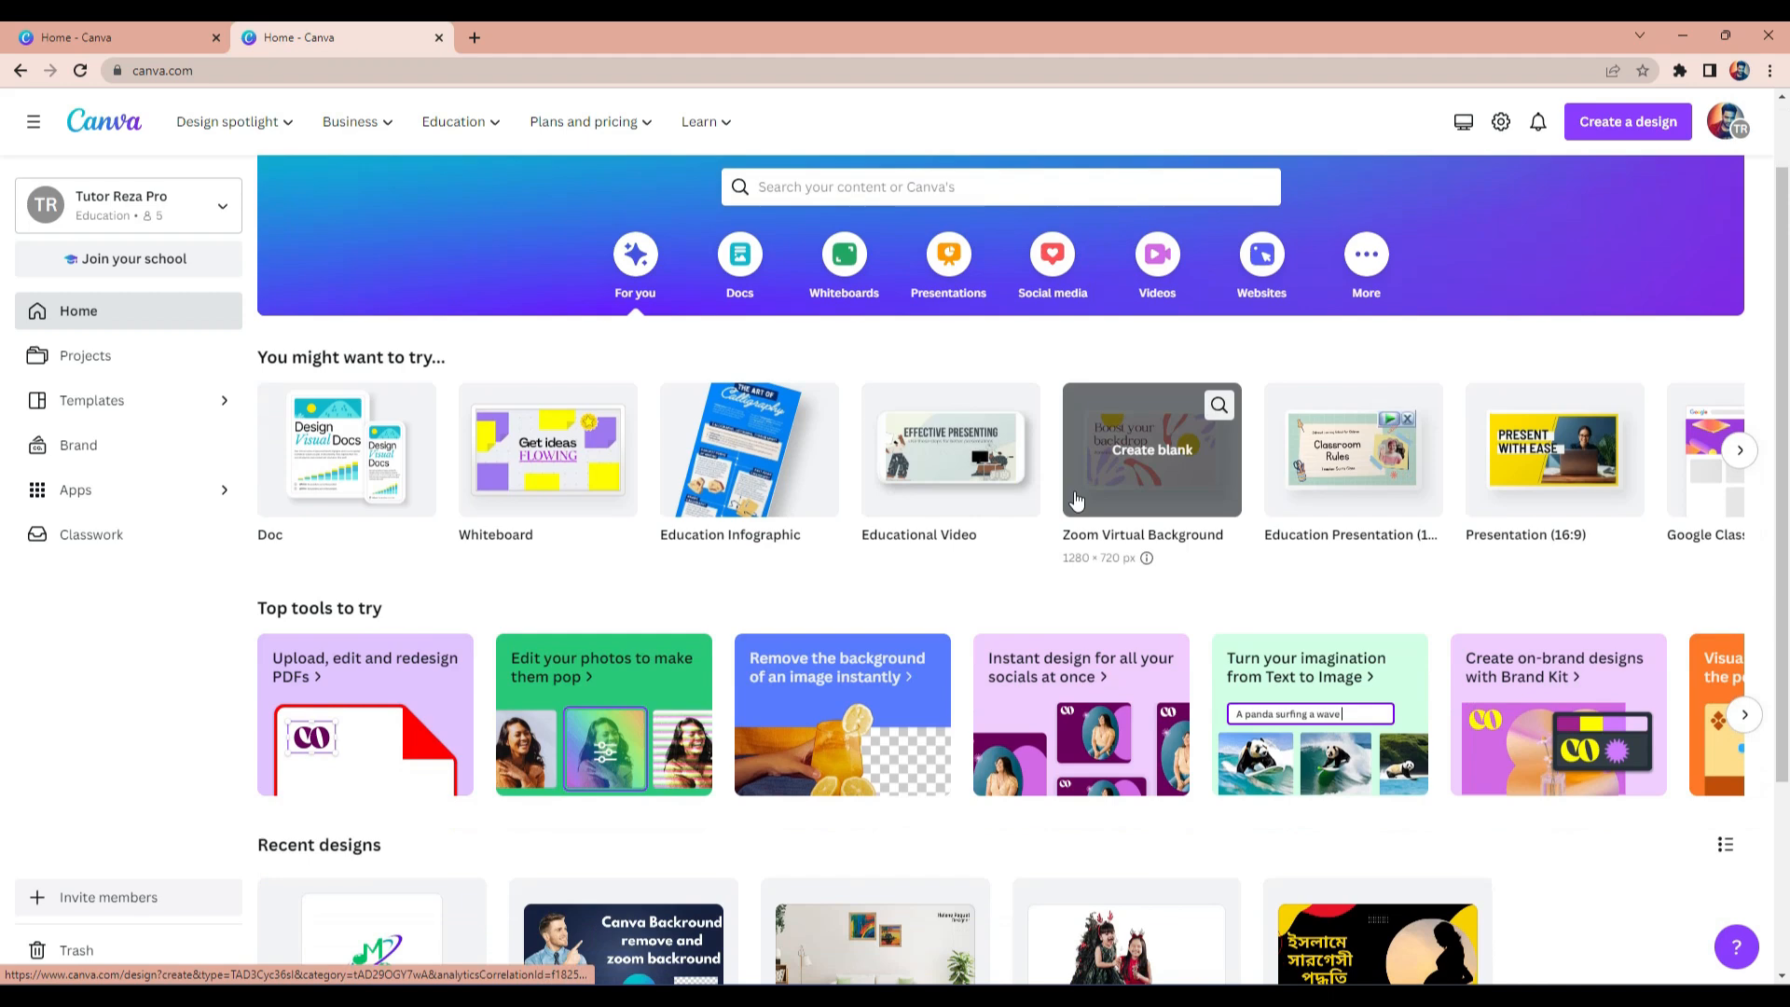
pyautogui.scroll(1, 1033, 526)
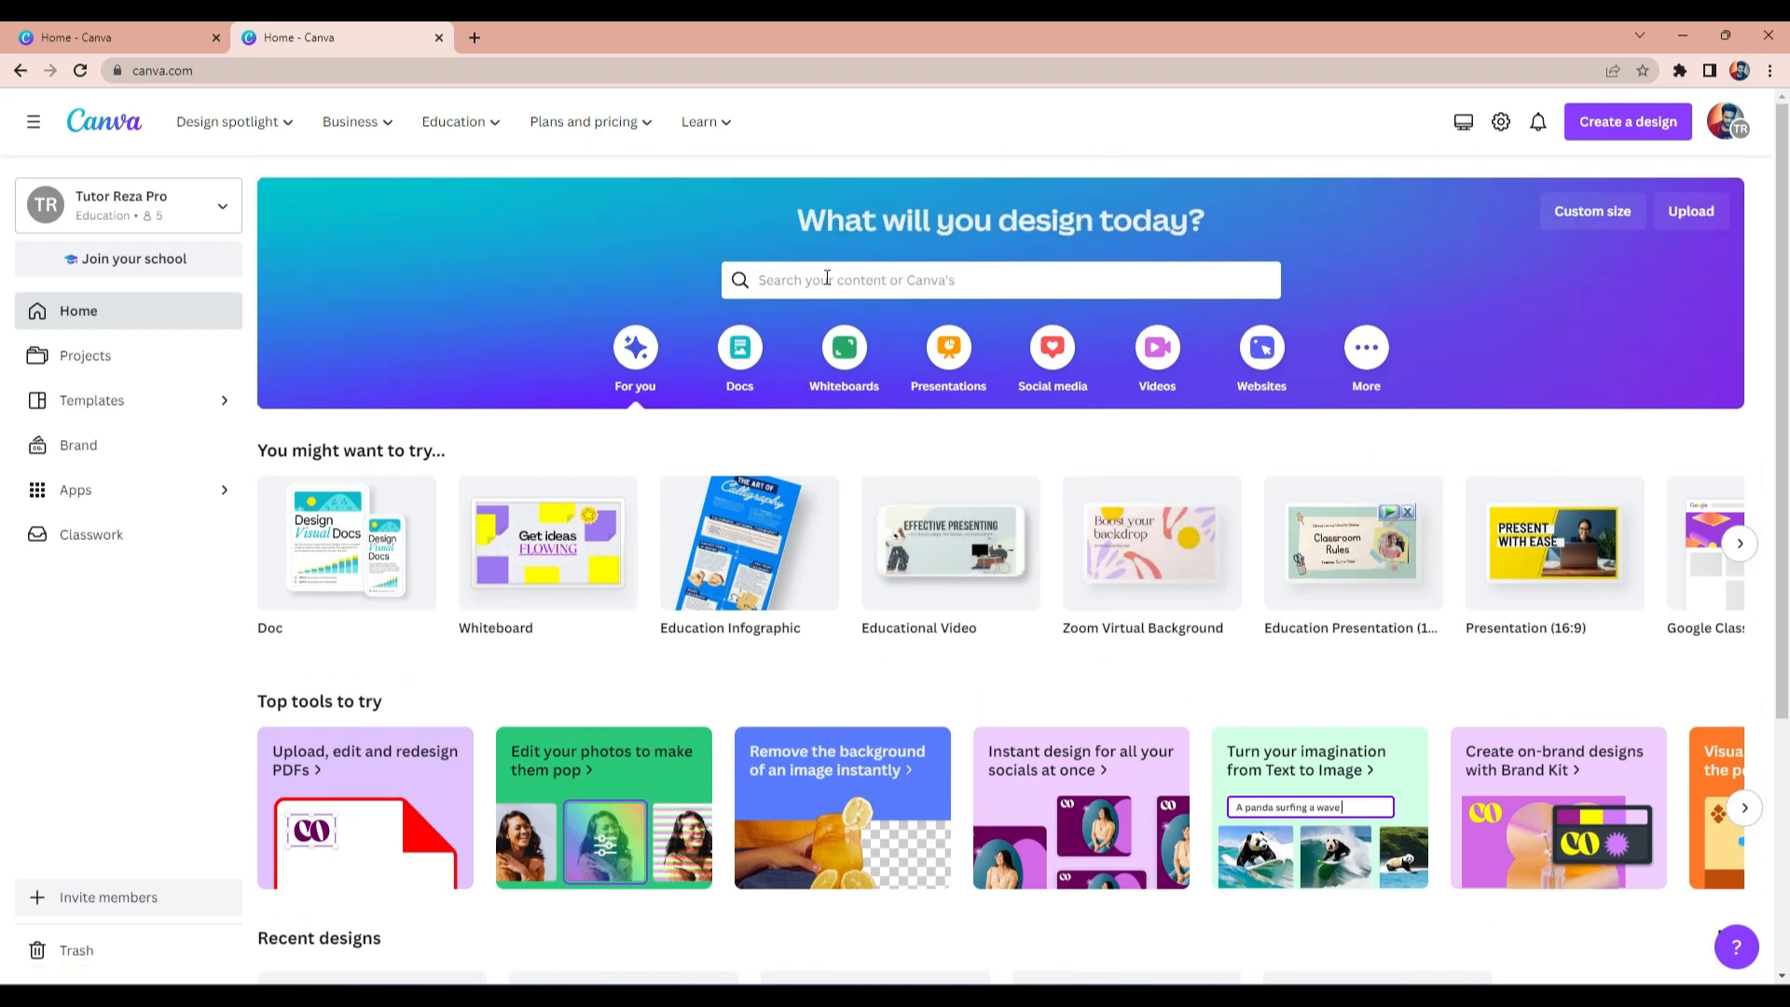
pyautogui.scroll(-1, 662, 399)
pyautogui.scroll(1, 746, 439)
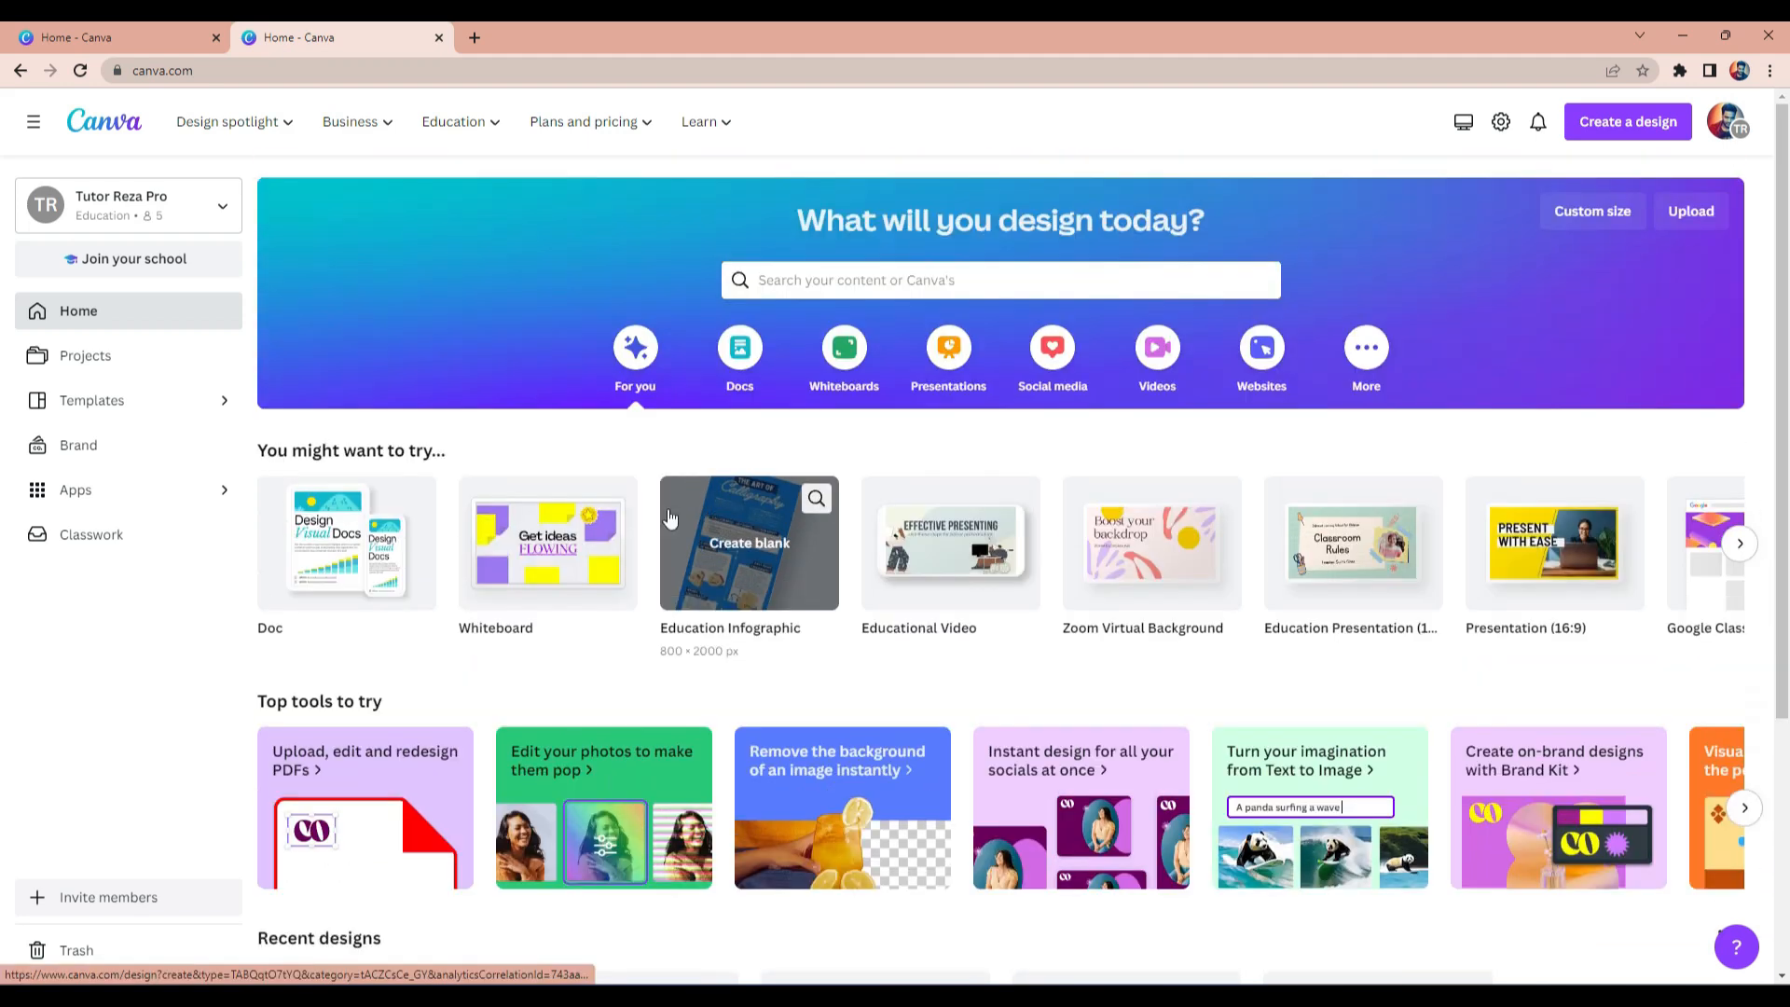
pyautogui.scroll(-1, 806, 538)
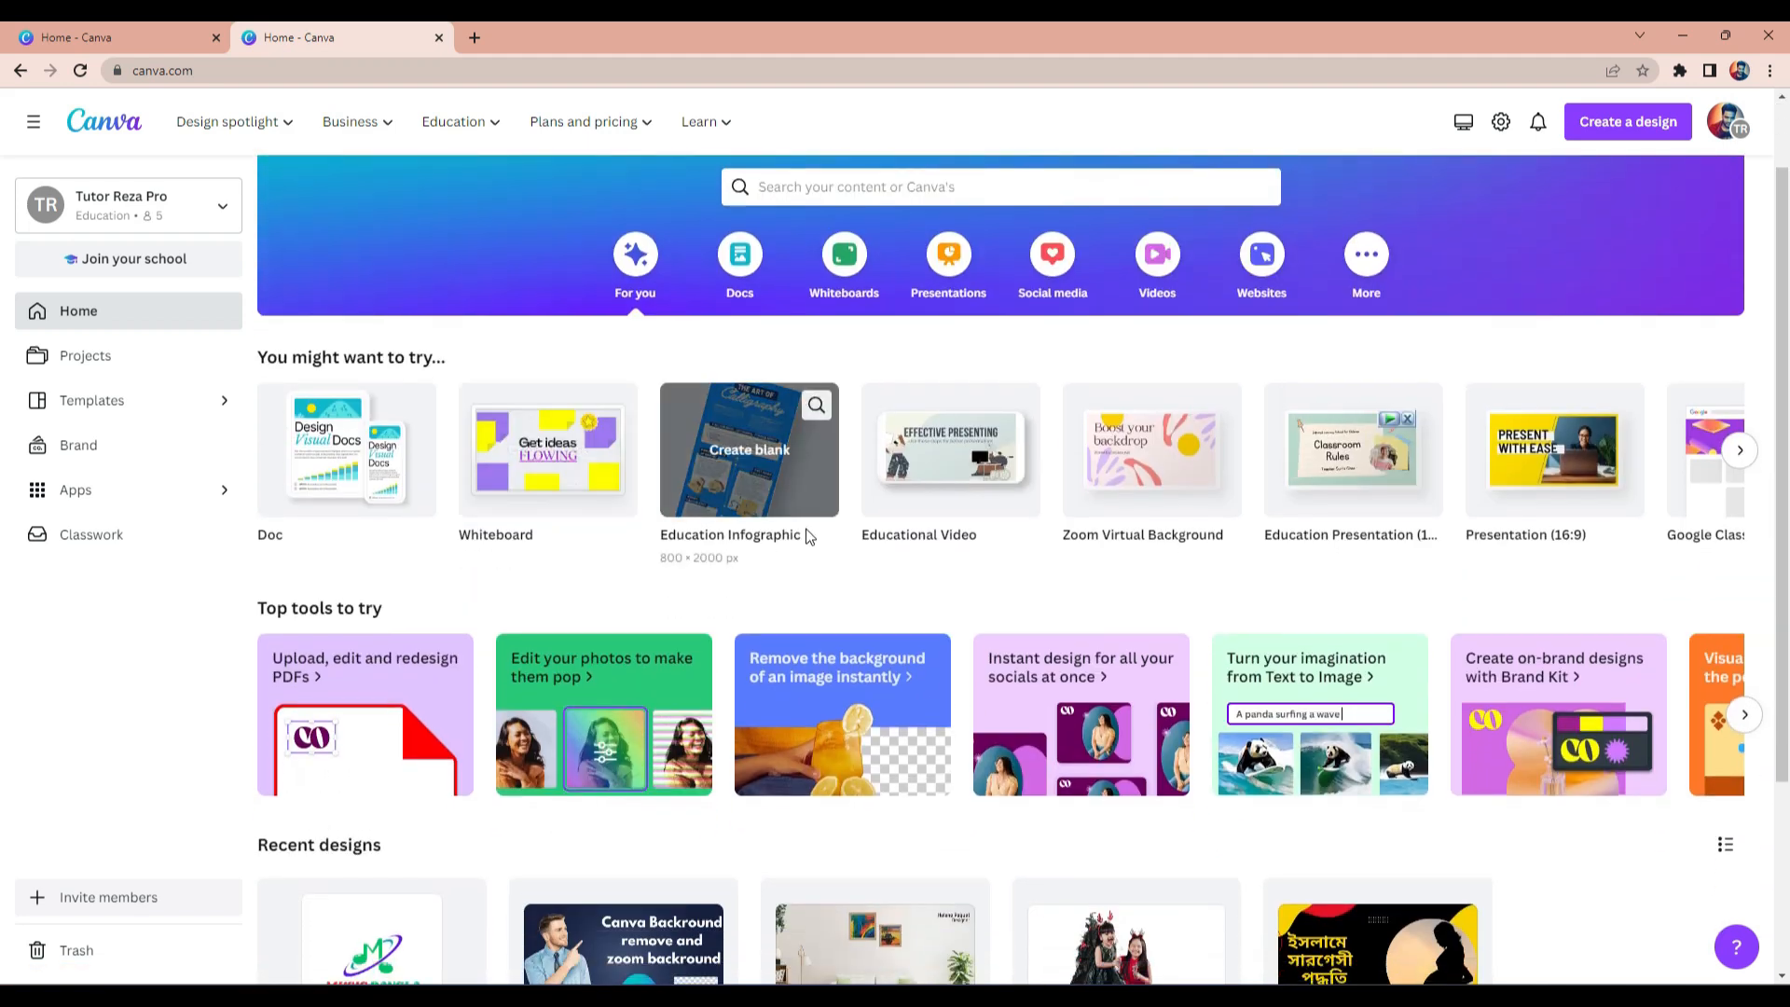
pyautogui.scroll(1, 815, 547)
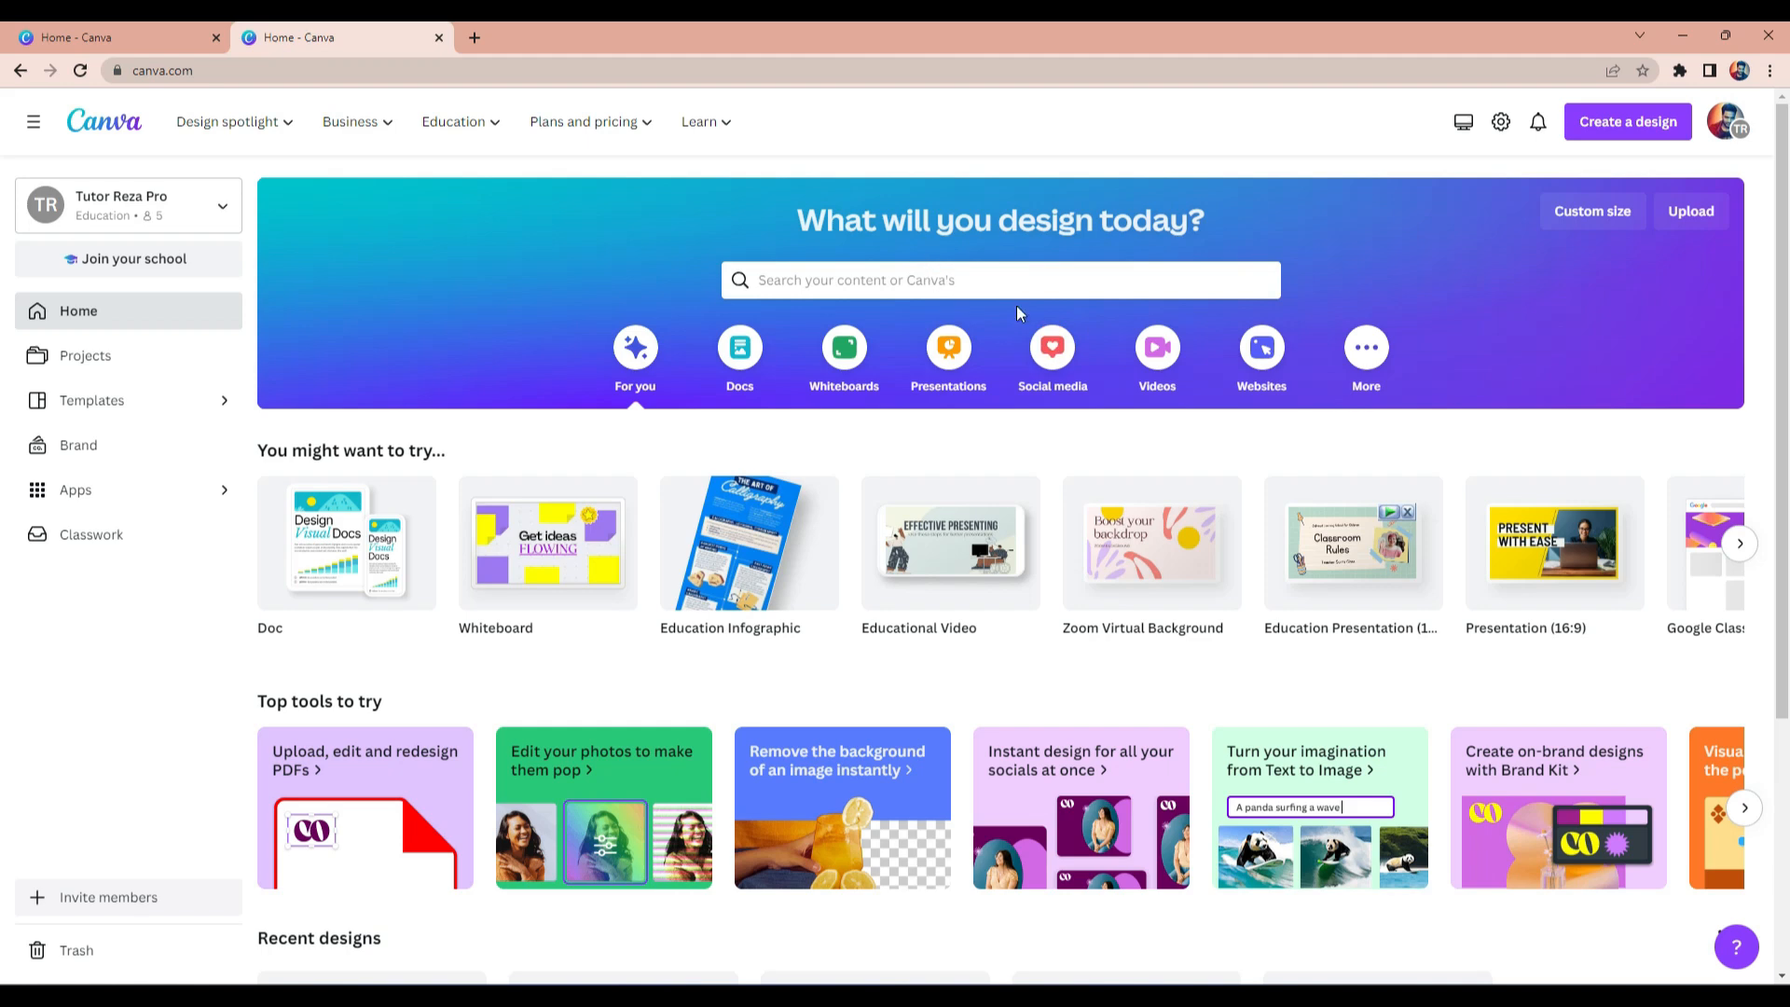
pyautogui.scroll(-4, 1009, 622)
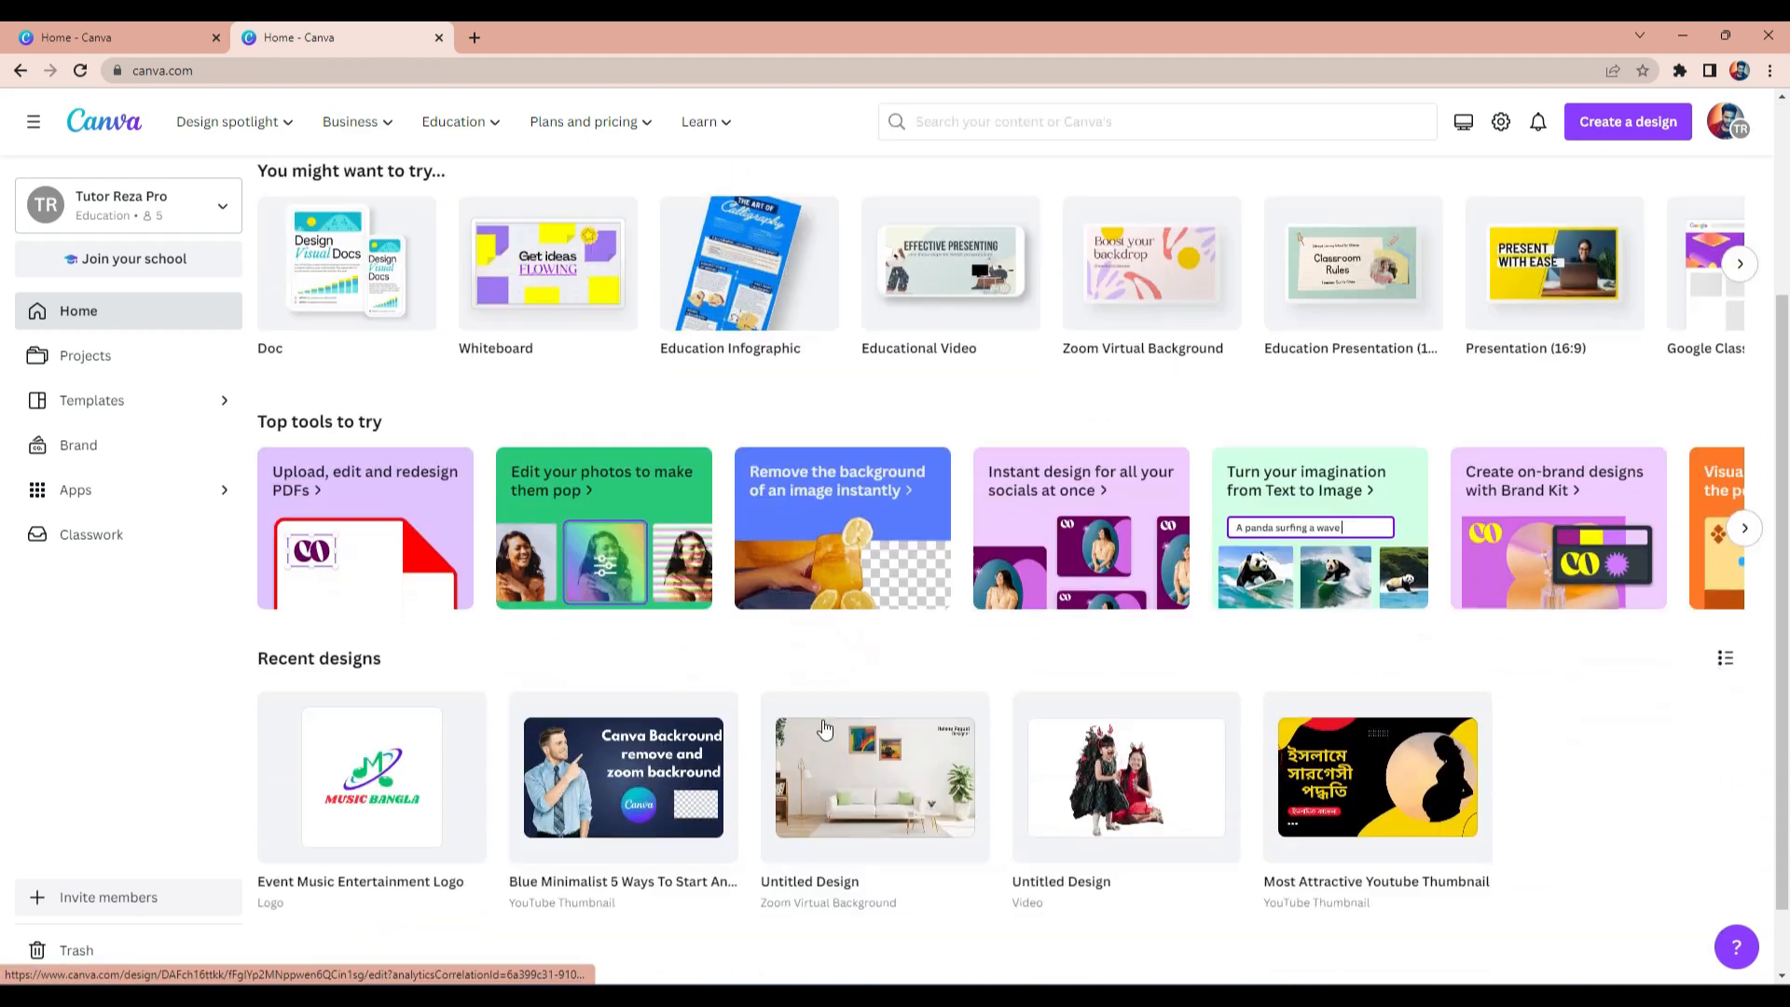
pyautogui.scroll(4, 1079, 643)
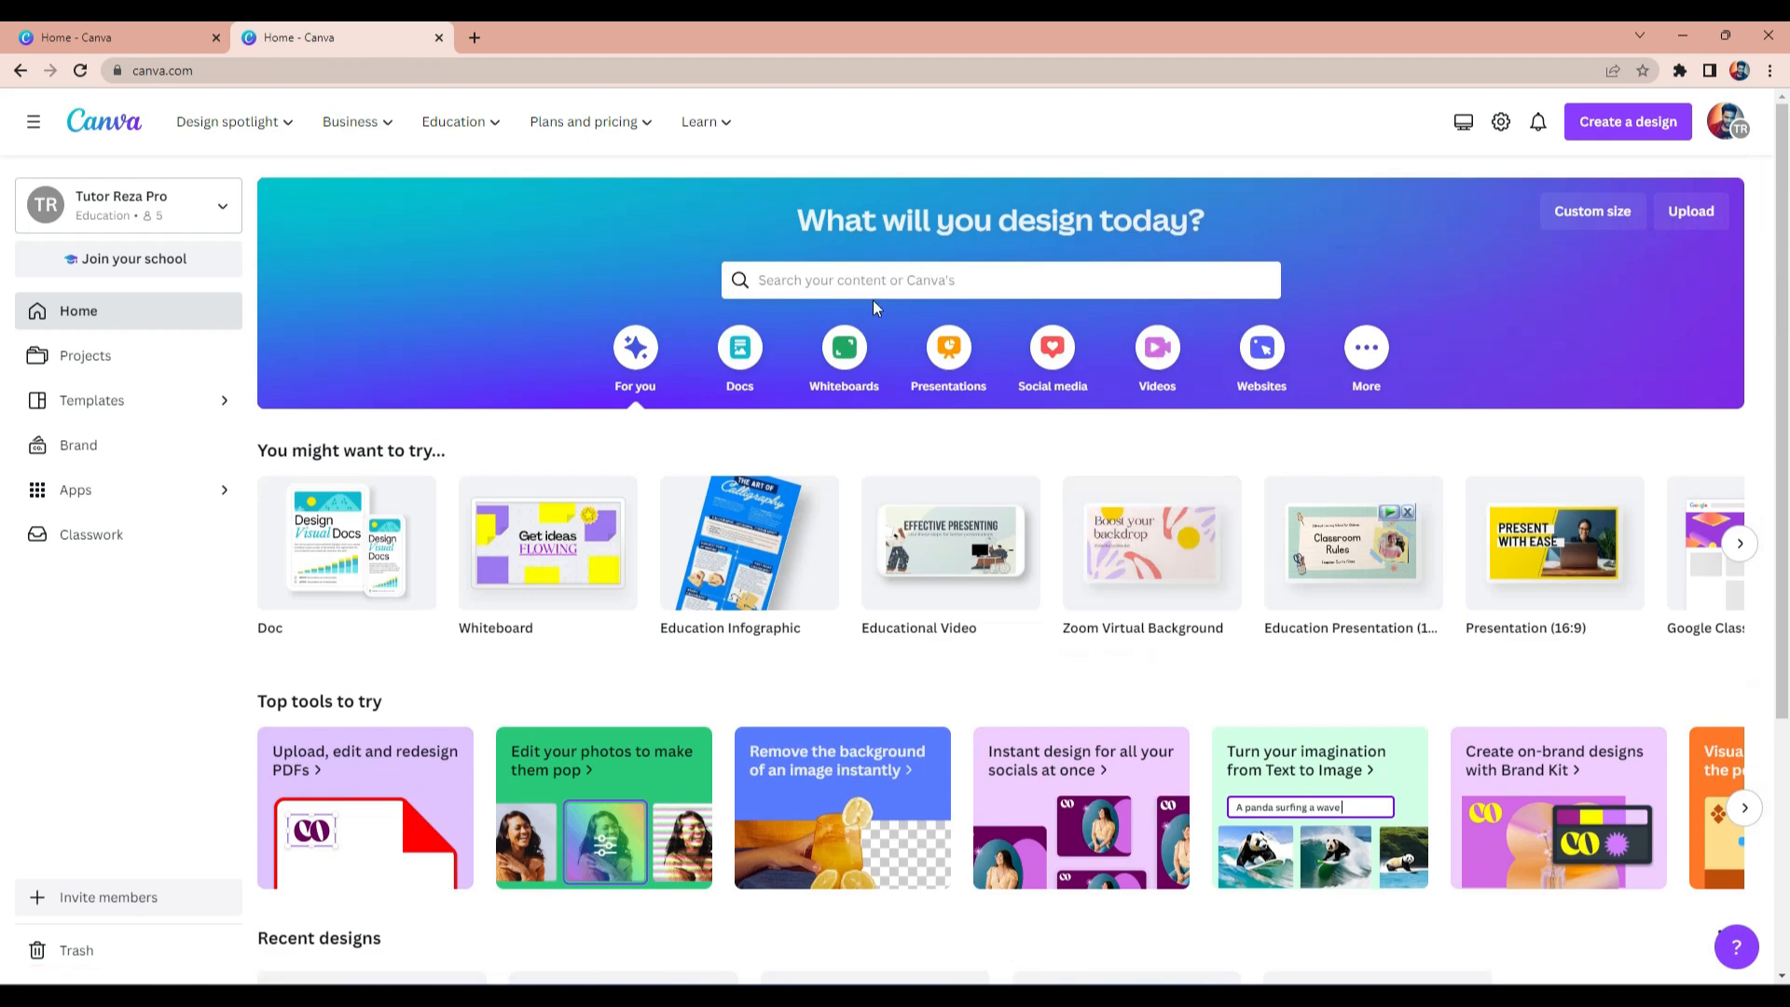
pyautogui.click(853, 278)
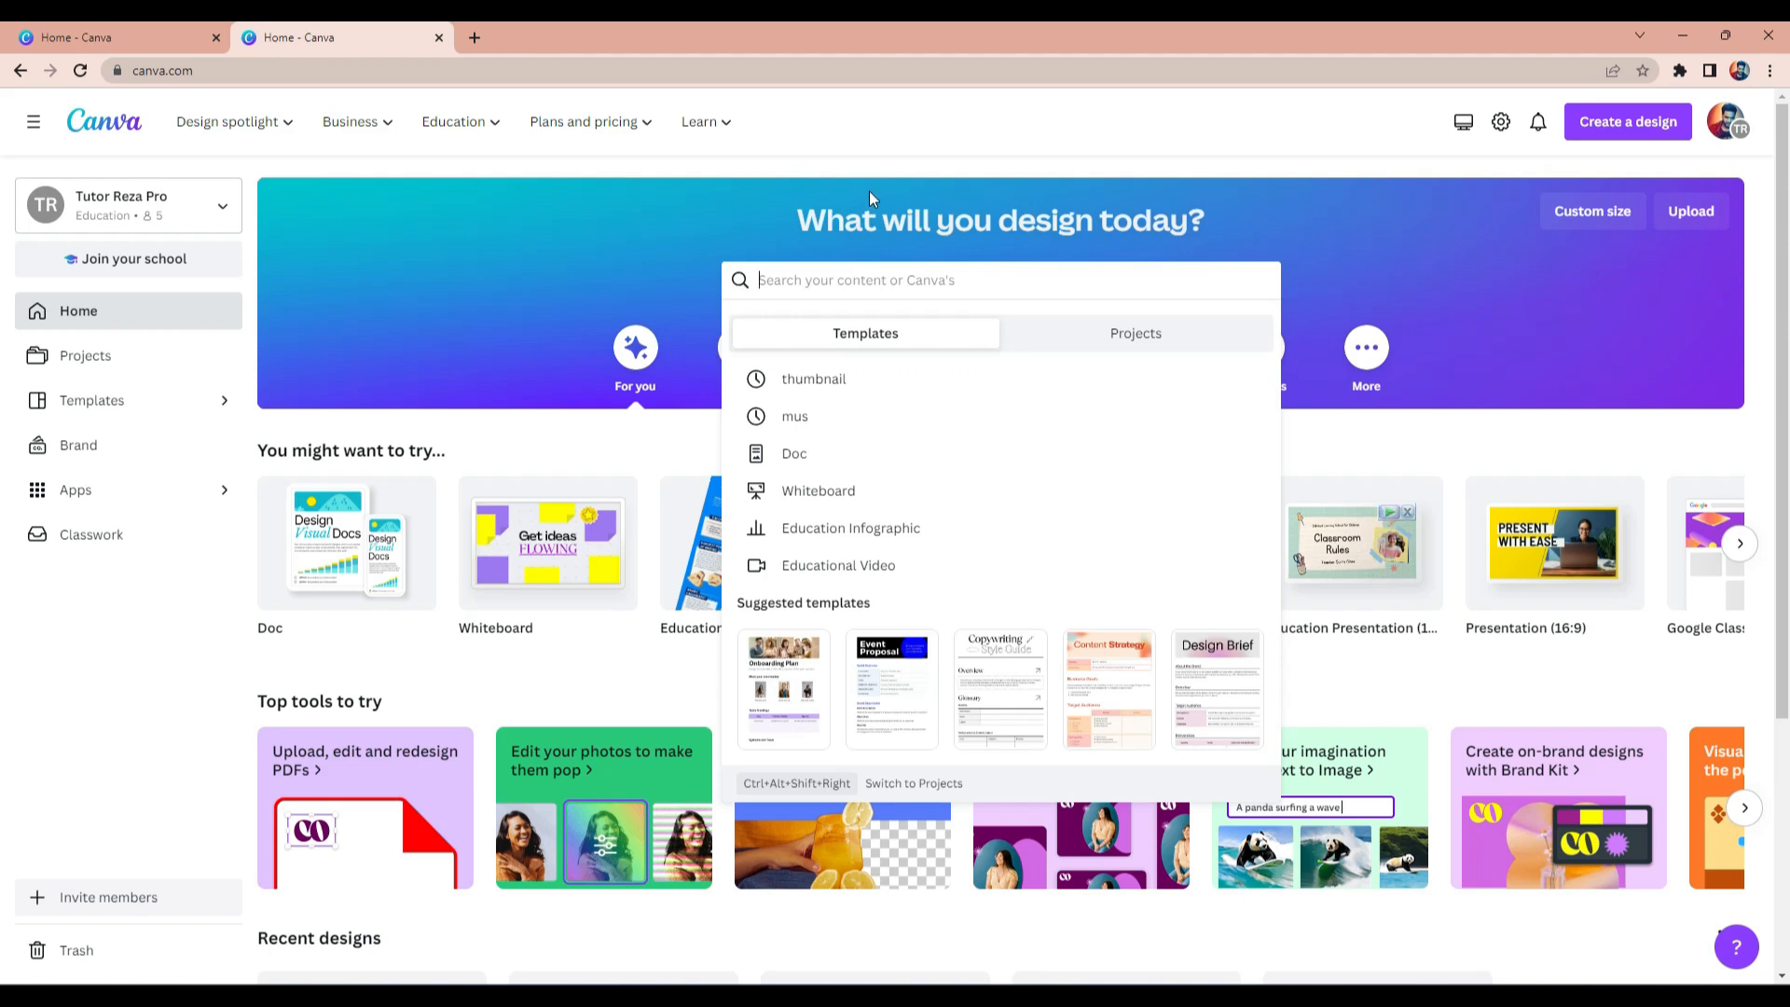
pyautogui.press('Escape')
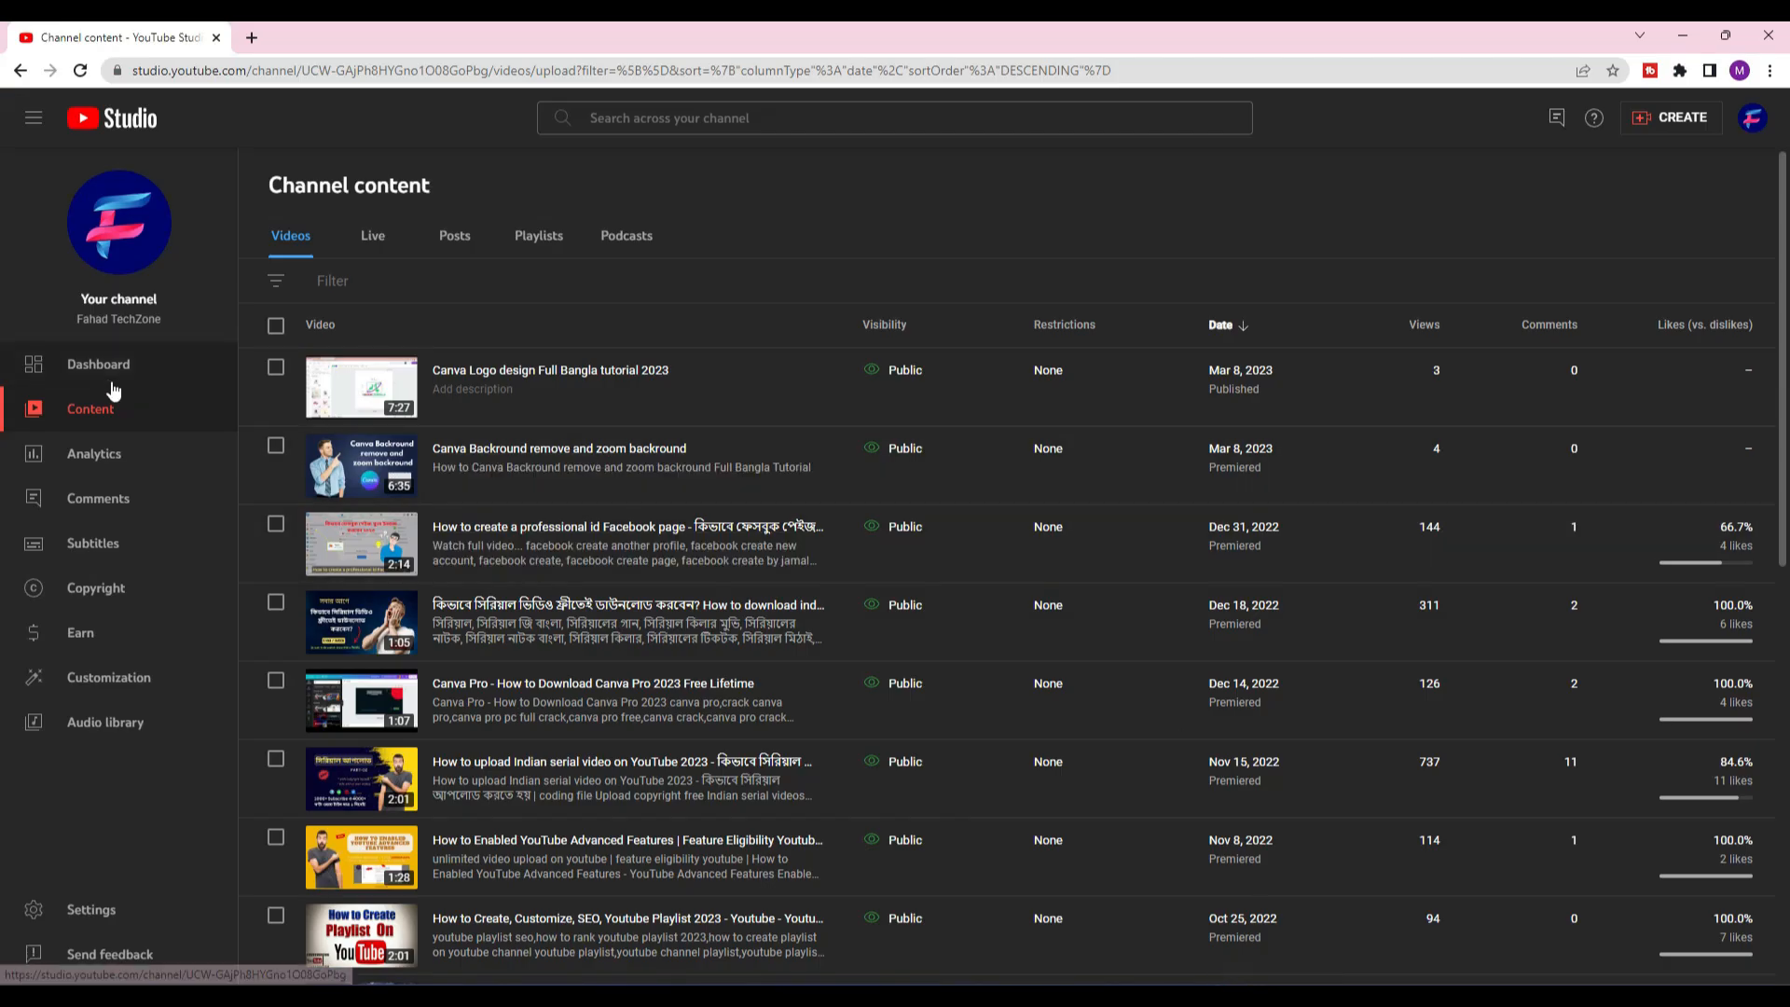
# Switch to YouTube Studio, open the channel's public page, and copy the channel name from its header.
pyautogui.click(1752, 118)
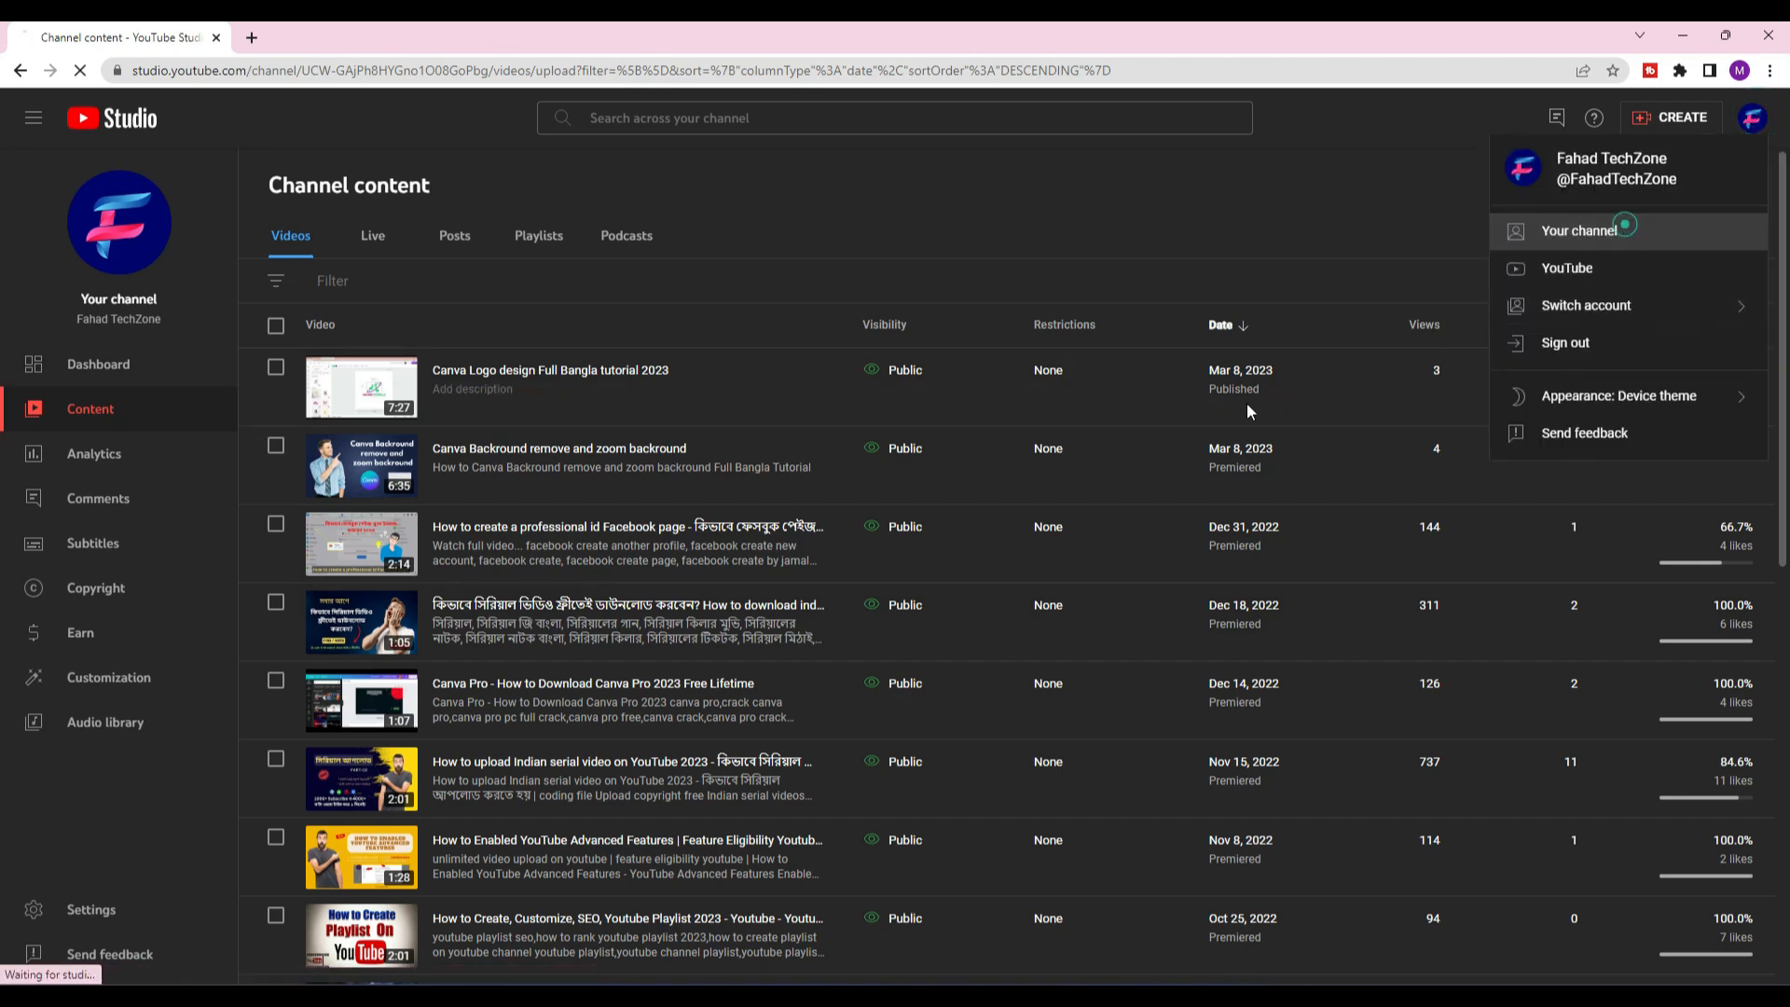
pyautogui.click(1632, 232)
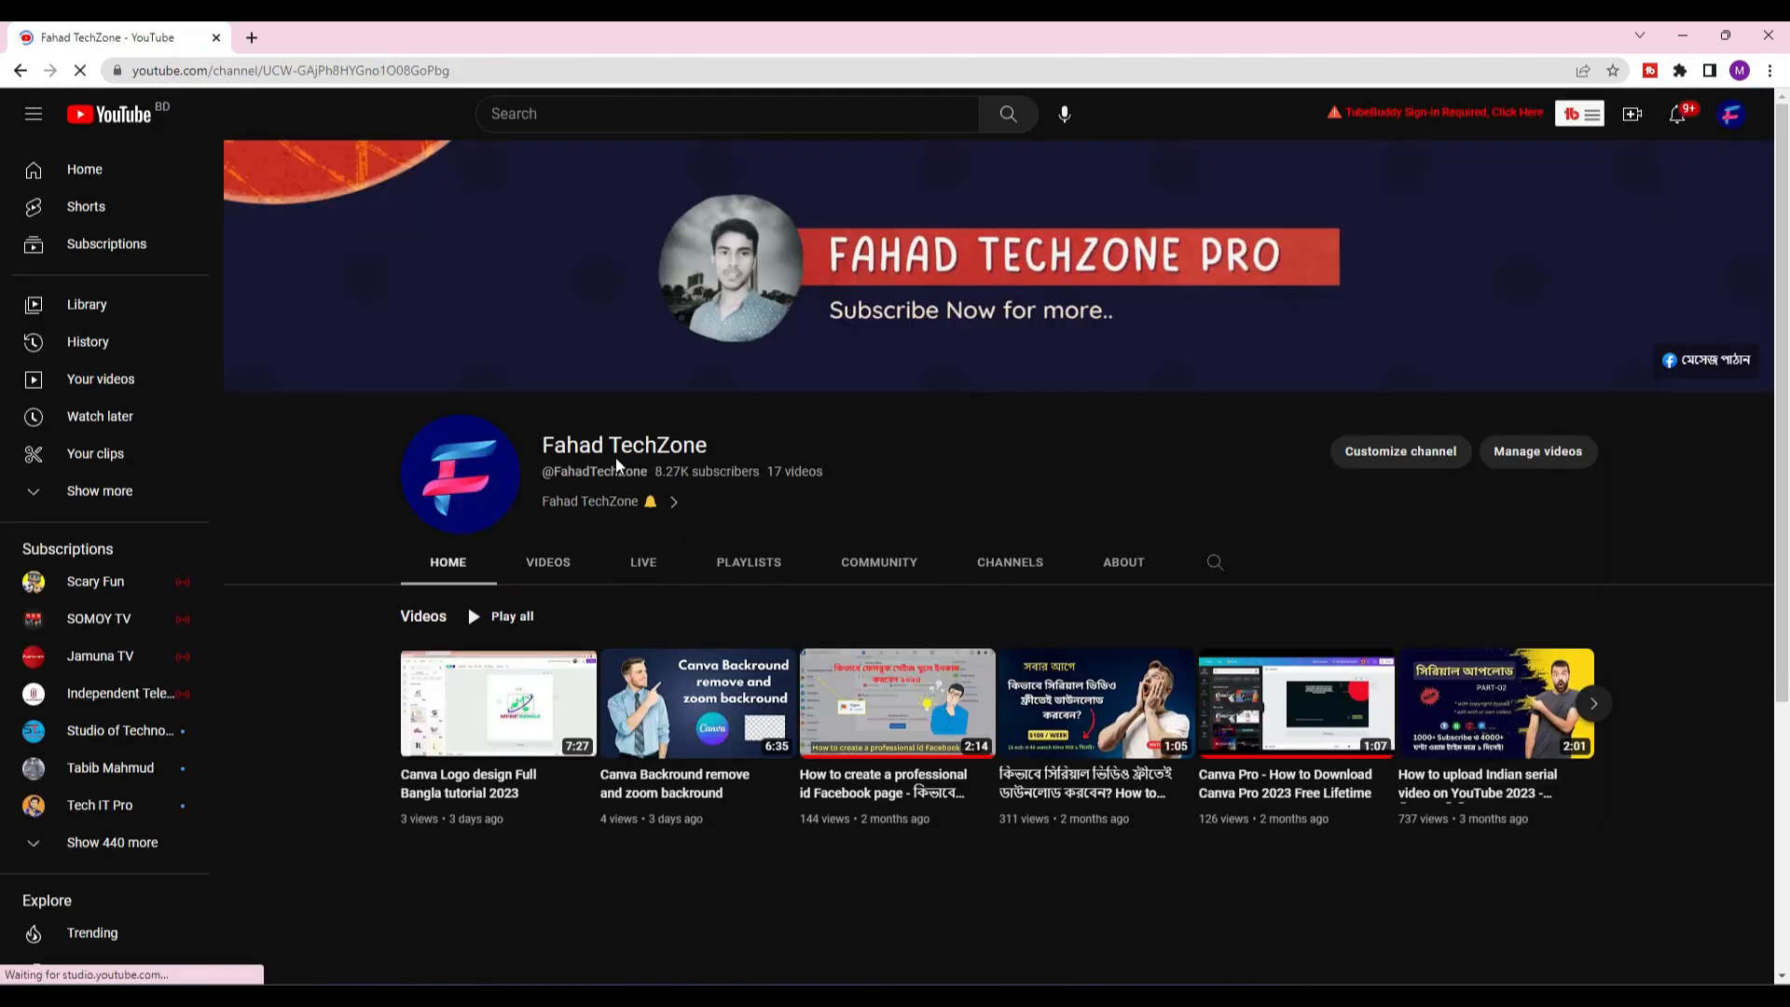
pyautogui.moveTo(542, 446); pyautogui.dragTo(711, 454)
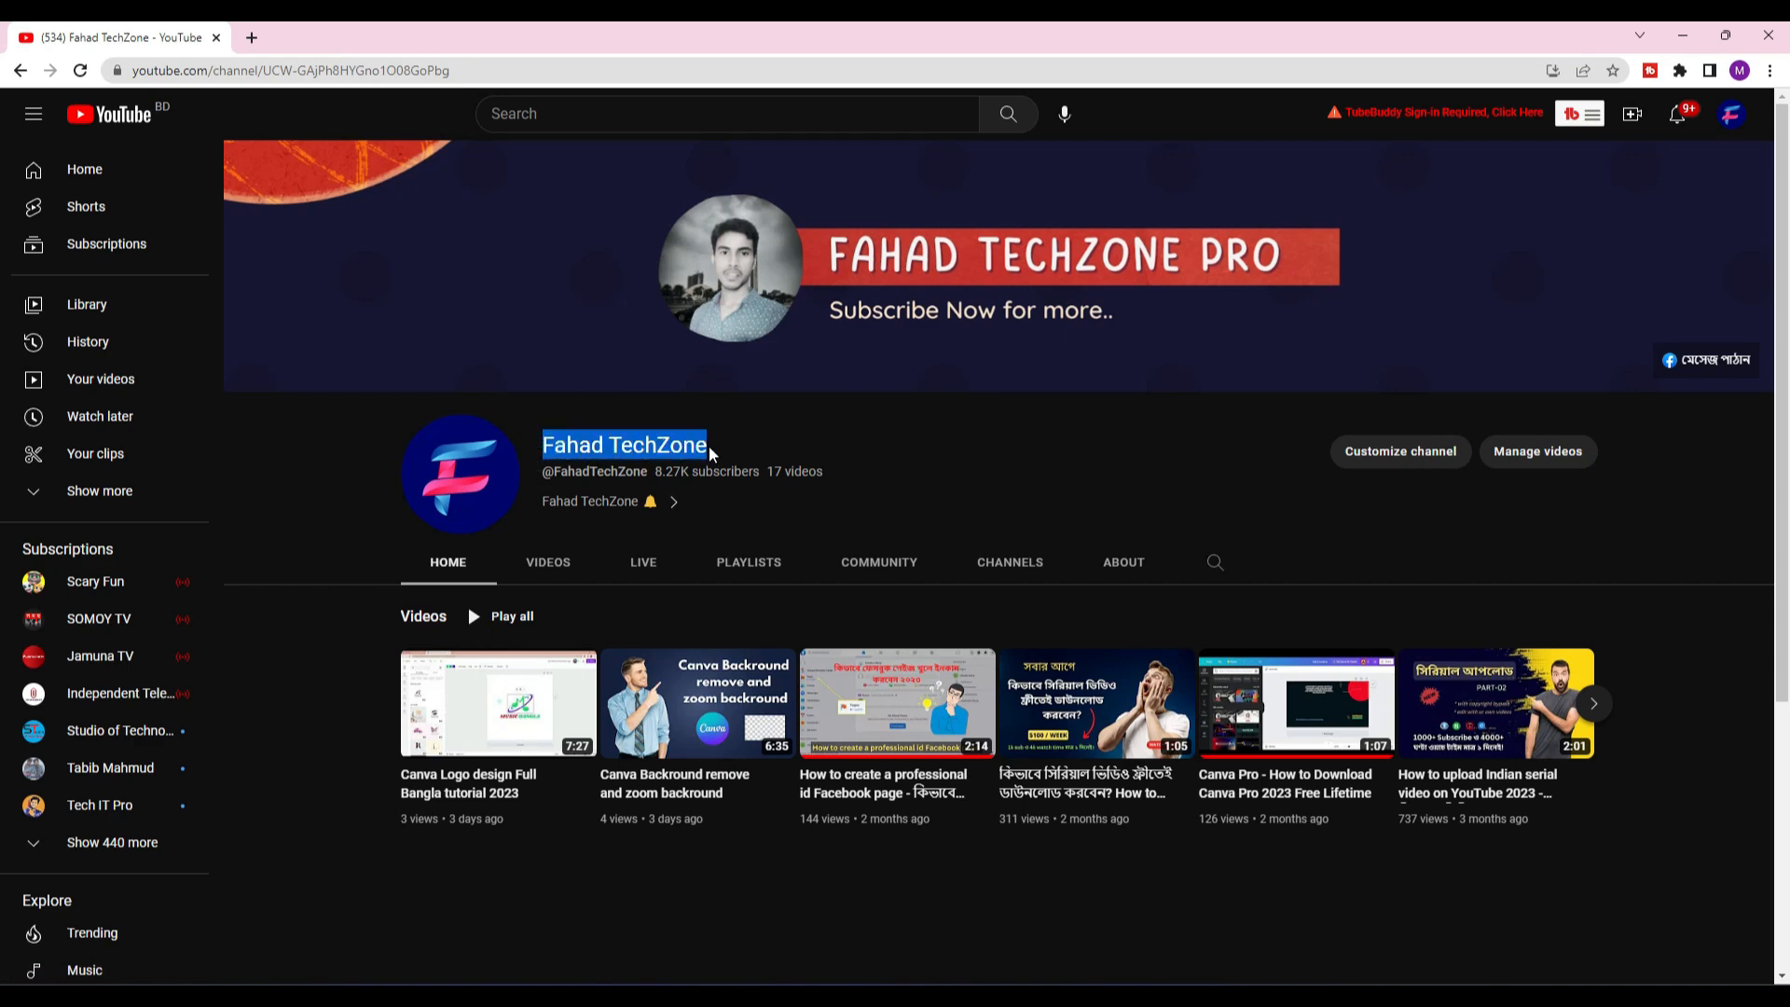
pyautogui.rightClick(700, 454)
pyautogui.click(772, 465)
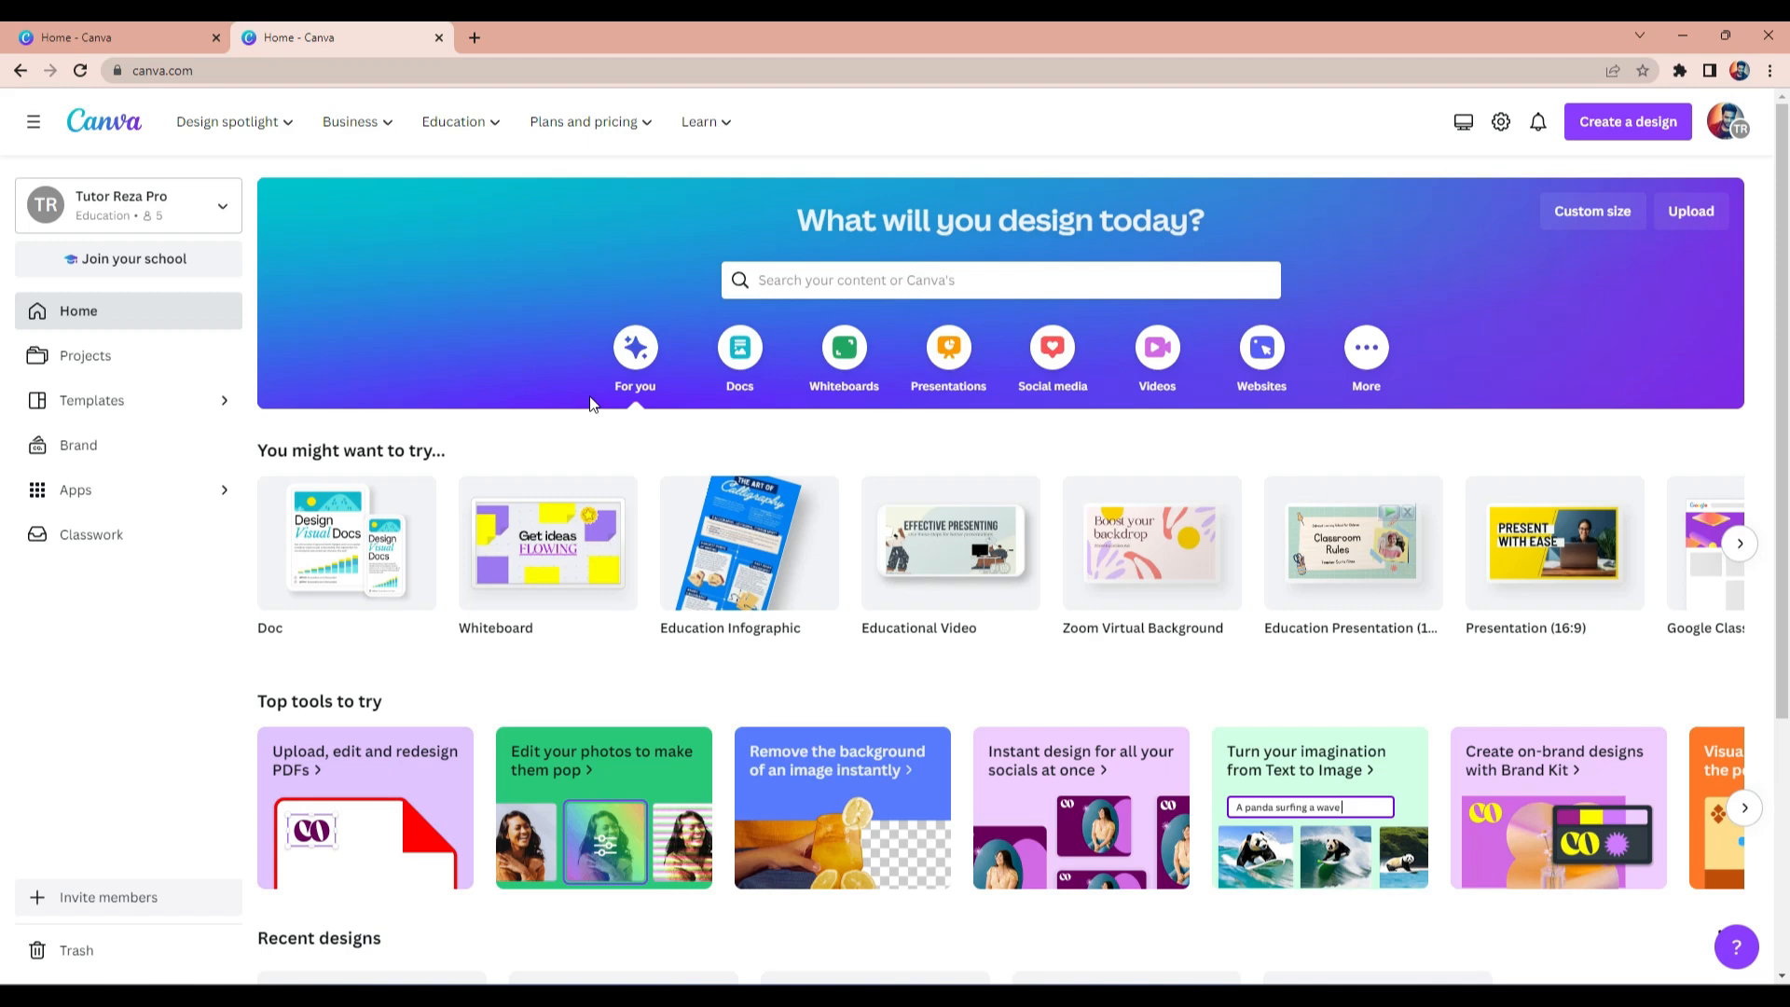
# Switch back to Canva and search its templates for "tech intro".
pyautogui.click(888, 281)
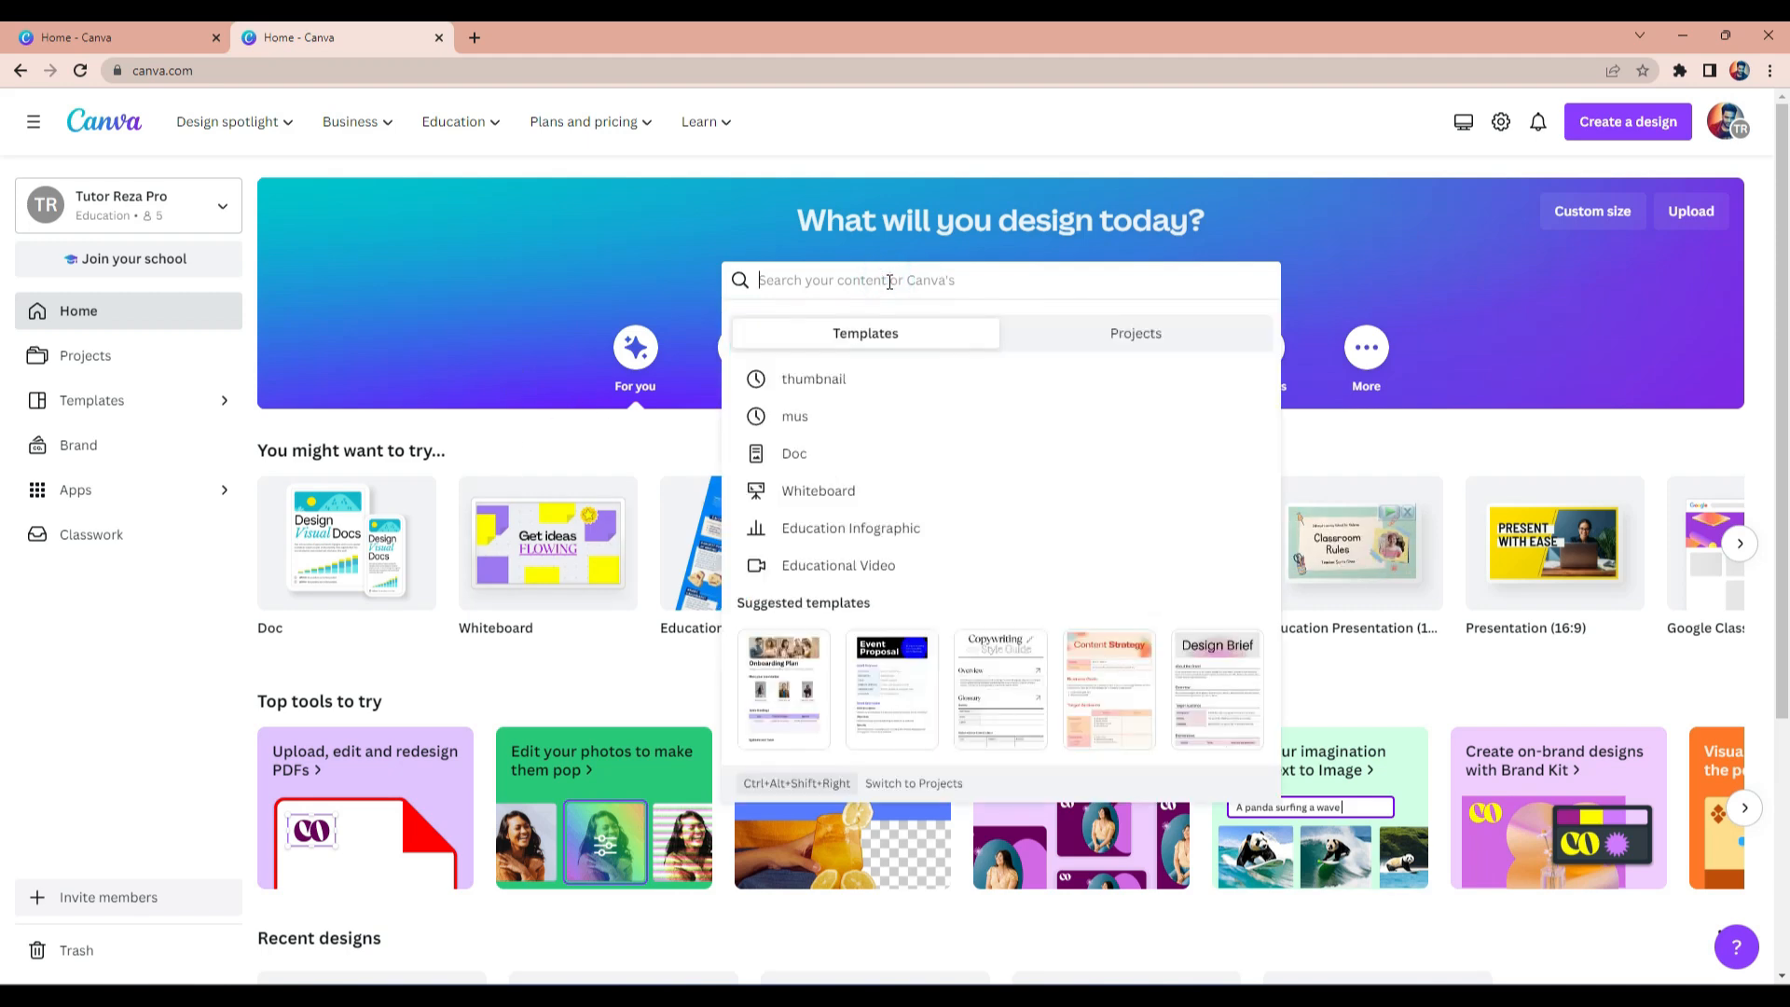
pyautogui.write('tech in')
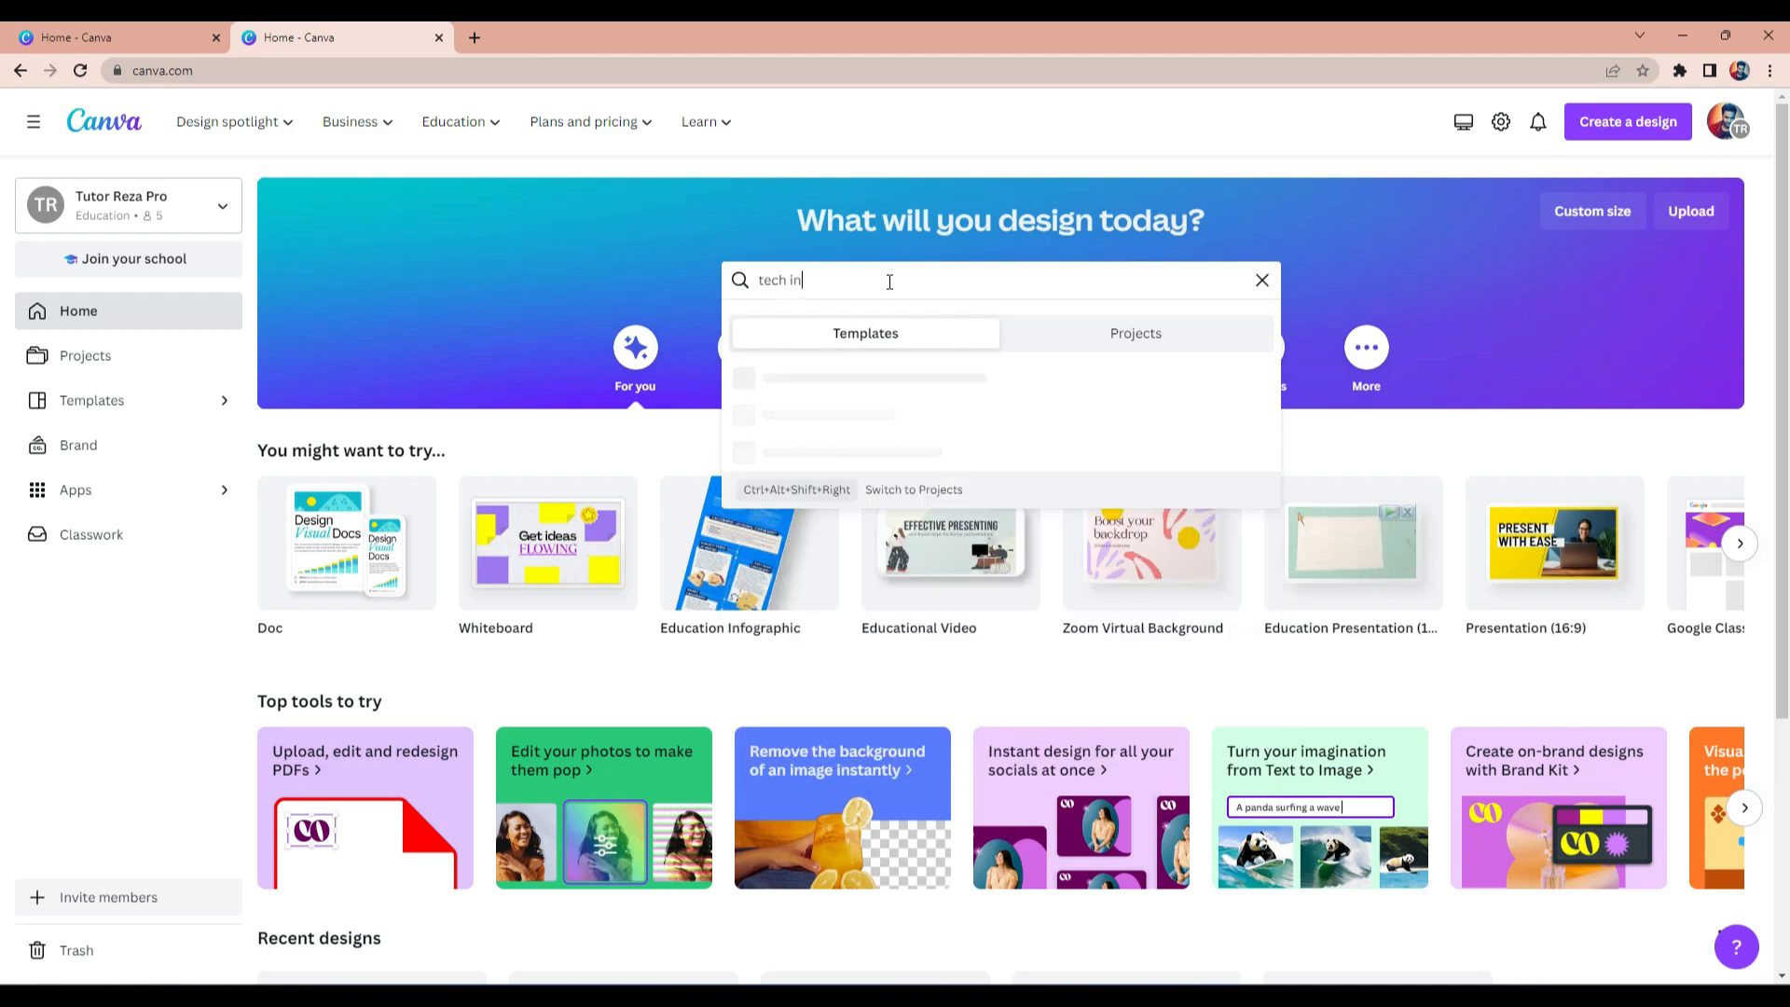
pyautogui.write('tro')
pyautogui.press('Return')
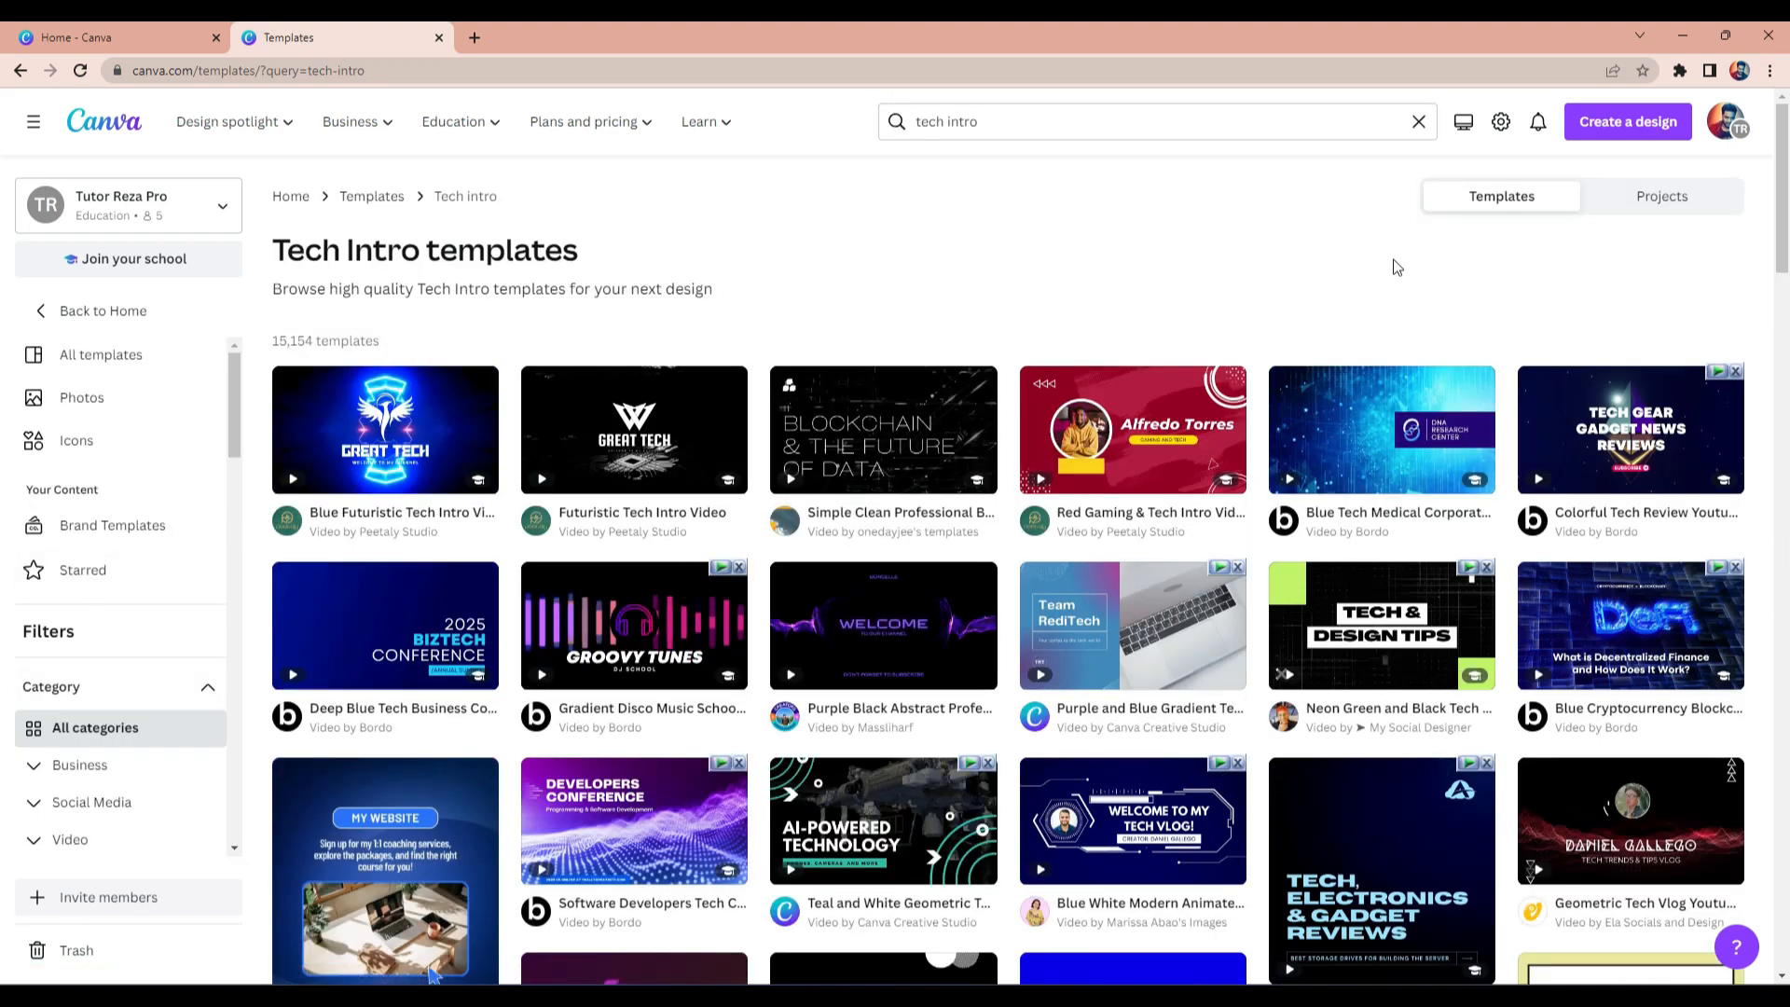
# Browse the tech intro templates and preview the Blue Futuristic Tech Intro Video template.
pyautogui.scroll(-4, 876, 741)
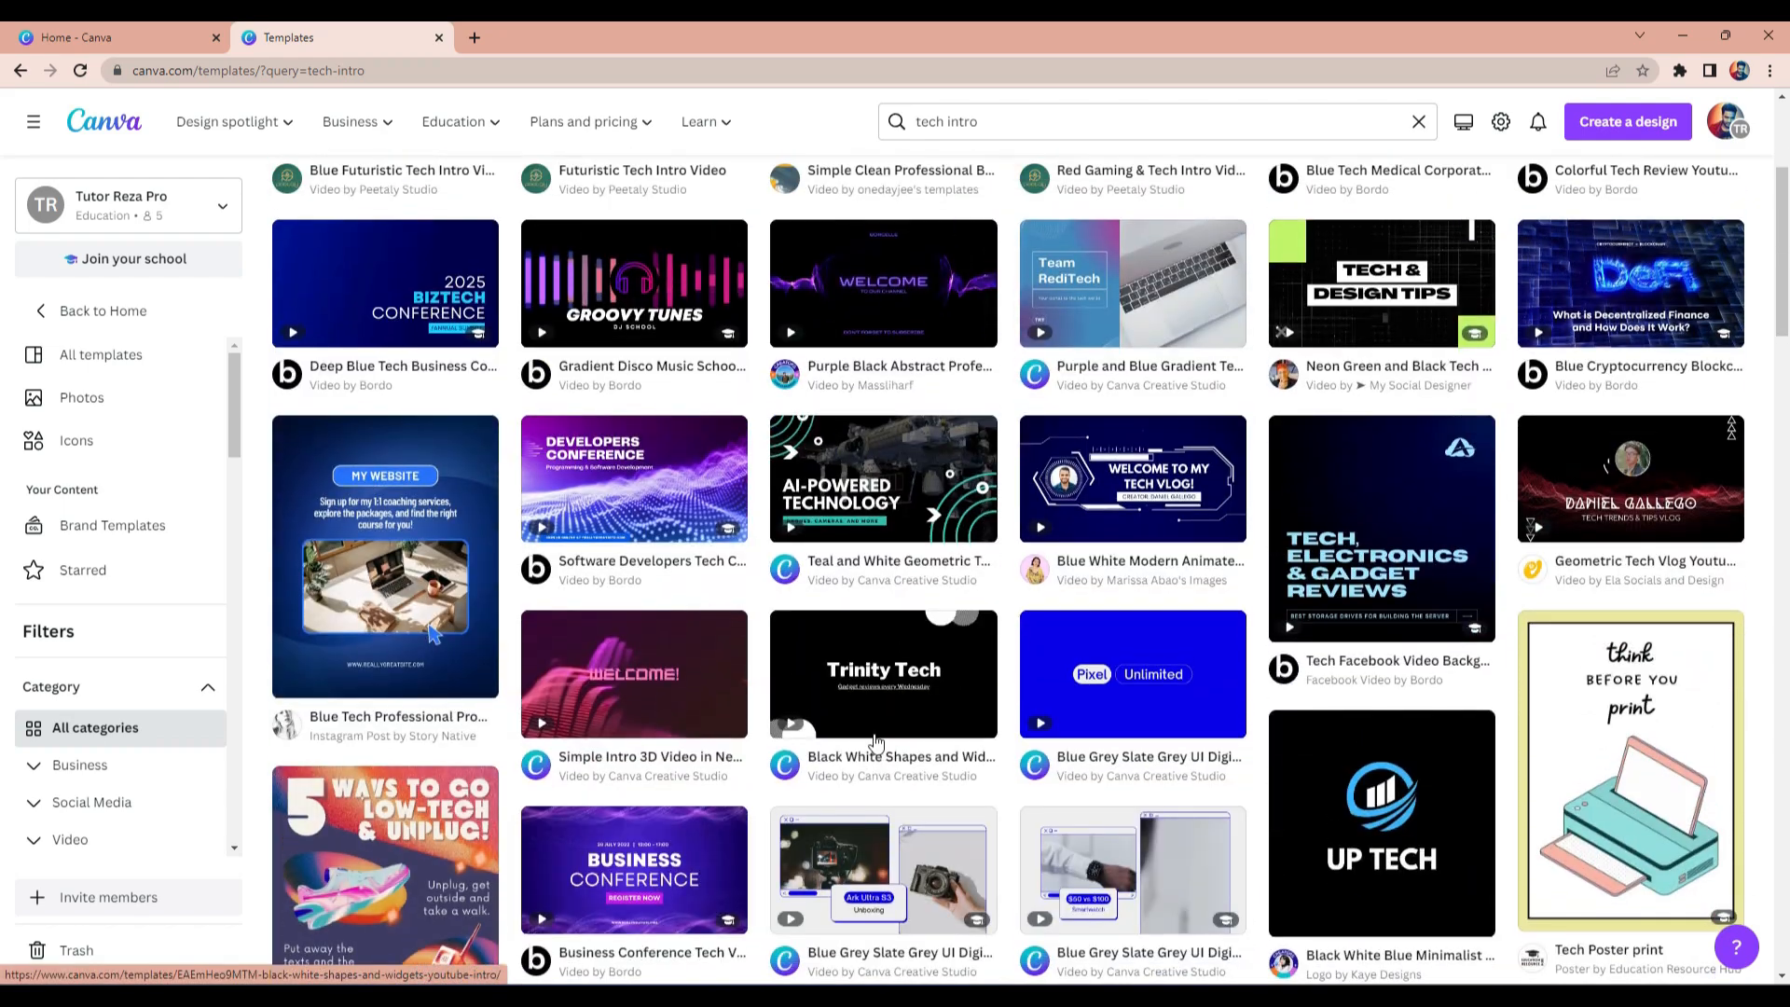
pyautogui.scroll(2, 877, 741)
pyautogui.scroll(-2, 988, 849)
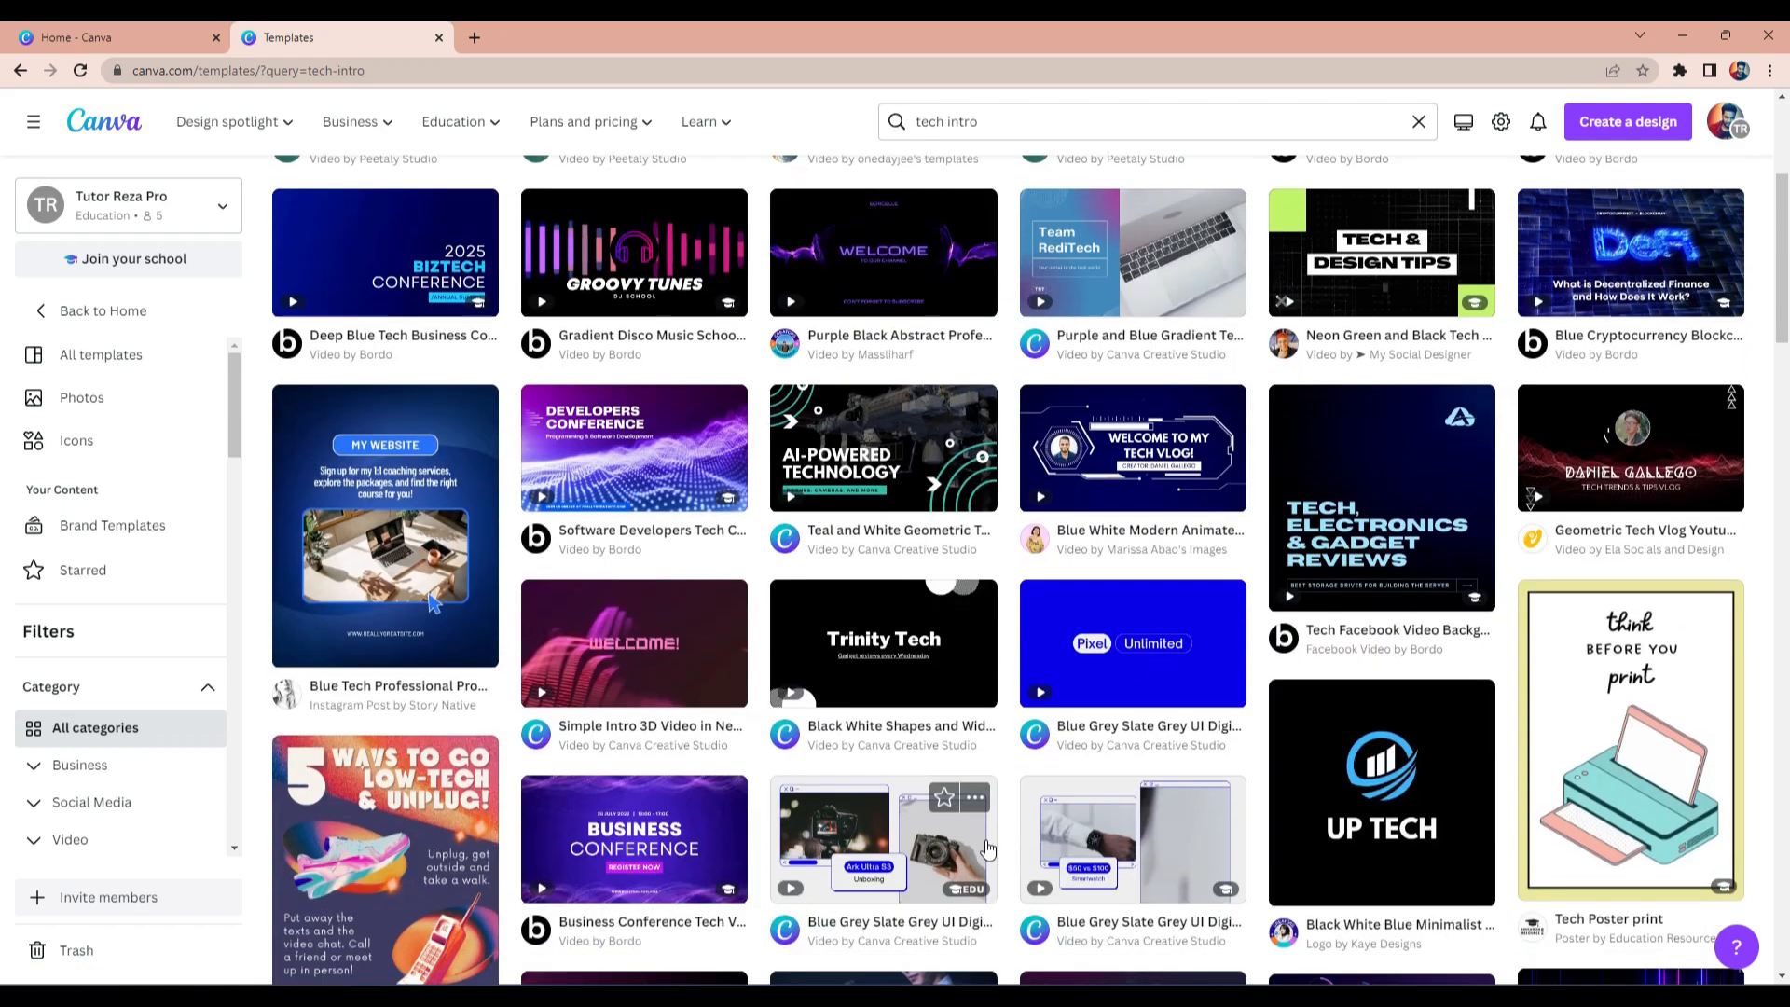
pyautogui.scroll(-4, 988, 848)
pyautogui.scroll(5, 787, 714)
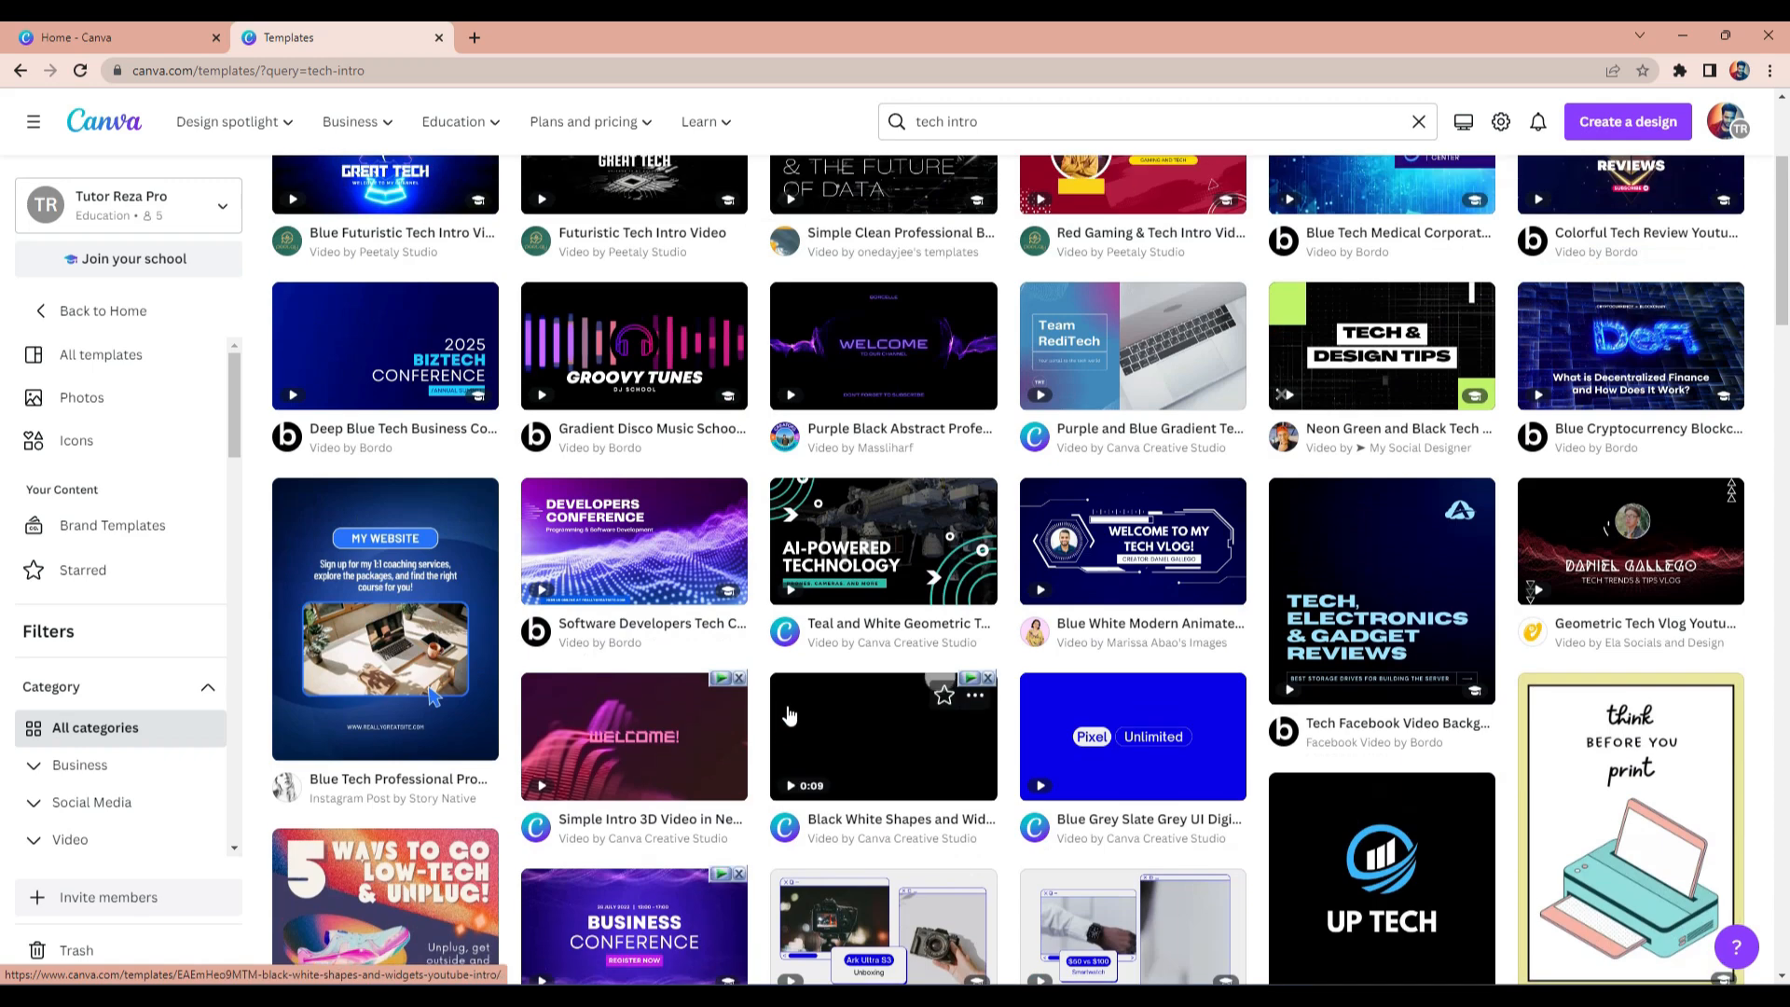
pyautogui.scroll(3, 788, 714)
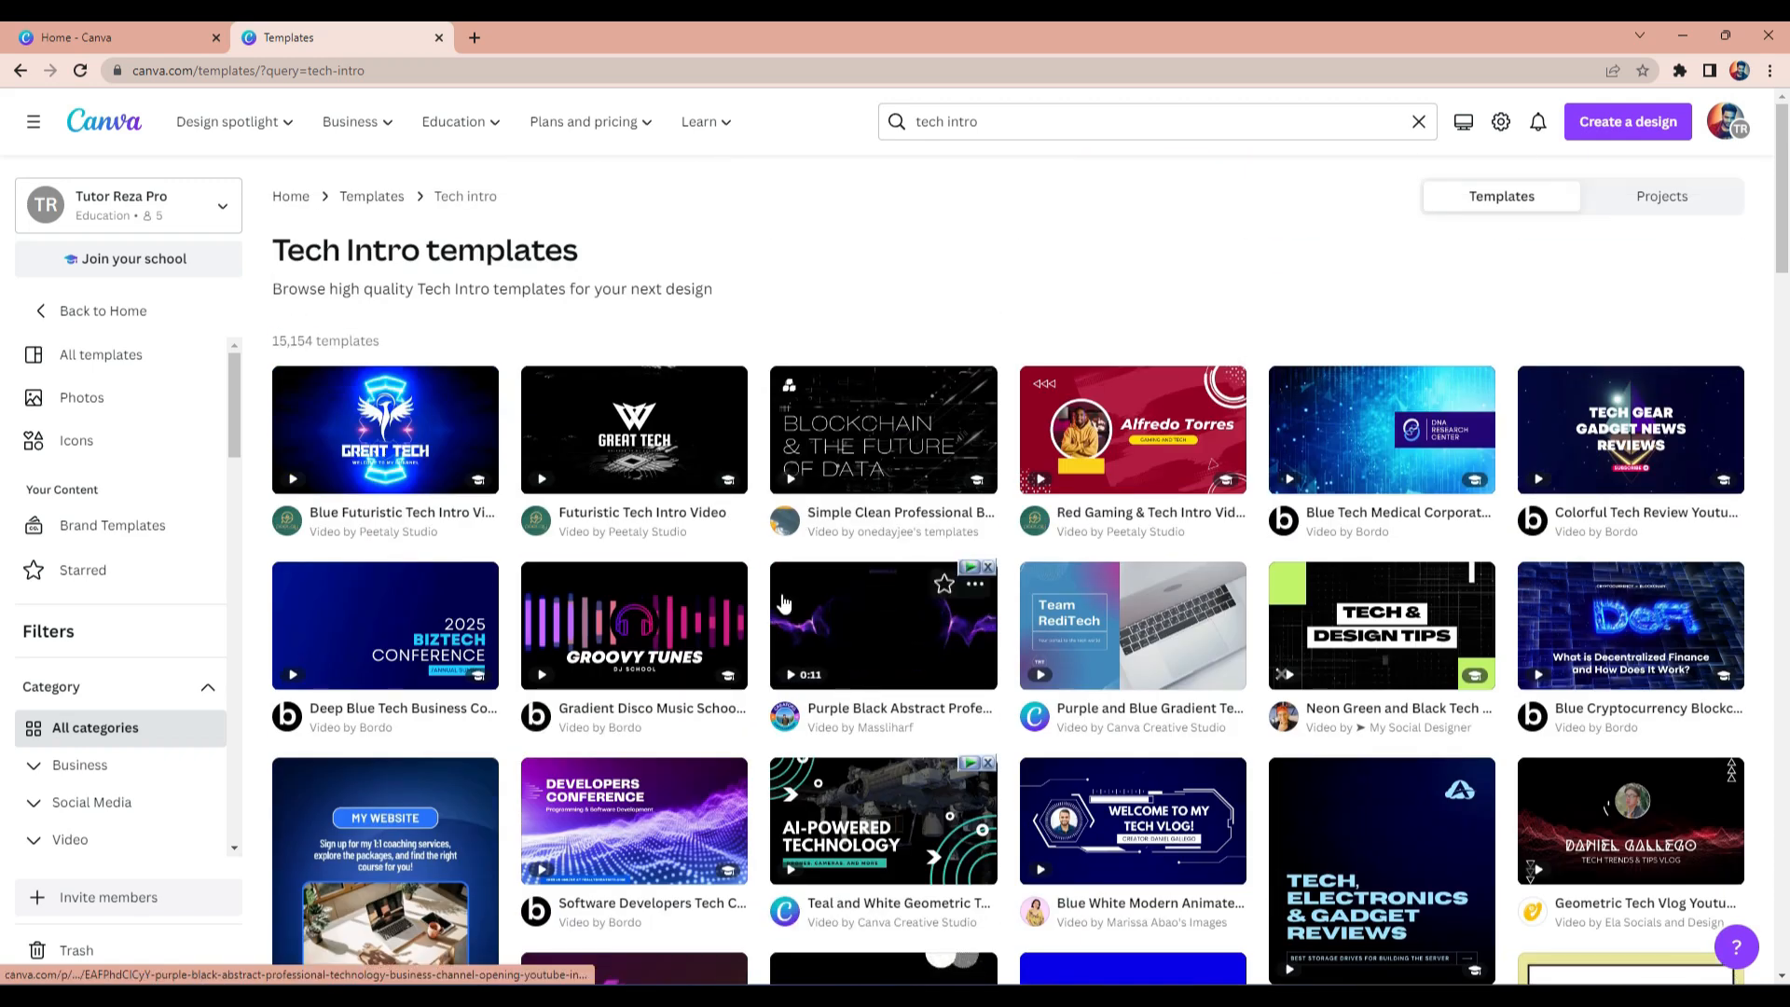
pyautogui.click(395, 434)
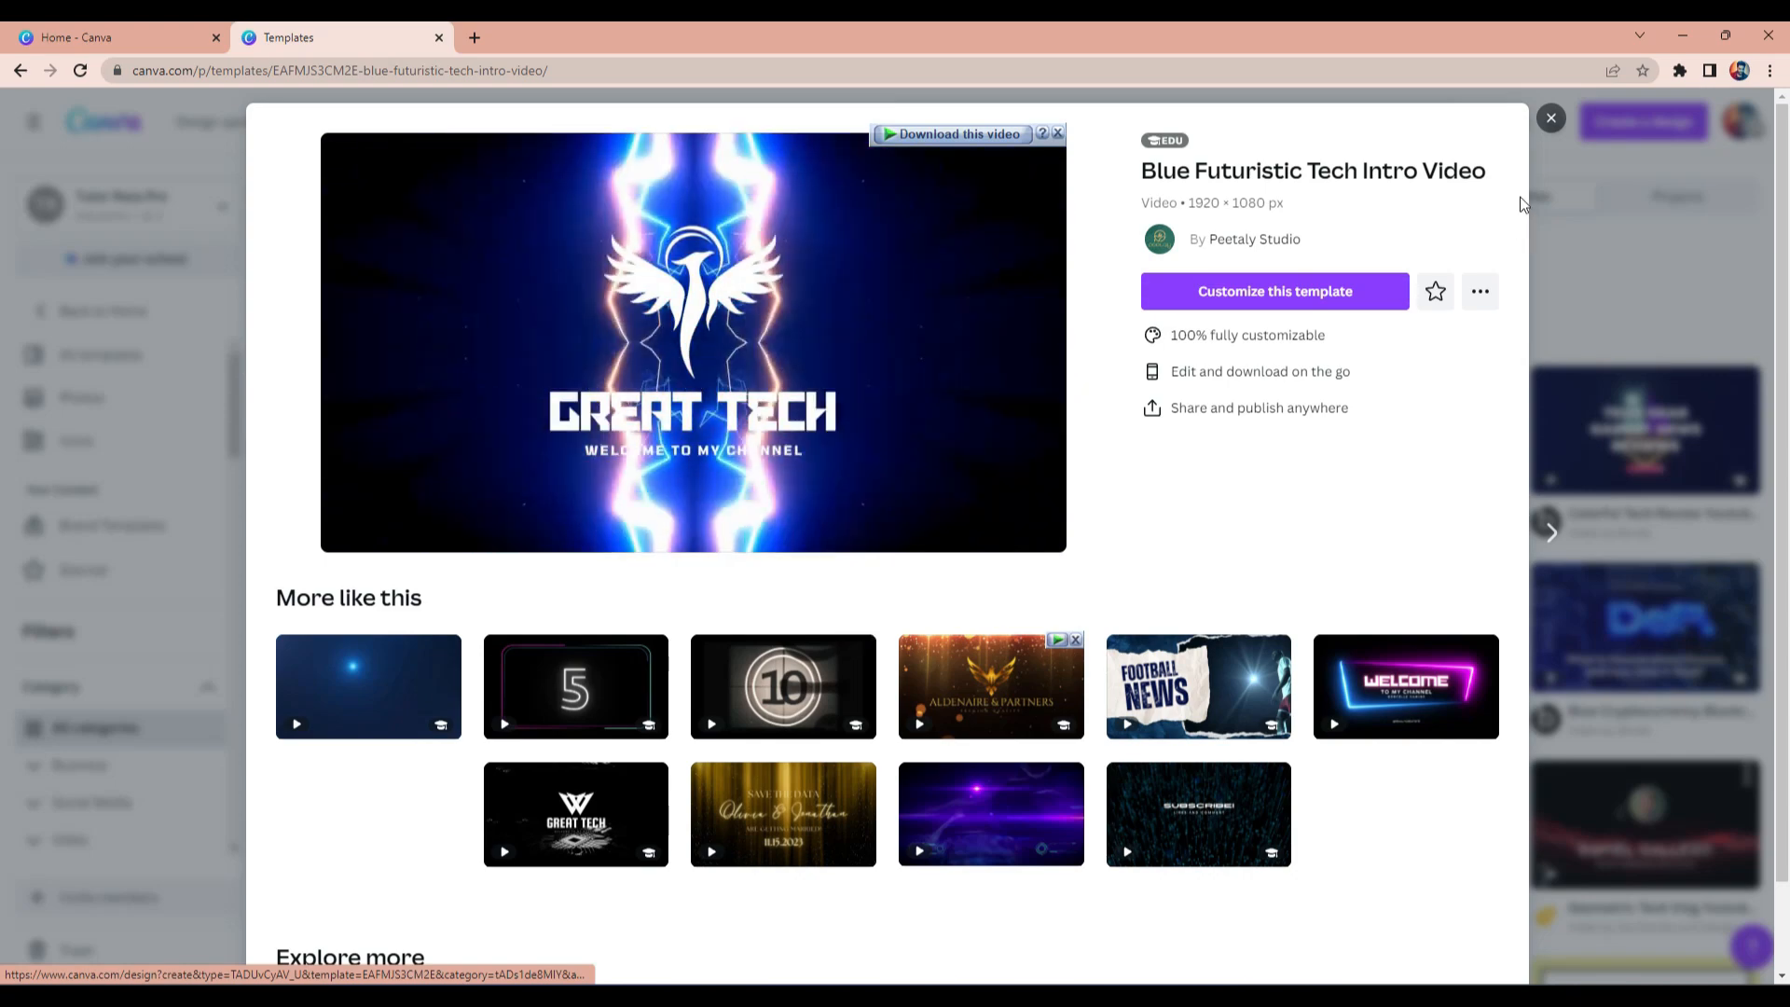
pyautogui.click(1551, 118)
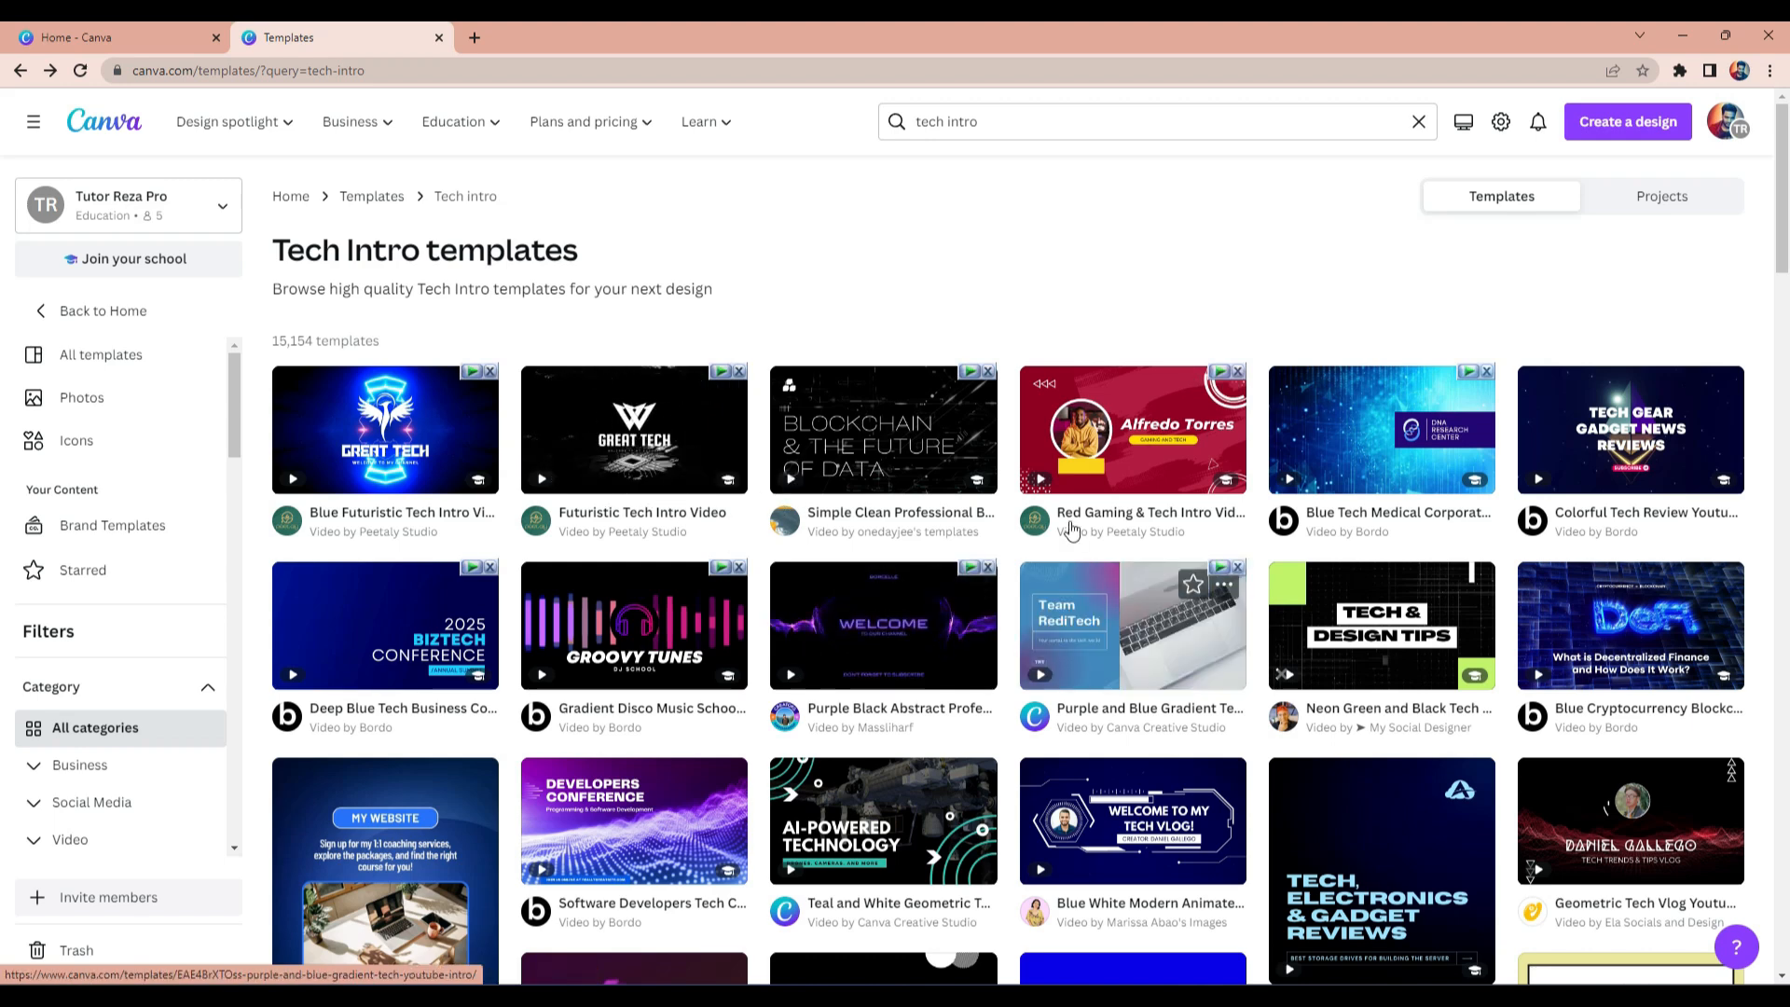
pyautogui.scroll(-2, 1042, 661)
pyautogui.scroll(-2, 1041, 660)
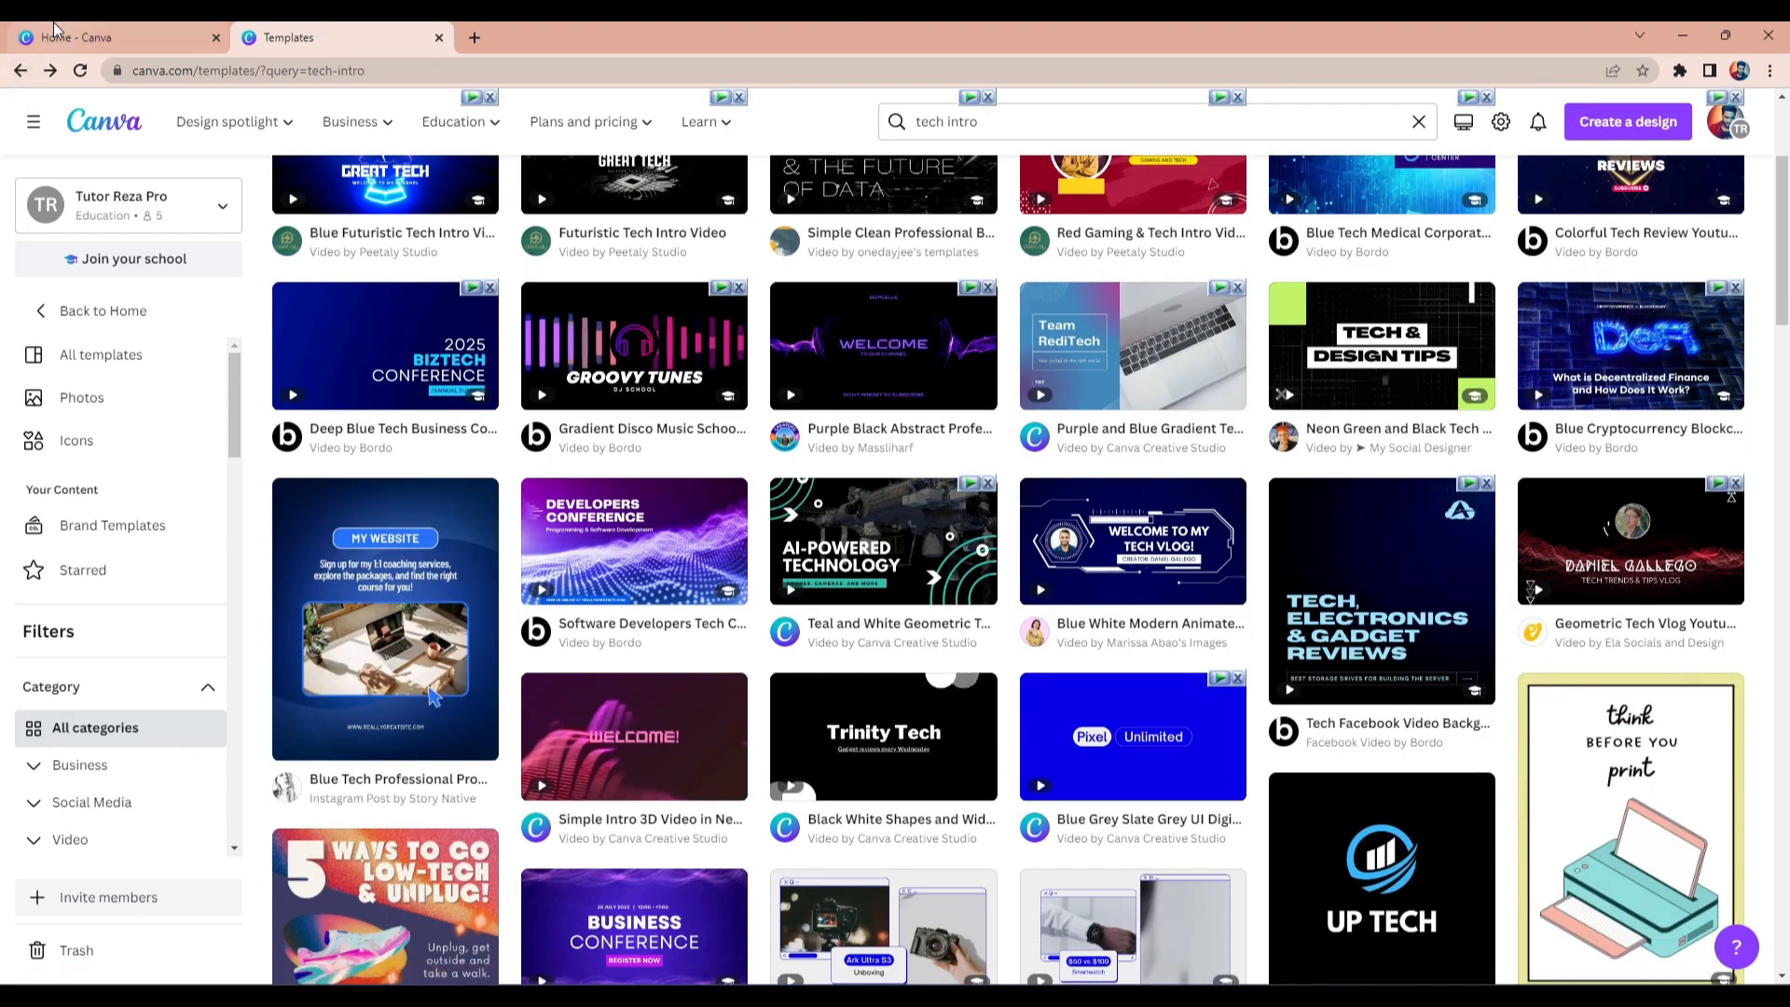
# Return to the home page, view the recent Event Music Entertainment Logo design, and close it.
pyautogui.click(20, 71)
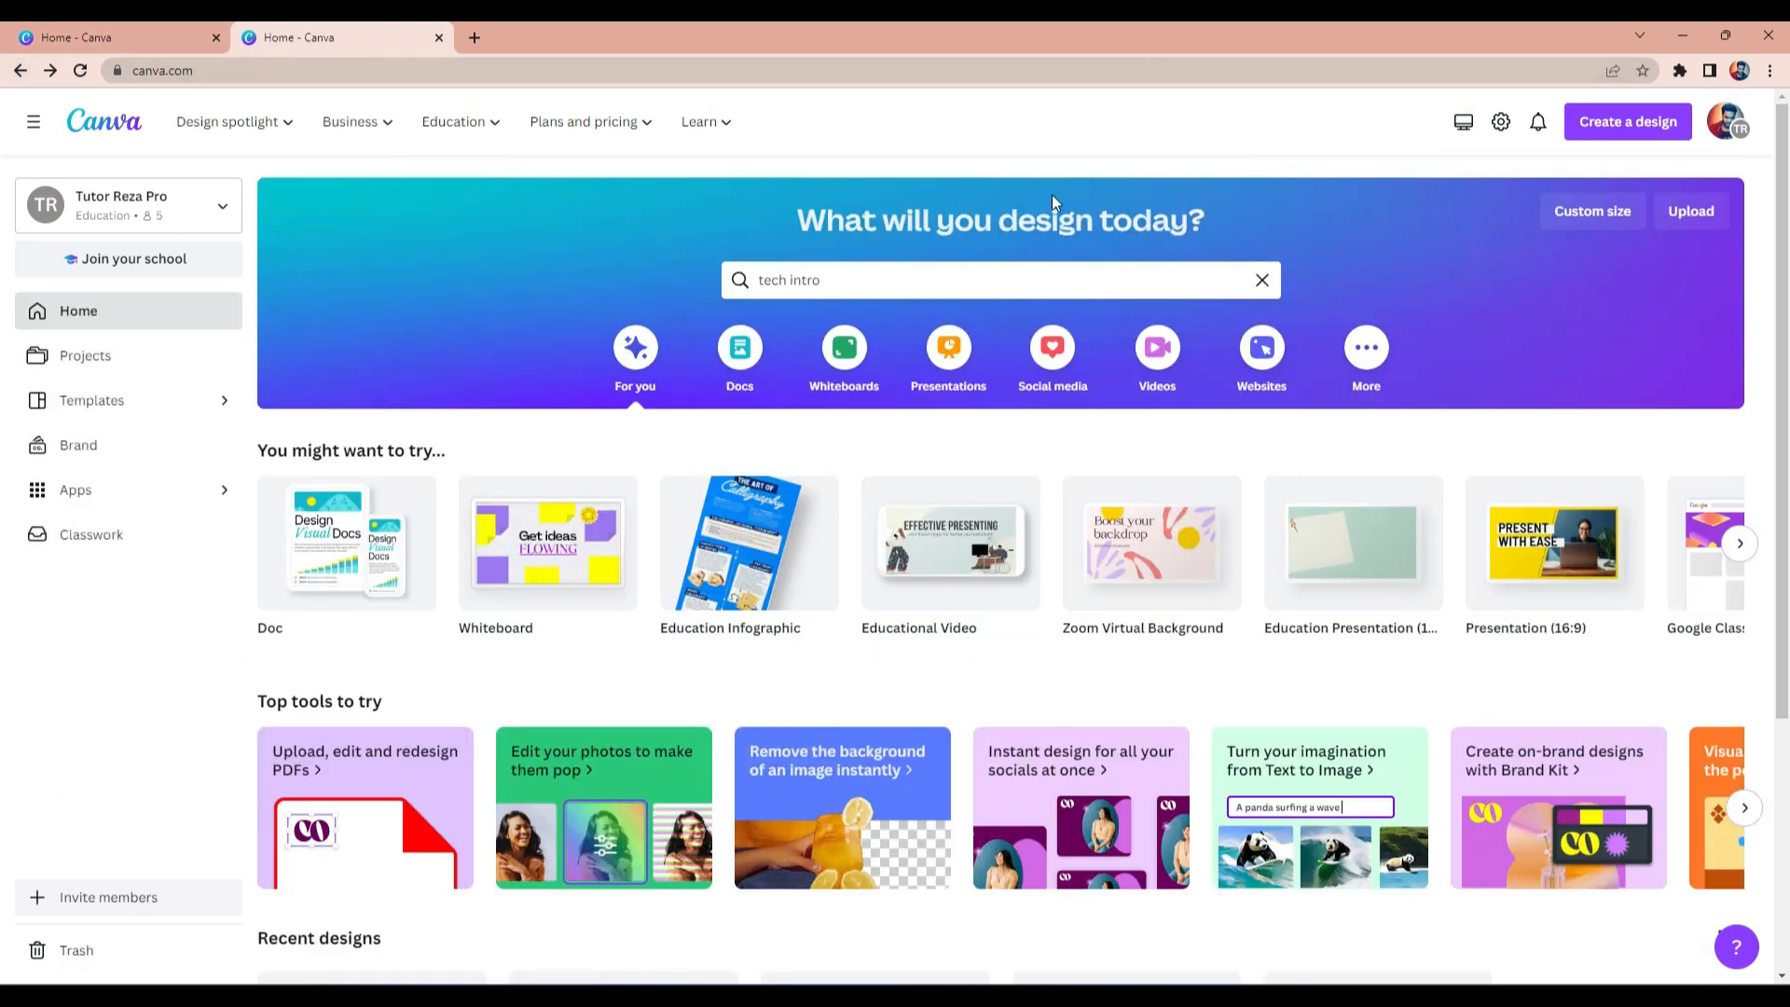
pyautogui.scroll(-3, 599, 752)
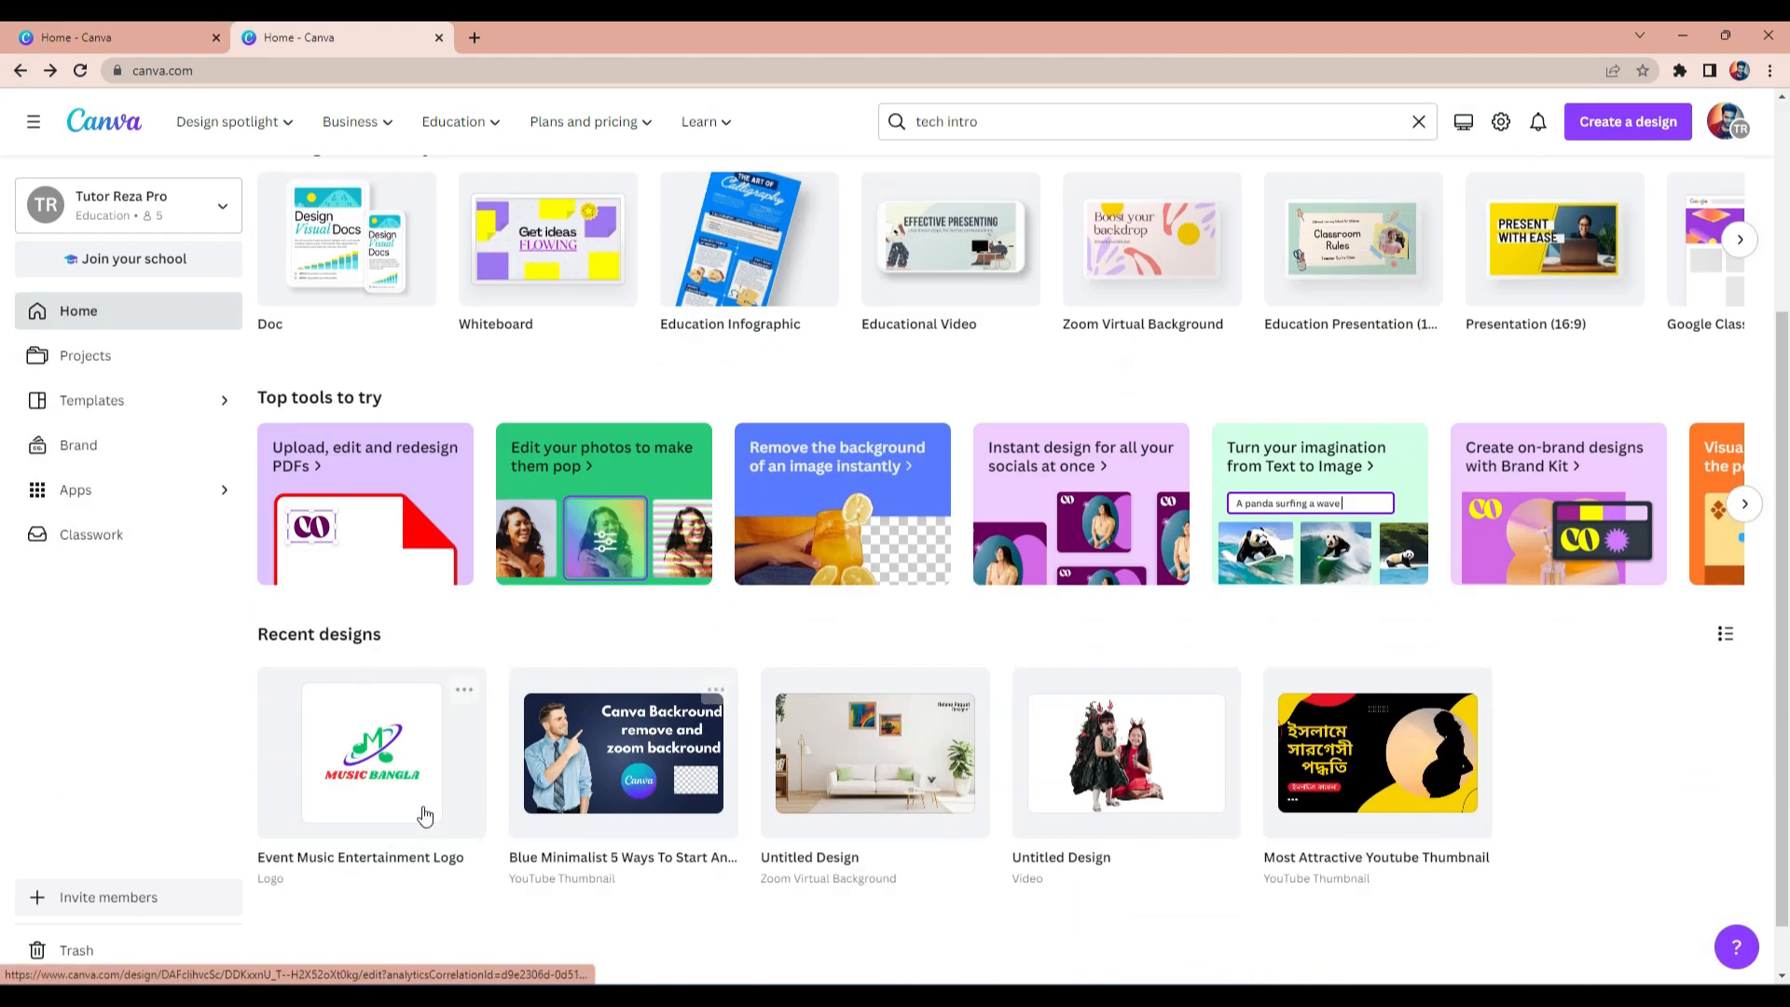
pyautogui.click(600, 736)
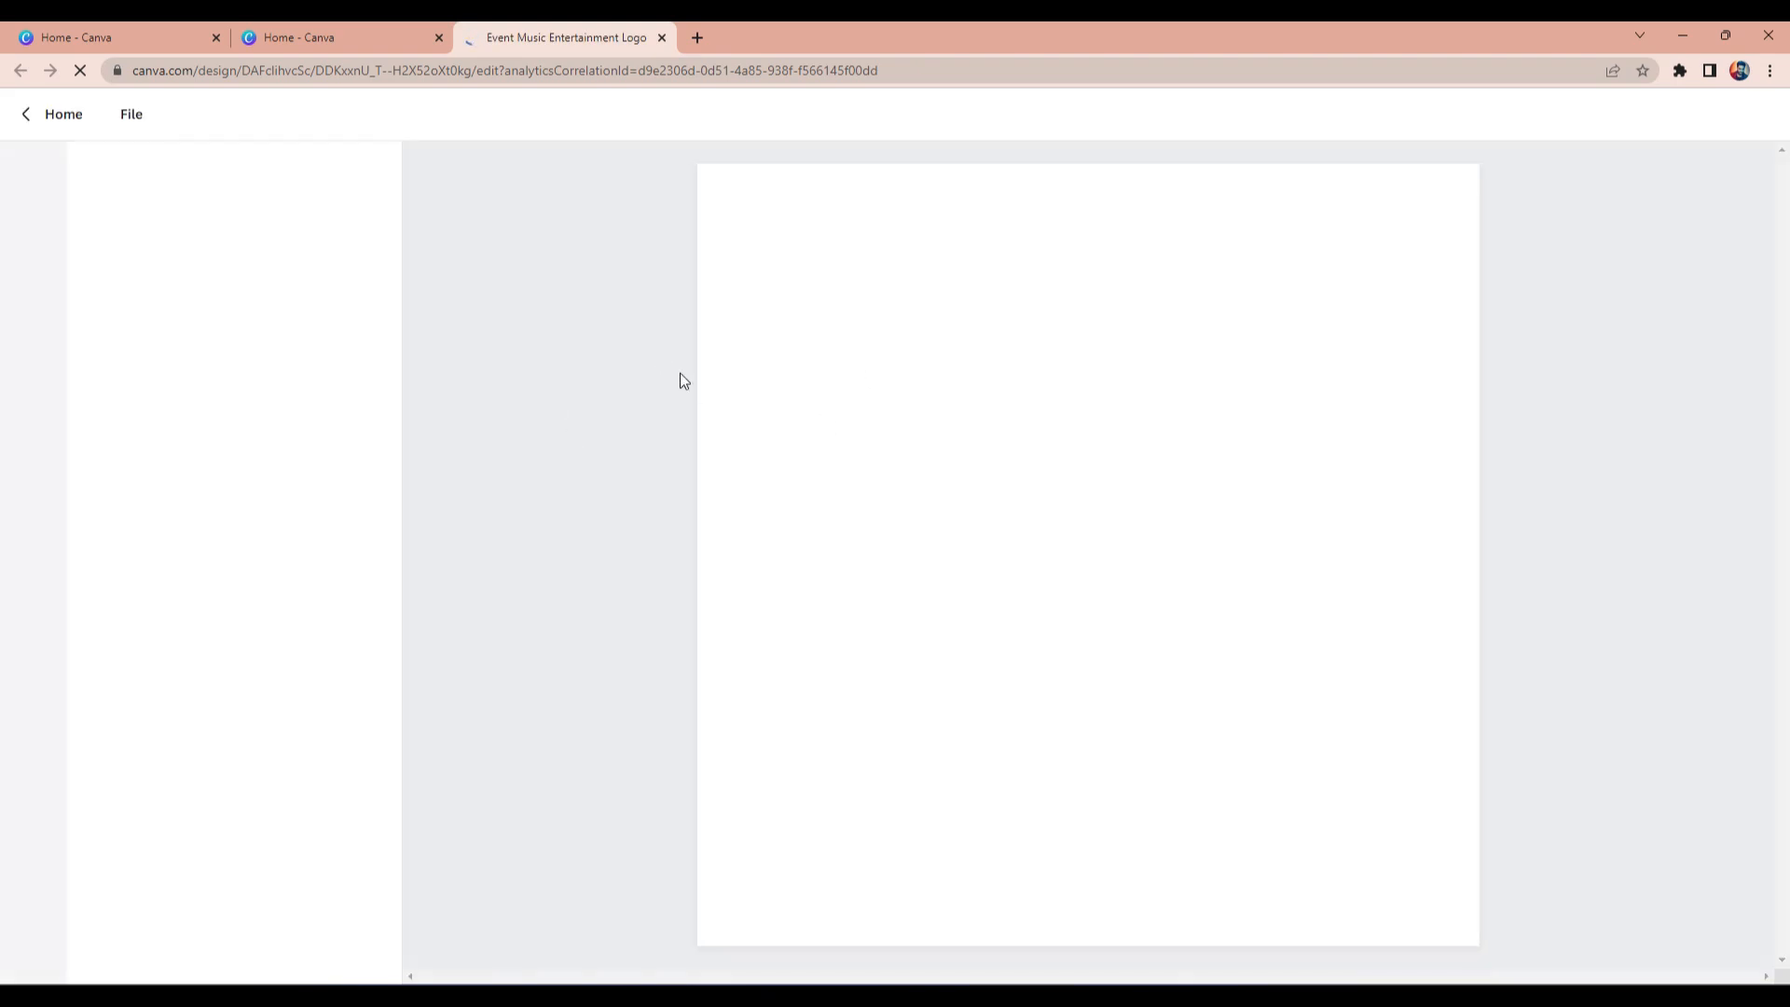
pyautogui.click(1066, 646)
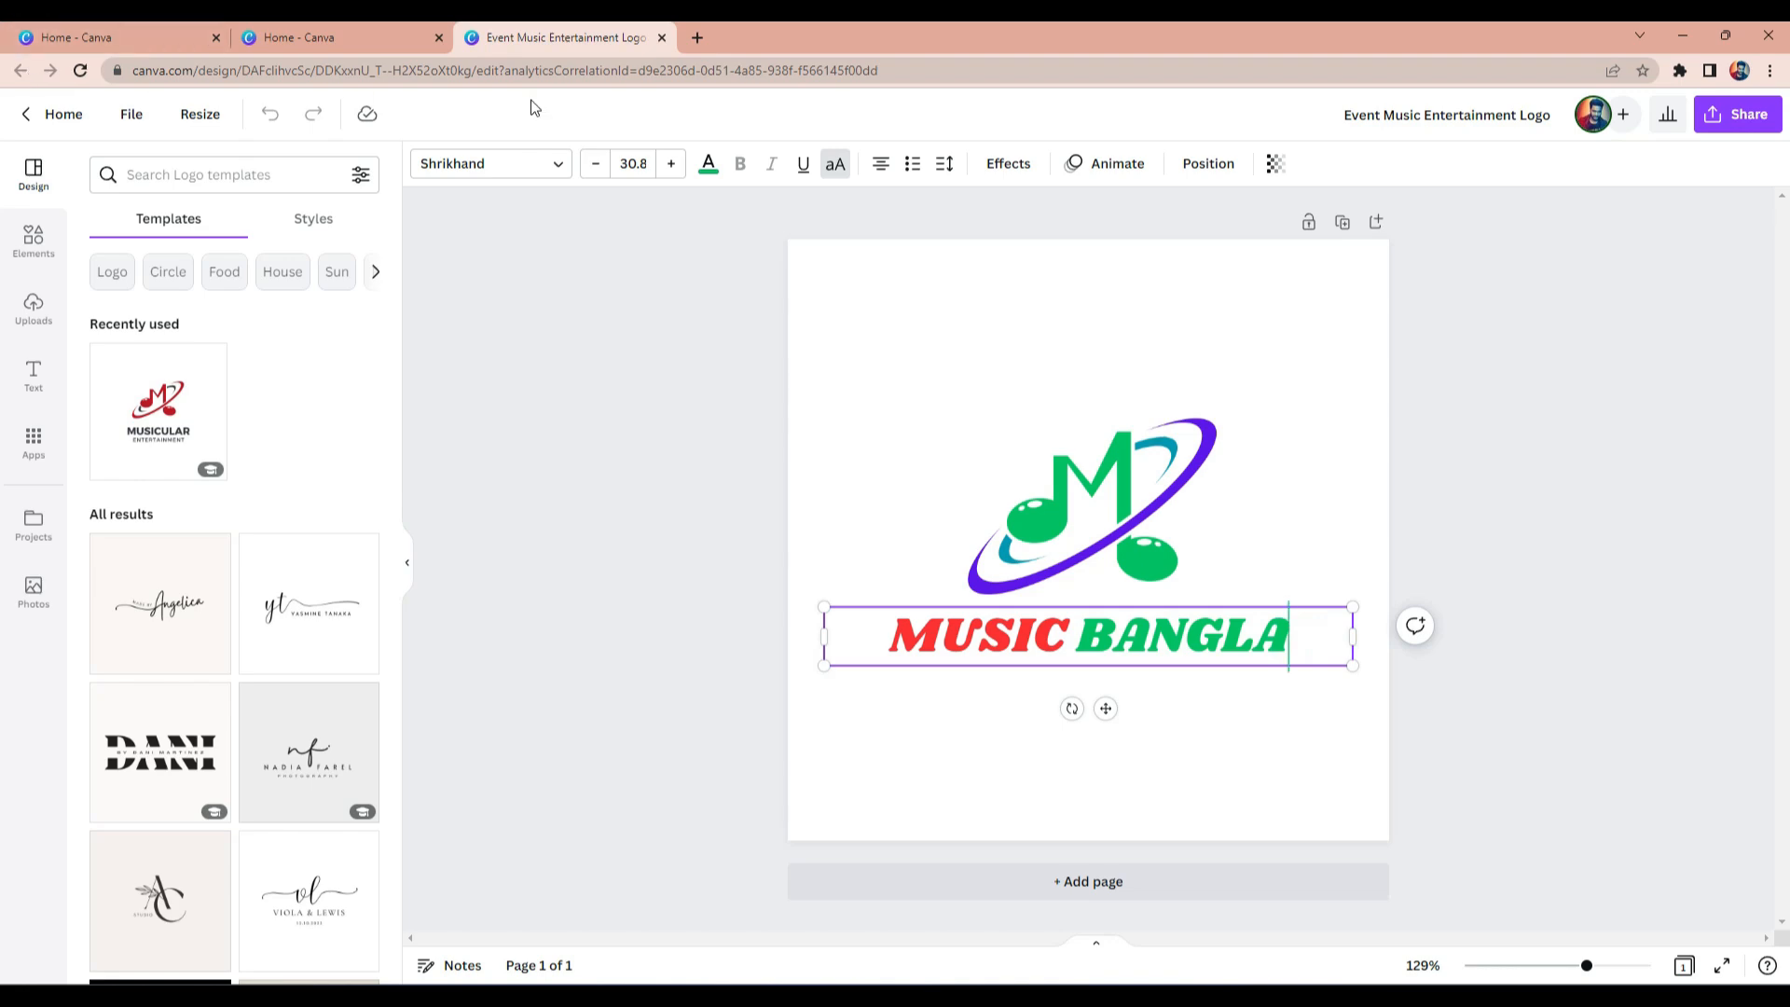
pyautogui.click(661, 39)
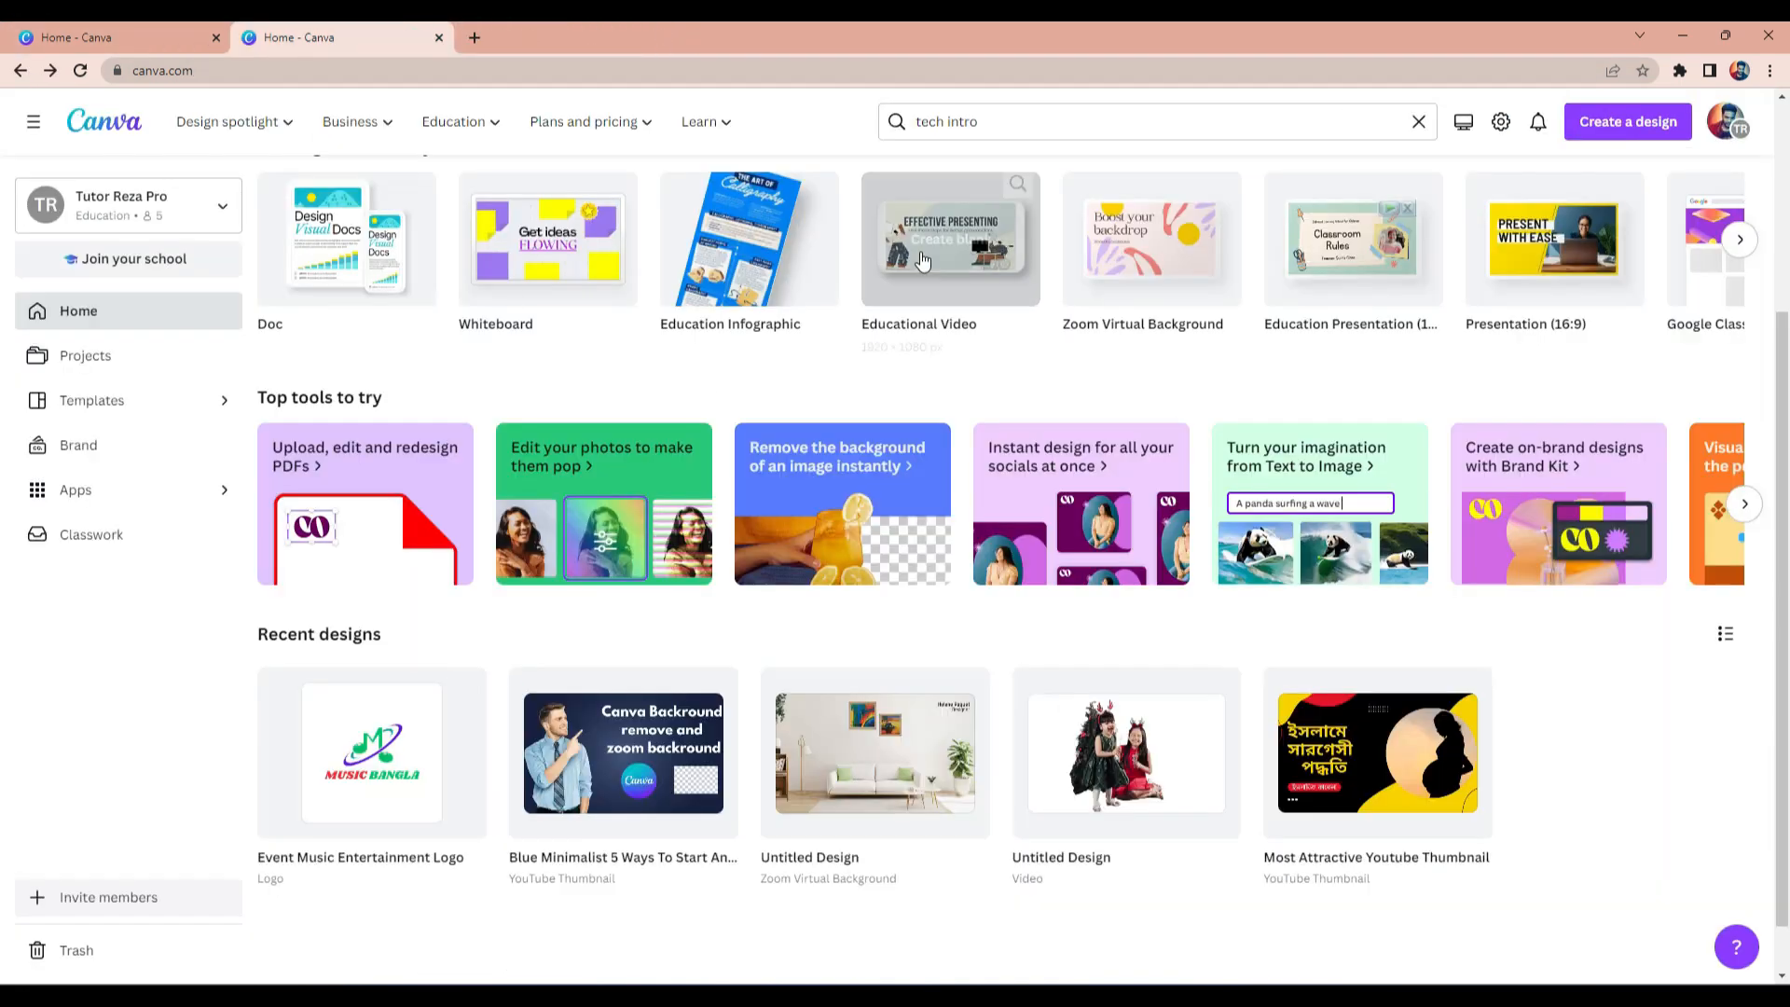
# Search for "tech intro" again from the home page to list the matching templates.
pyautogui.scroll(4, 941, 306)
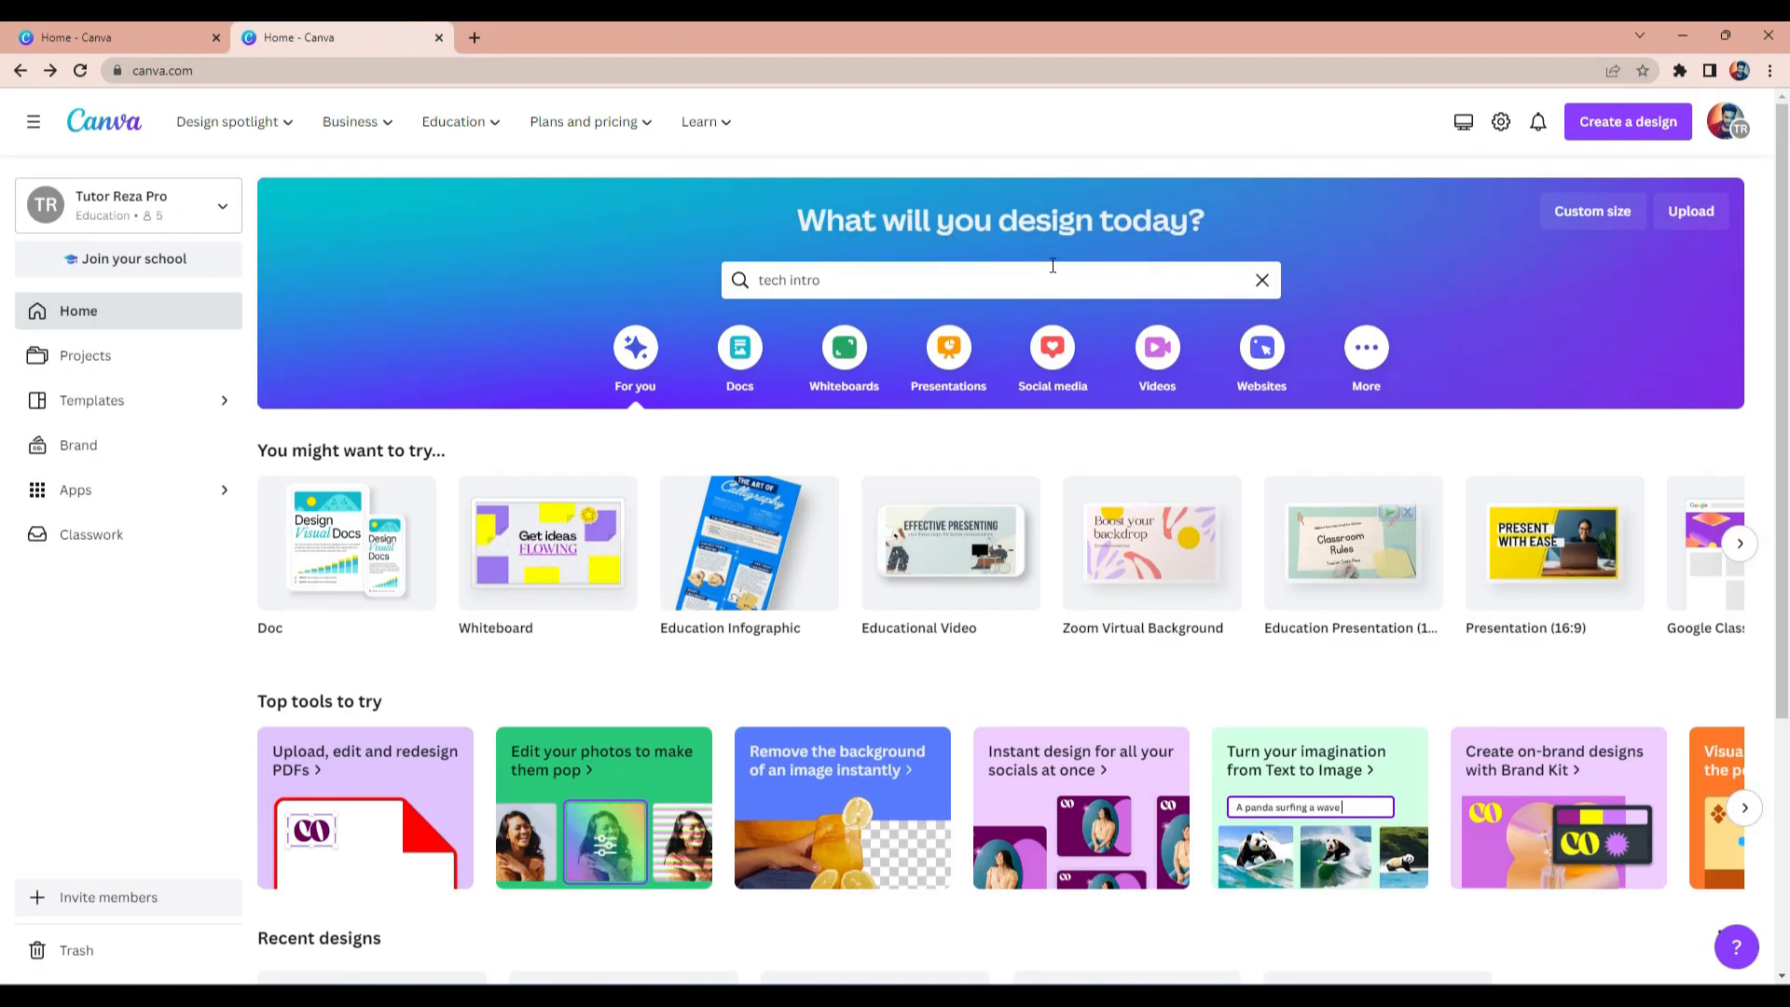
pyautogui.click(1020, 277)
pyautogui.write('tech intro')
pyautogui.press('Return')
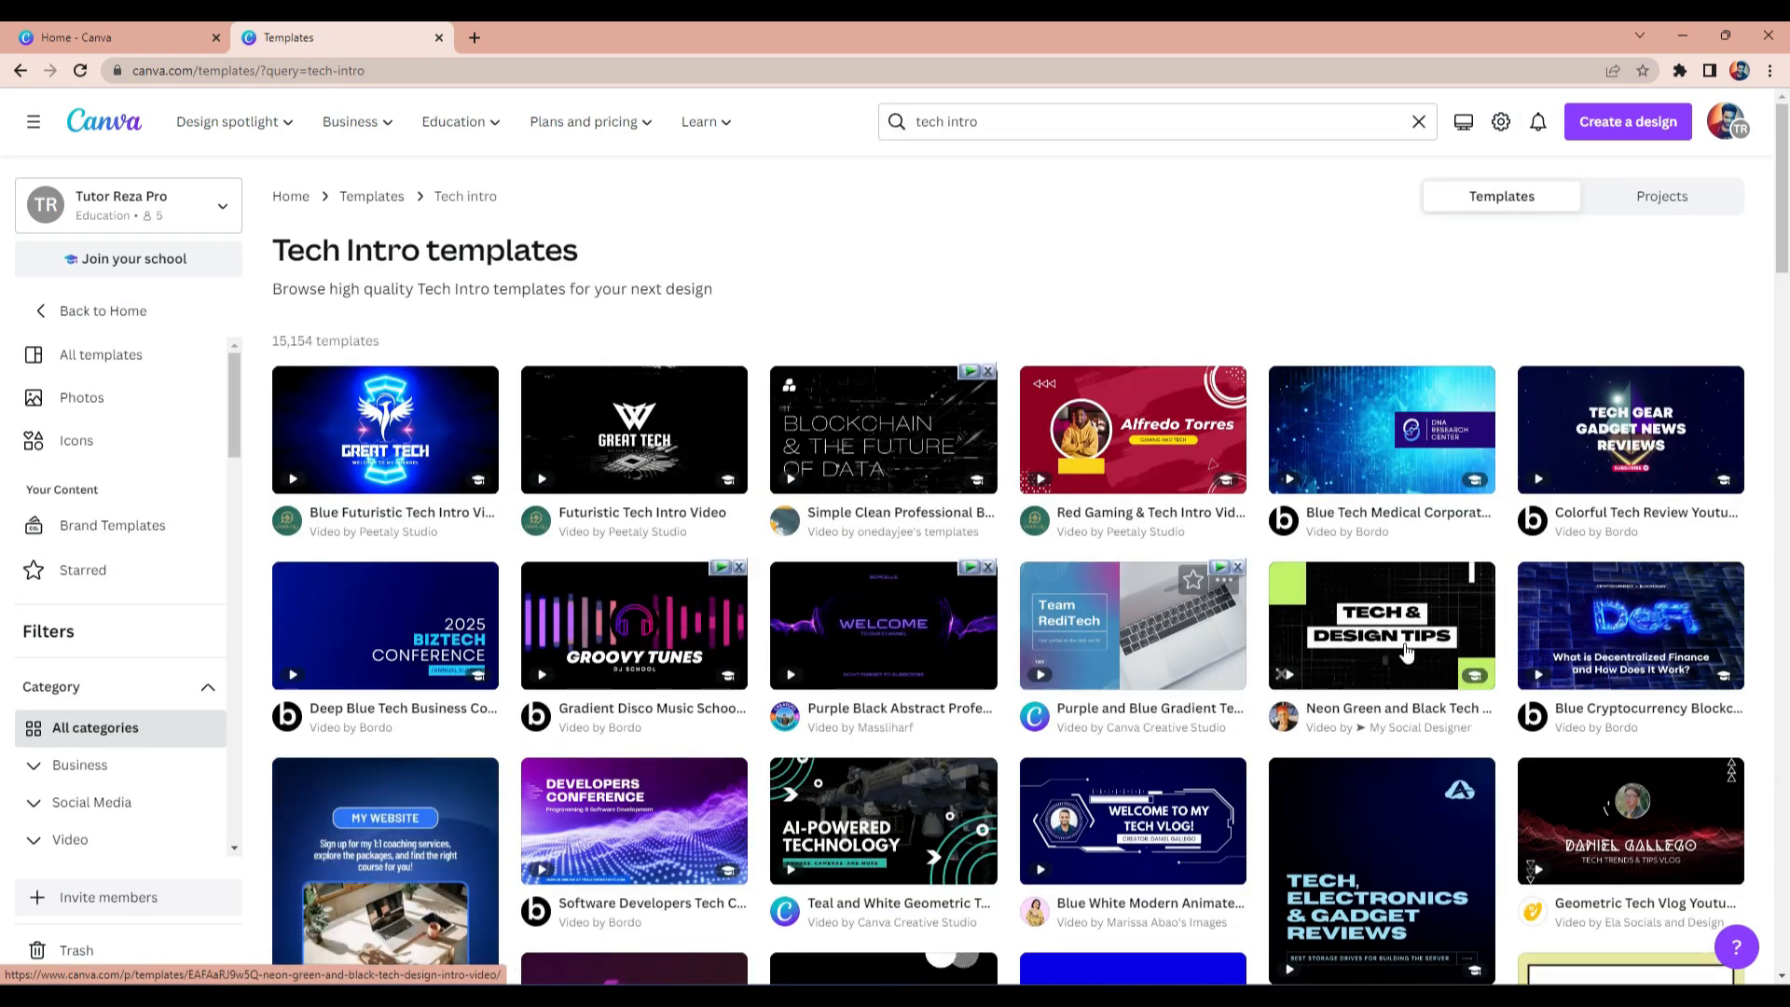
# Find the Blue Modern Technology Youtube Video Intro template among the tech intro results and open it for customizing.
pyautogui.scroll(-1, 1119, 513)
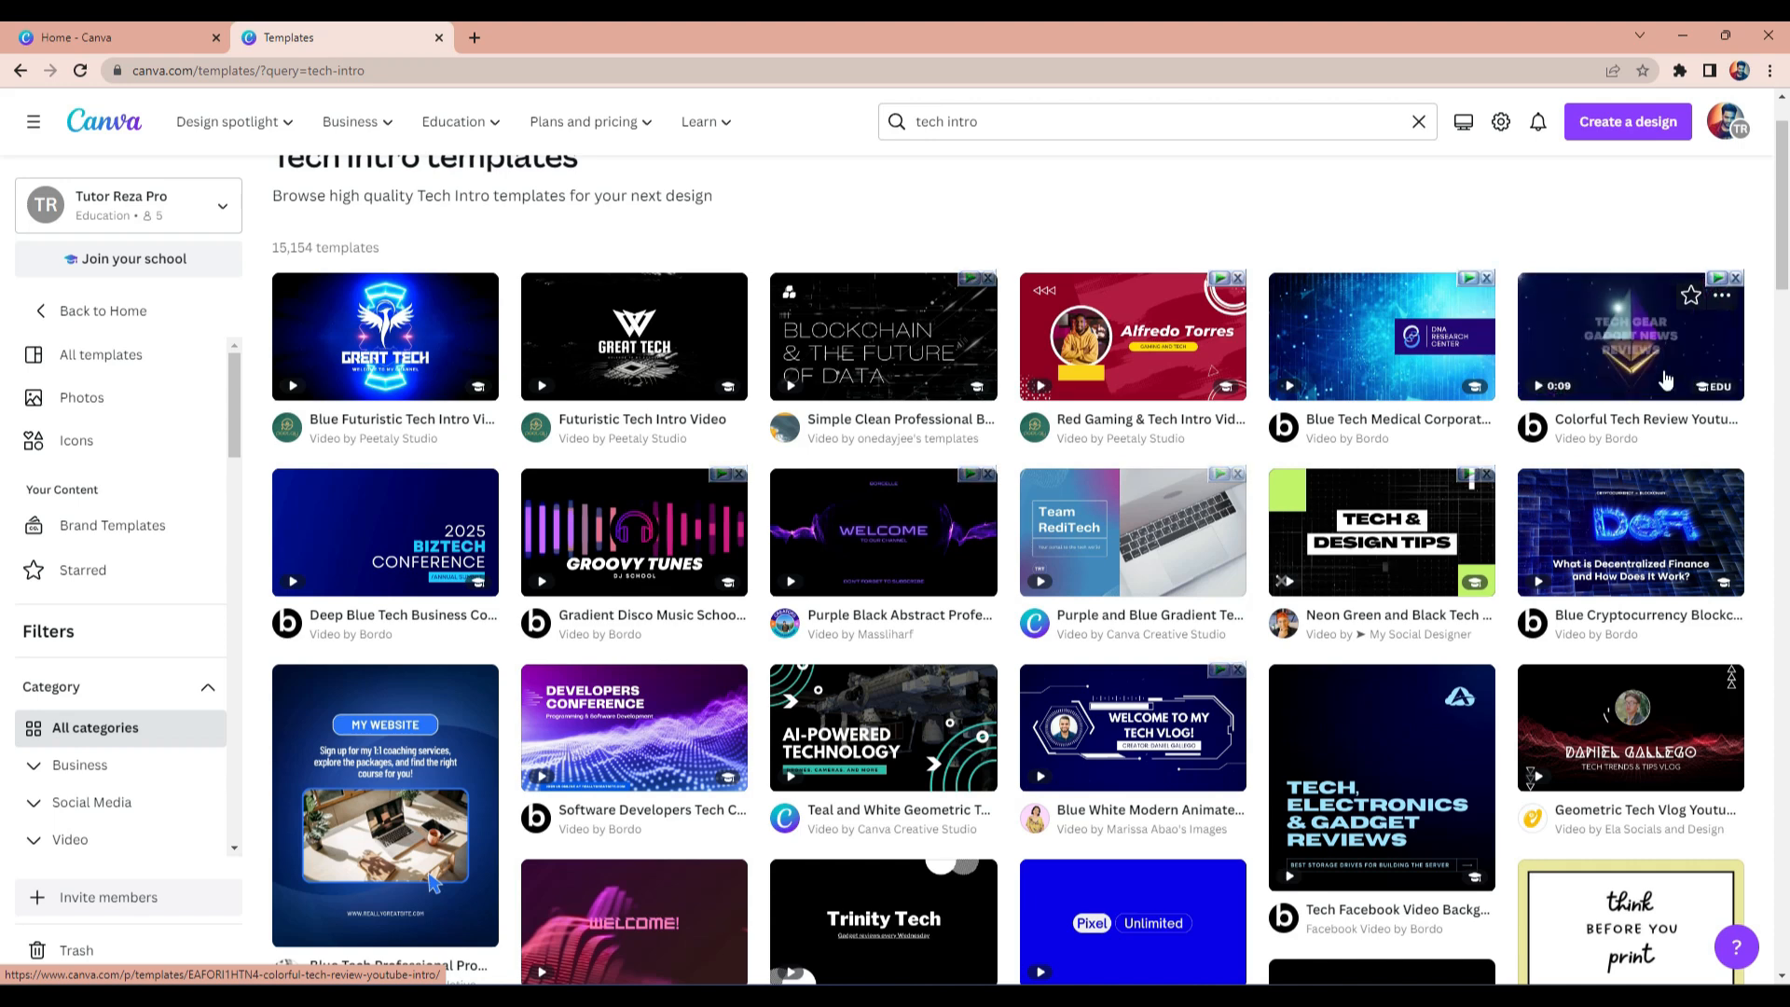
pyautogui.scroll(-2, 1469, 549)
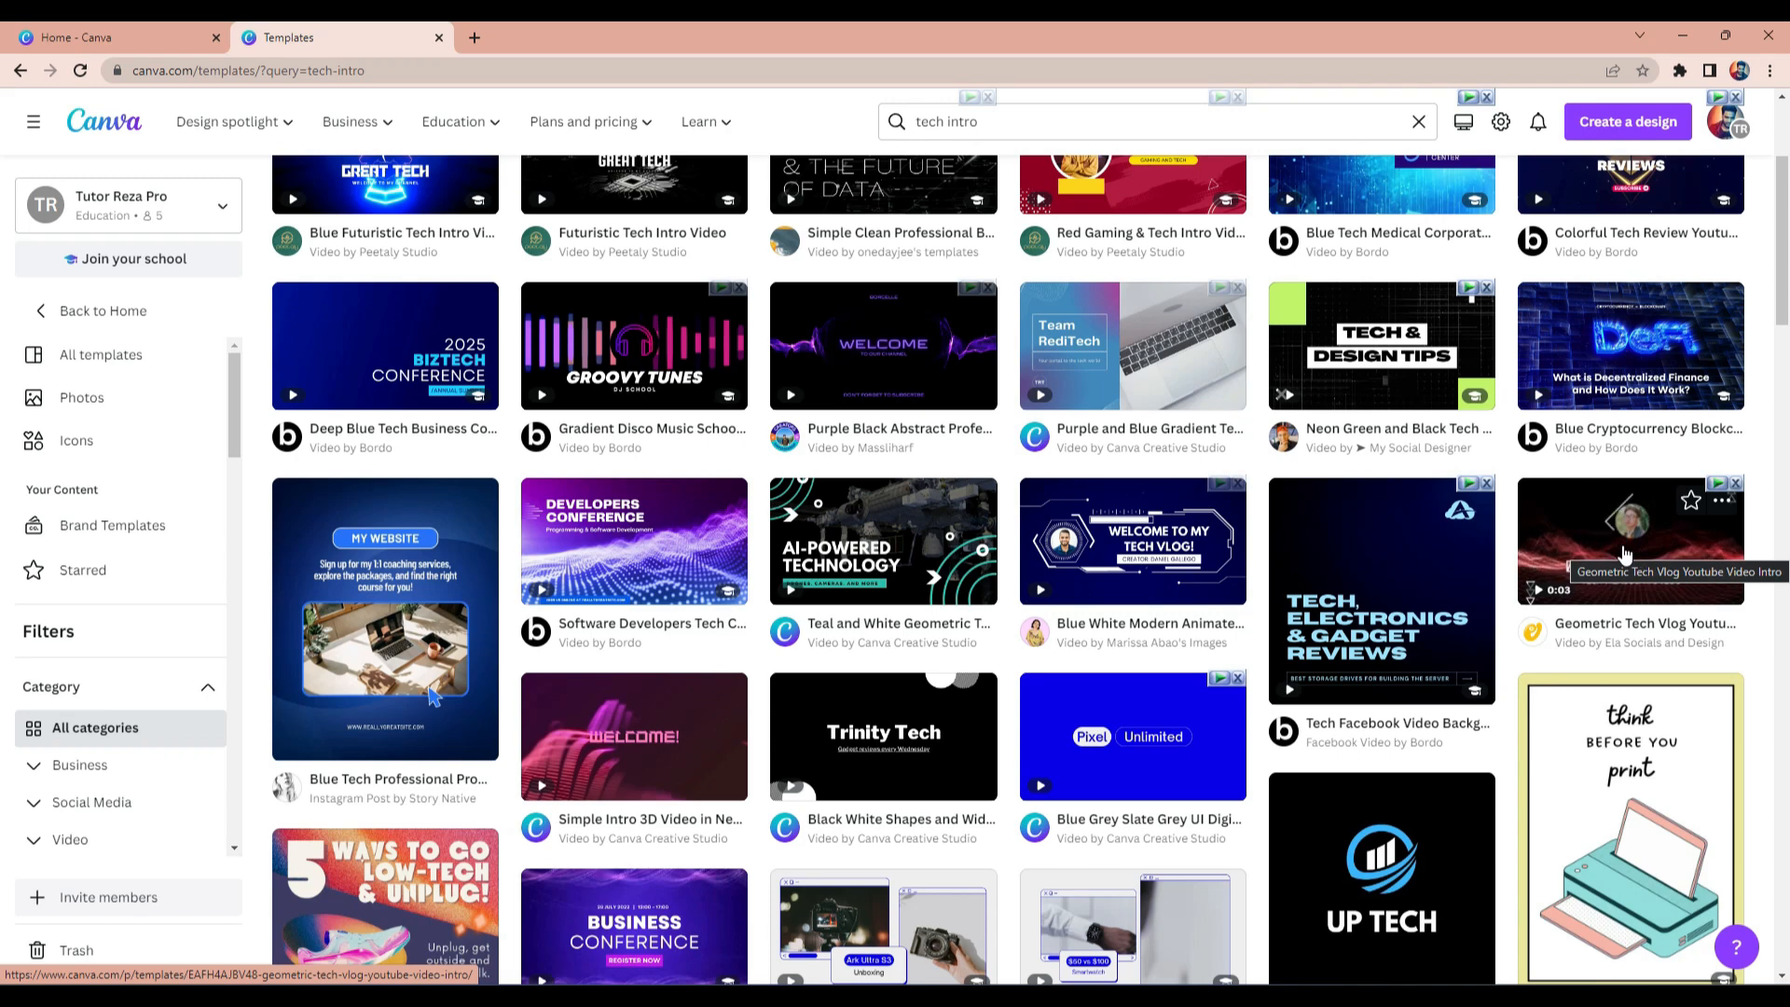
pyautogui.scroll(-5, 1623, 554)
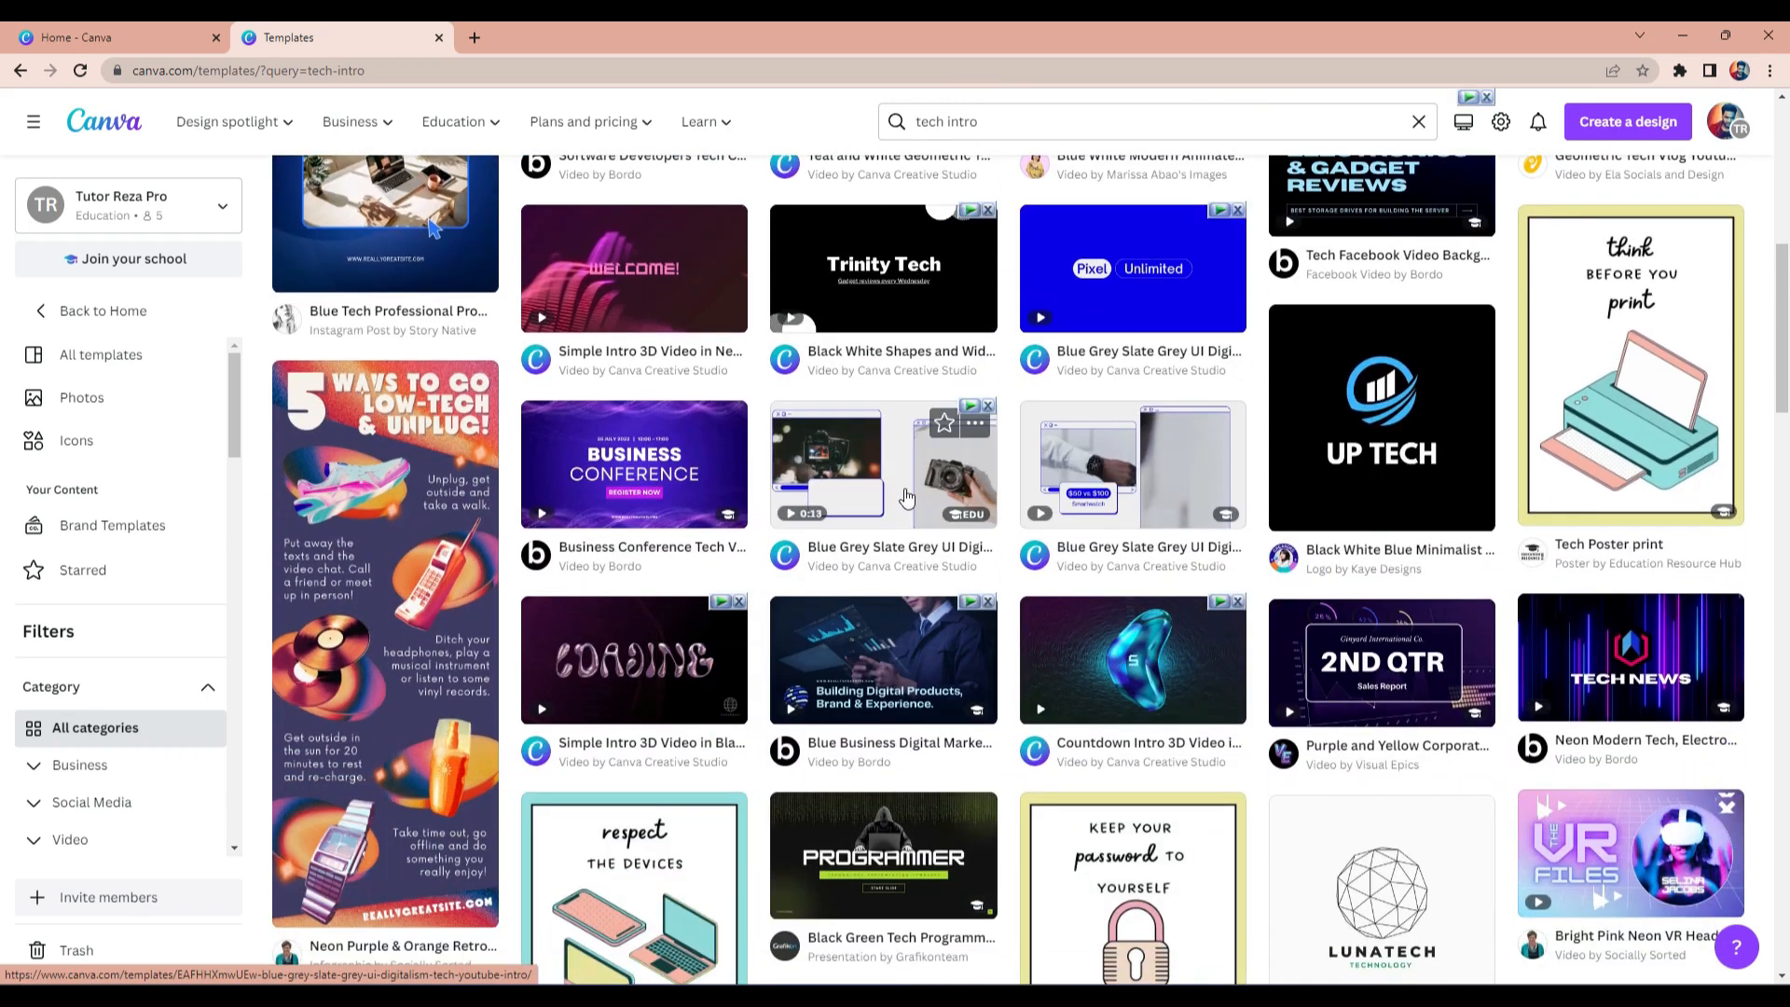
pyautogui.scroll(-7, 986, 516)
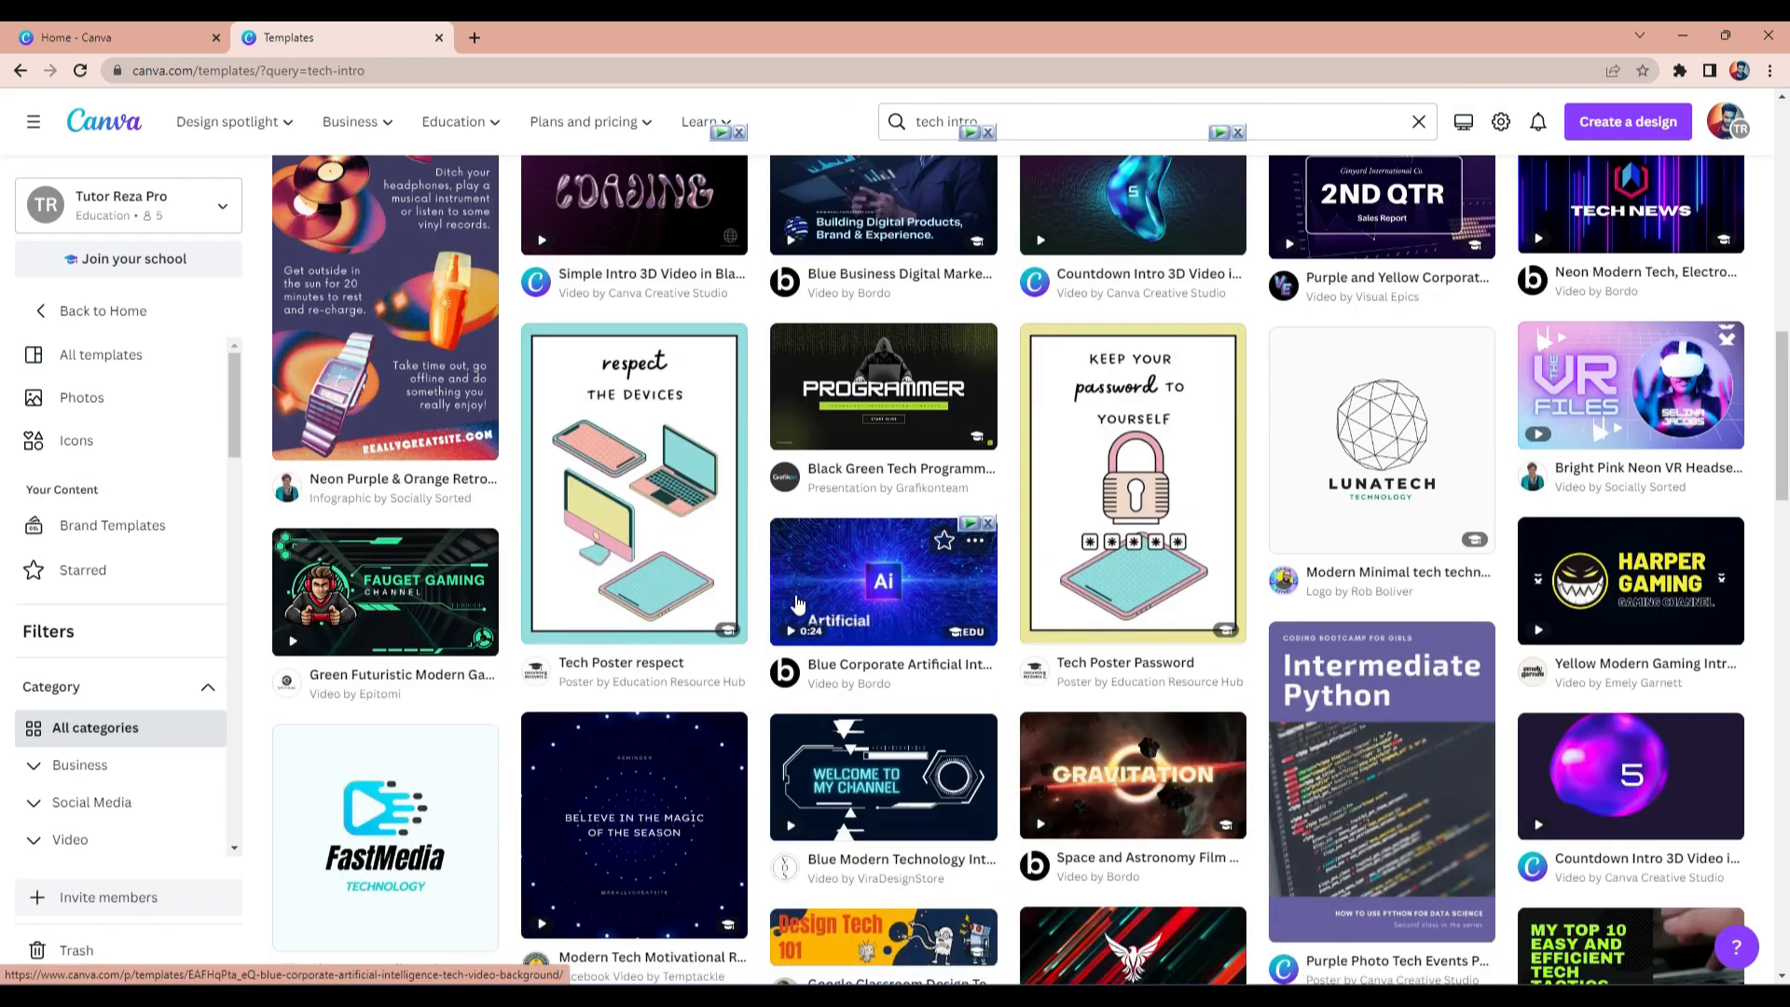
pyautogui.scroll(-7, 1082, 551)
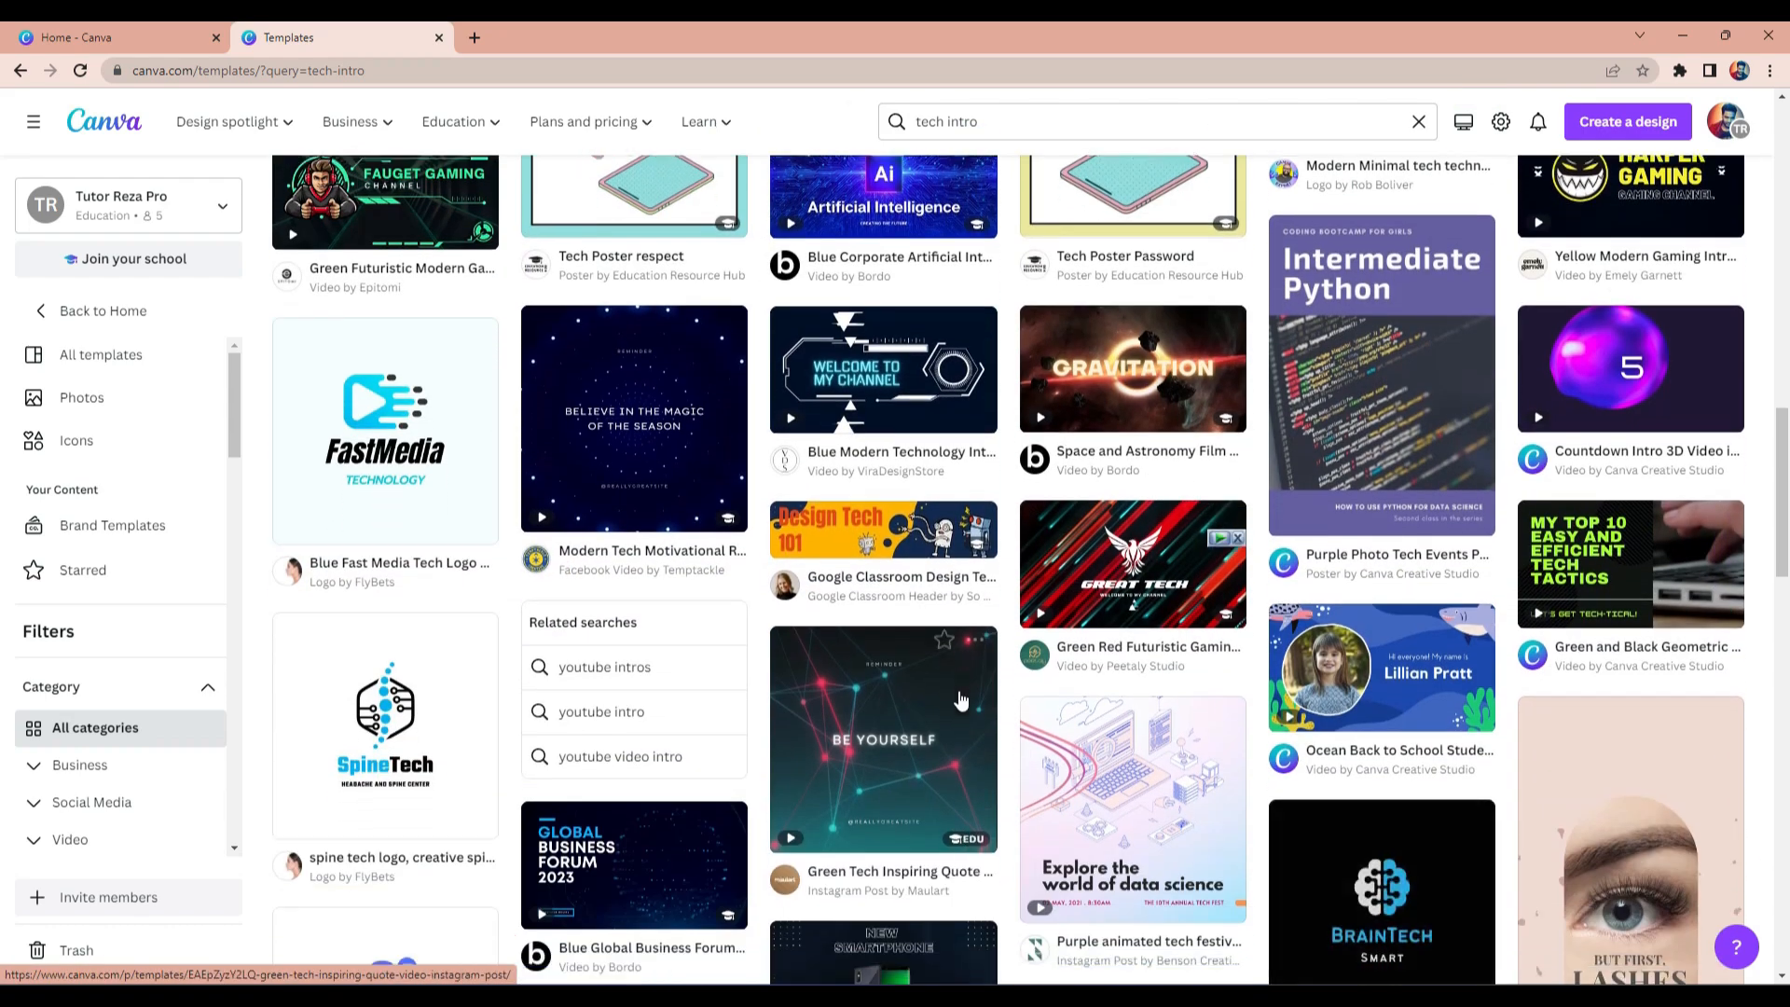
pyautogui.scroll(-4, 1103, 627)
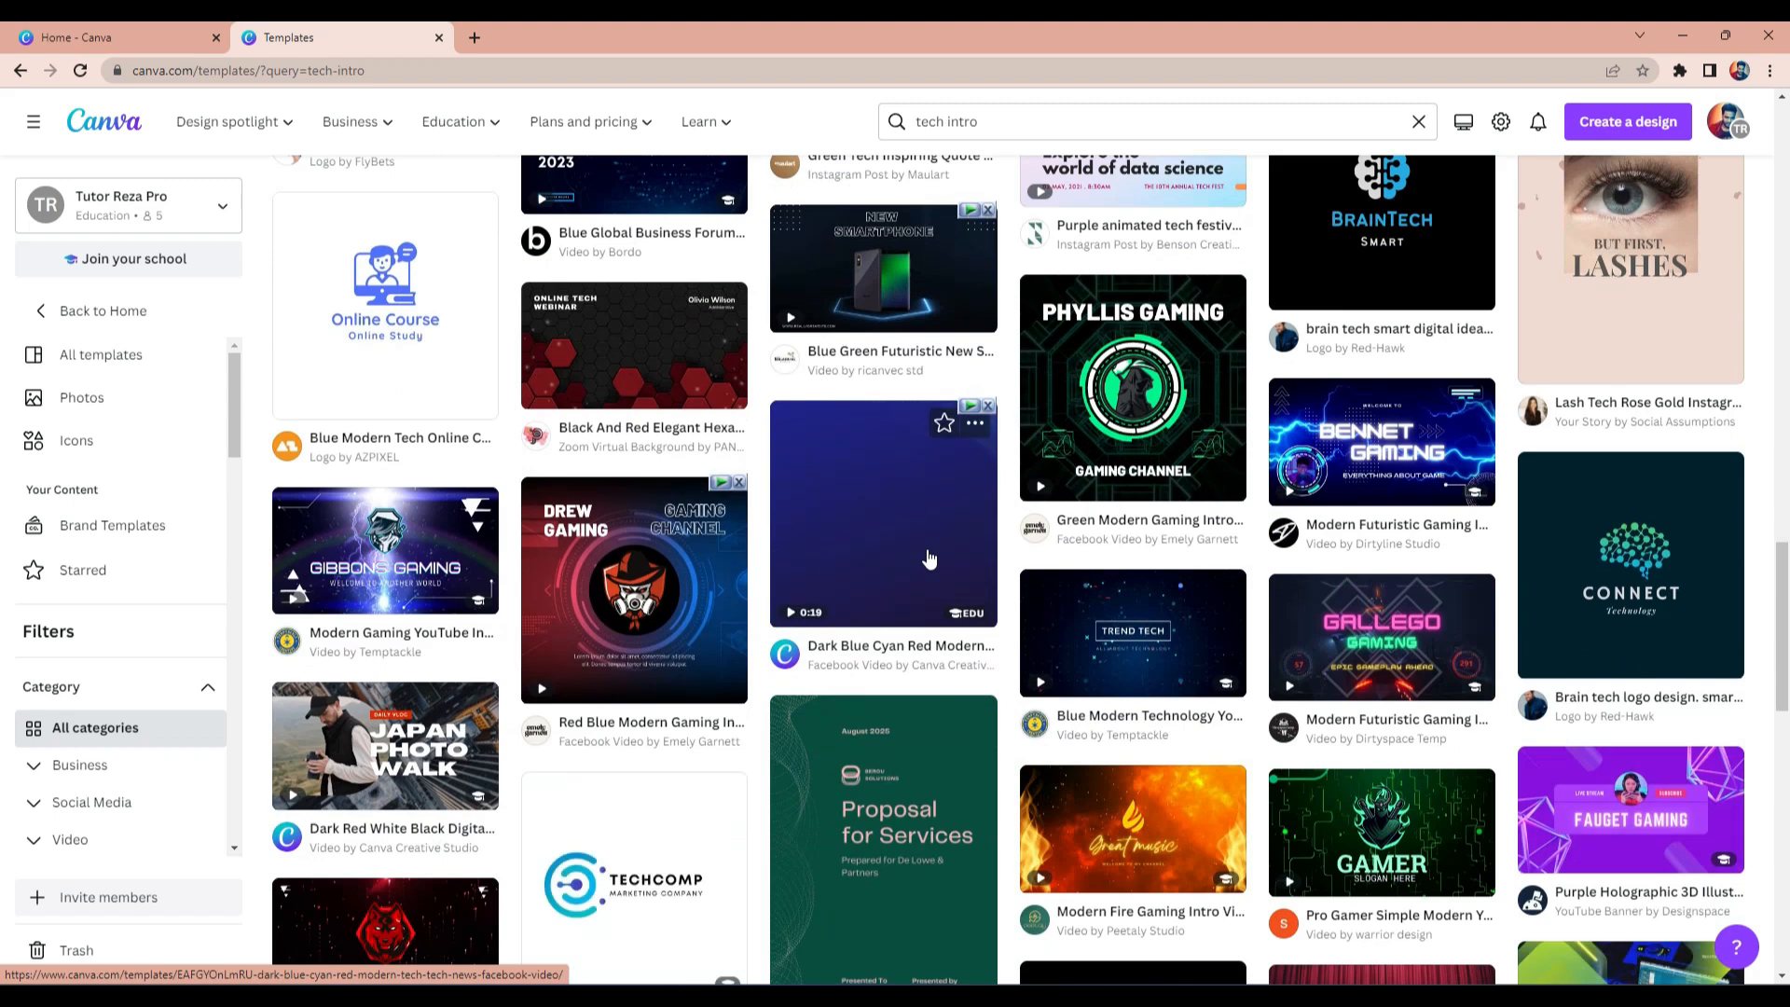
pyautogui.scroll(-1, 634, 475)
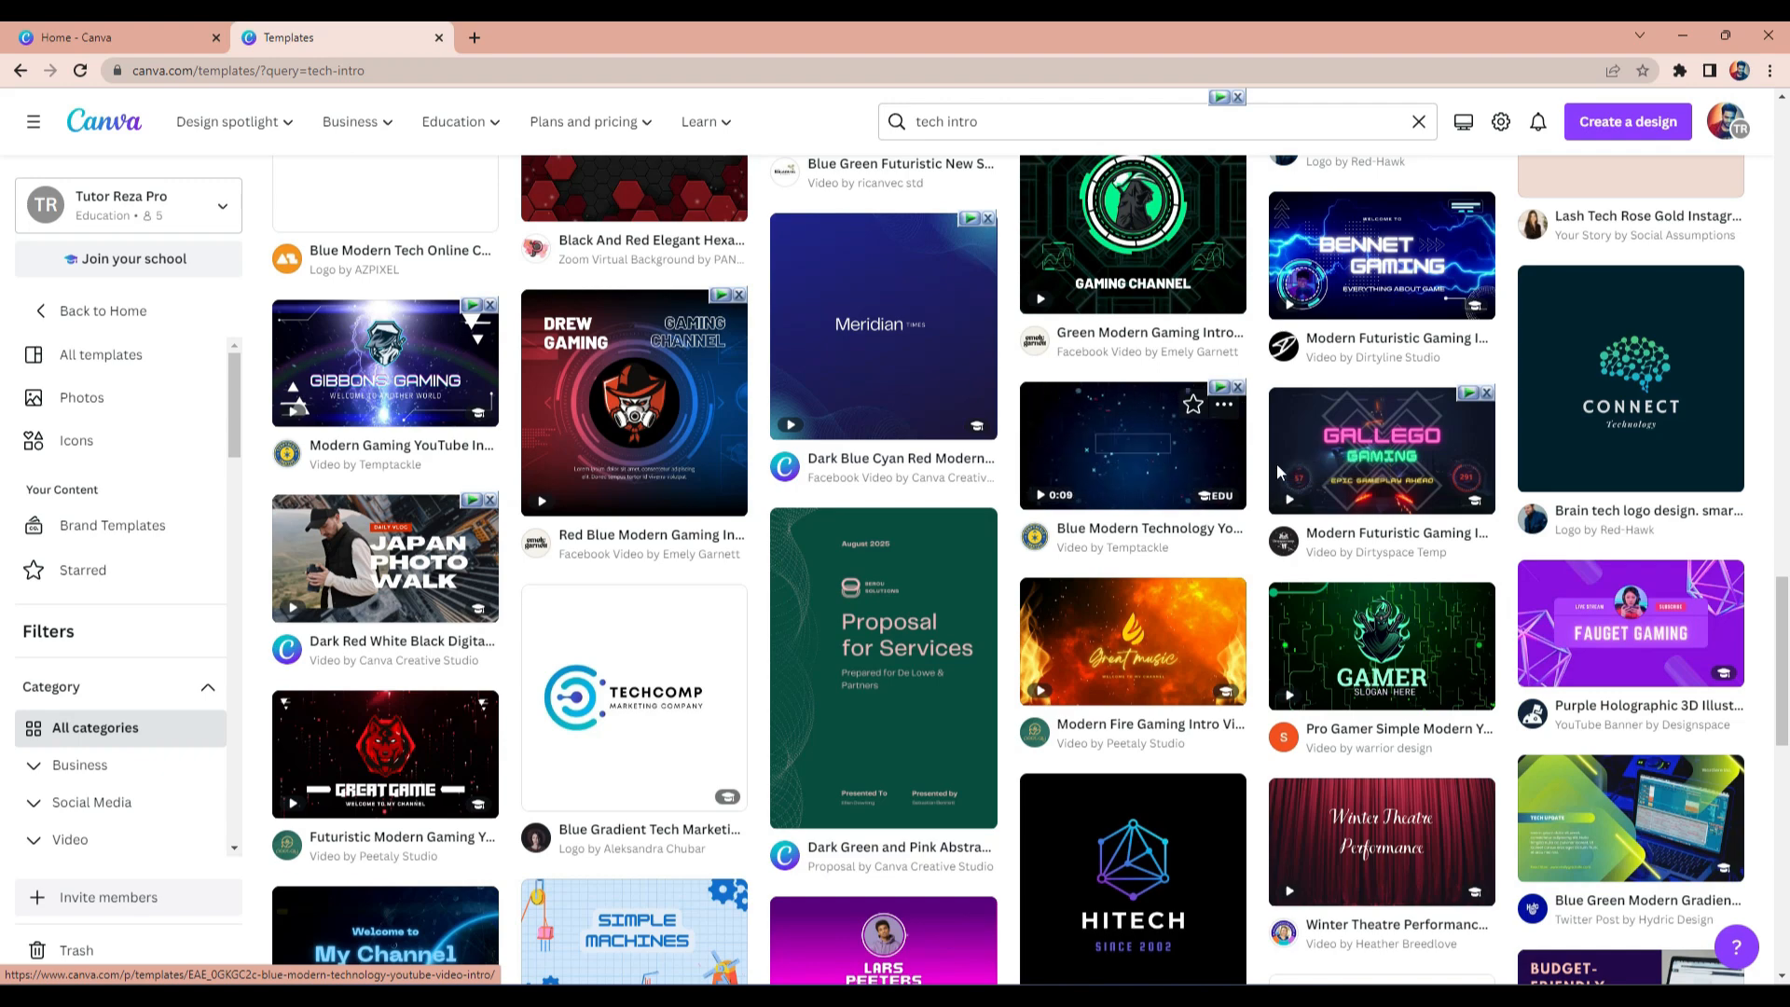
pyautogui.click(1128, 488)
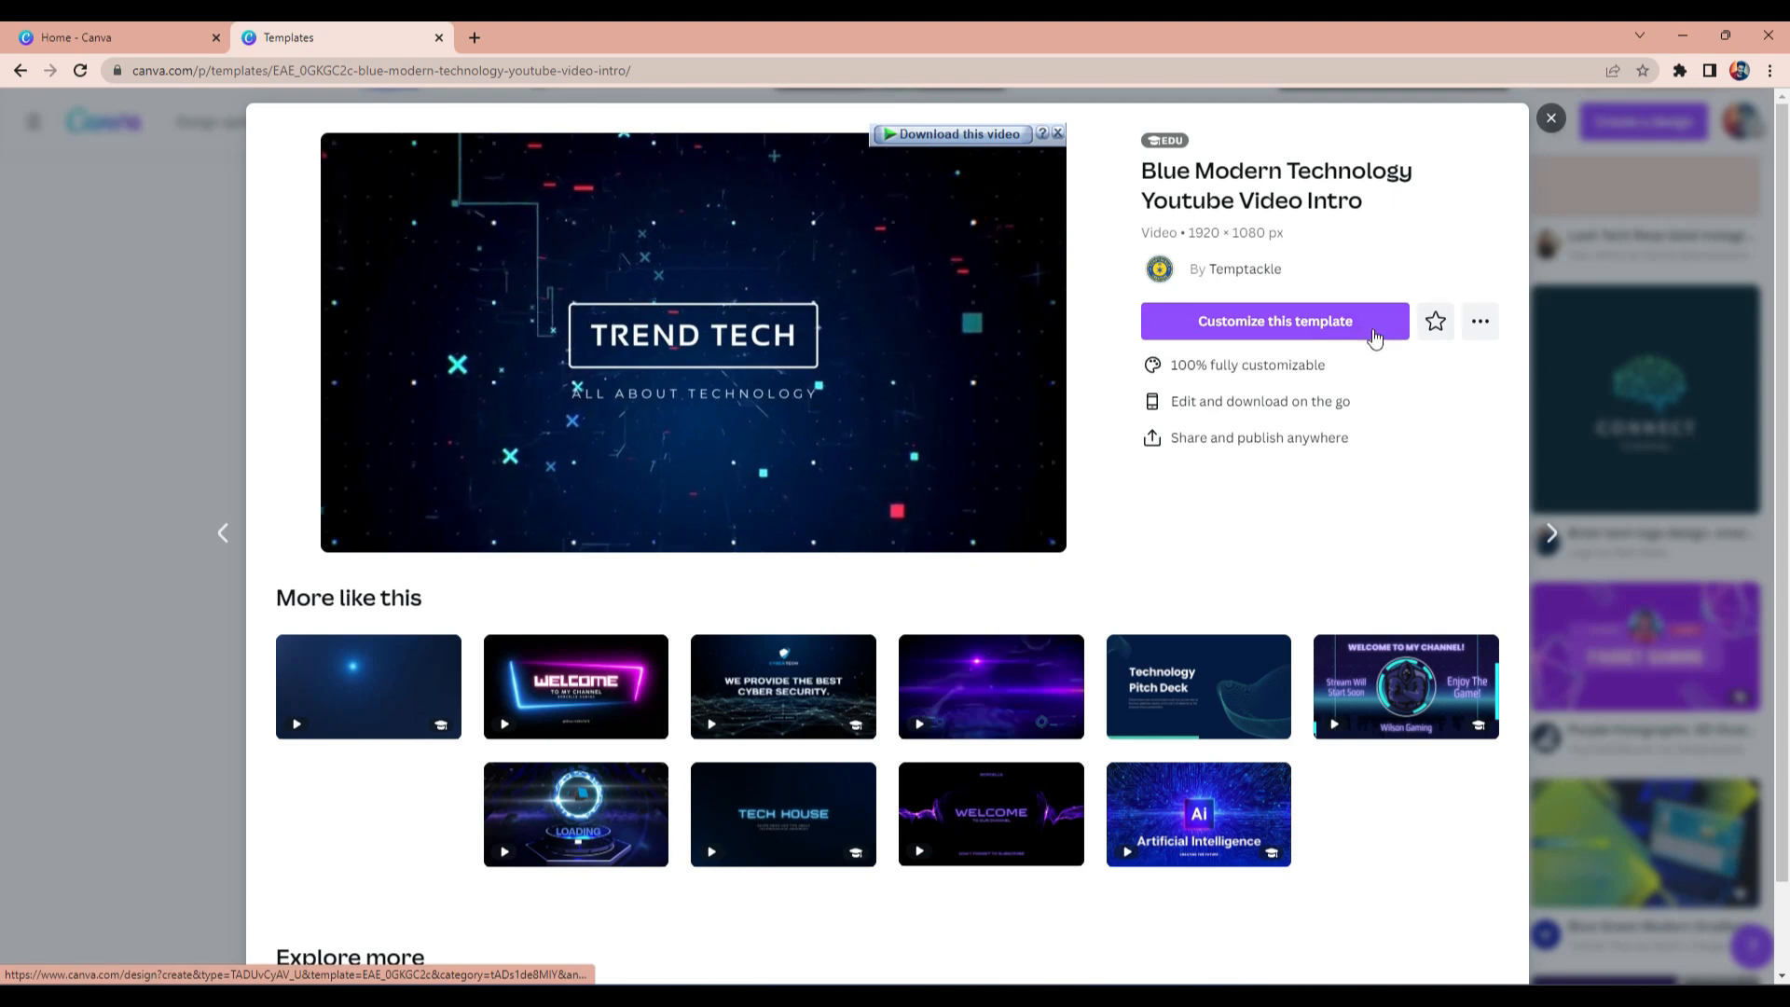
pyautogui.click(1273, 333)
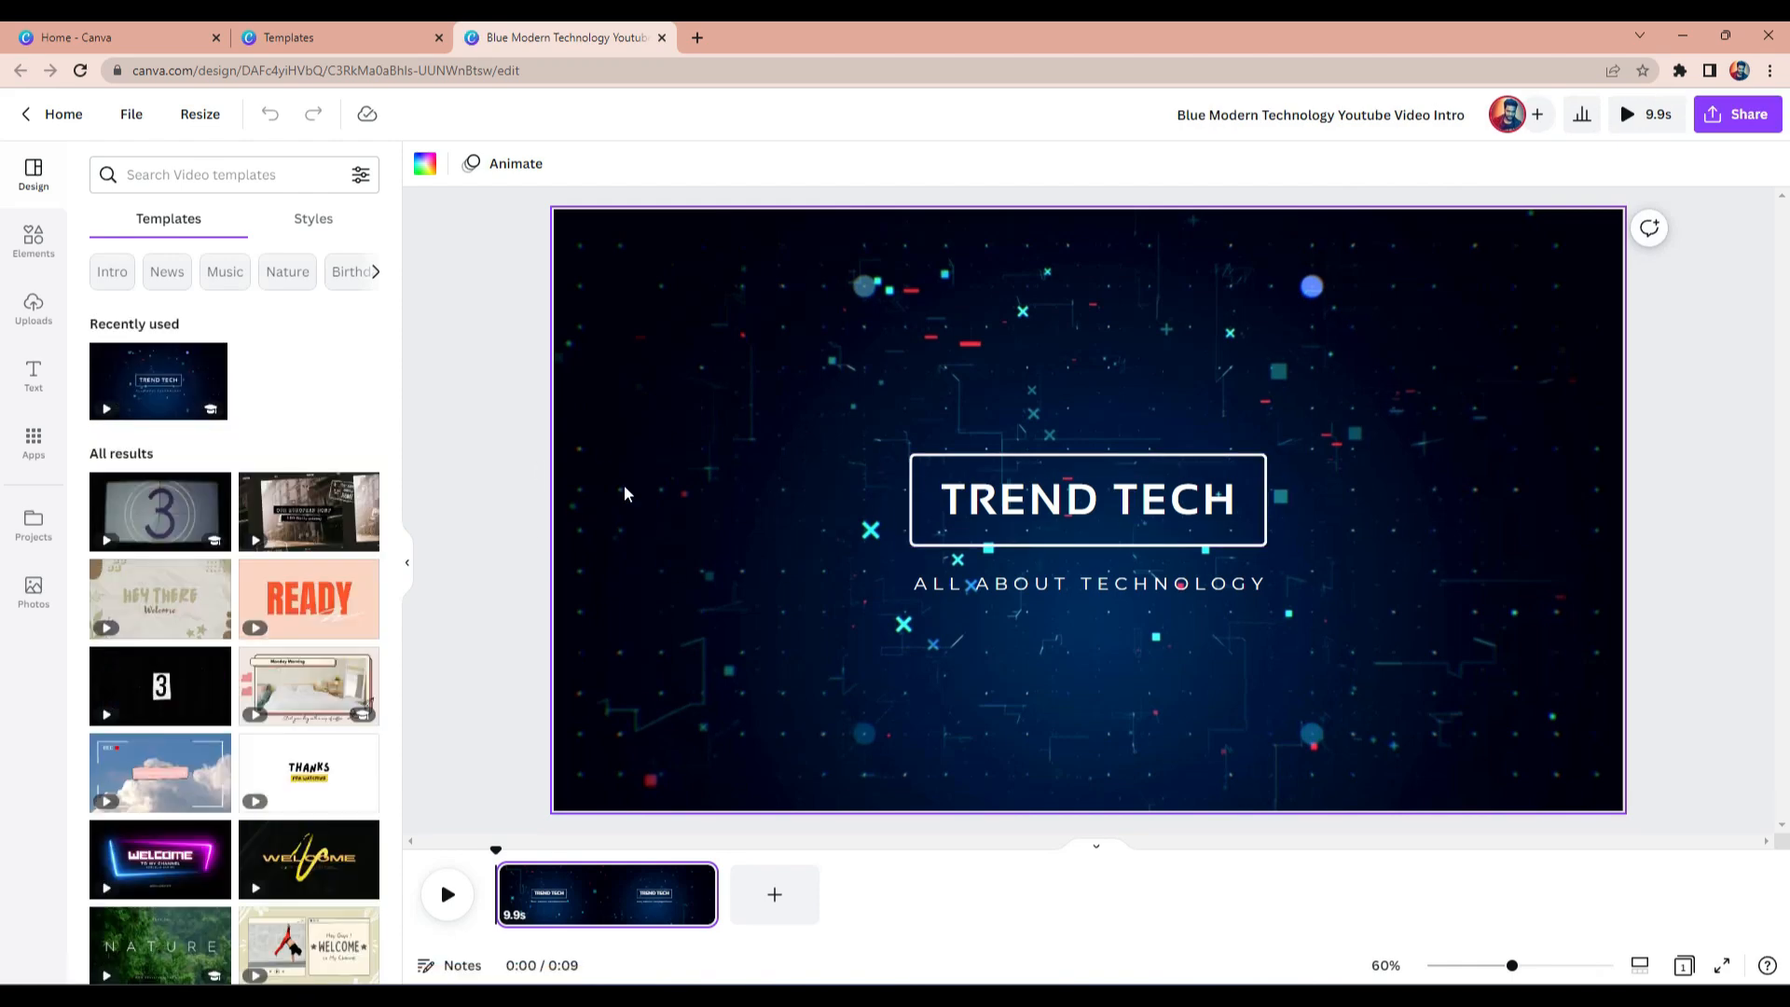
# Play a few seconds of the opened intro template to preview its animation and pause it.
pyautogui.scroll(-2, 214, 753)
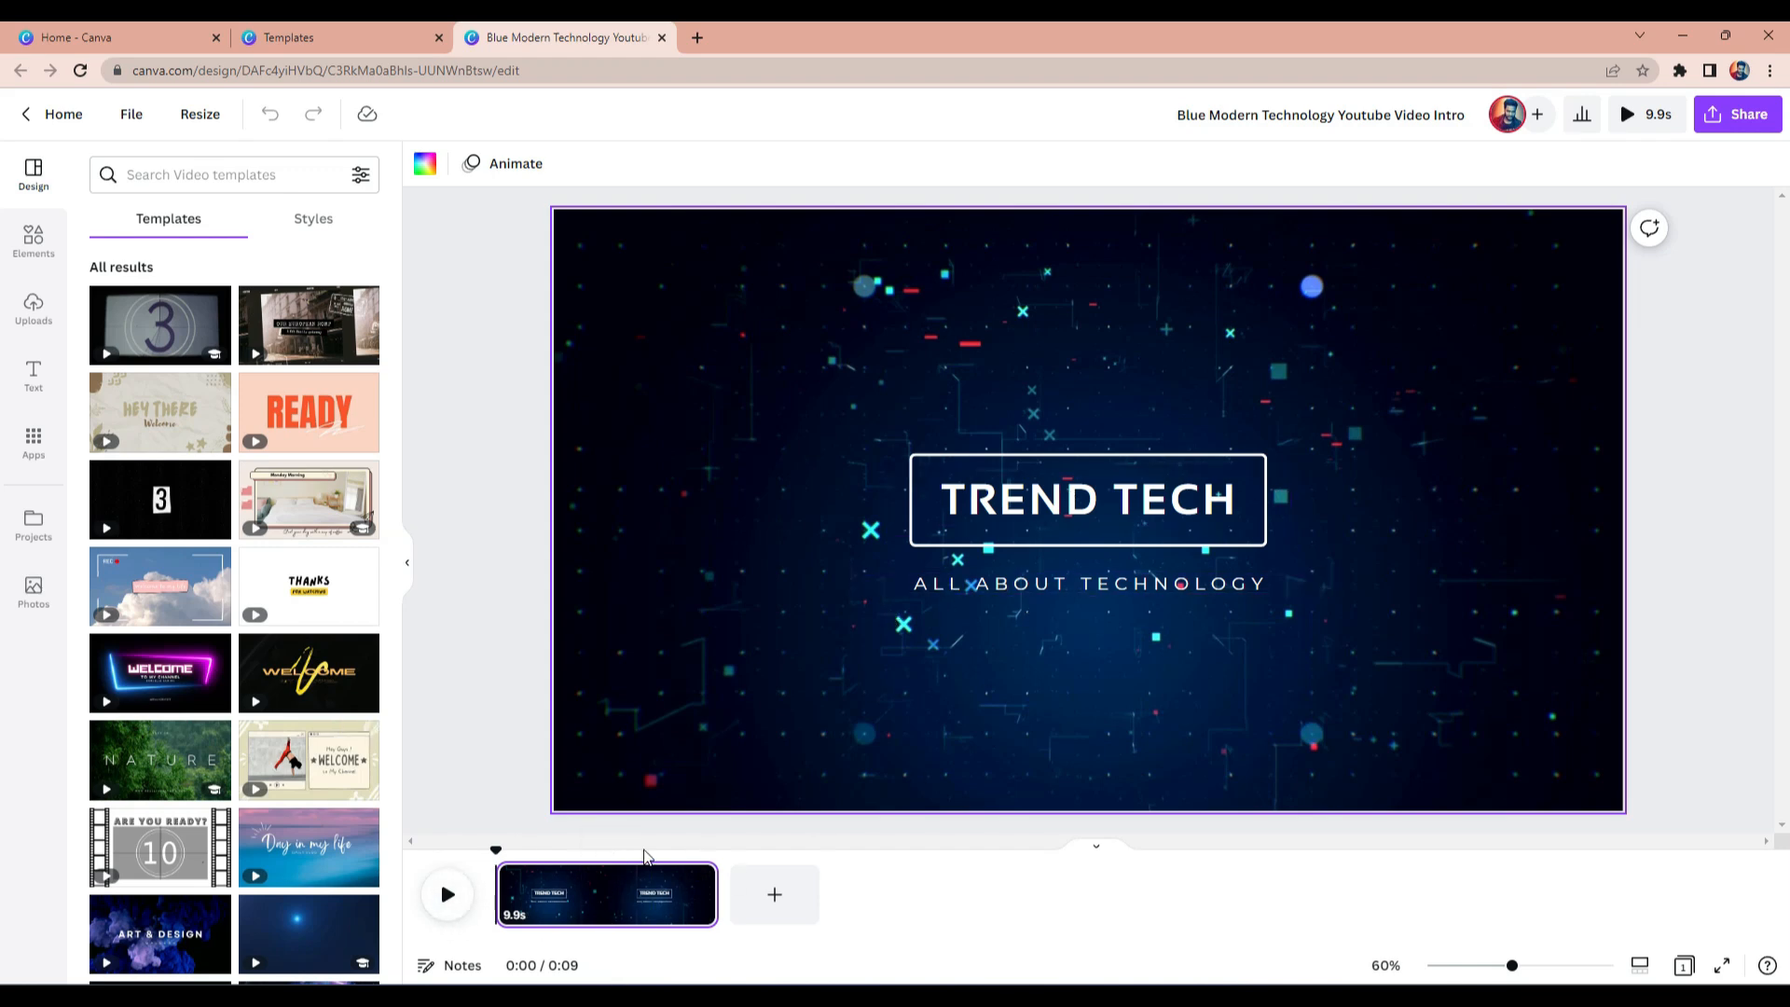
pyautogui.click(446, 893)
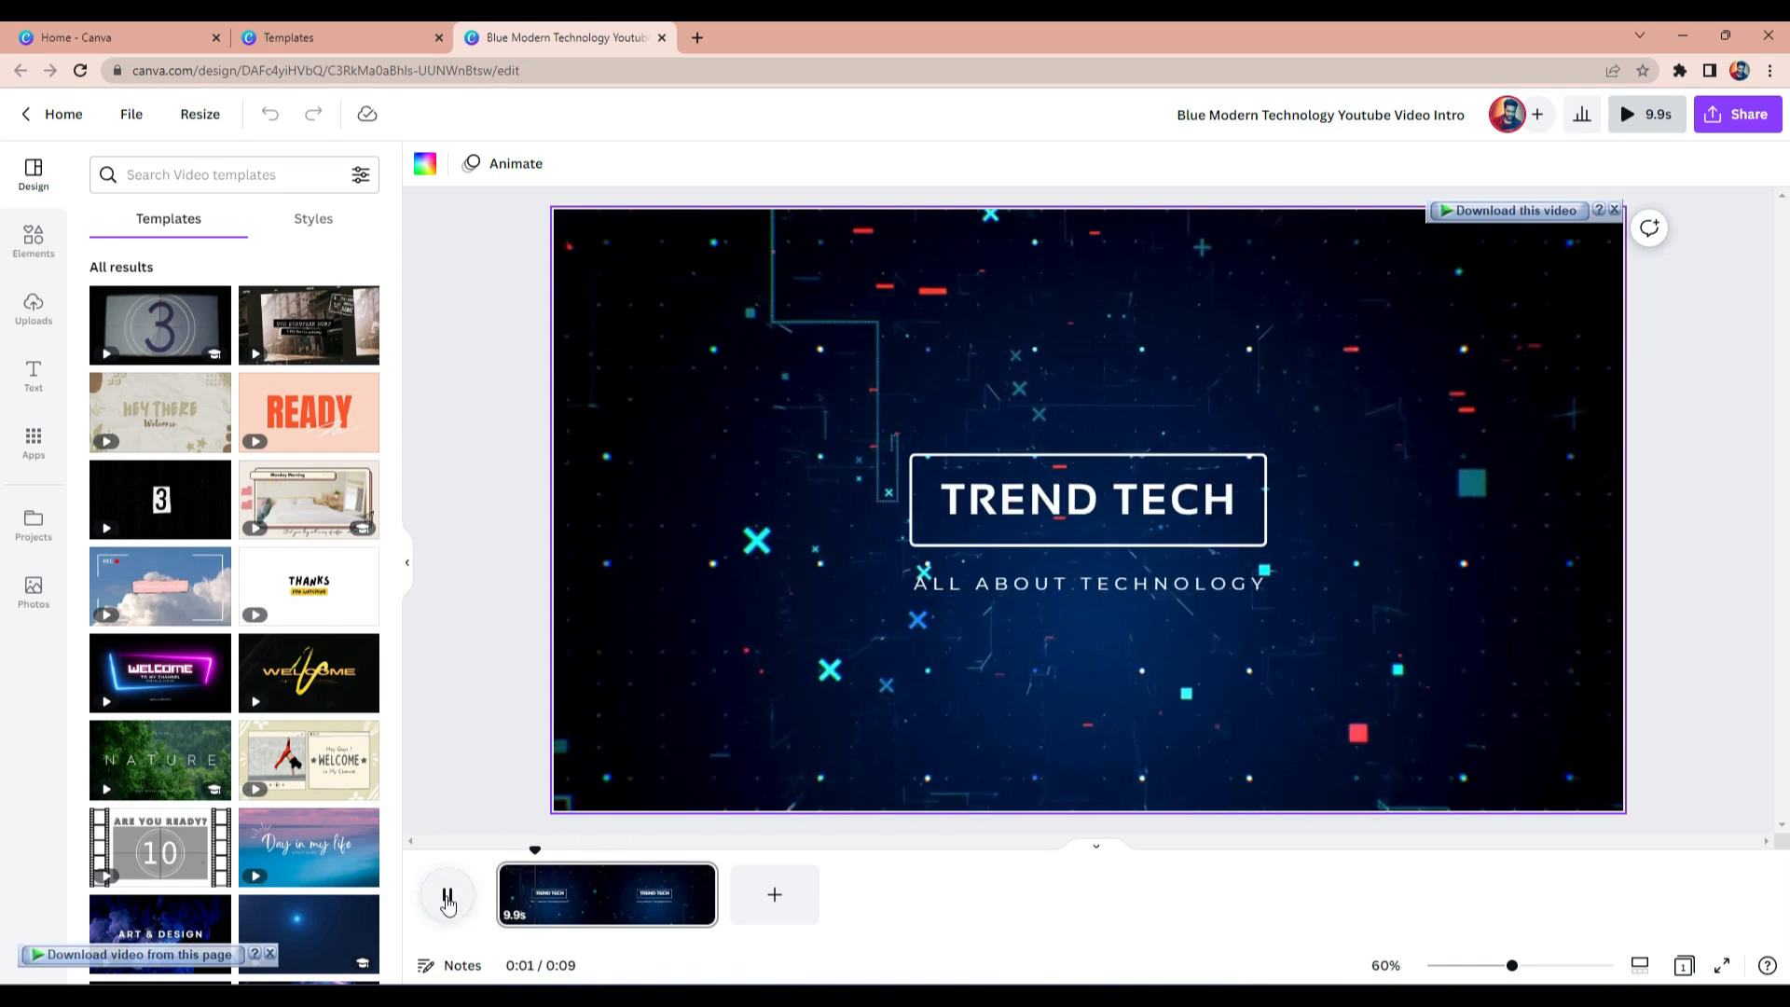
pyautogui.click(448, 898)
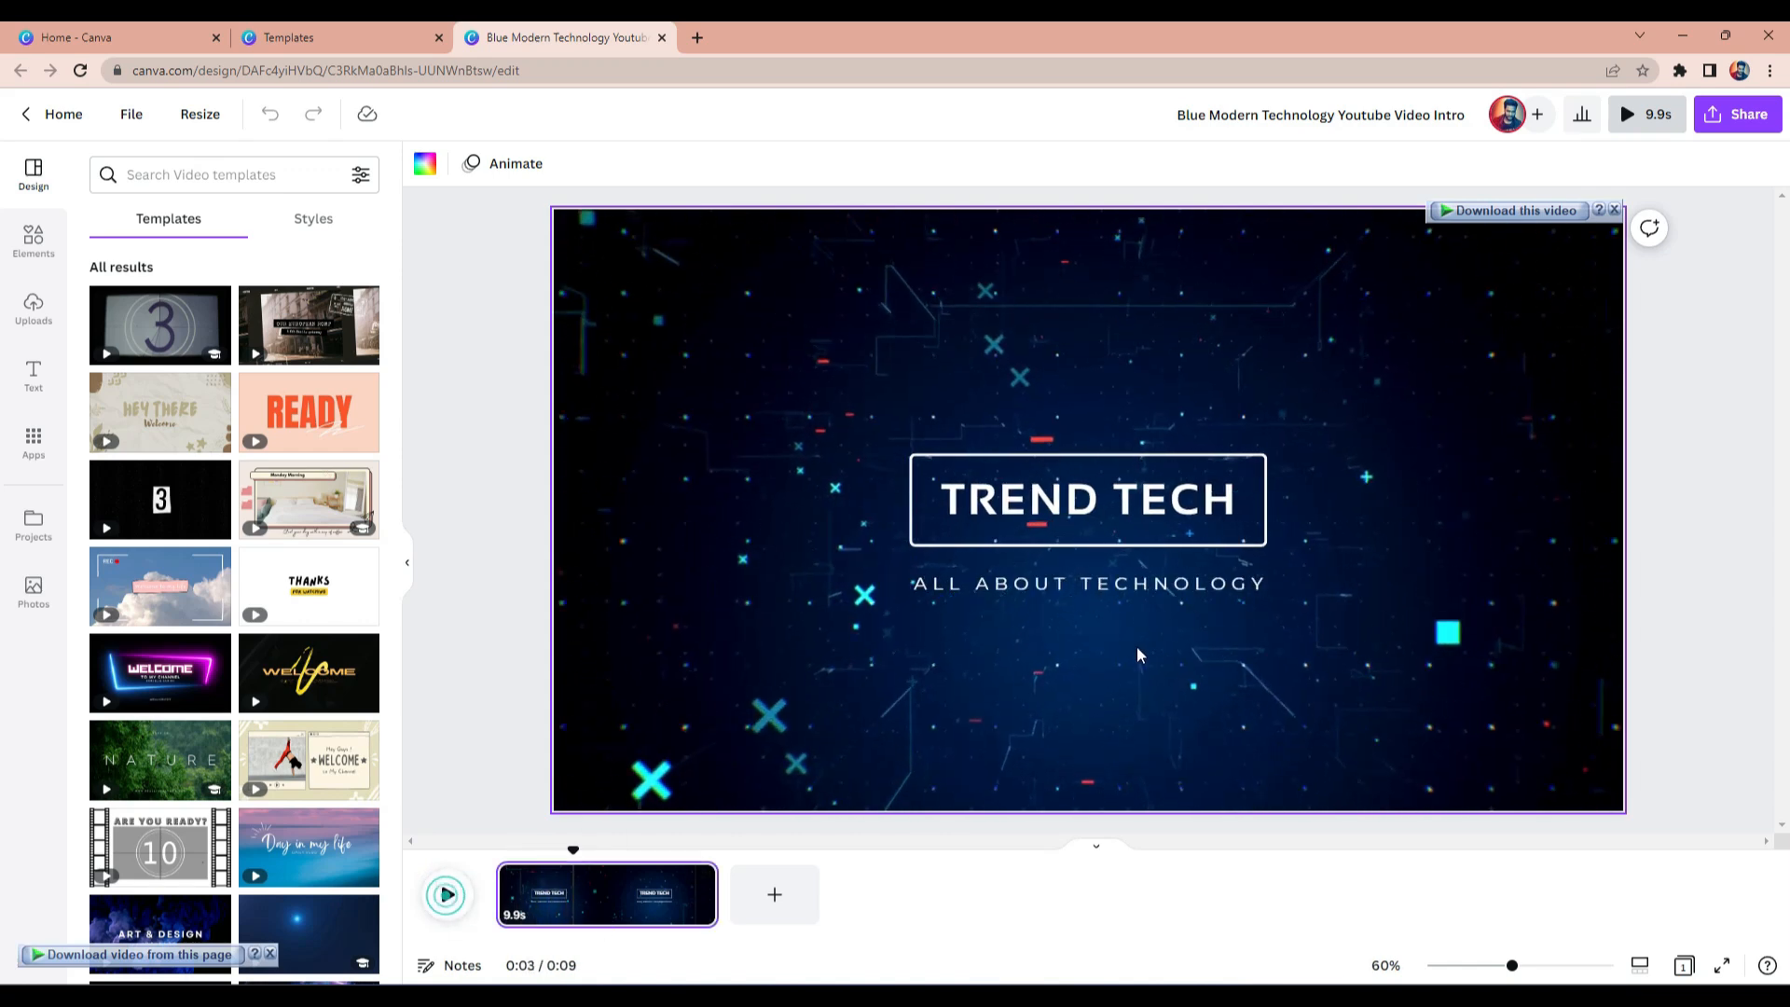
# Replace the title "TREND TECH" with "FAHAD TECHZONE", scale it to font size 42.4 on one line, and center it inside the frame.
pyautogui.doubleClick(1175, 504)
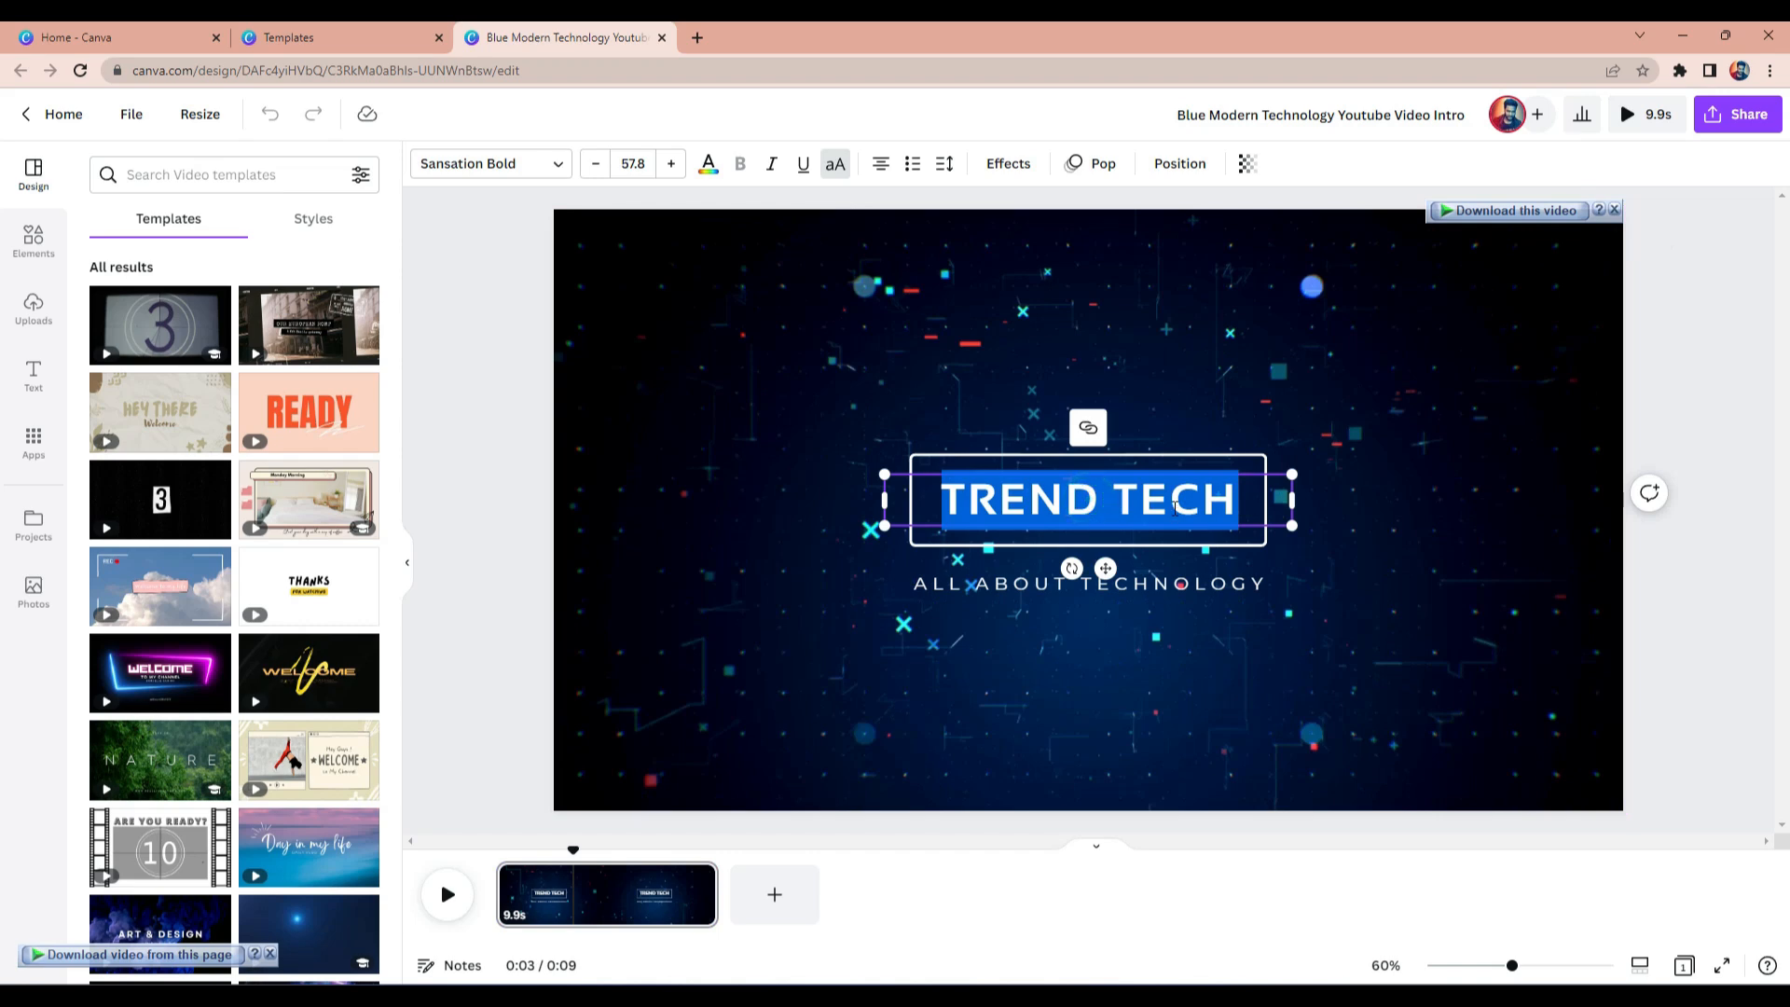
pyautogui.write('FAHAD TECHZONE')
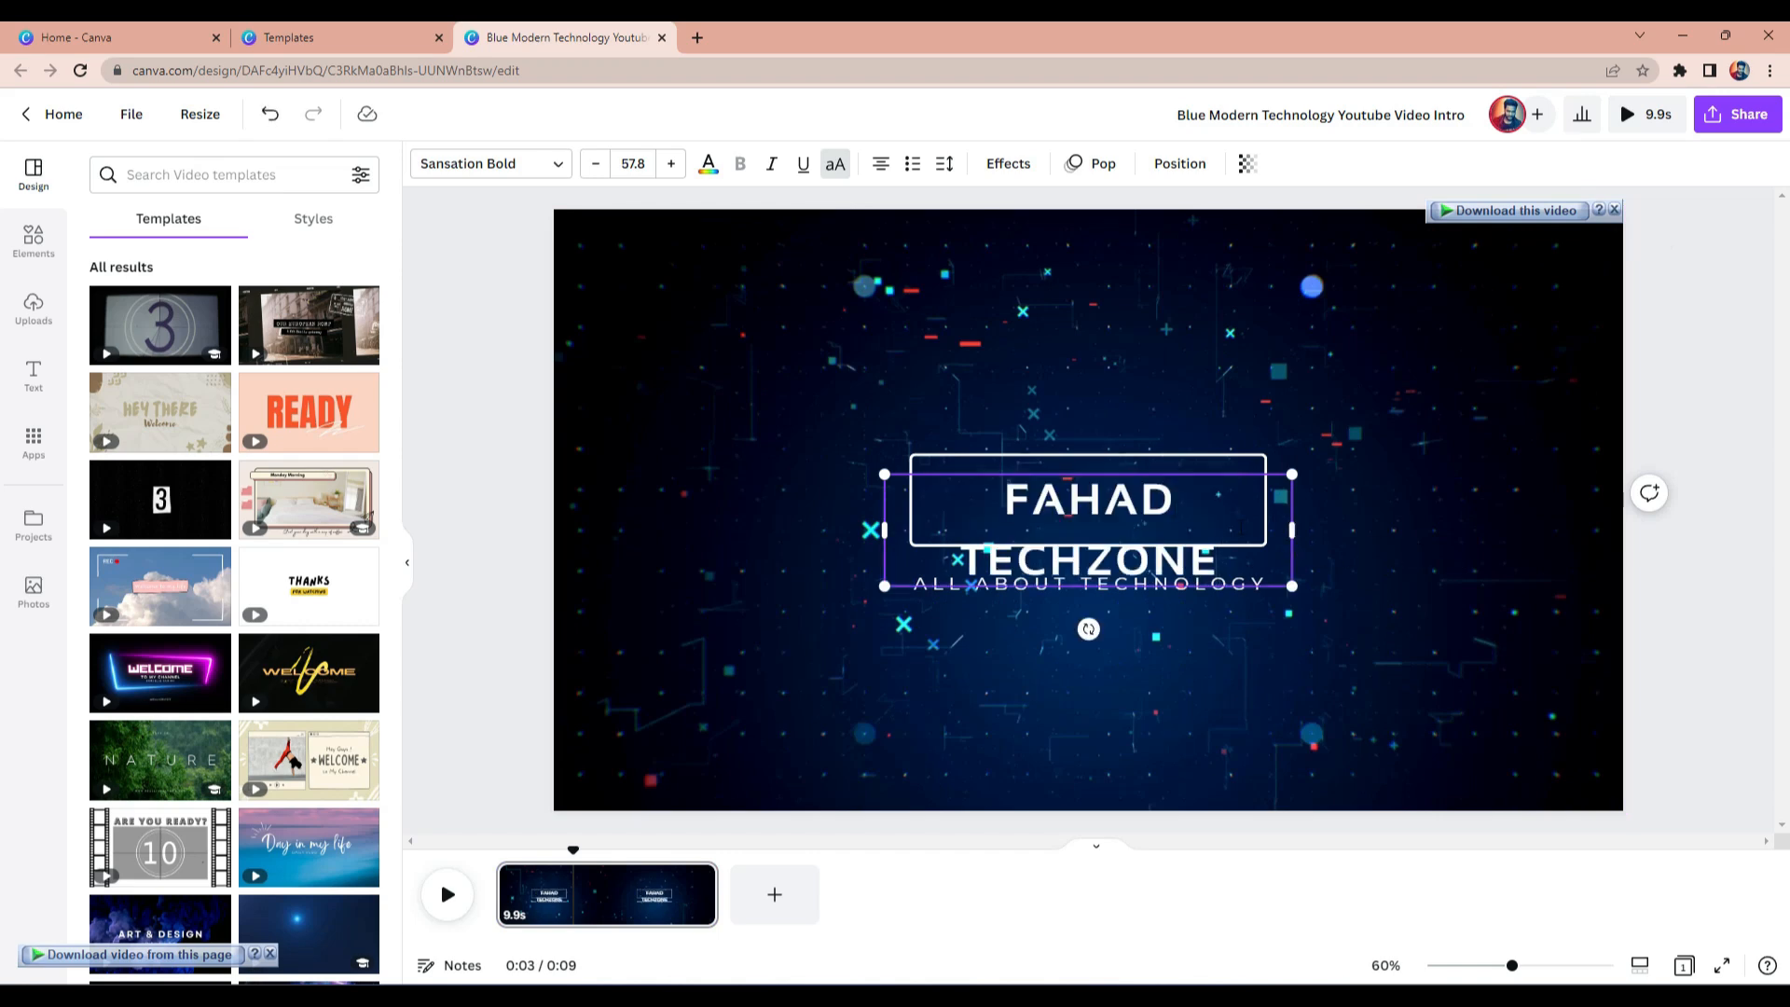
pyautogui.moveTo(1292, 529); pyautogui.dragTo(1331, 522)
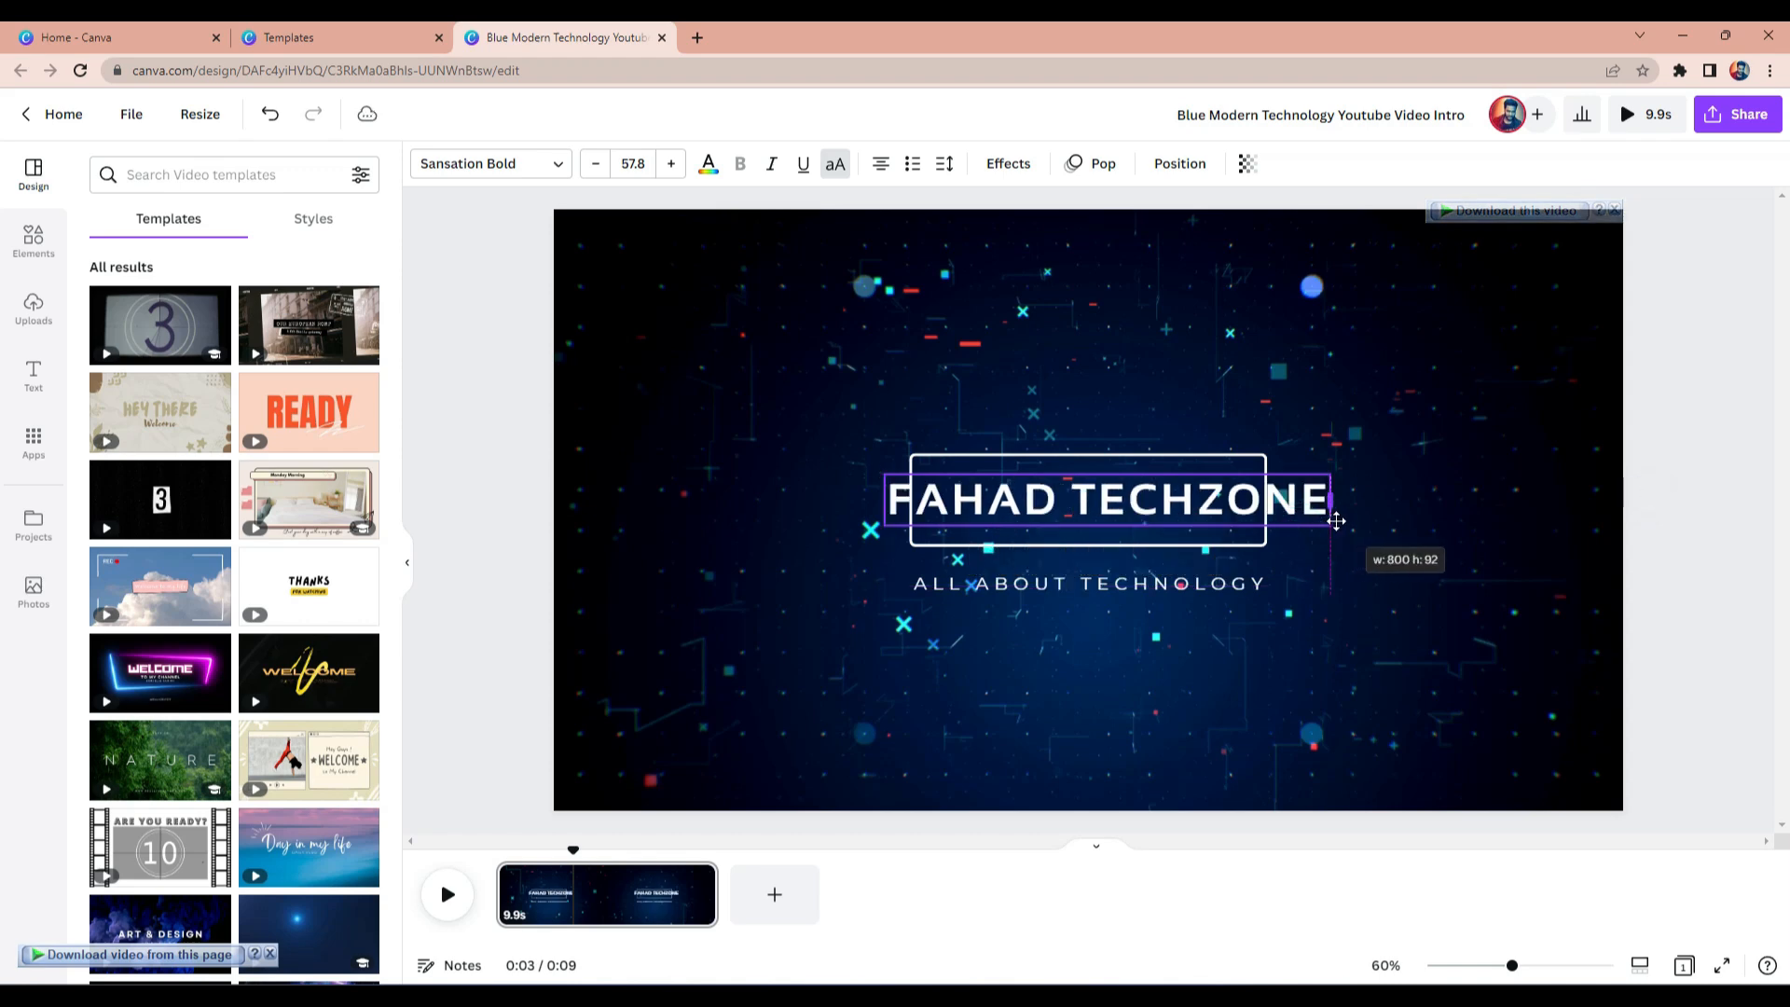
pyautogui.moveTo(883, 473); pyautogui.dragTo(1002, 487)
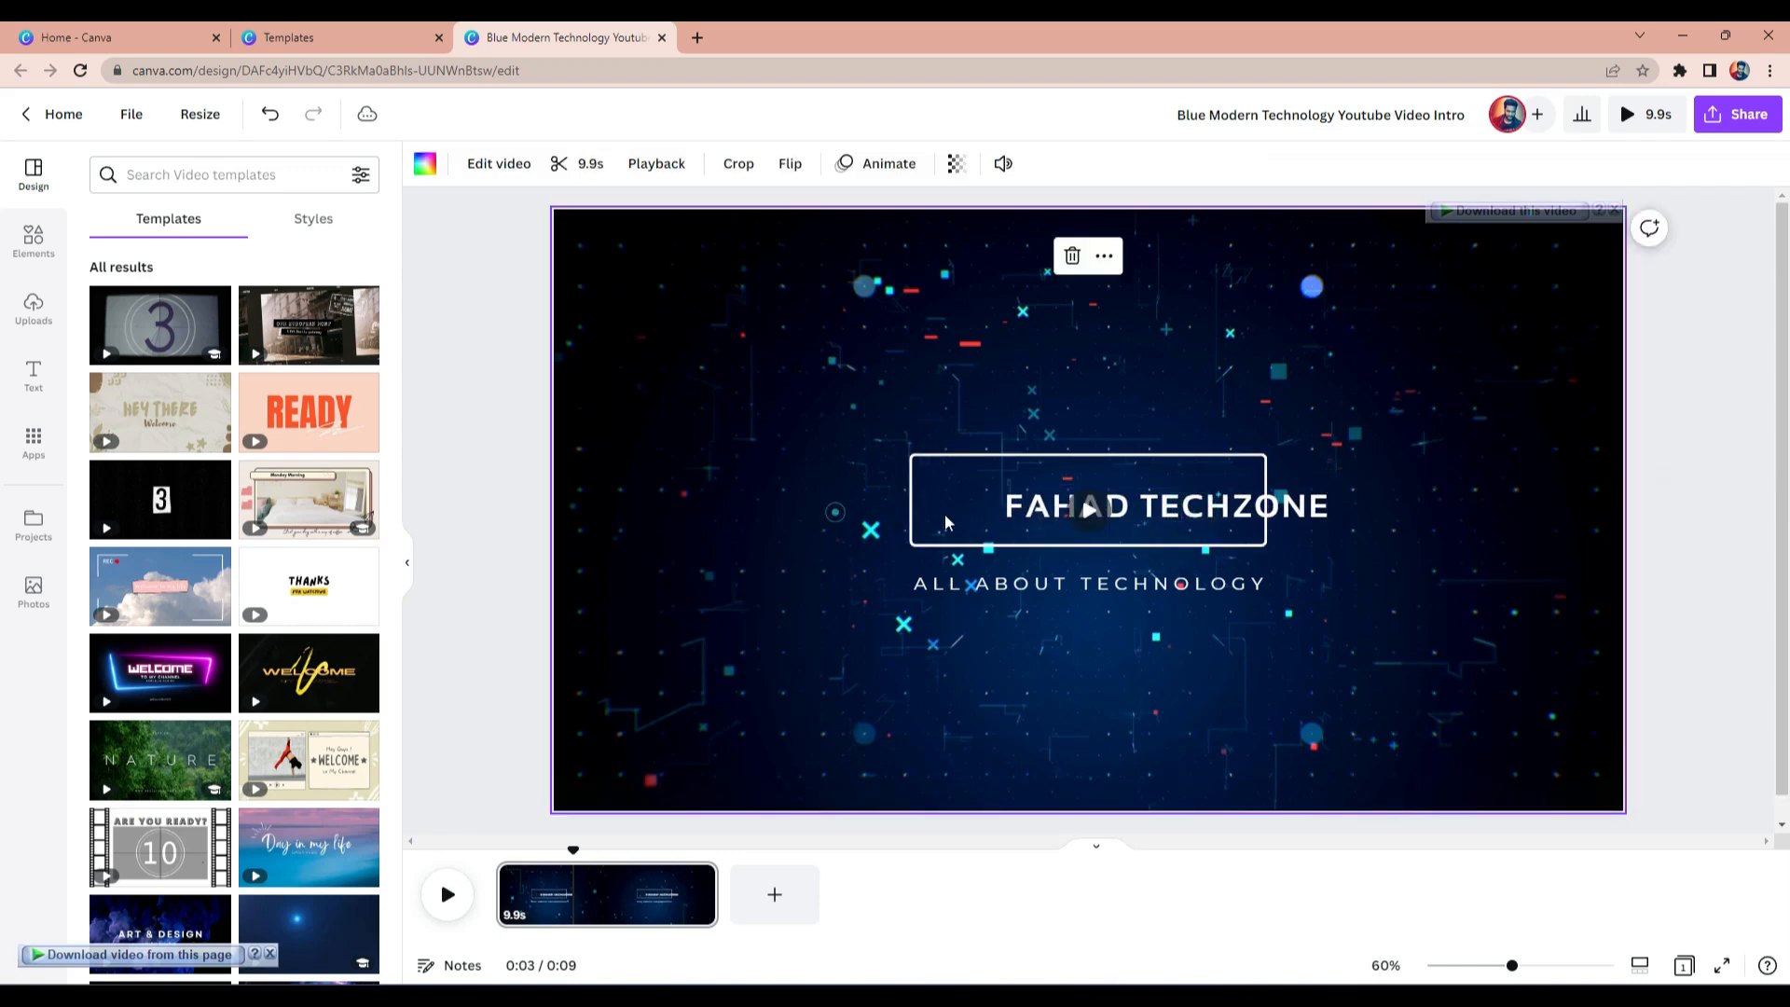
pyautogui.moveTo(1110, 507); pyautogui.dragTo(1050, 504)
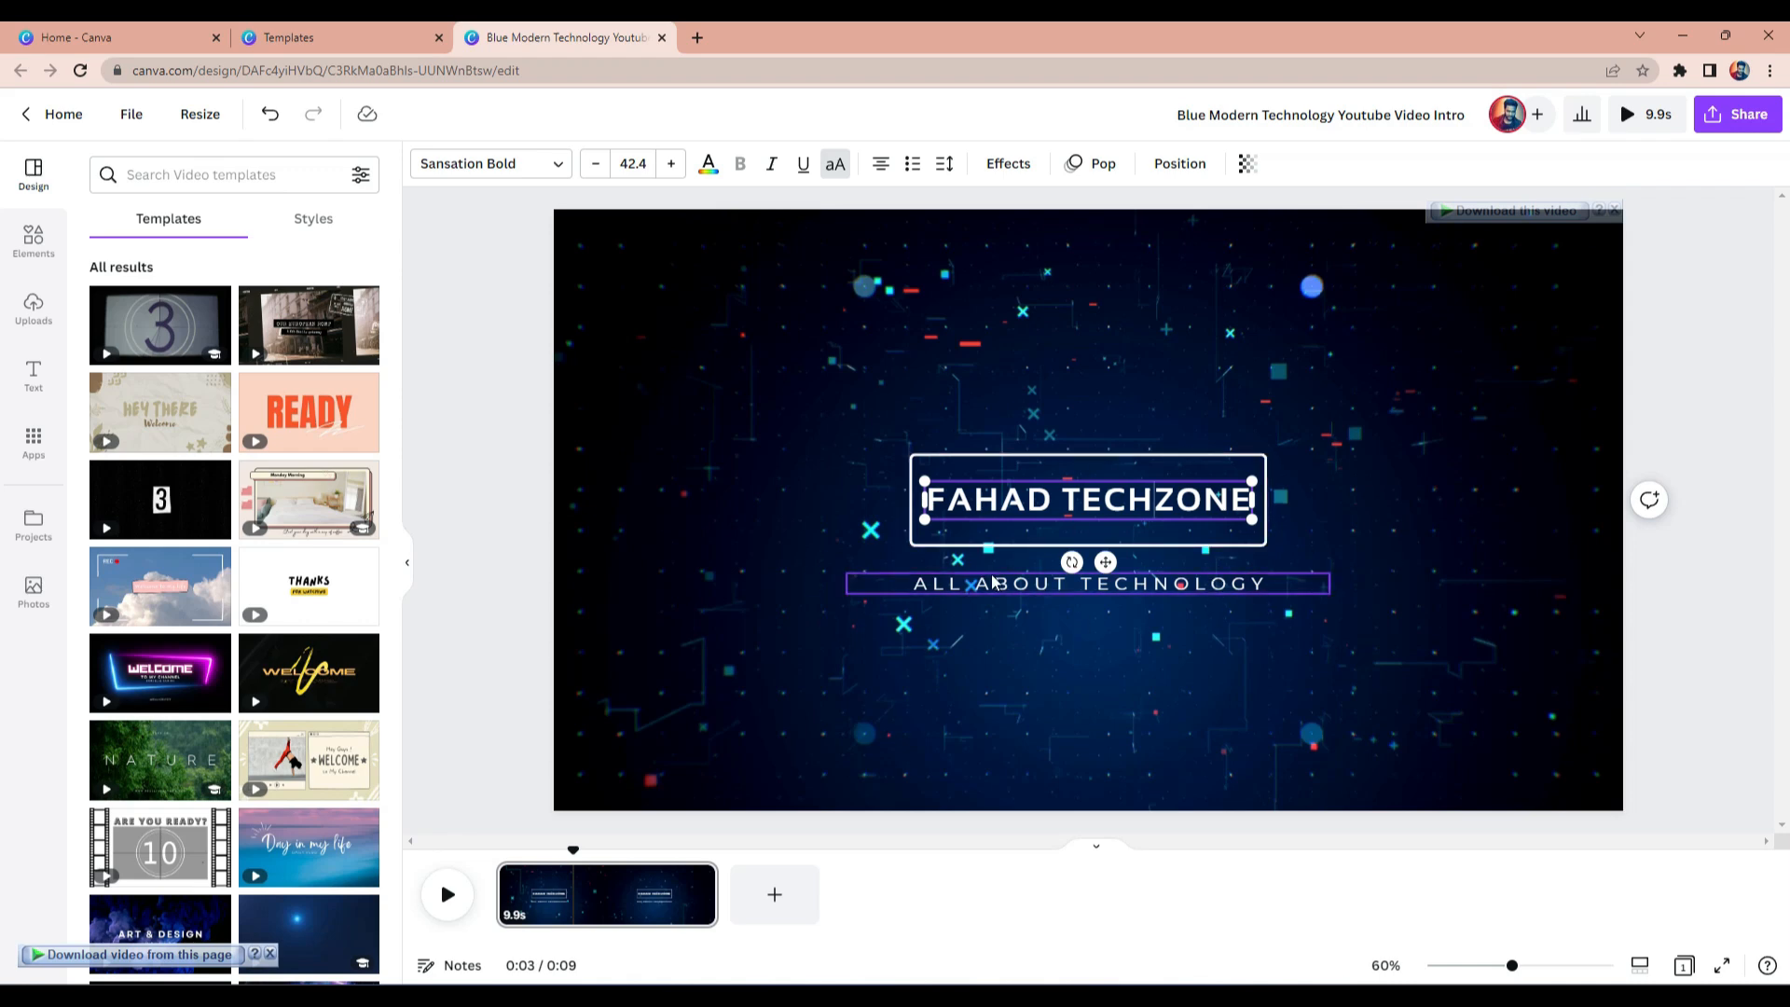
pyautogui.click(1119, 585)
pyautogui.click(1143, 588)
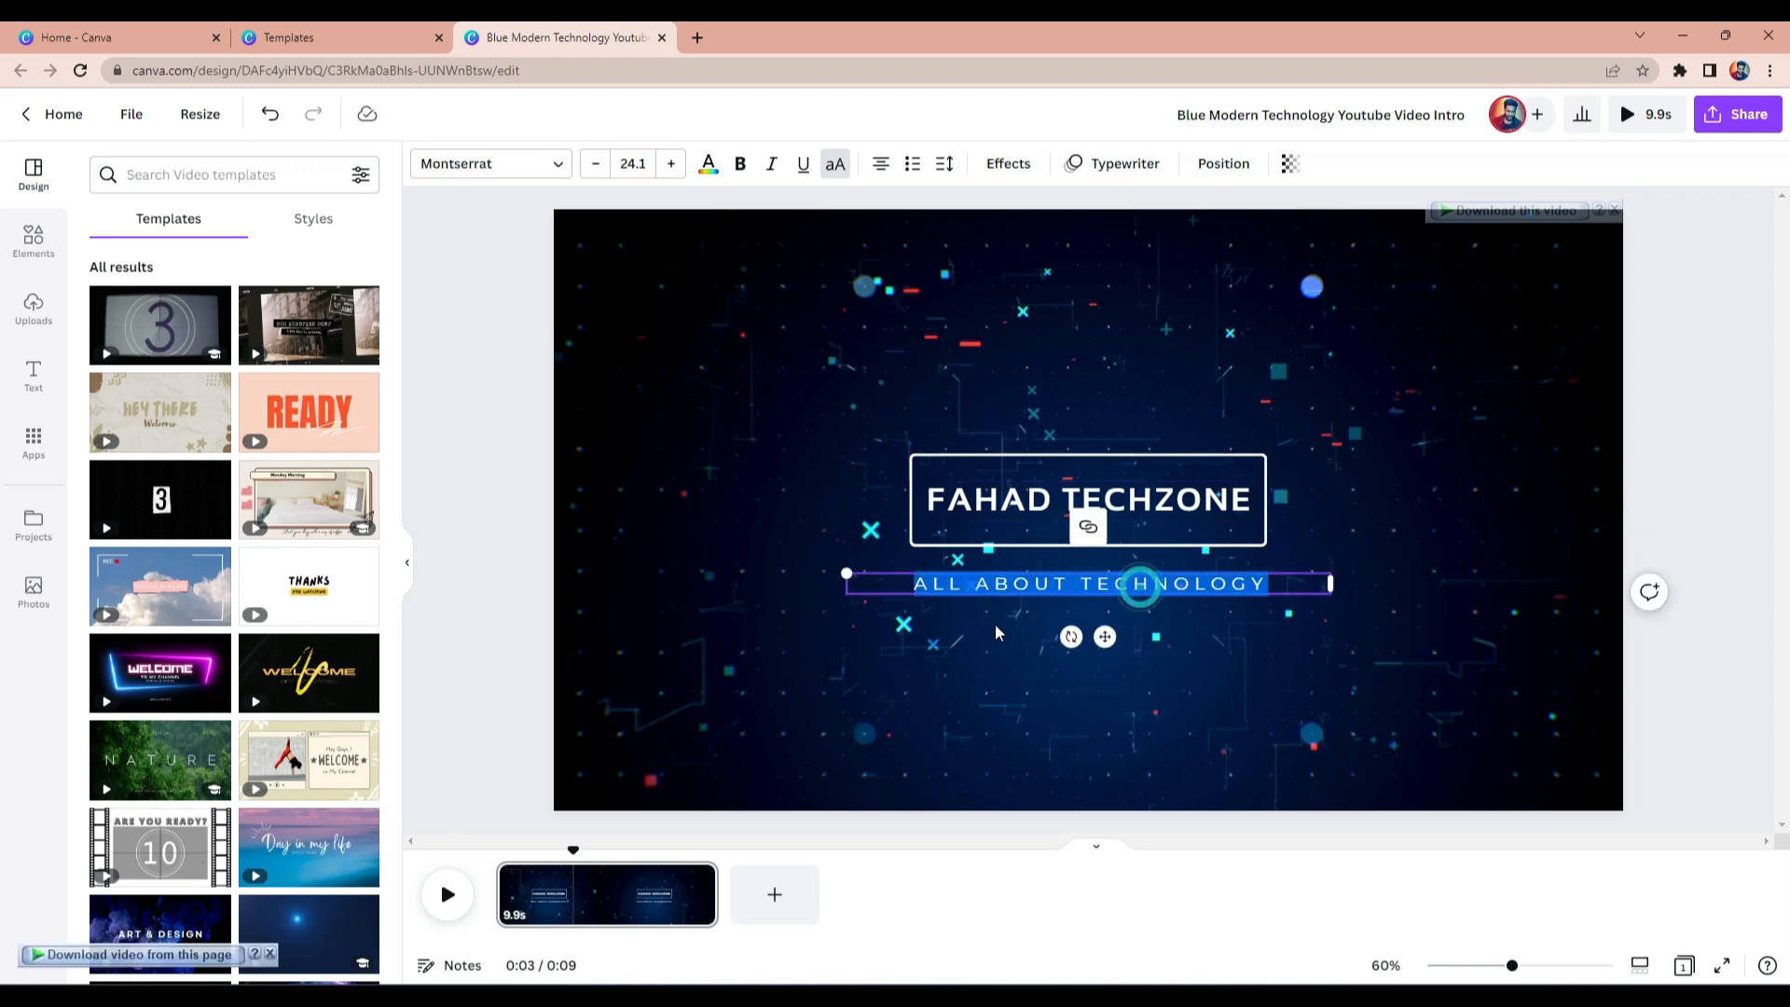
pyautogui.click(1377, 509)
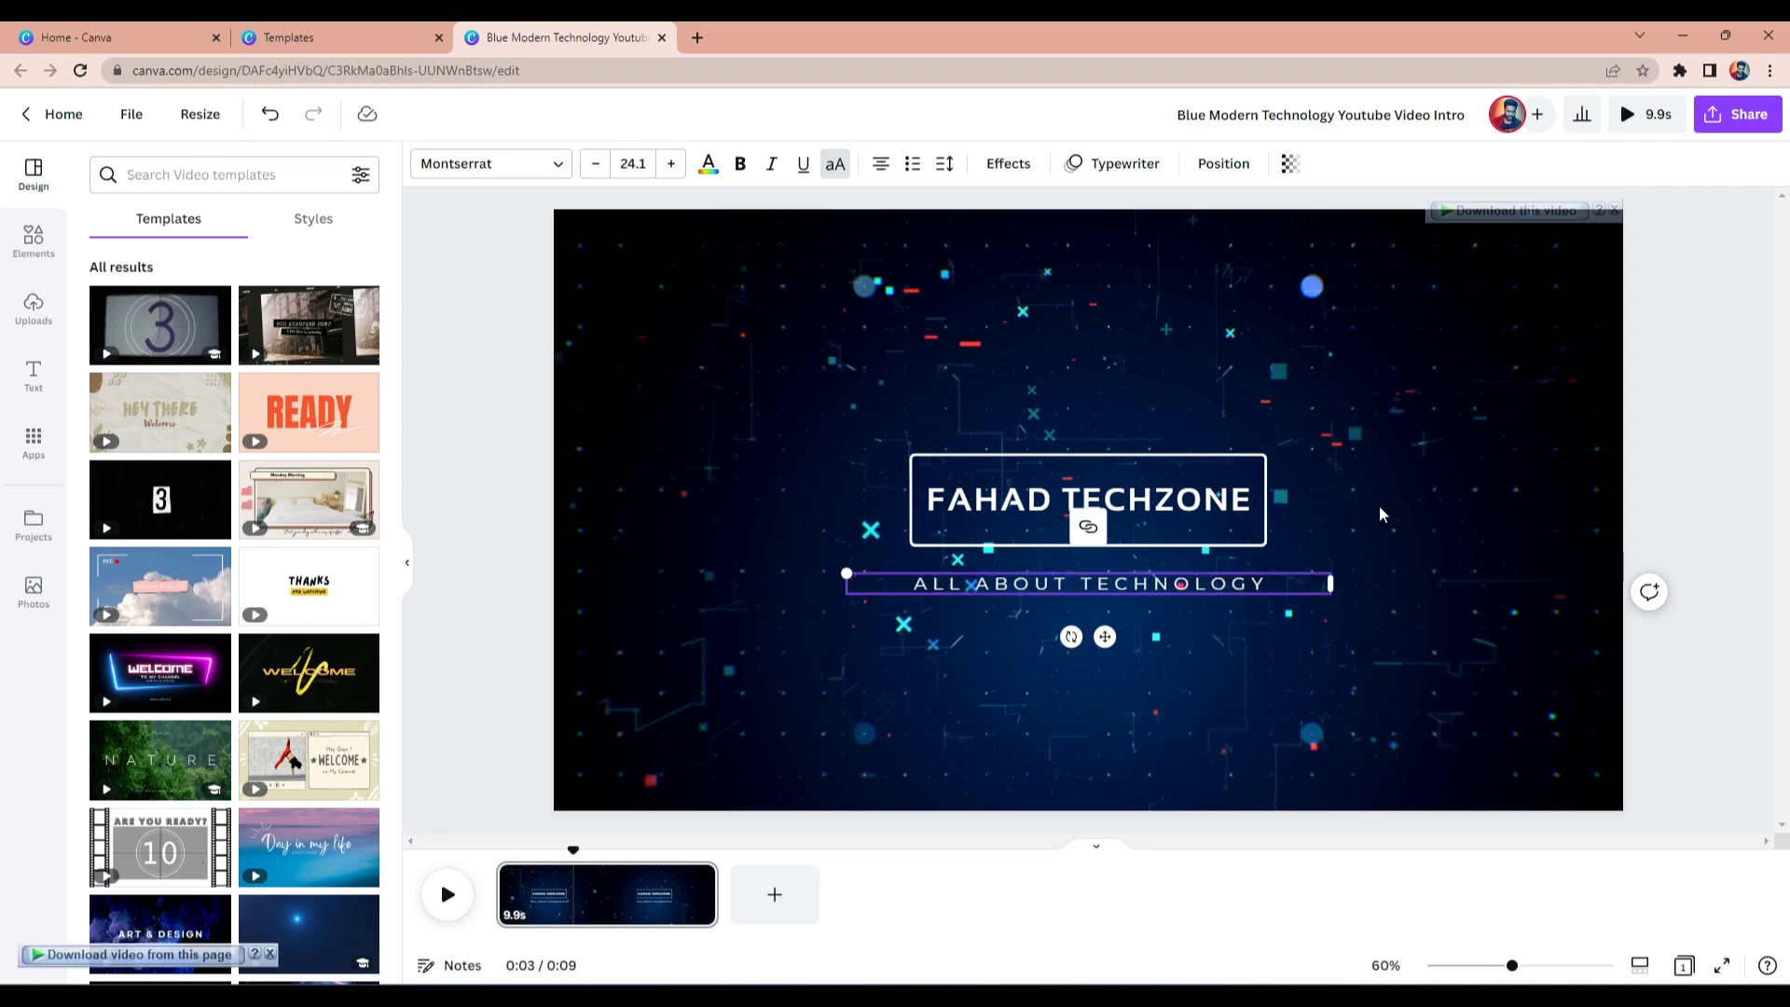
pyautogui.click(1142, 591)
pyautogui.click(1141, 589)
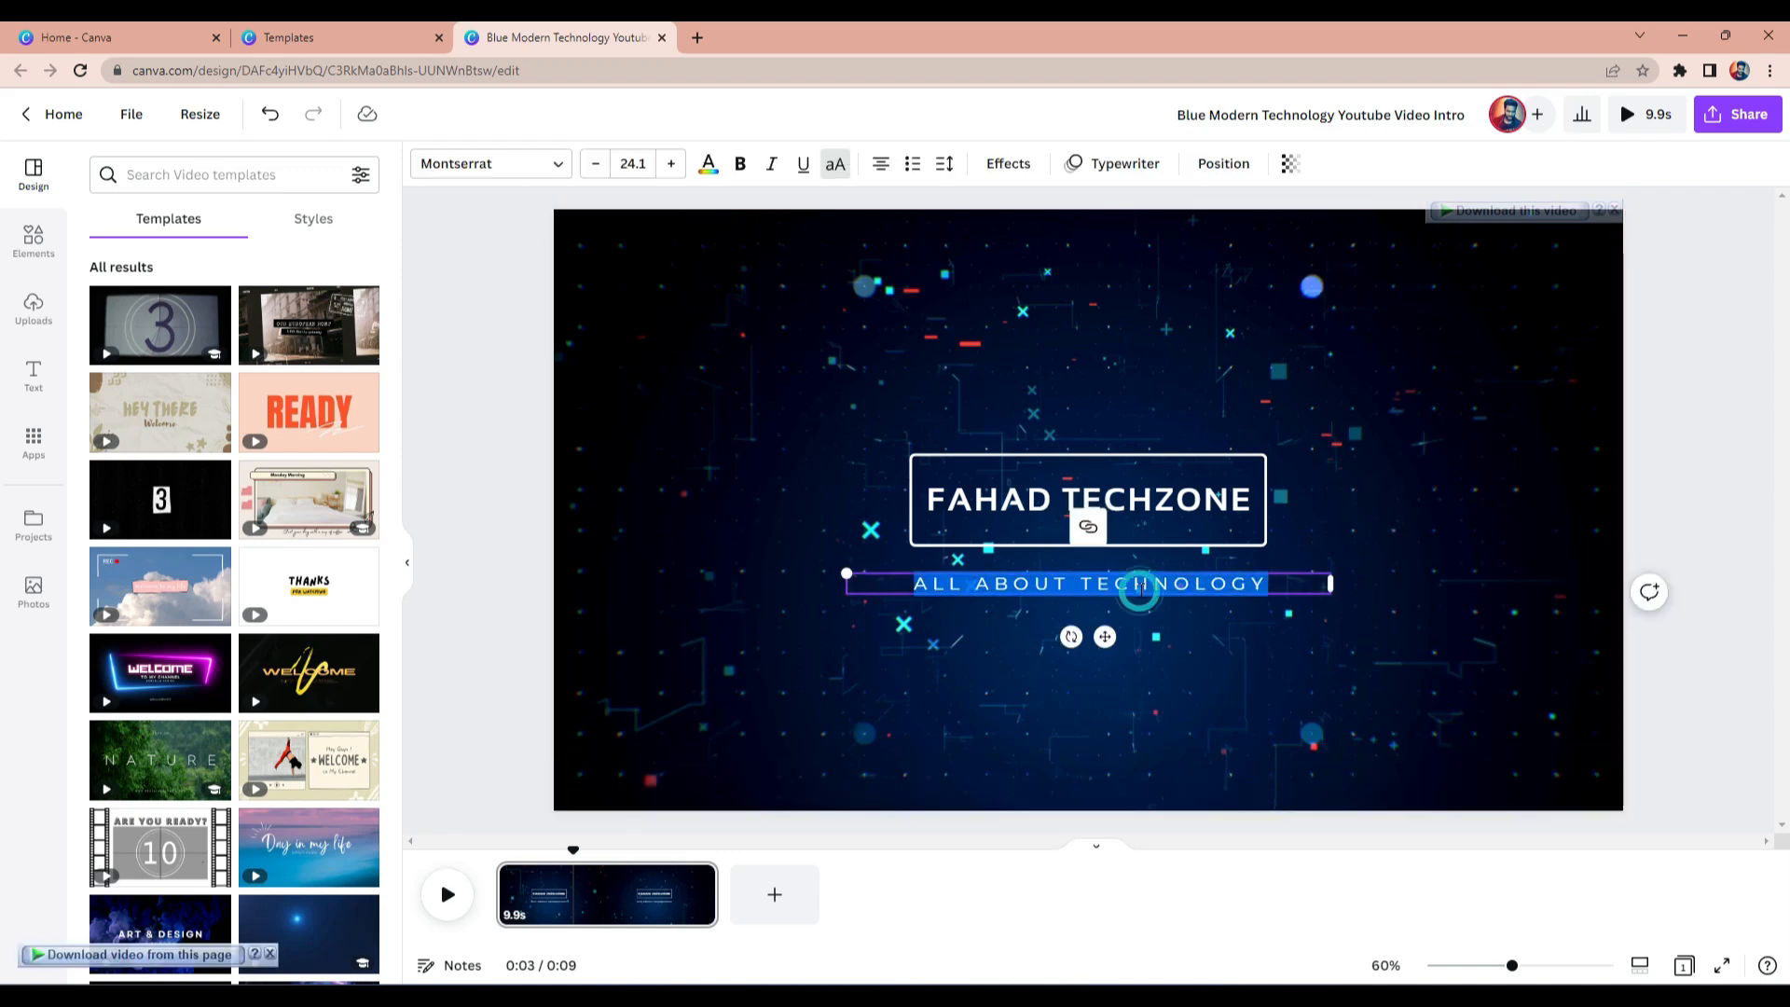
# Trim the end of the background video so the clip lasts 3.0 seconds.
pyautogui.click(1464, 477)
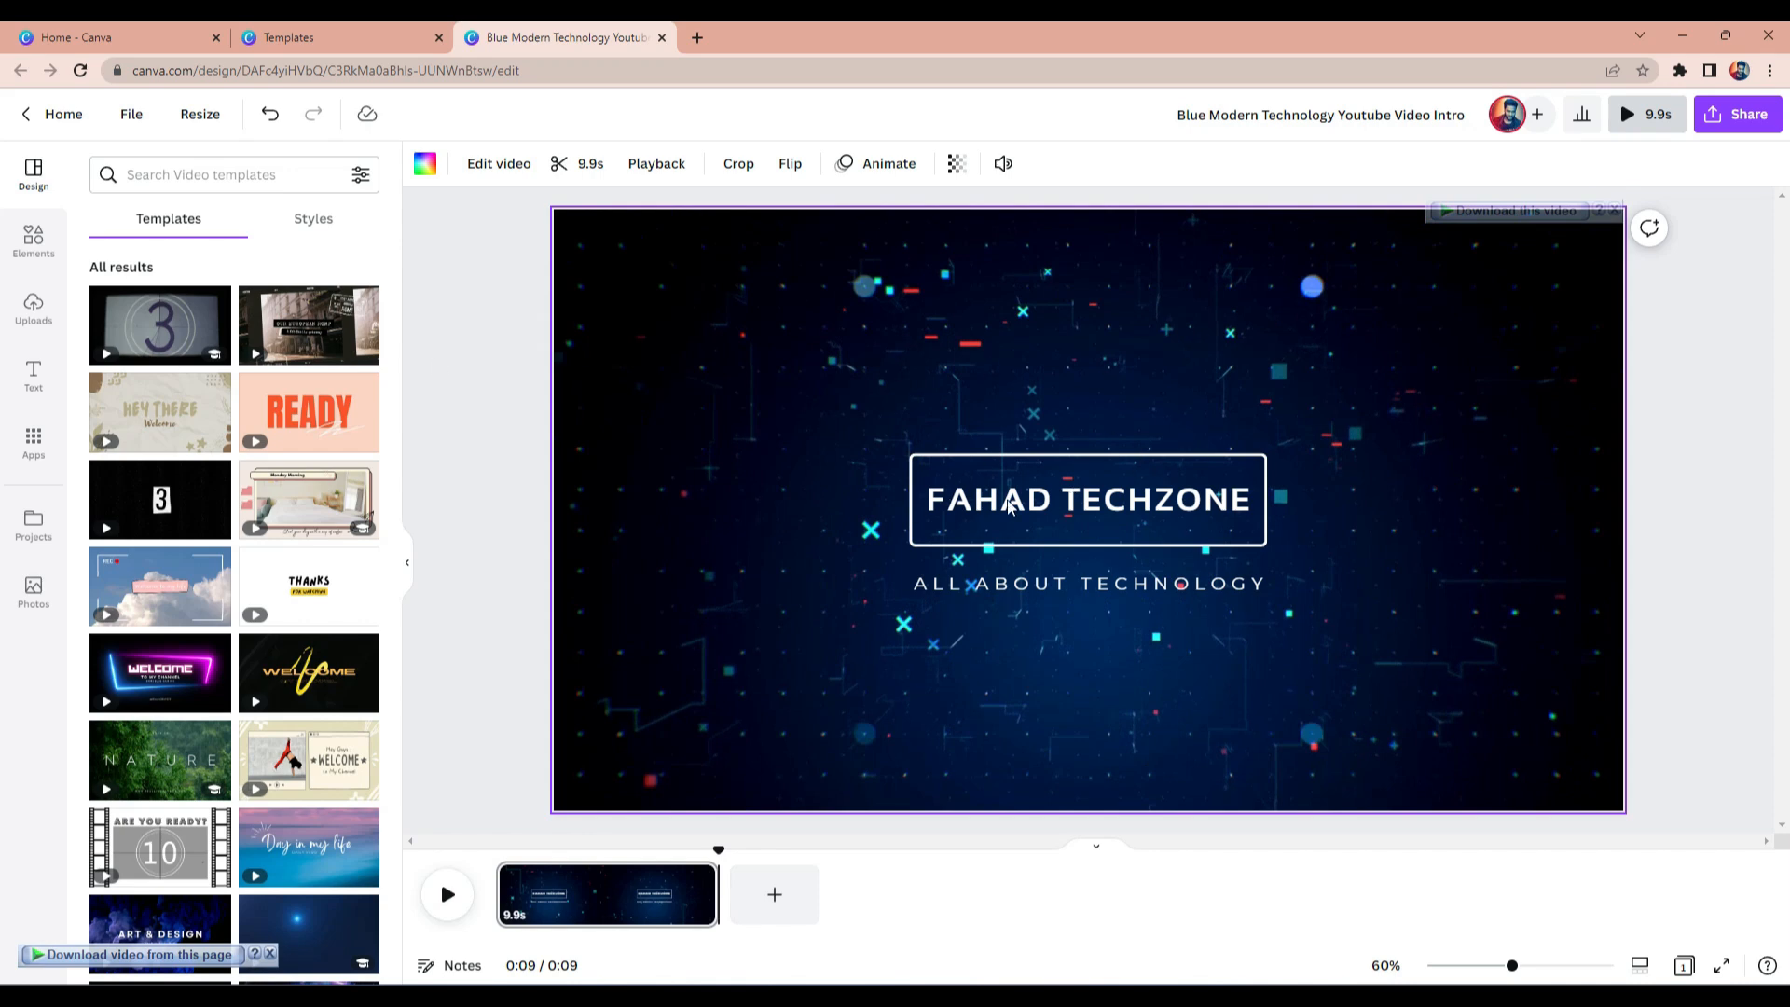
pyautogui.click(590, 165)
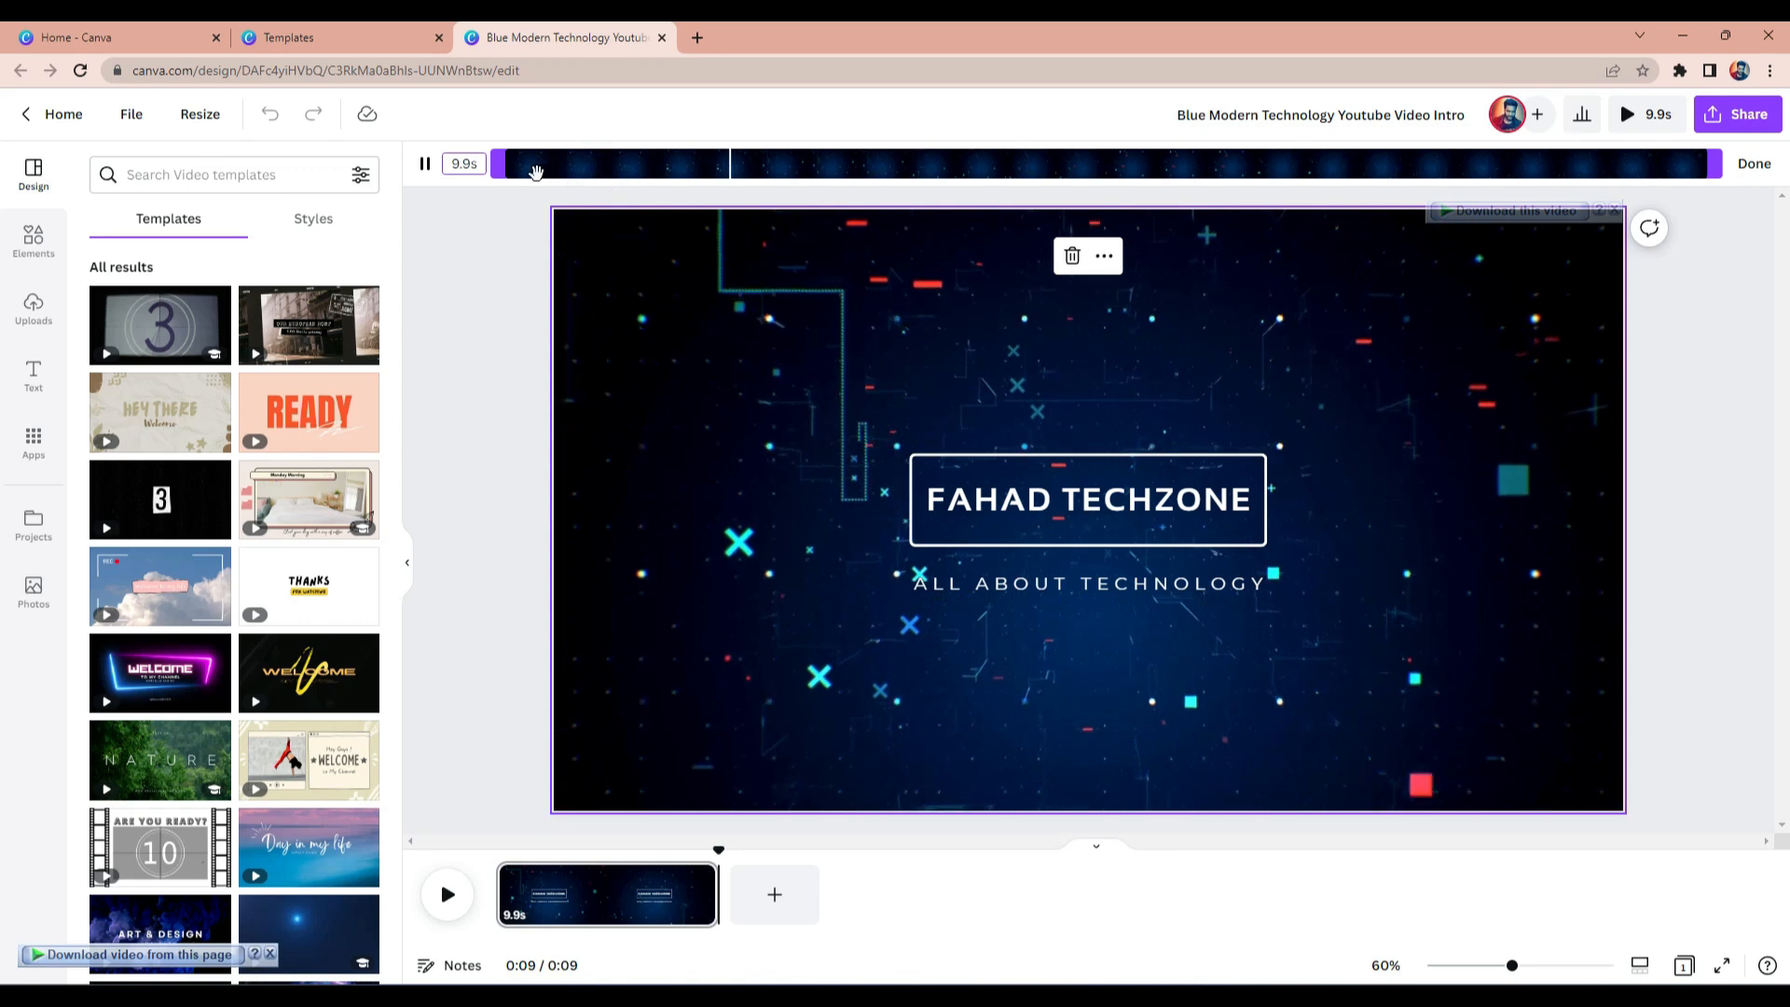
pyautogui.click(425, 166)
pyautogui.moveTo(1714, 171); pyautogui.dragTo(879, 254)
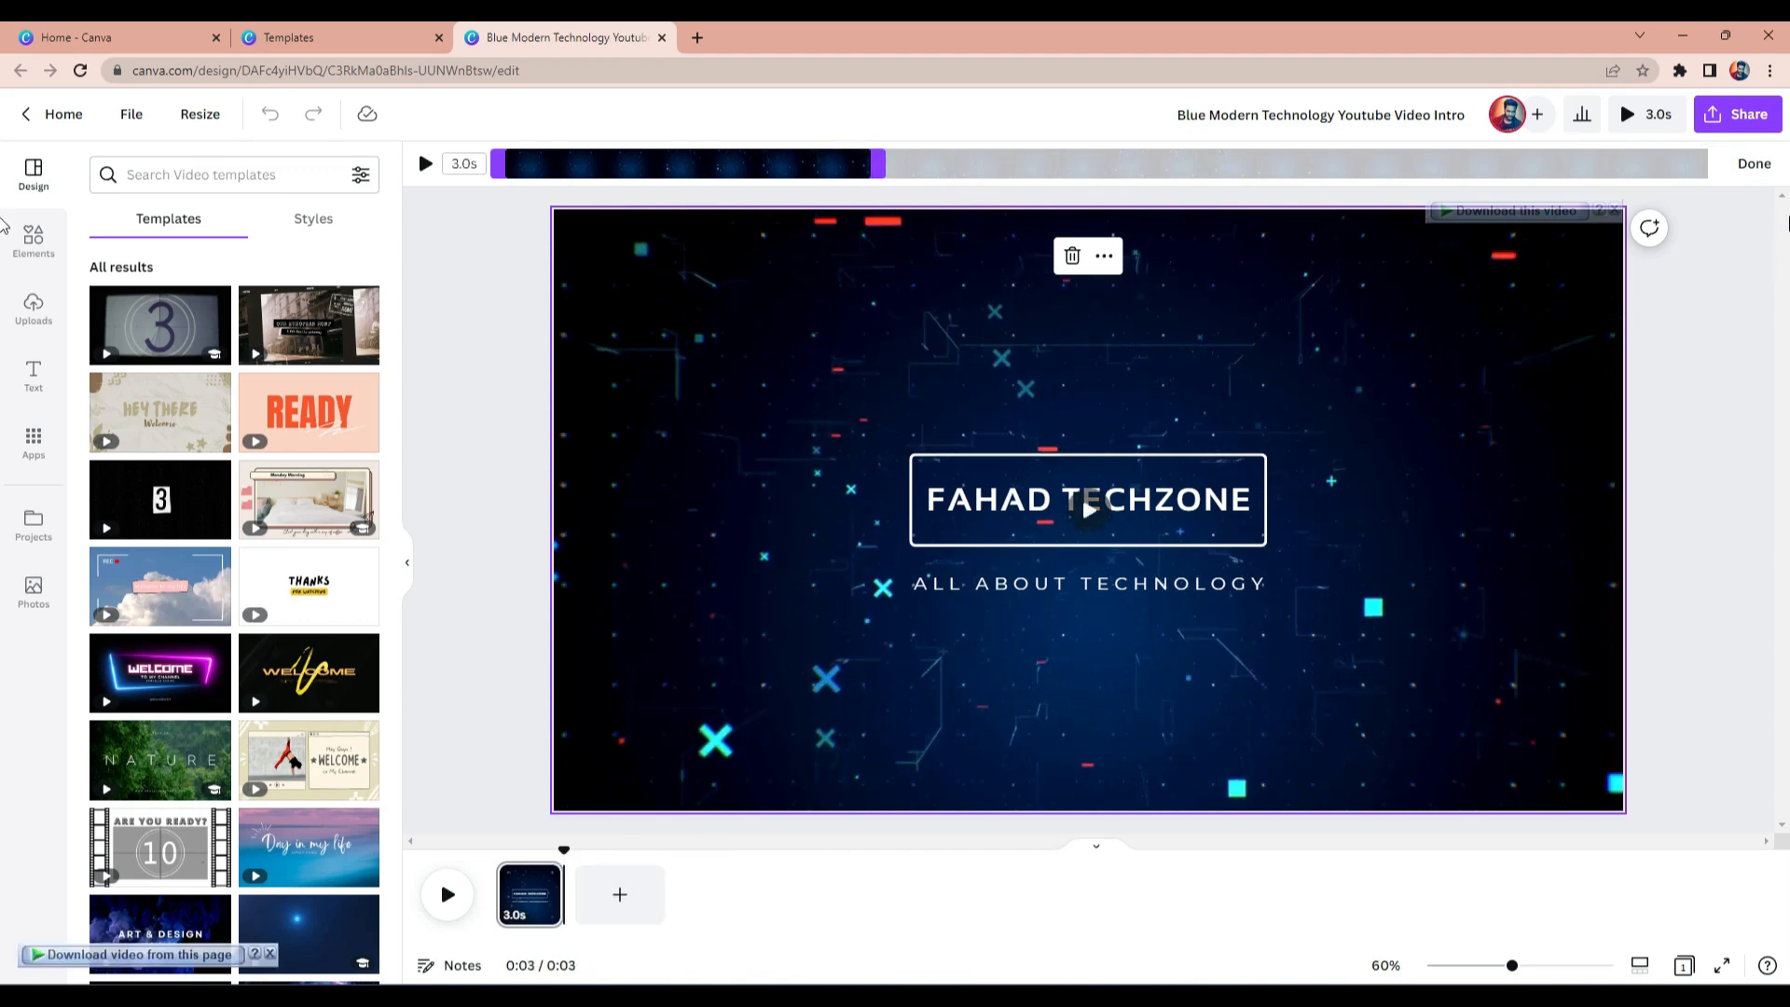
# Play the trimmed intro to check it and return the playhead to the start.
pyautogui.click(1071, 526)
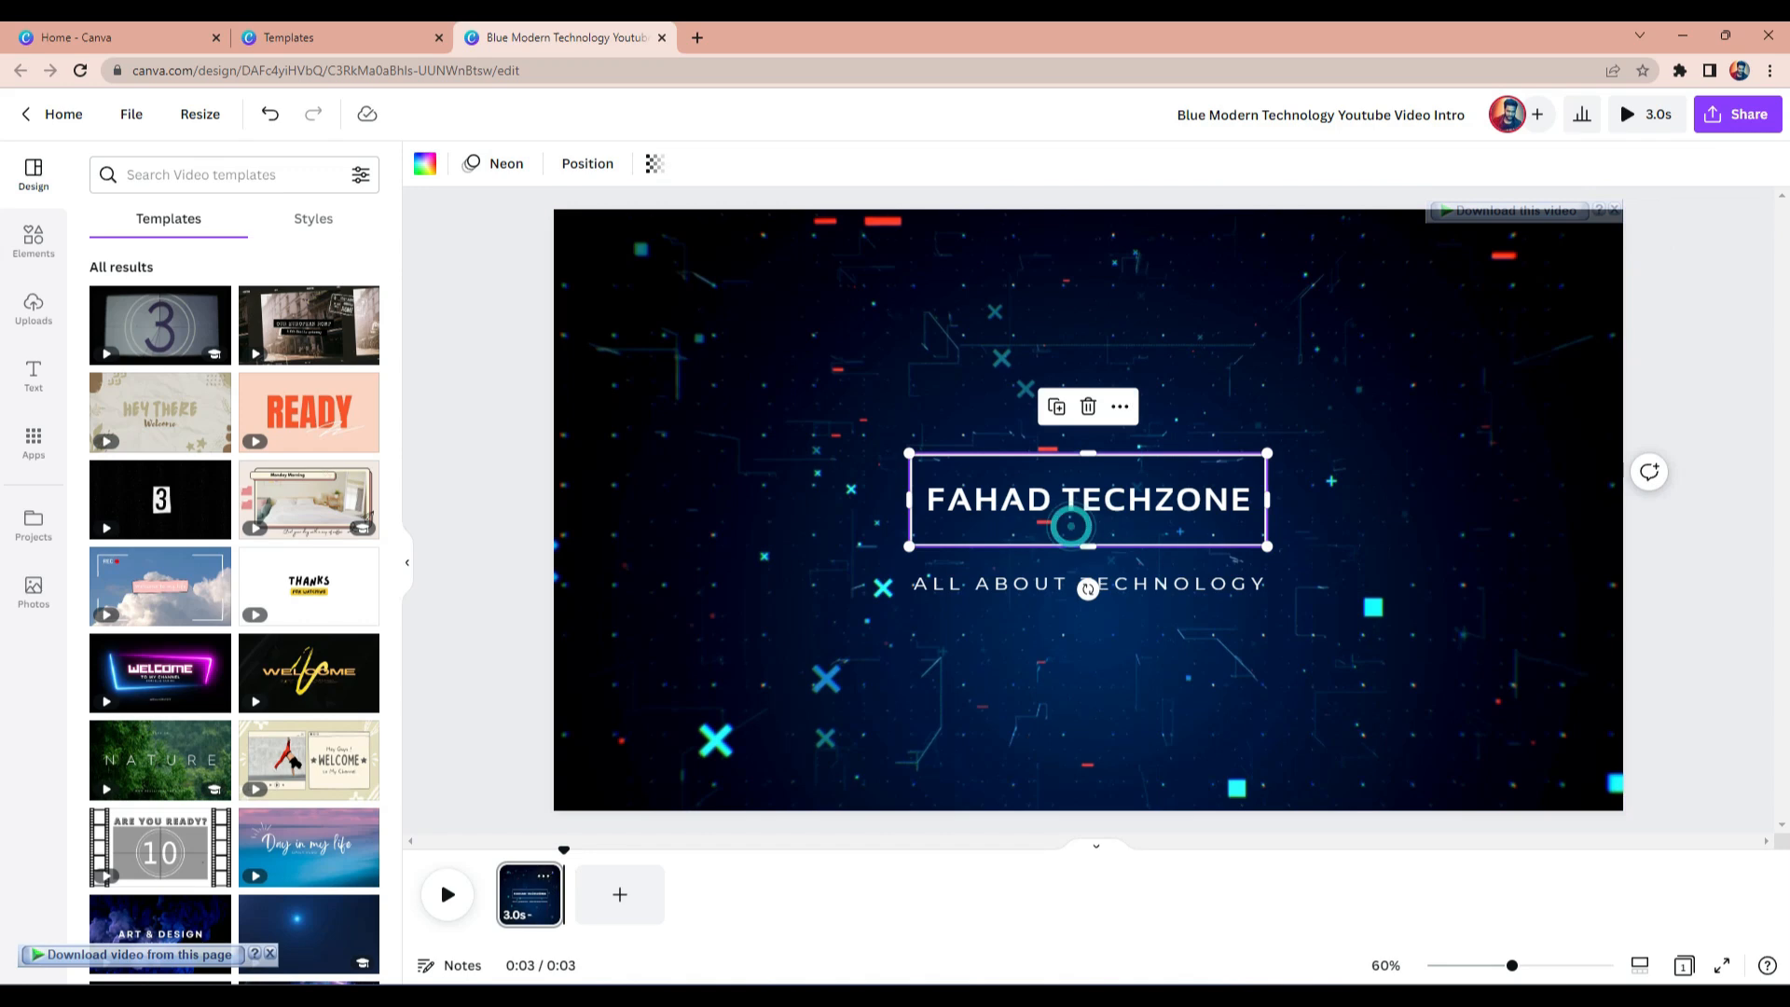
pyautogui.click(446, 890)
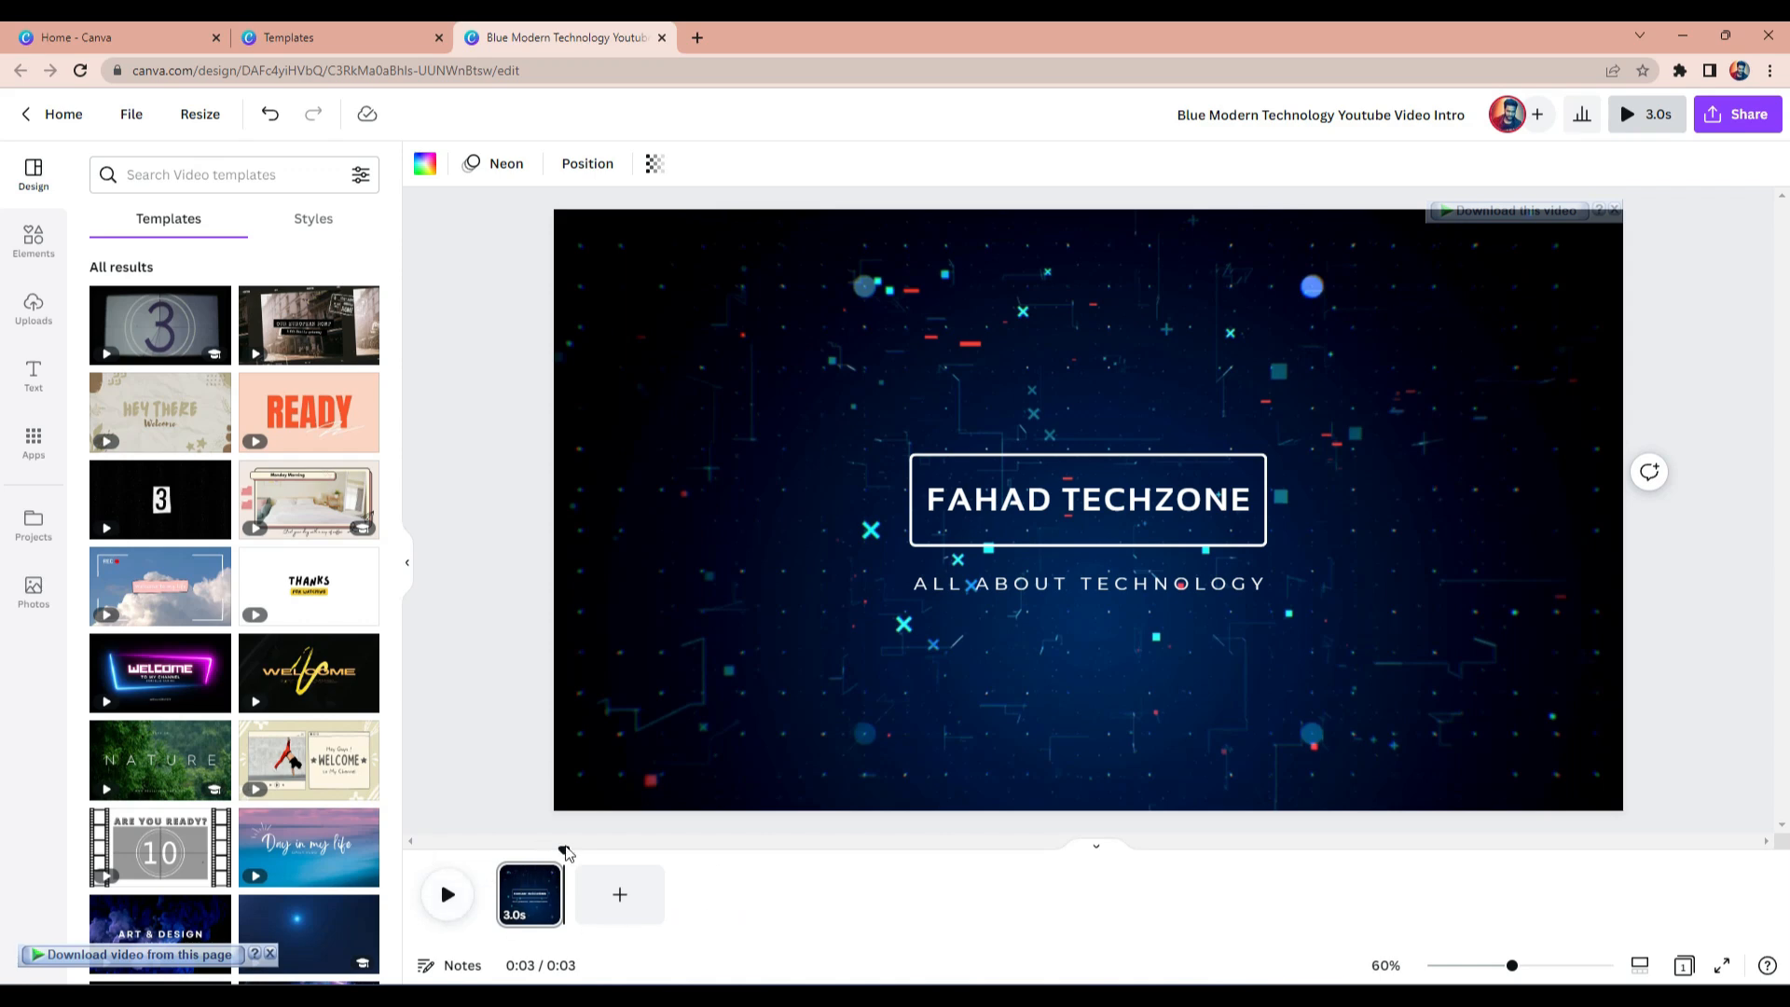
pyautogui.click(564, 849)
pyautogui.moveTo(564, 850); pyautogui.dragTo(486, 866)
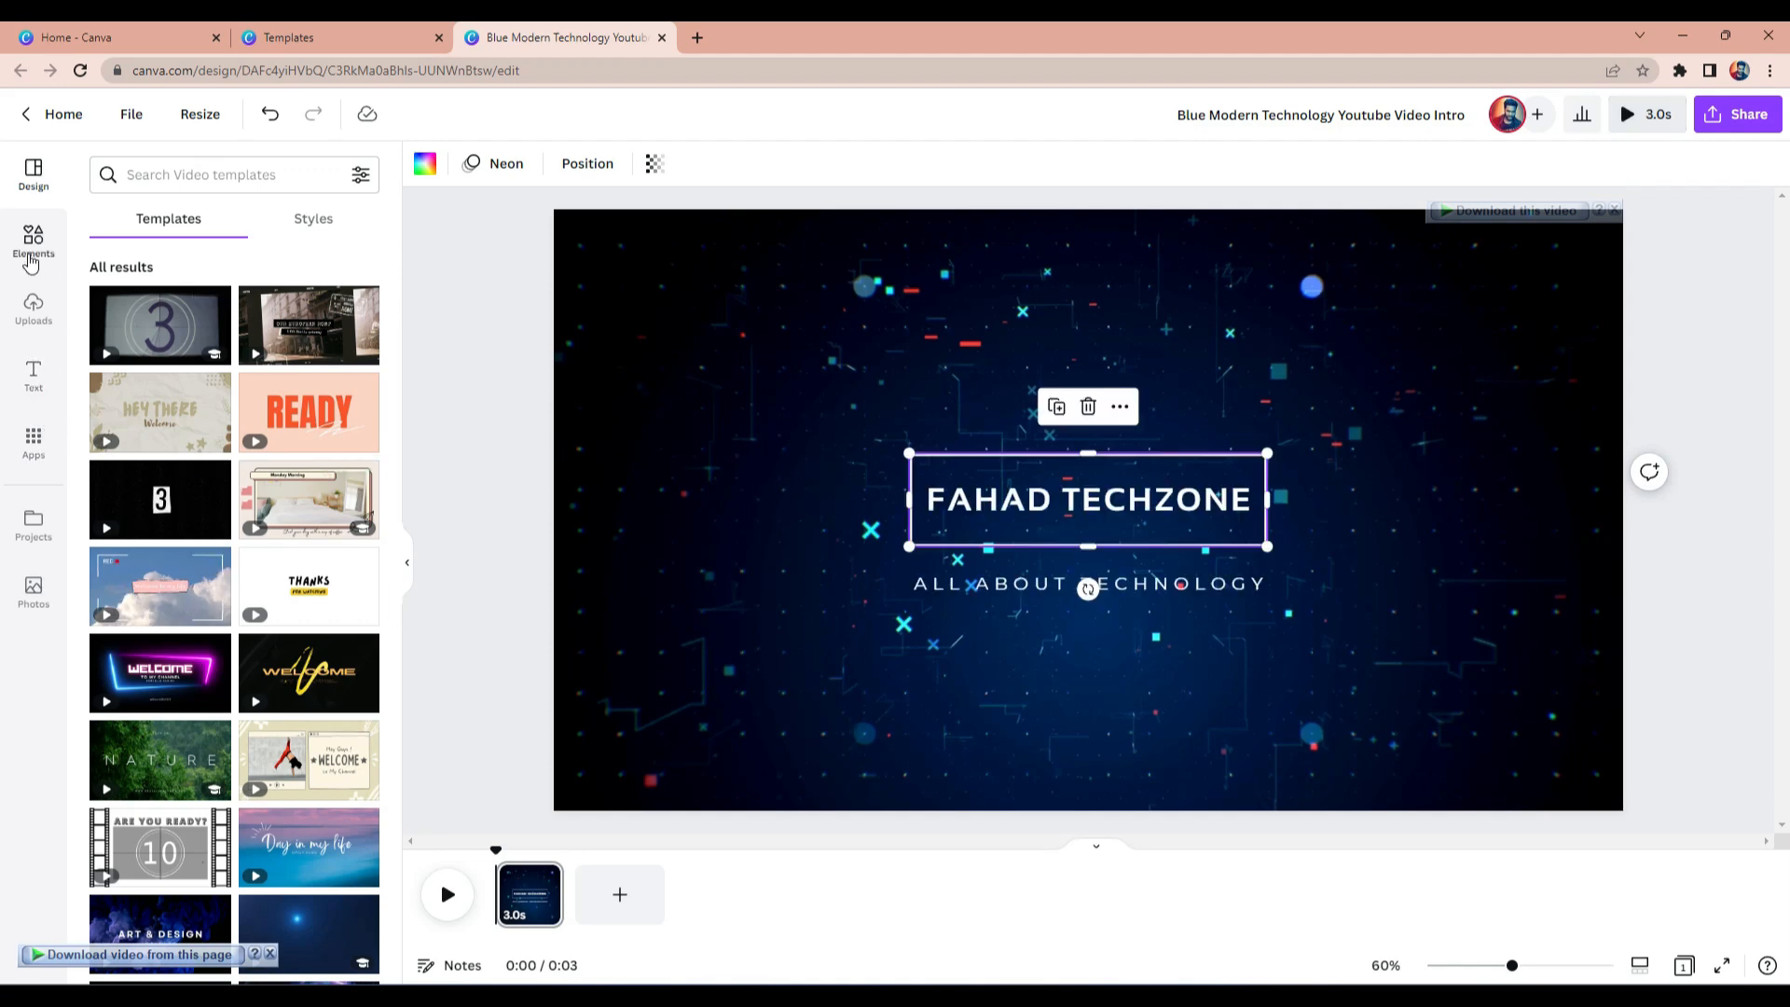
# Search the elements library for "mobile" and show all matching graphics.
pyautogui.click(35, 263)
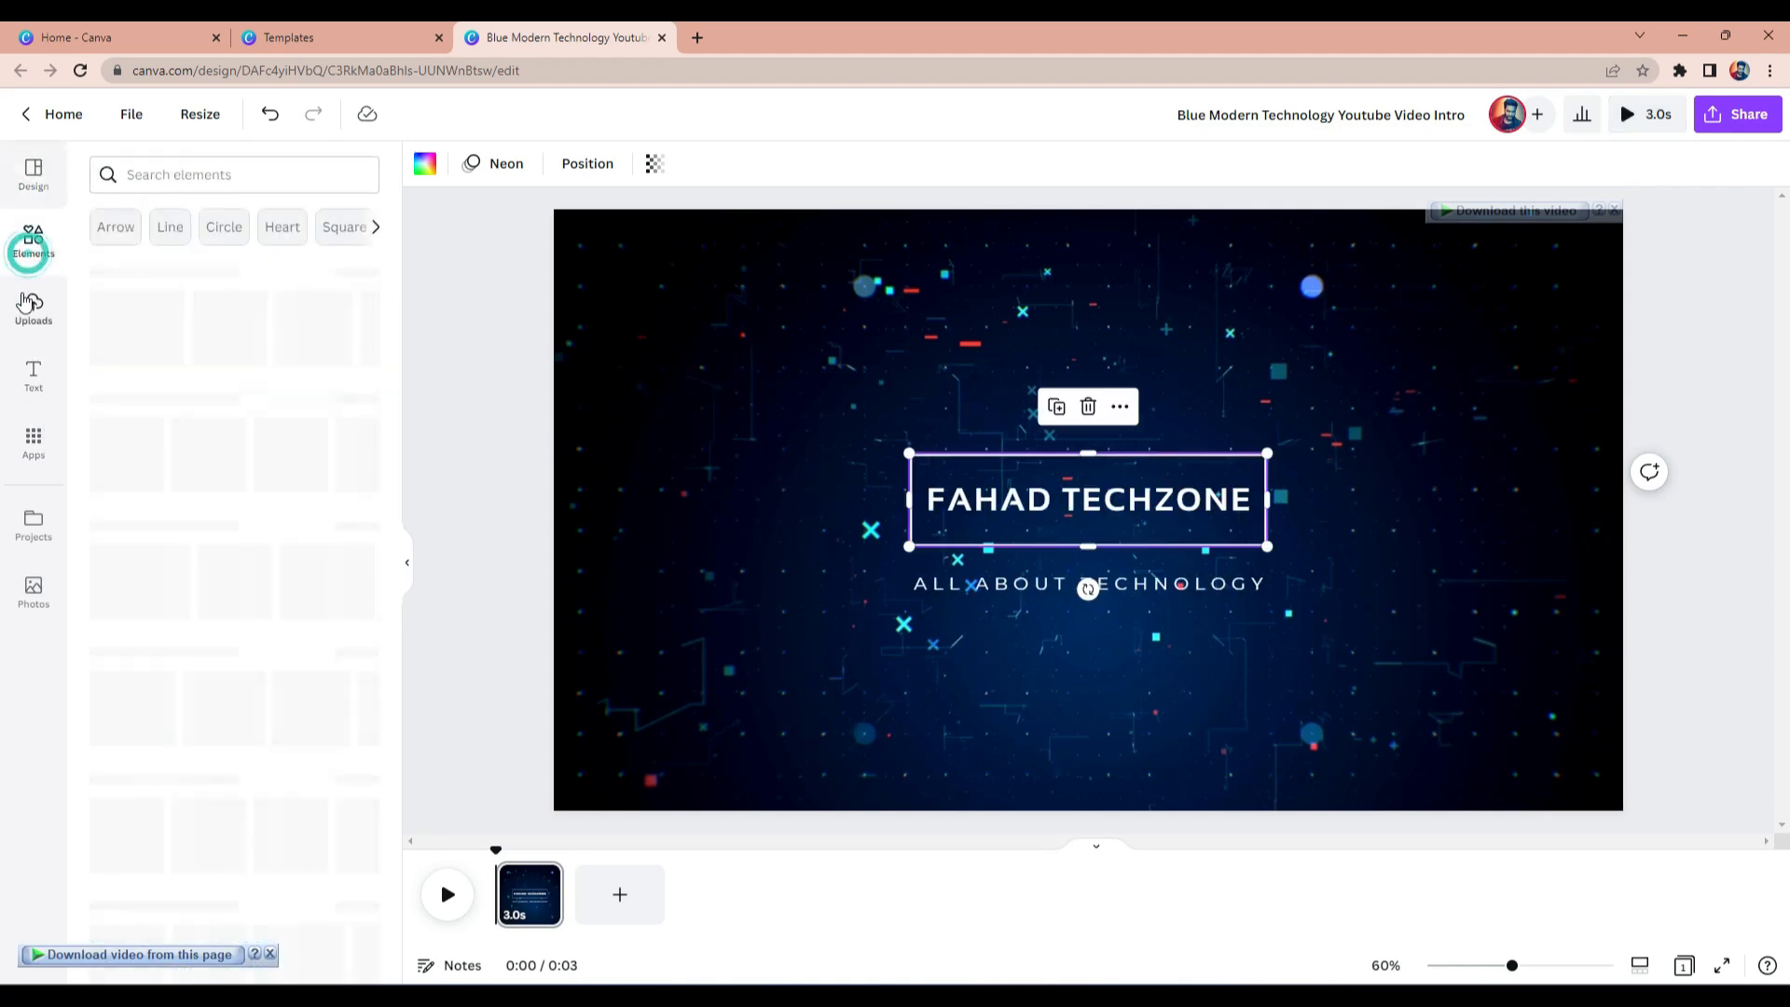
pyautogui.click(221, 173)
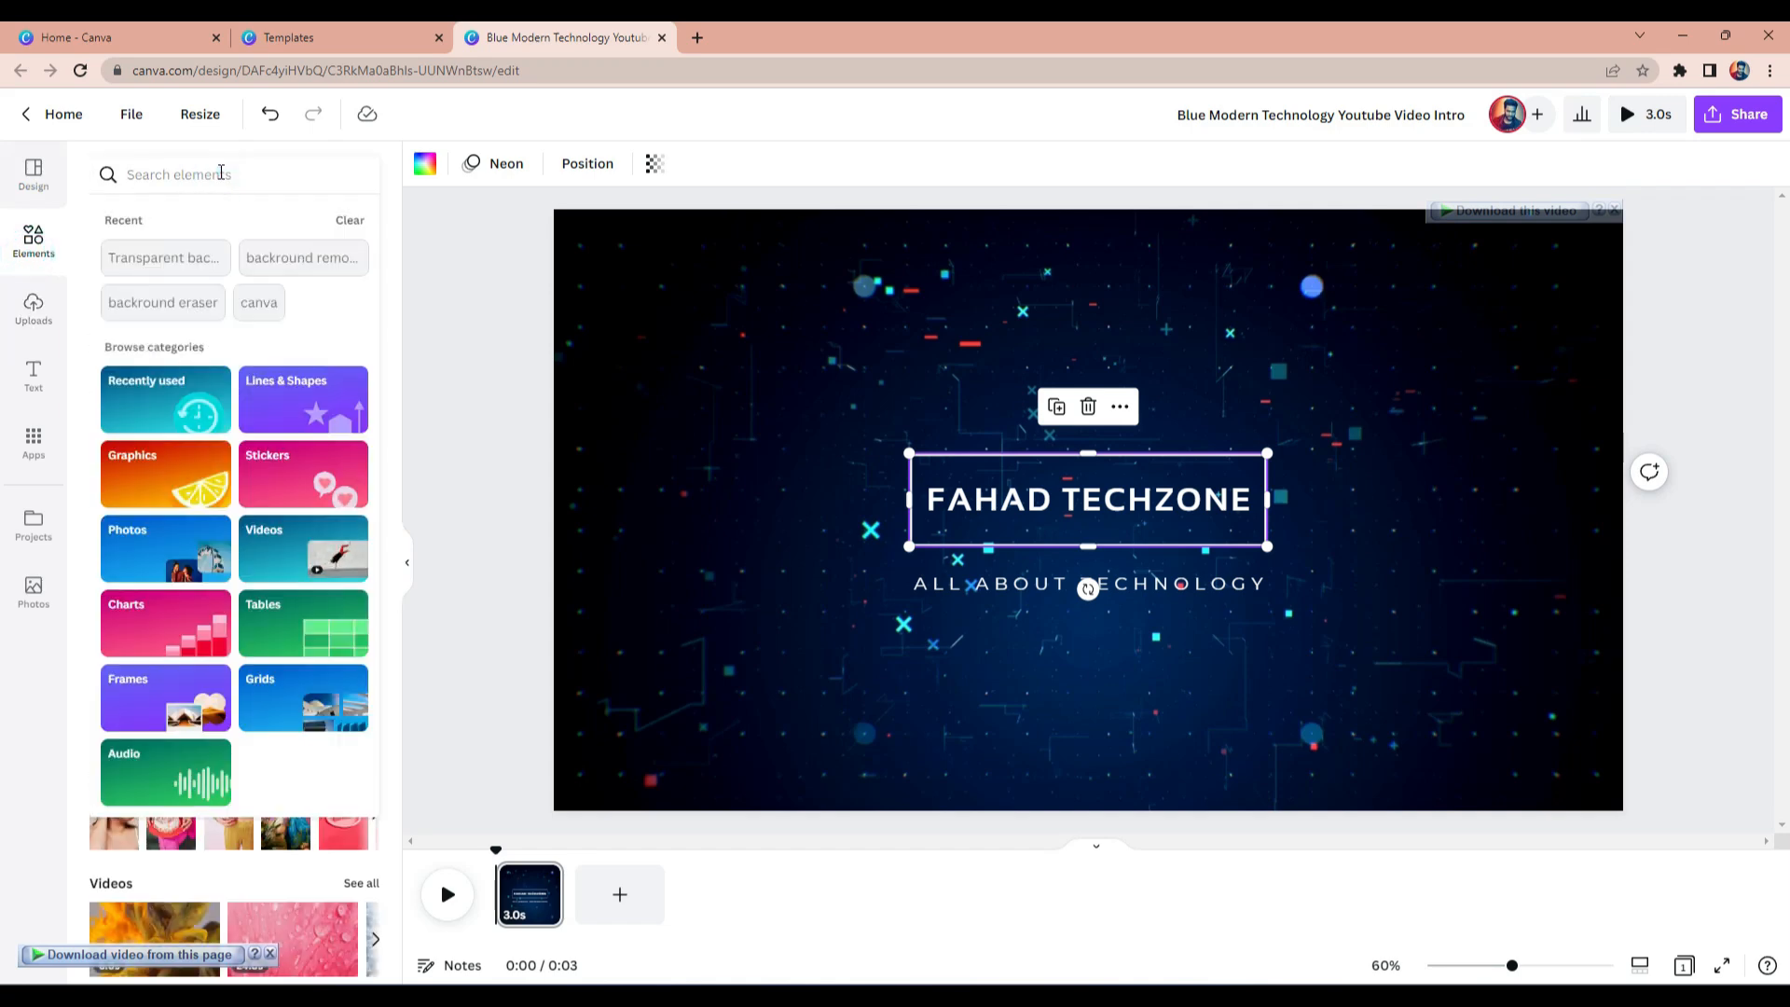
pyautogui.write('mobi')
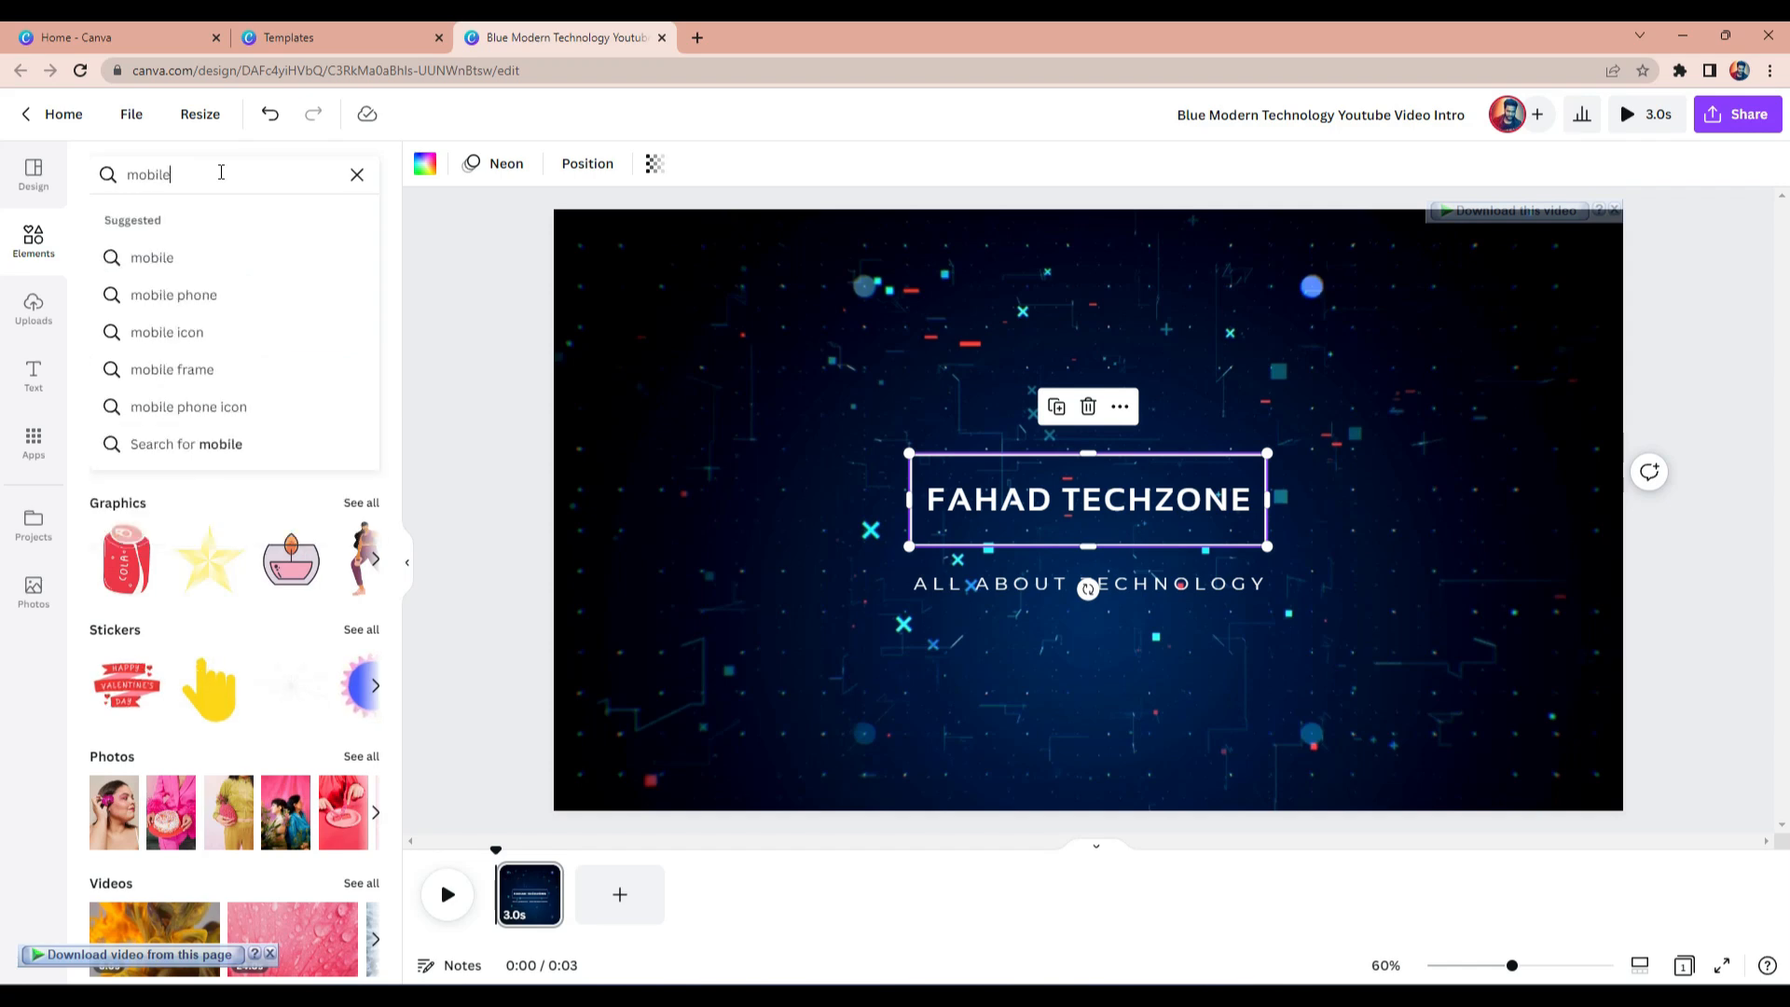
pyautogui.write('le')
pyautogui.press('Return')
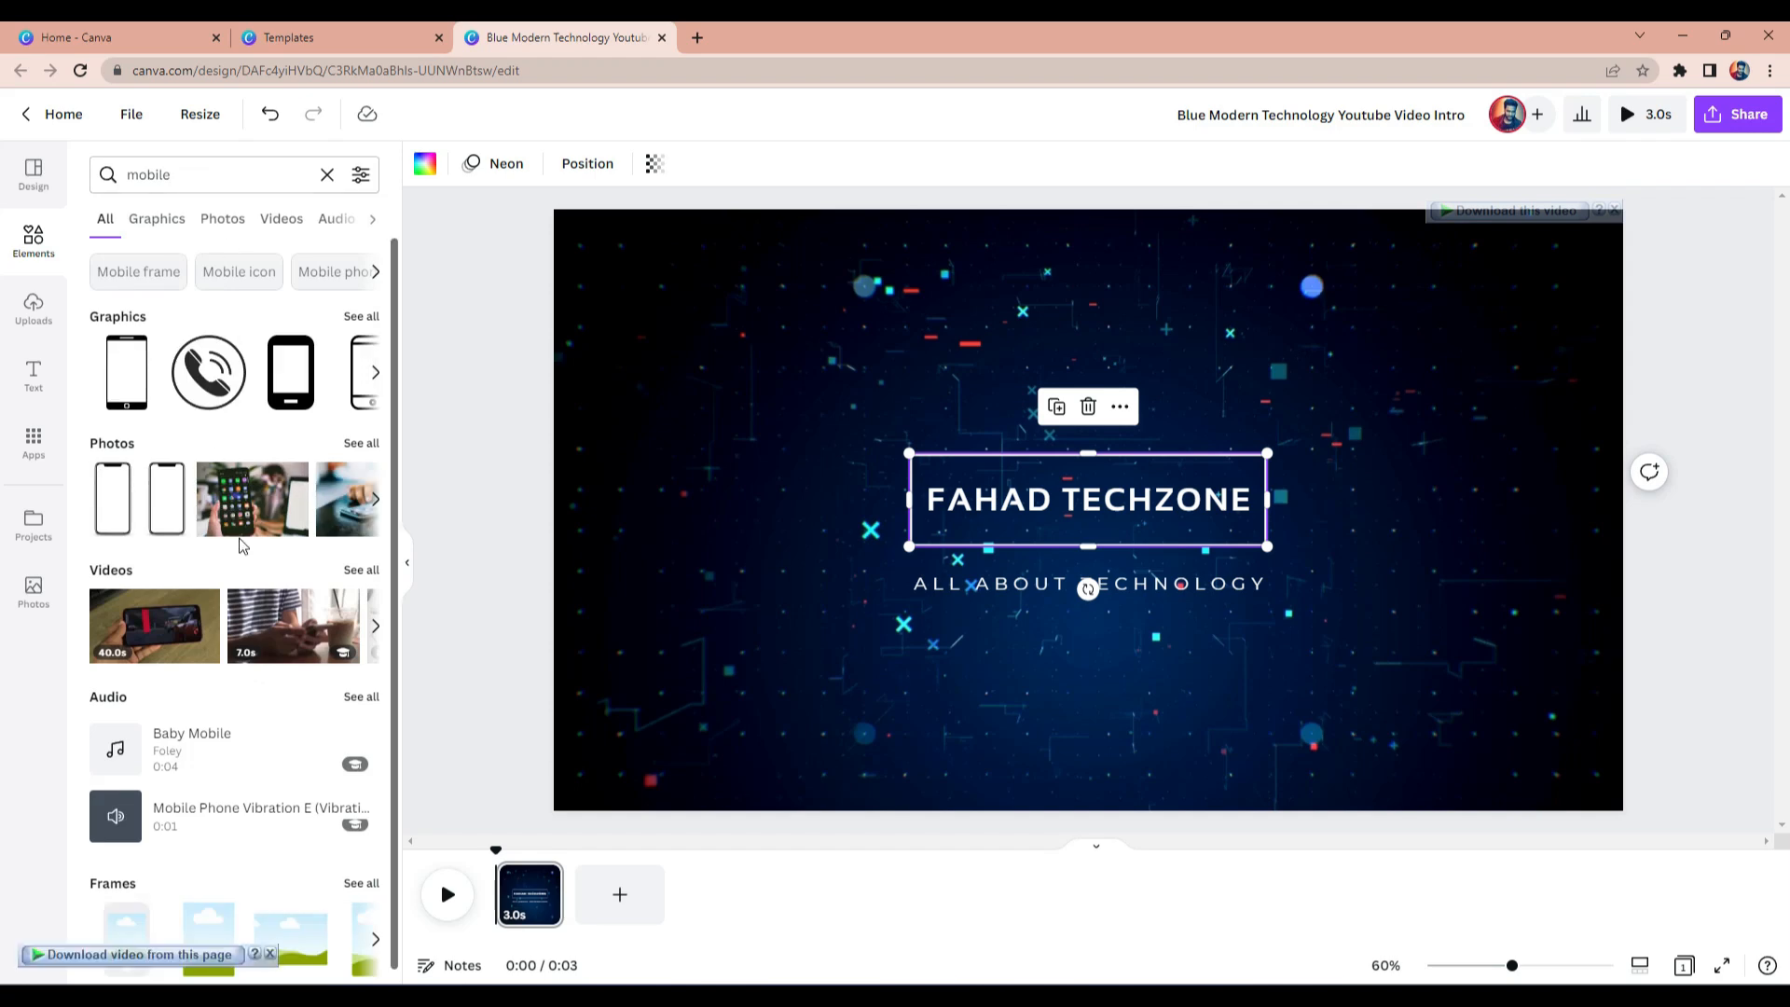
pyautogui.click(362, 319)
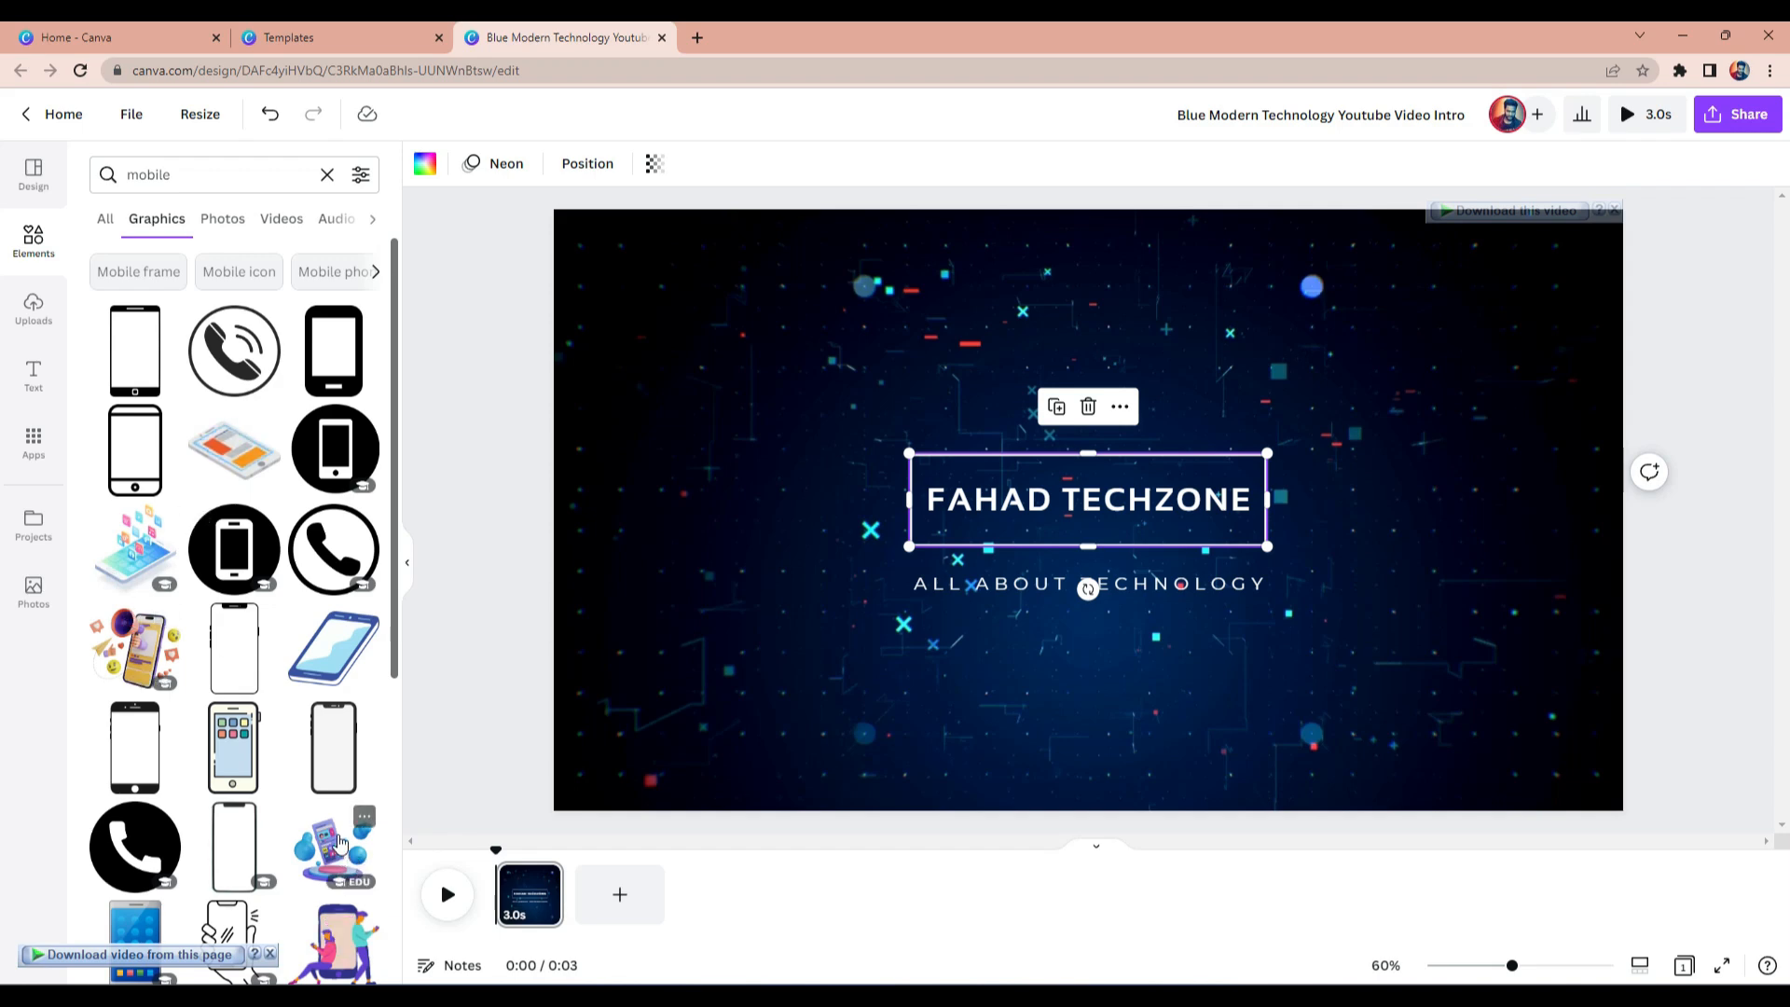
# Add the tilted smartphone graphic with text on its screen to the page and place it above and left of the title.
pyautogui.scroll(-3, 341, 844)
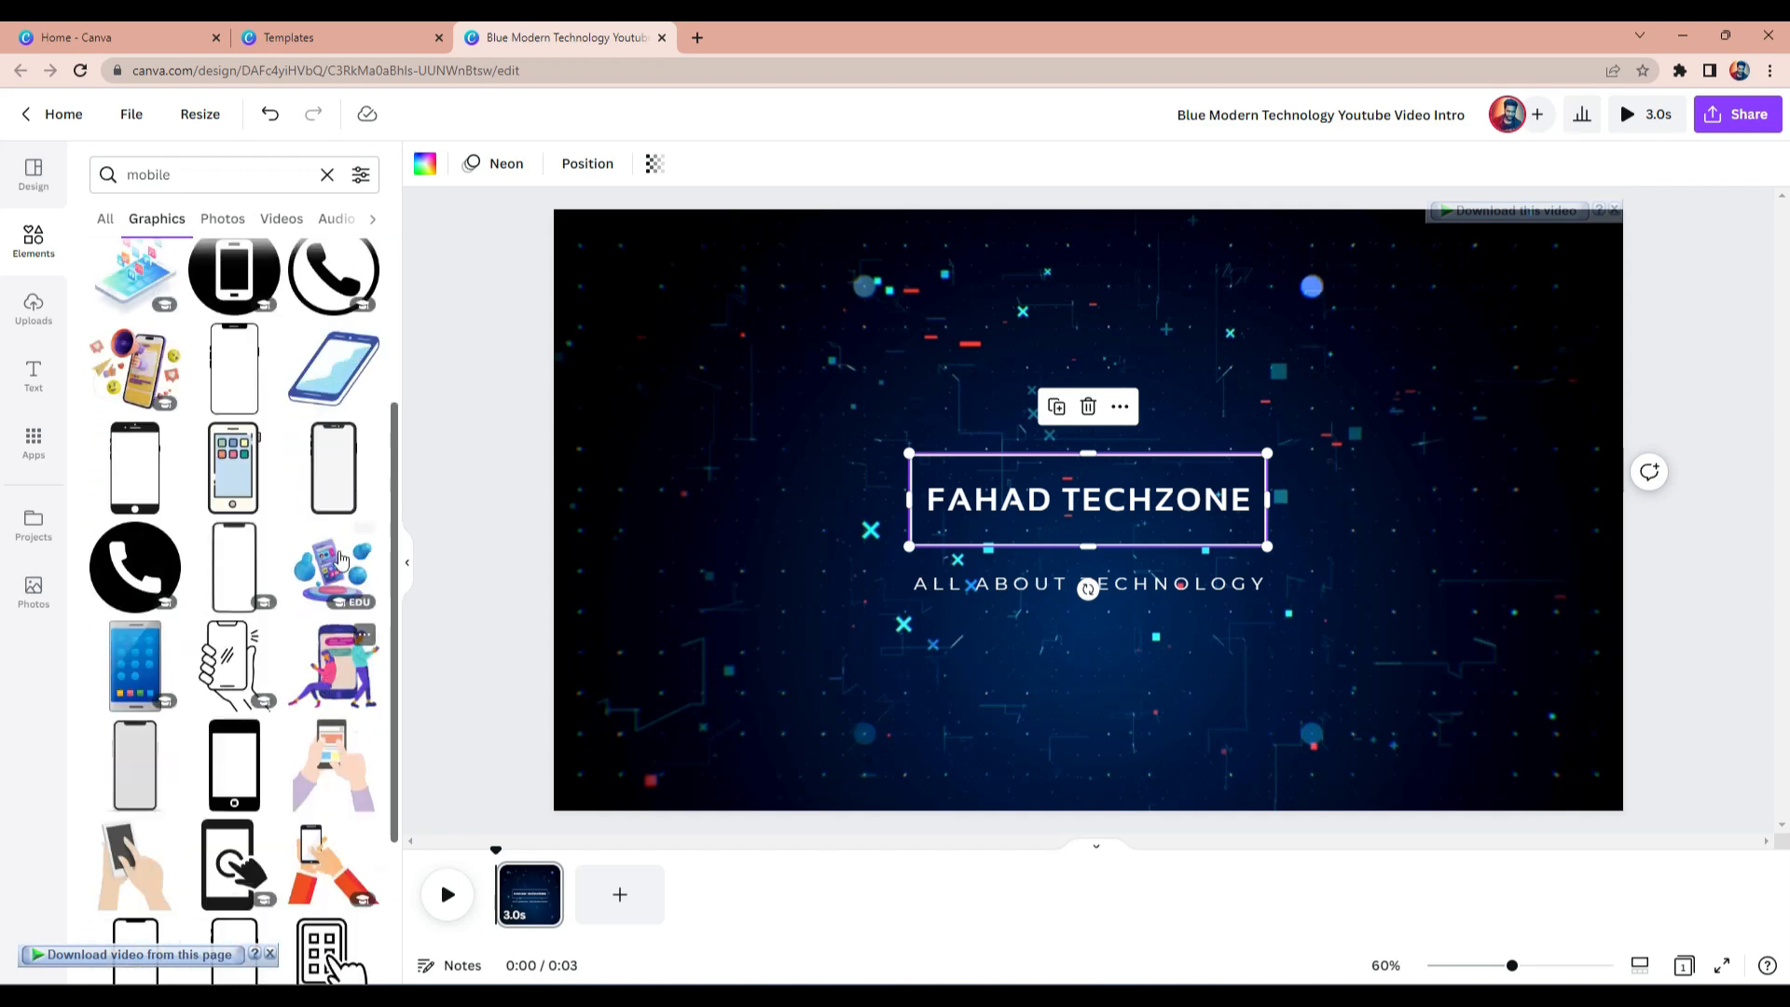
pyautogui.scroll(-3, 132, 673)
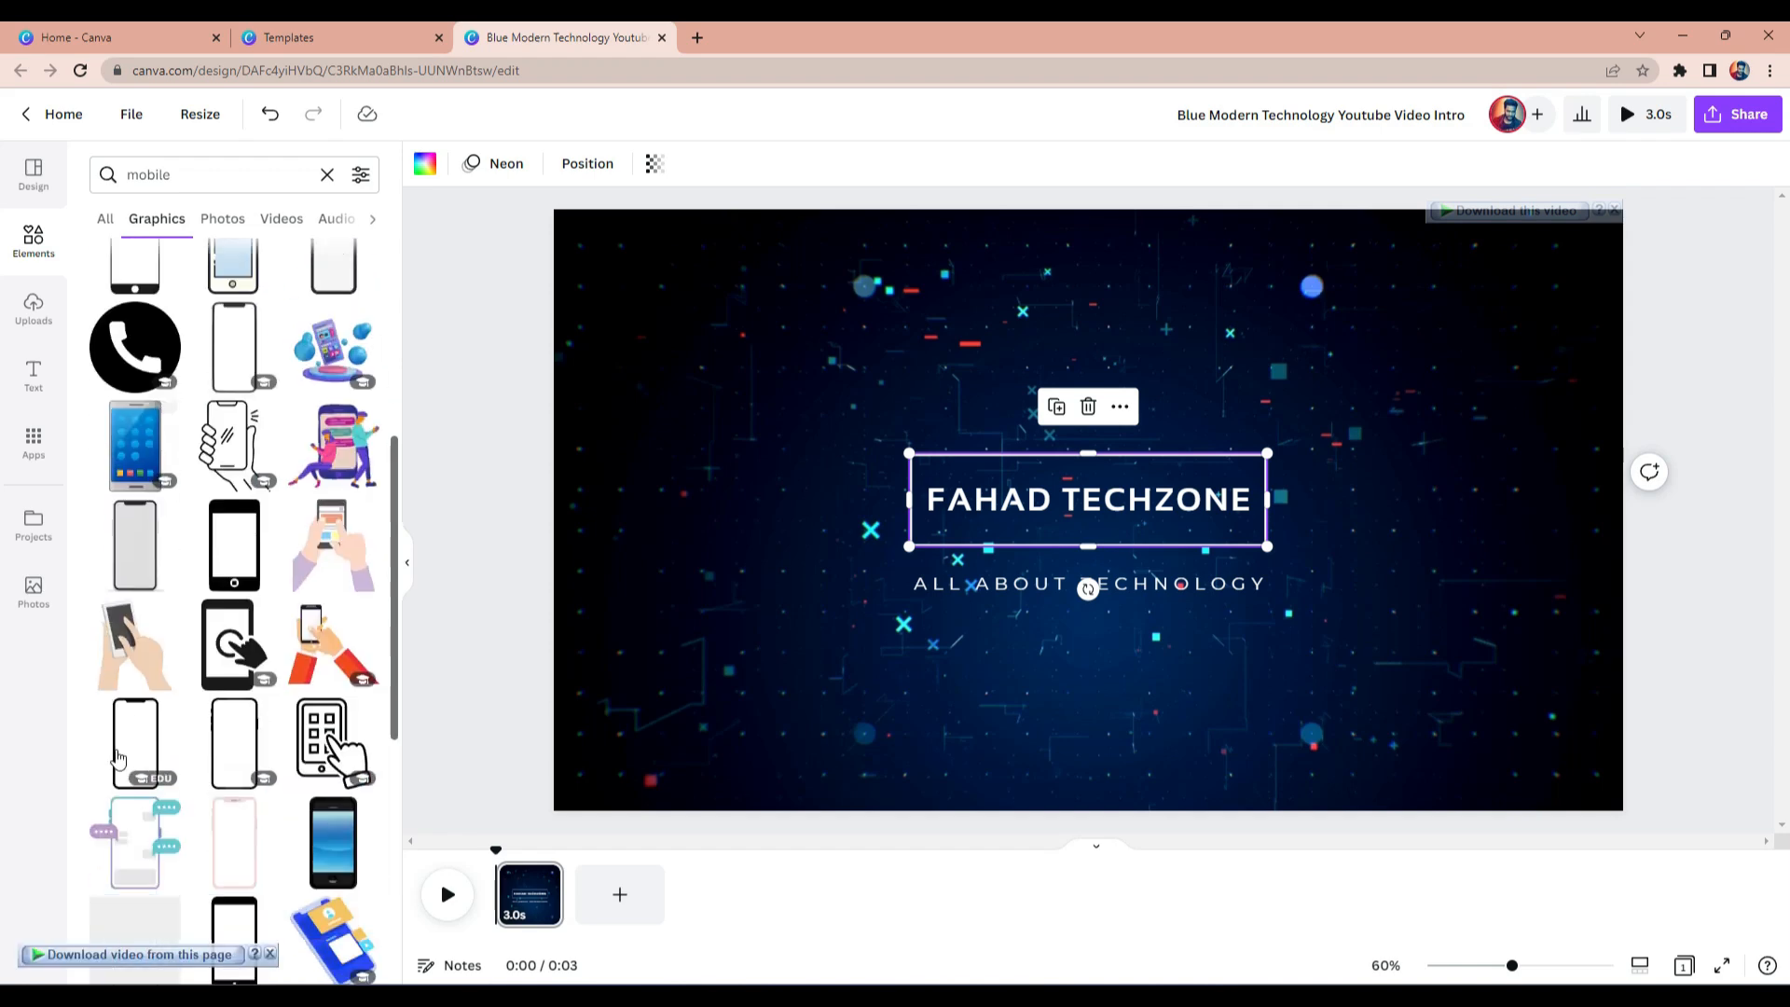
pyautogui.scroll(6, 328, 622)
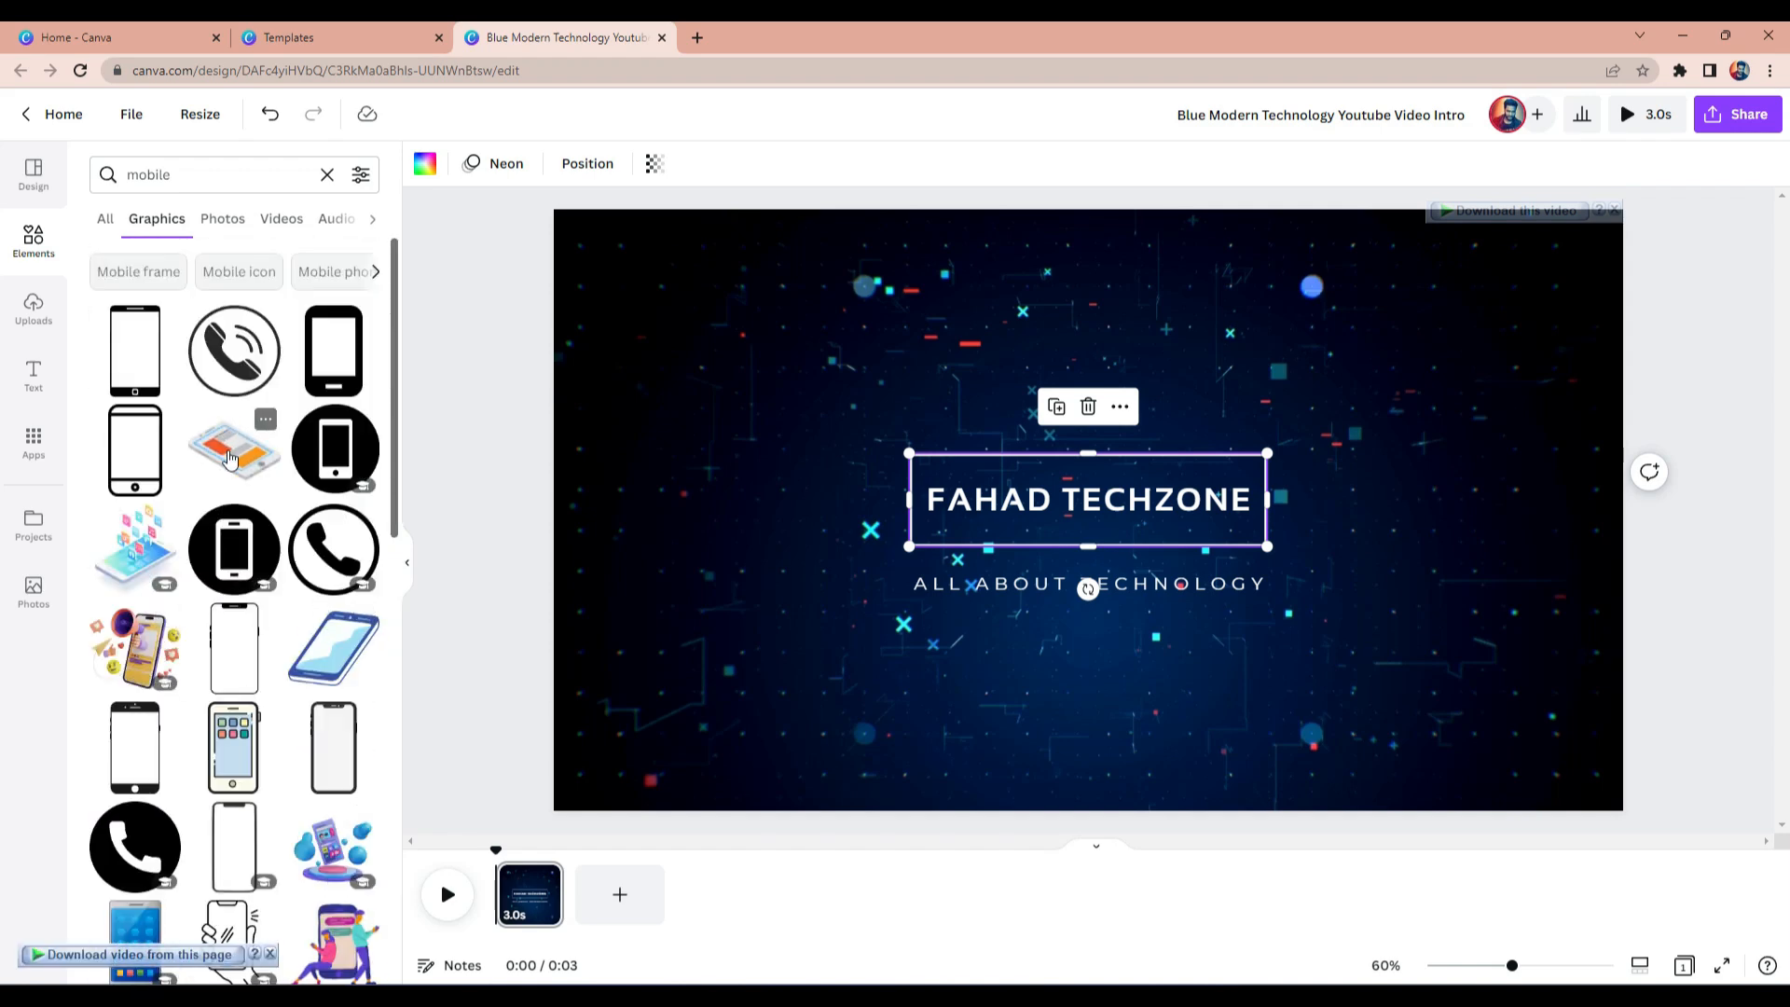
pyautogui.moveTo(230, 457); pyautogui.dragTo(1250, 680)
pyautogui.moveTo(1376, 721); pyautogui.dragTo(751, 390)
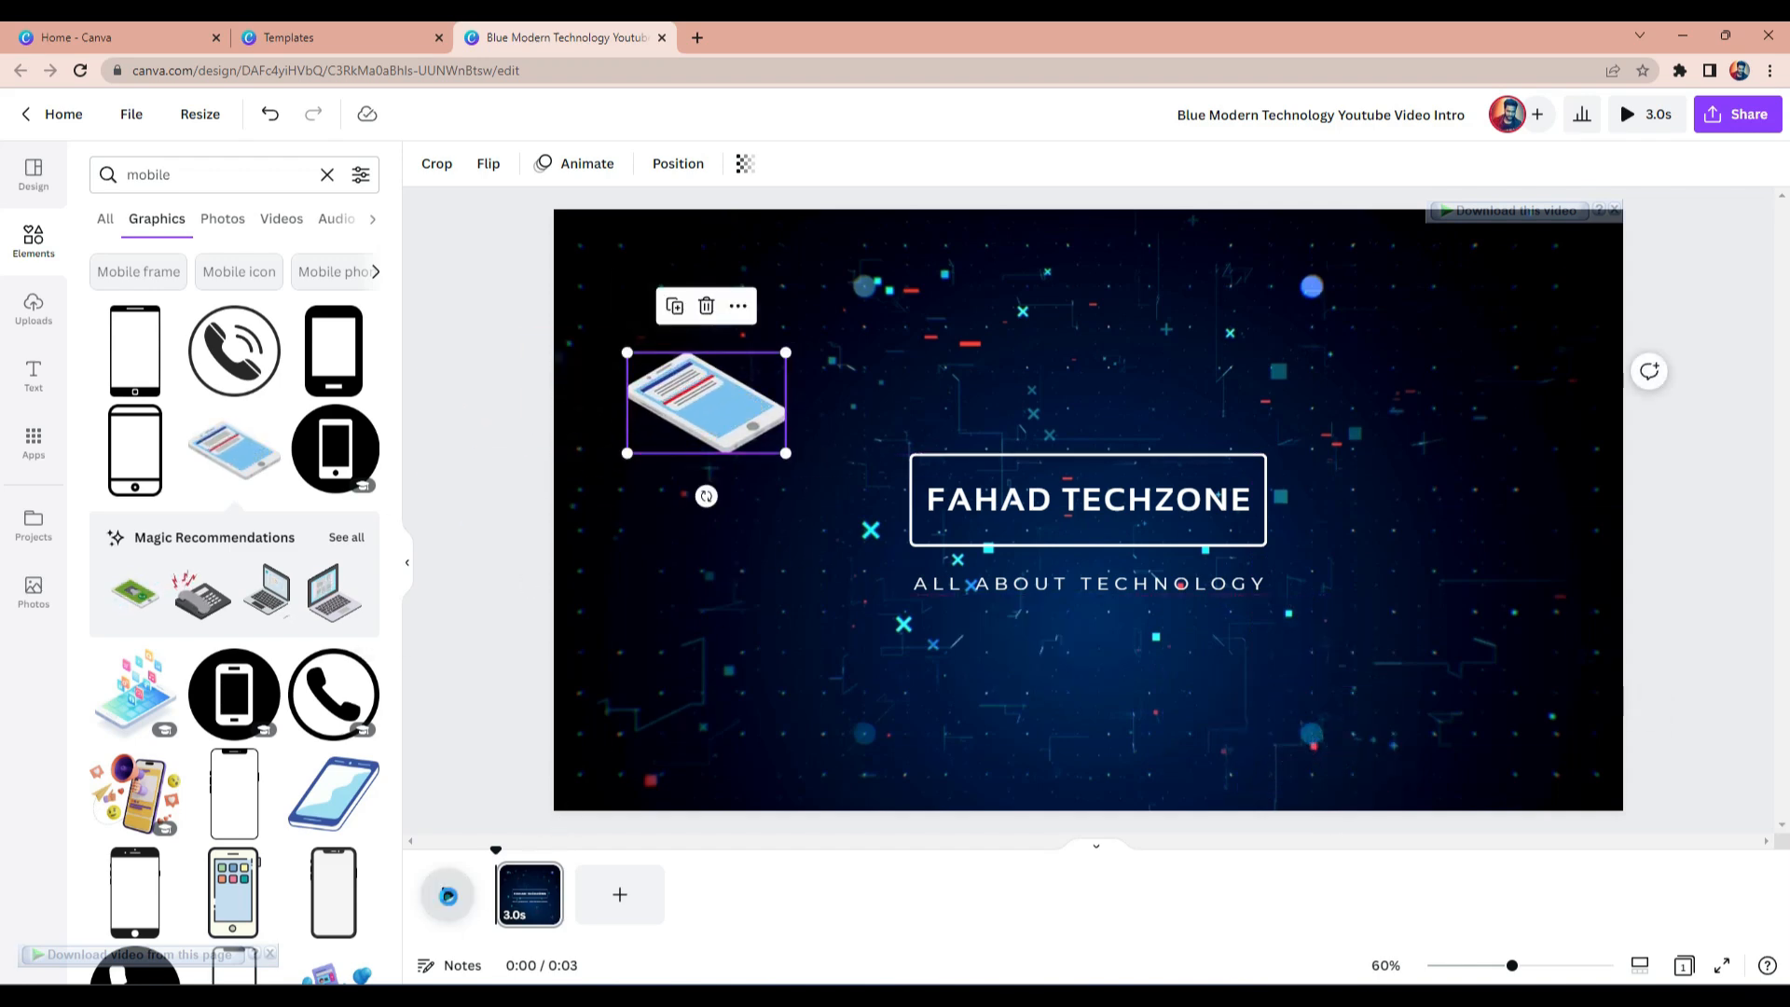
# Play the intro with the phone graphic to check it and search the graphics library for "laptop".
pyautogui.click(448, 897)
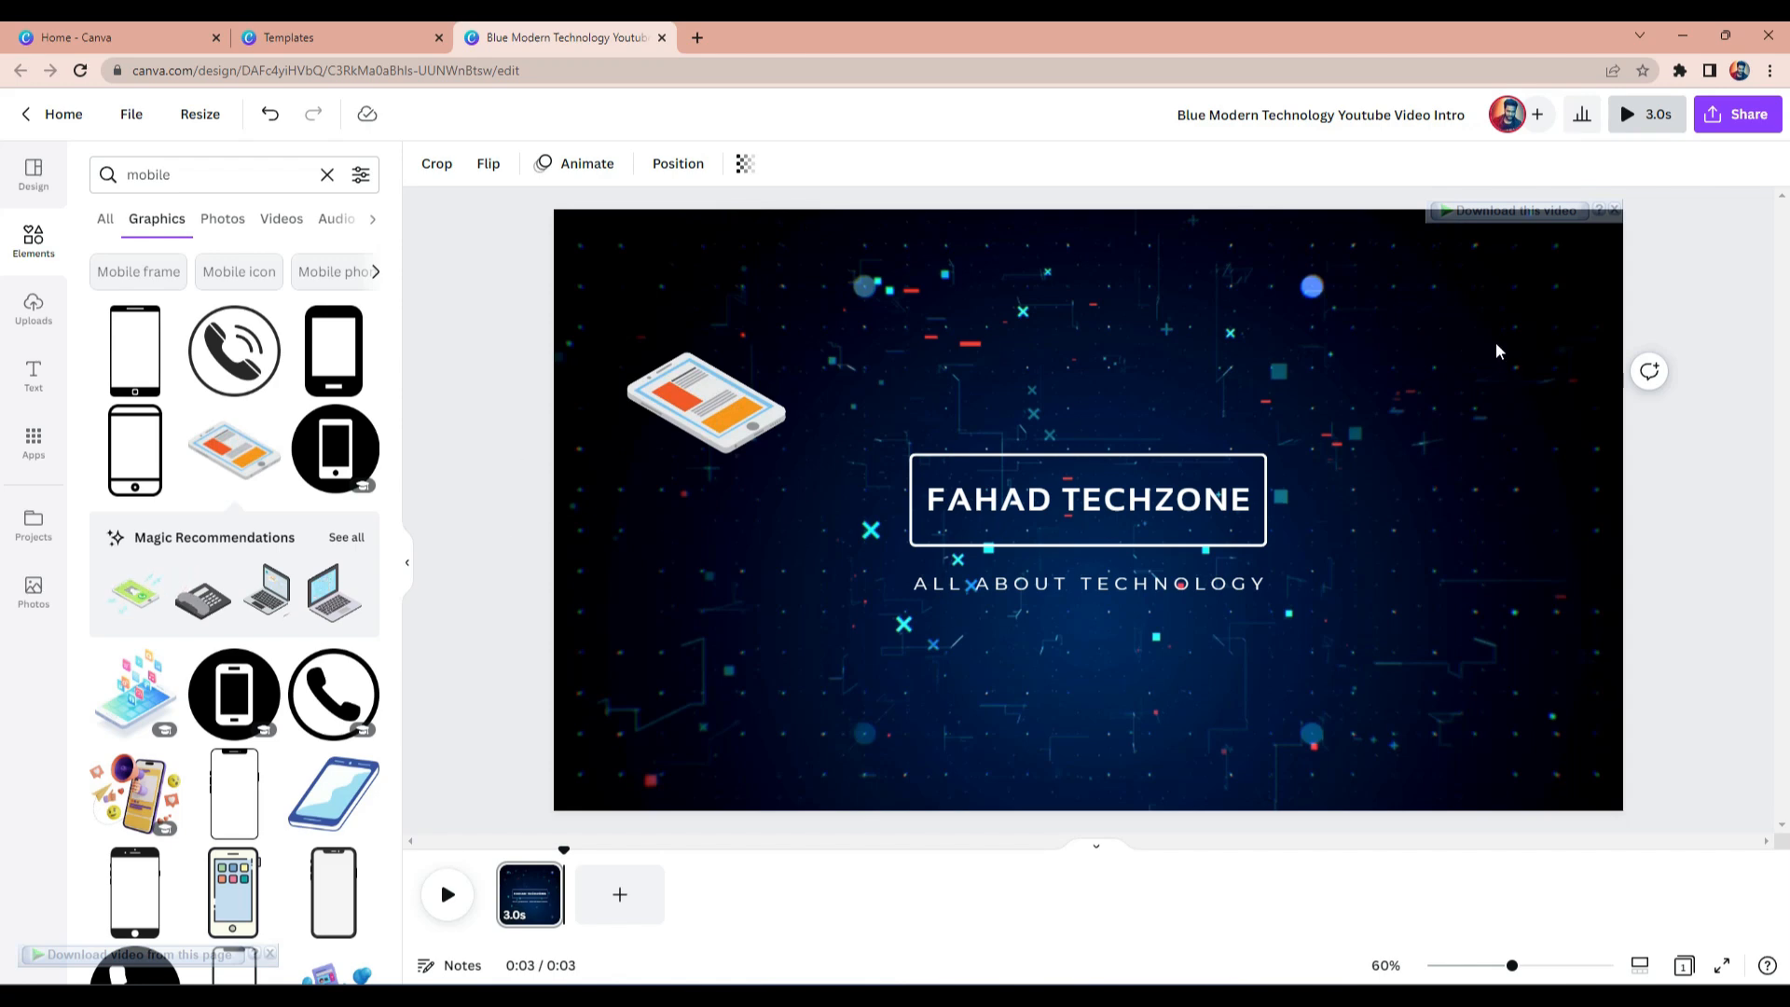
pyautogui.click(197, 182)
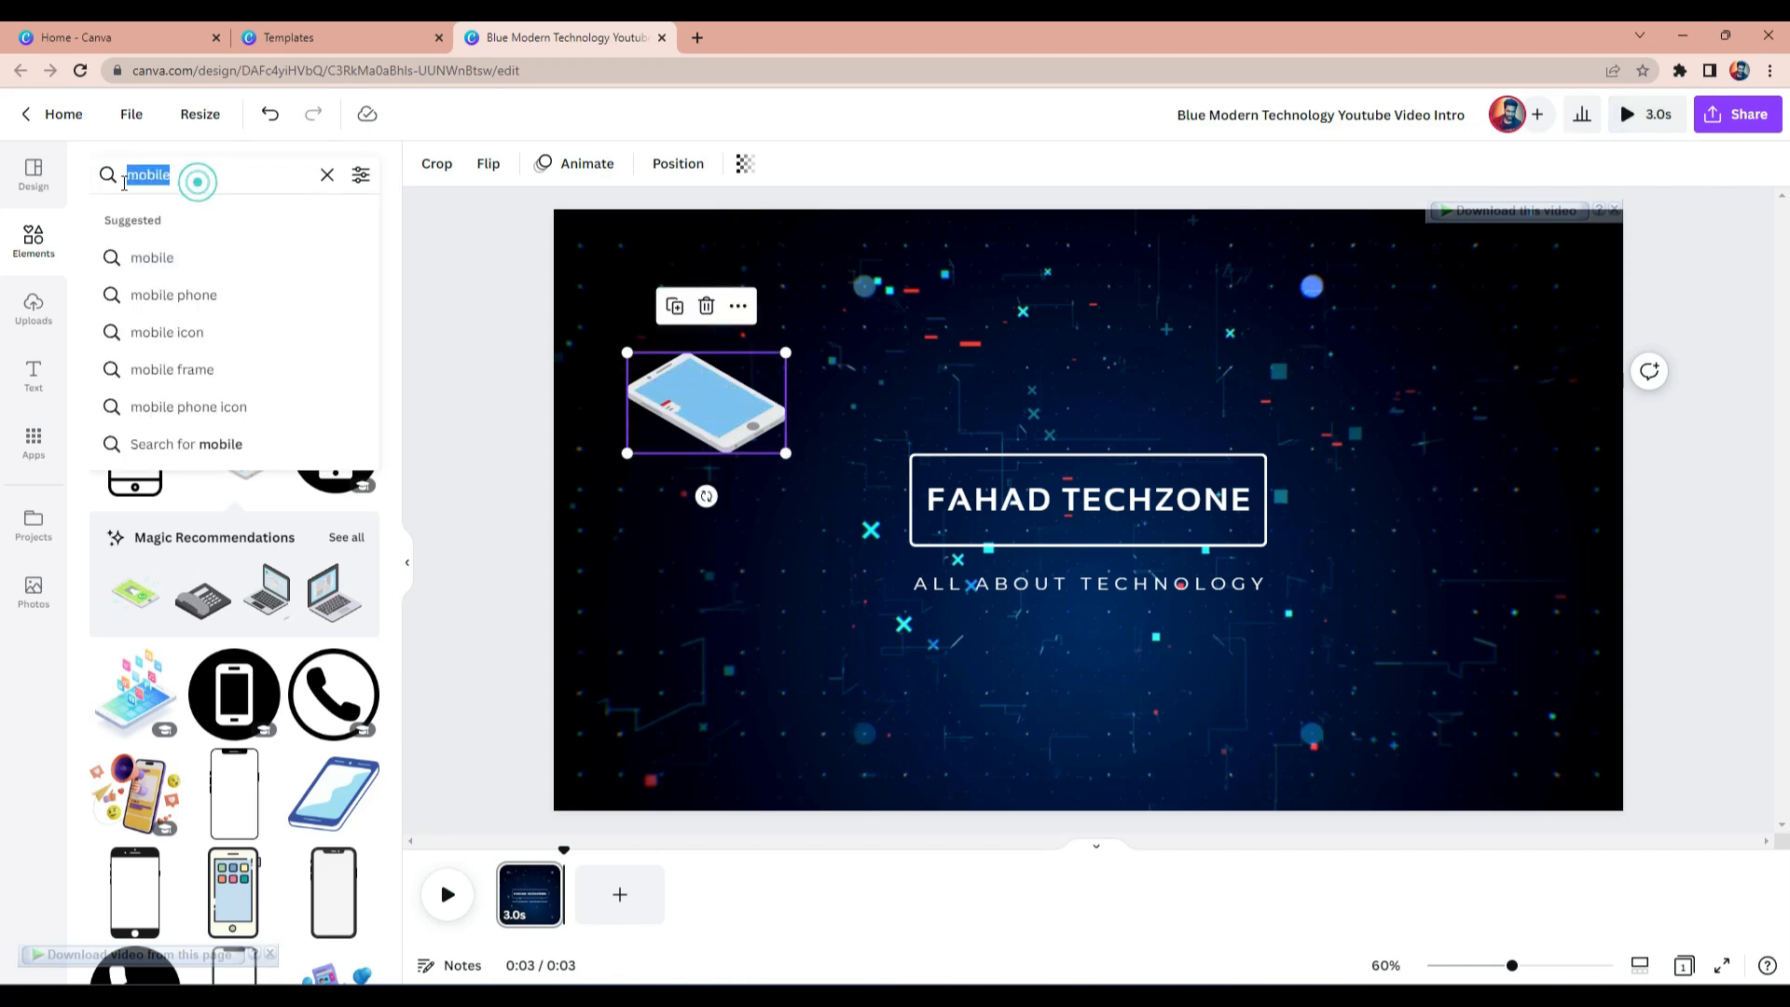
pyautogui.write('laptop')
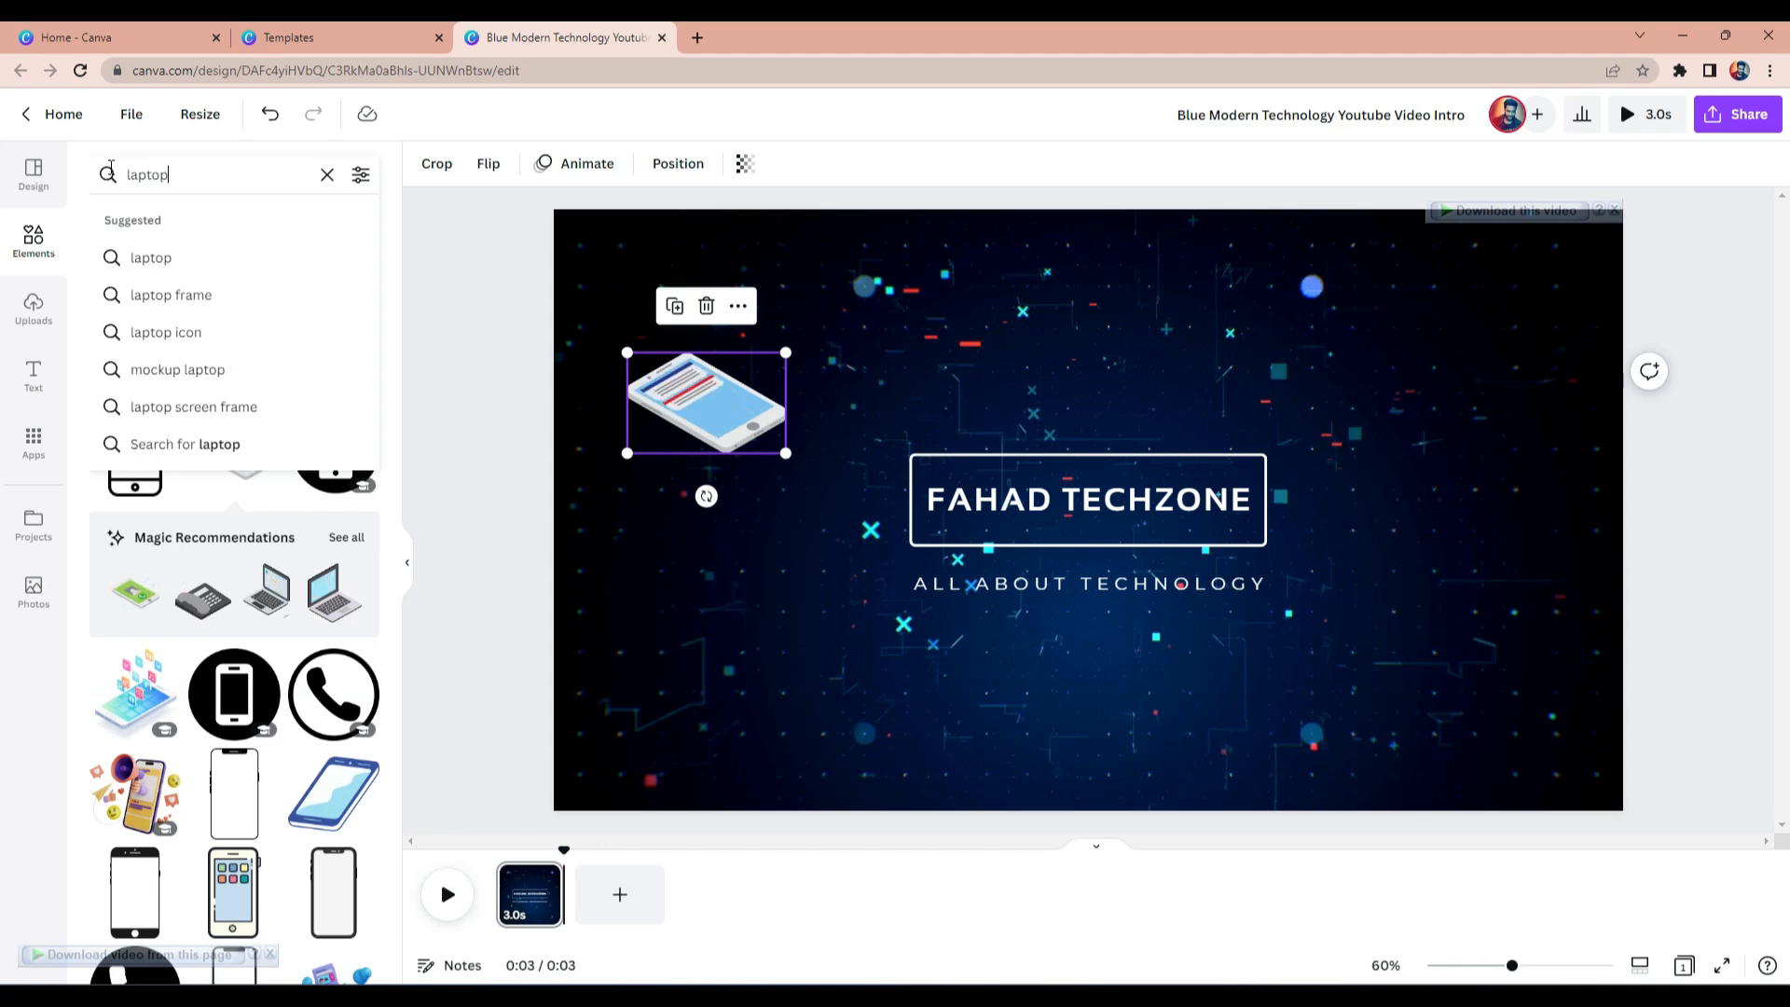
pyautogui.press('Return')
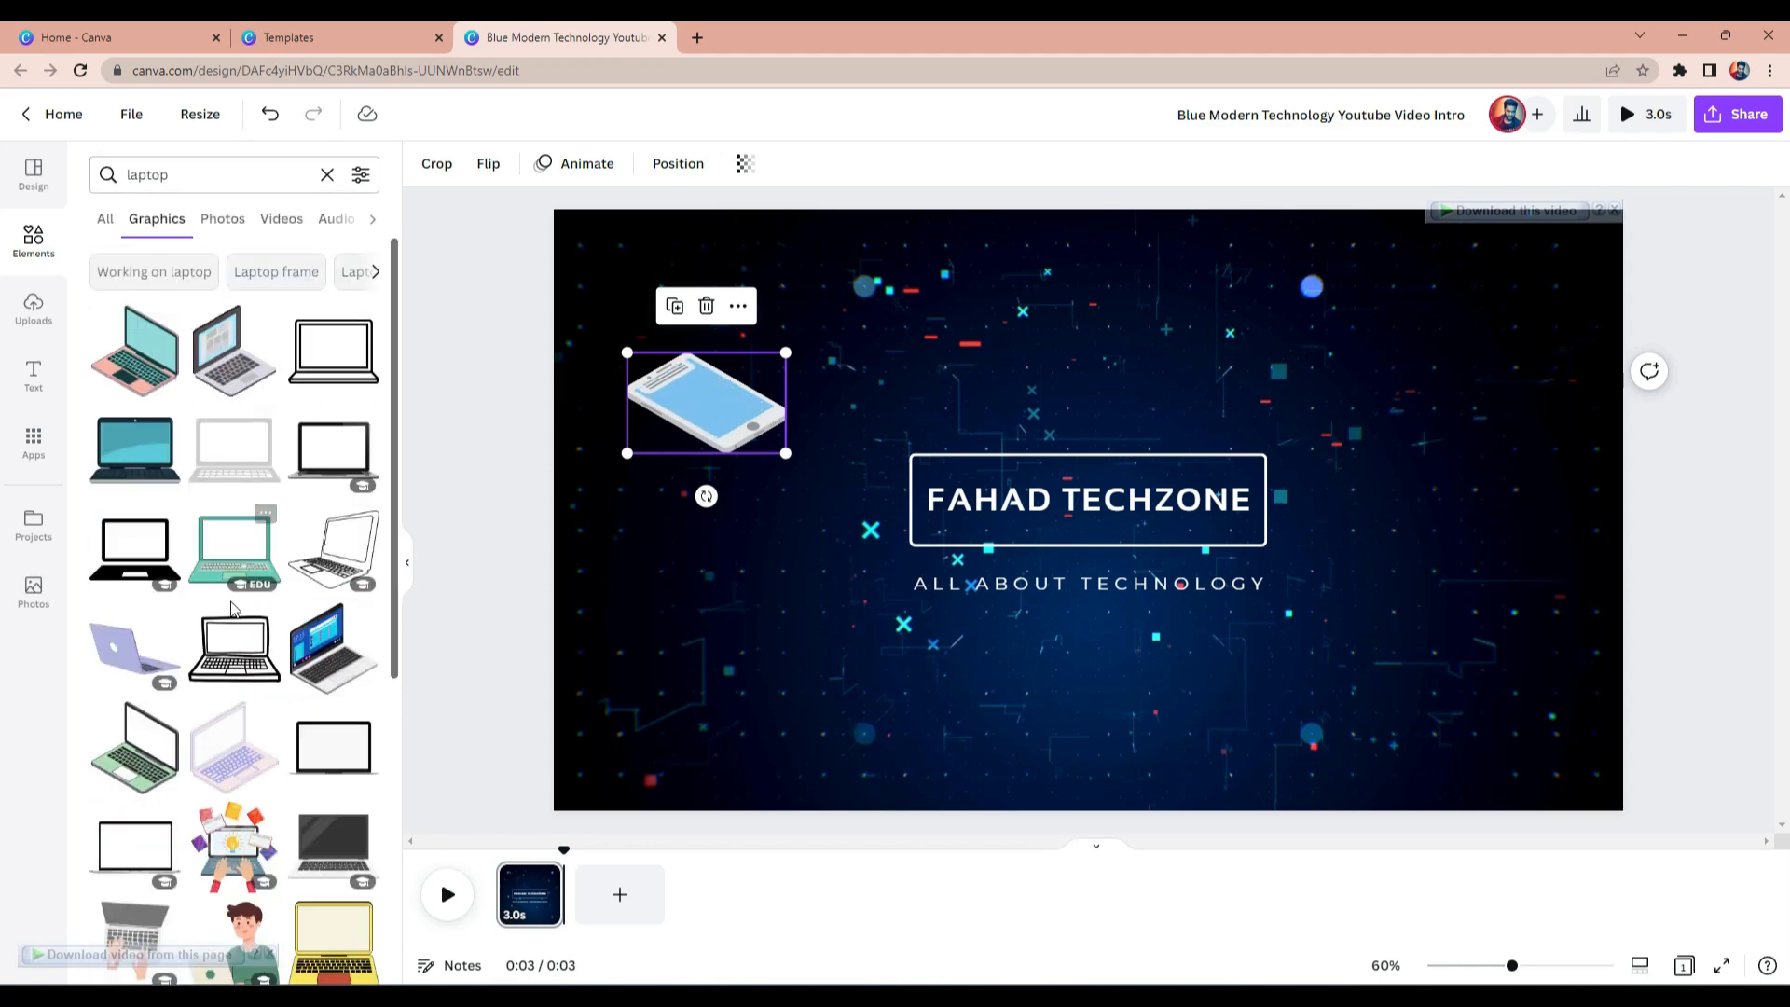
# Add the isometric laptop with mouse graphic, shrink it beside the page's upper-right corner, and nudge the phone graphic slightly up to match.
pyautogui.scroll(-2, 249, 767)
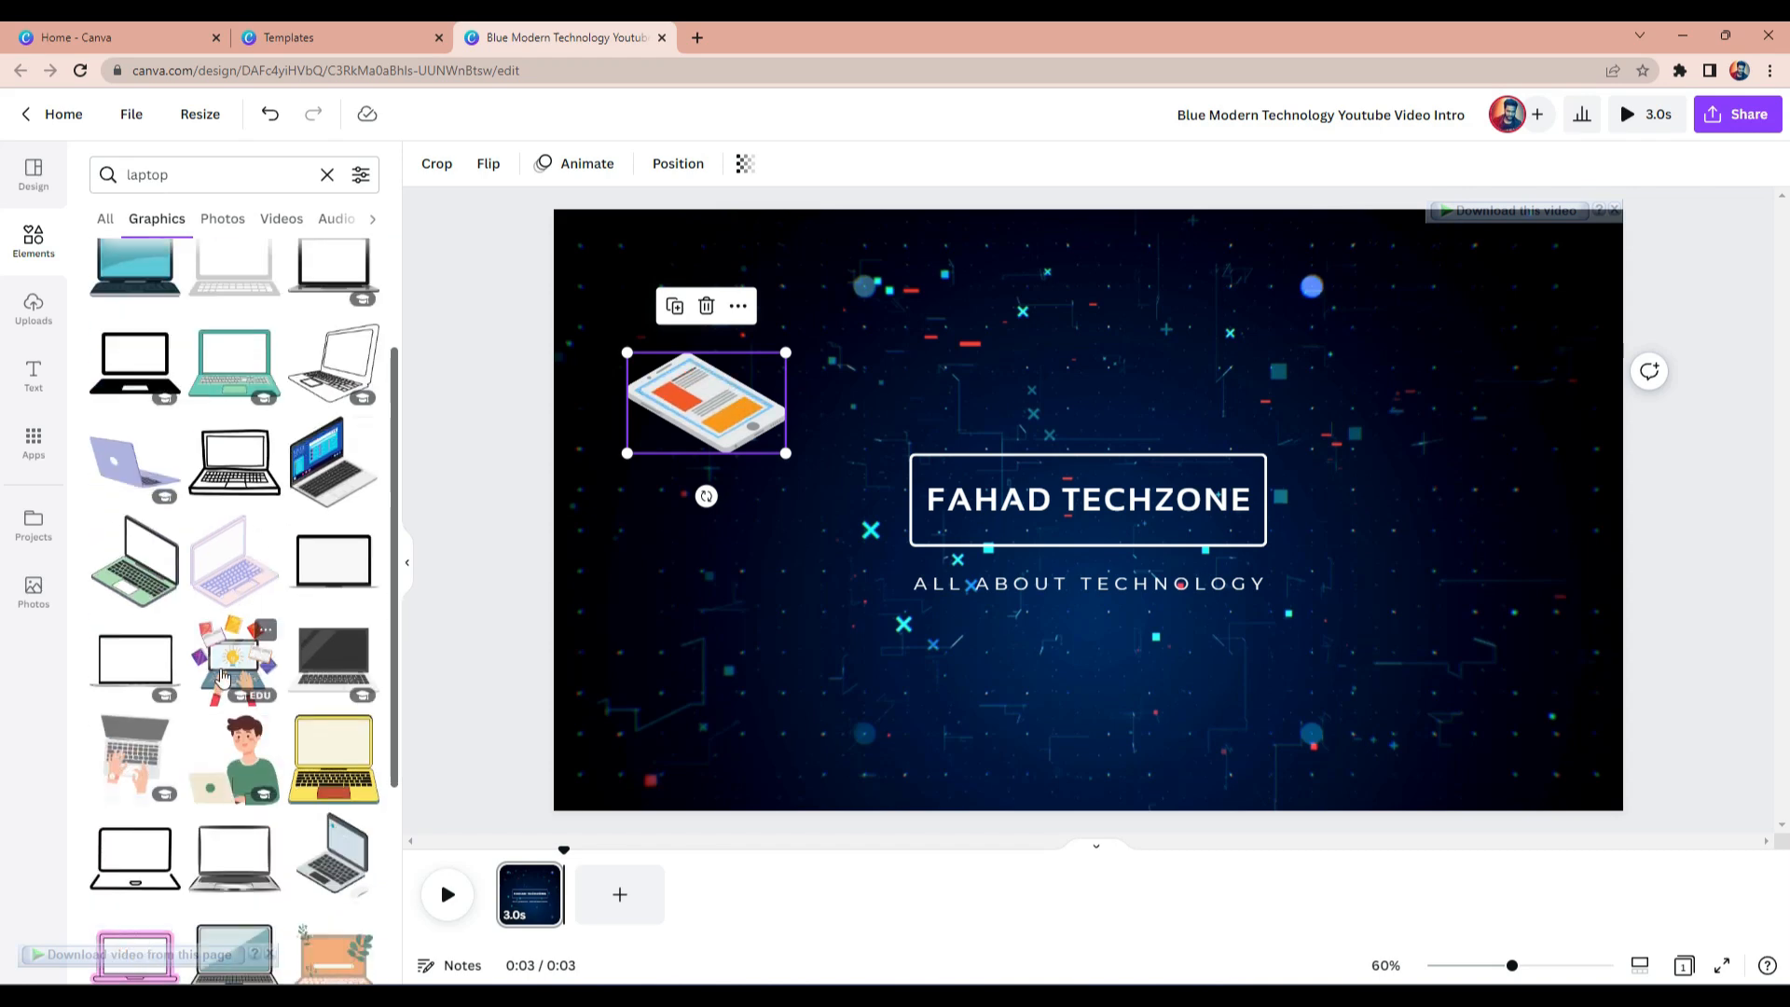
pyautogui.click(338, 867)
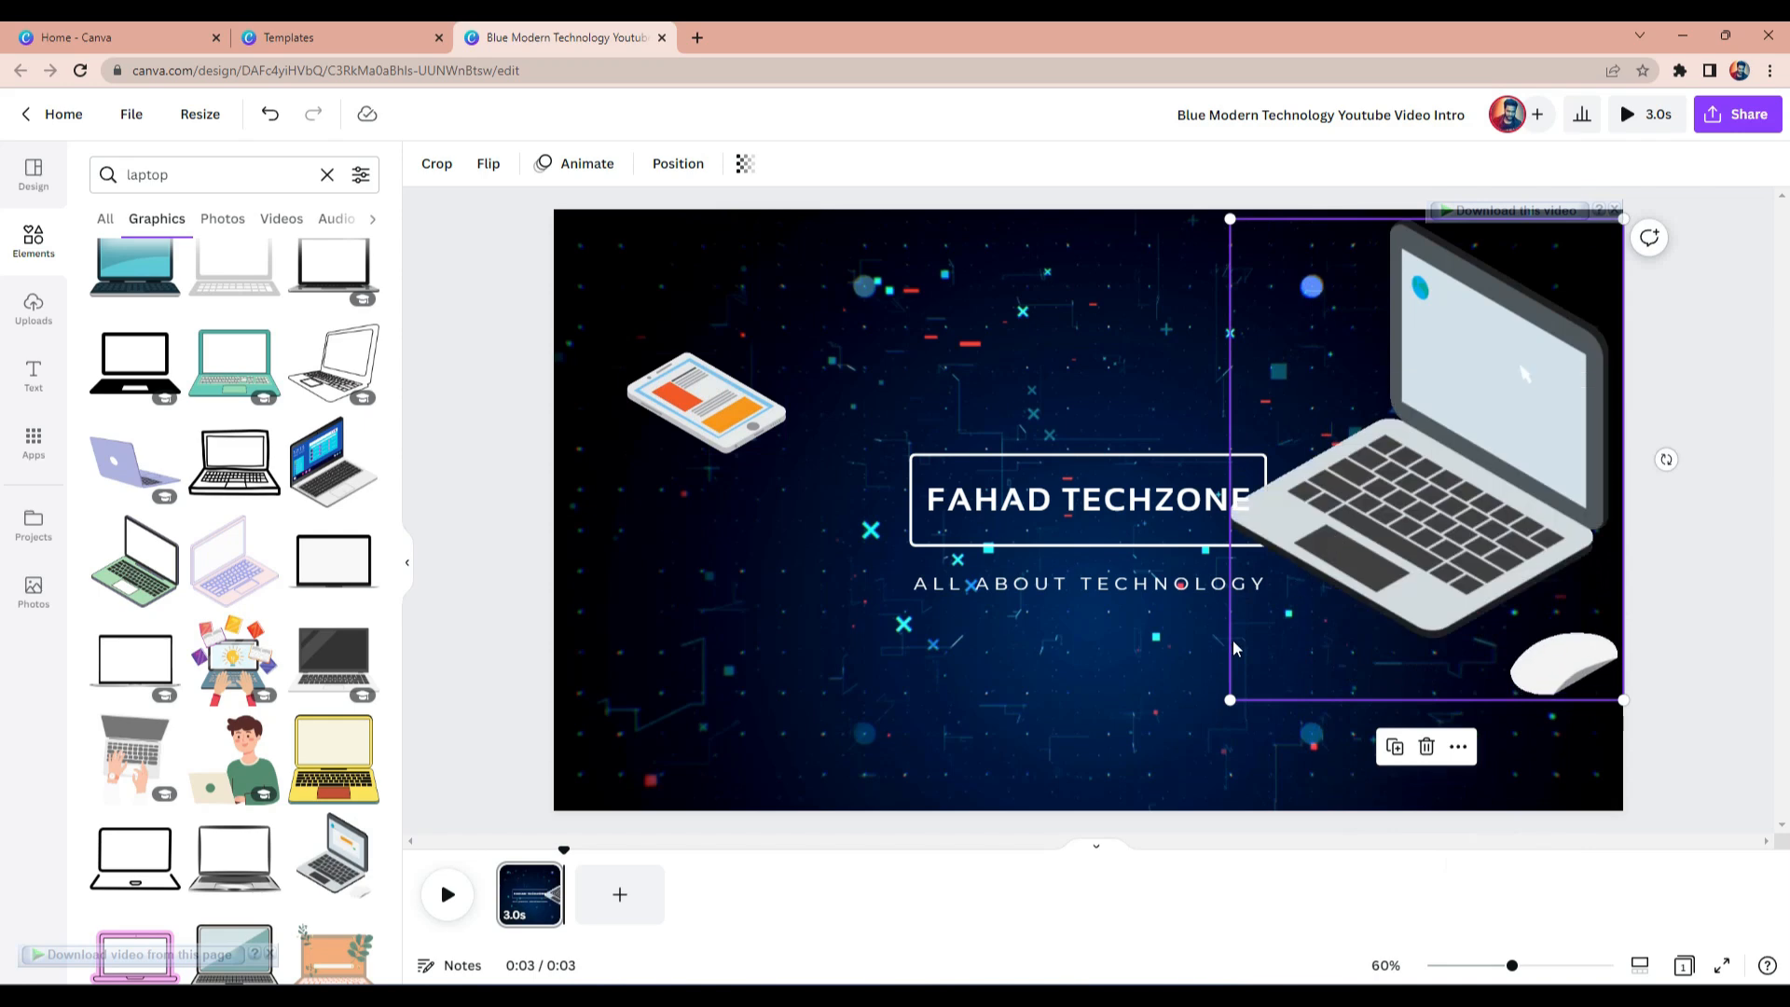
pyautogui.moveTo(1230, 701); pyautogui.dragTo(1431, 453)
pyautogui.moveTo(1553, 327); pyautogui.dragTo(1499, 389)
pyautogui.moveTo(1383, 509); pyautogui.dragTo(1432, 454)
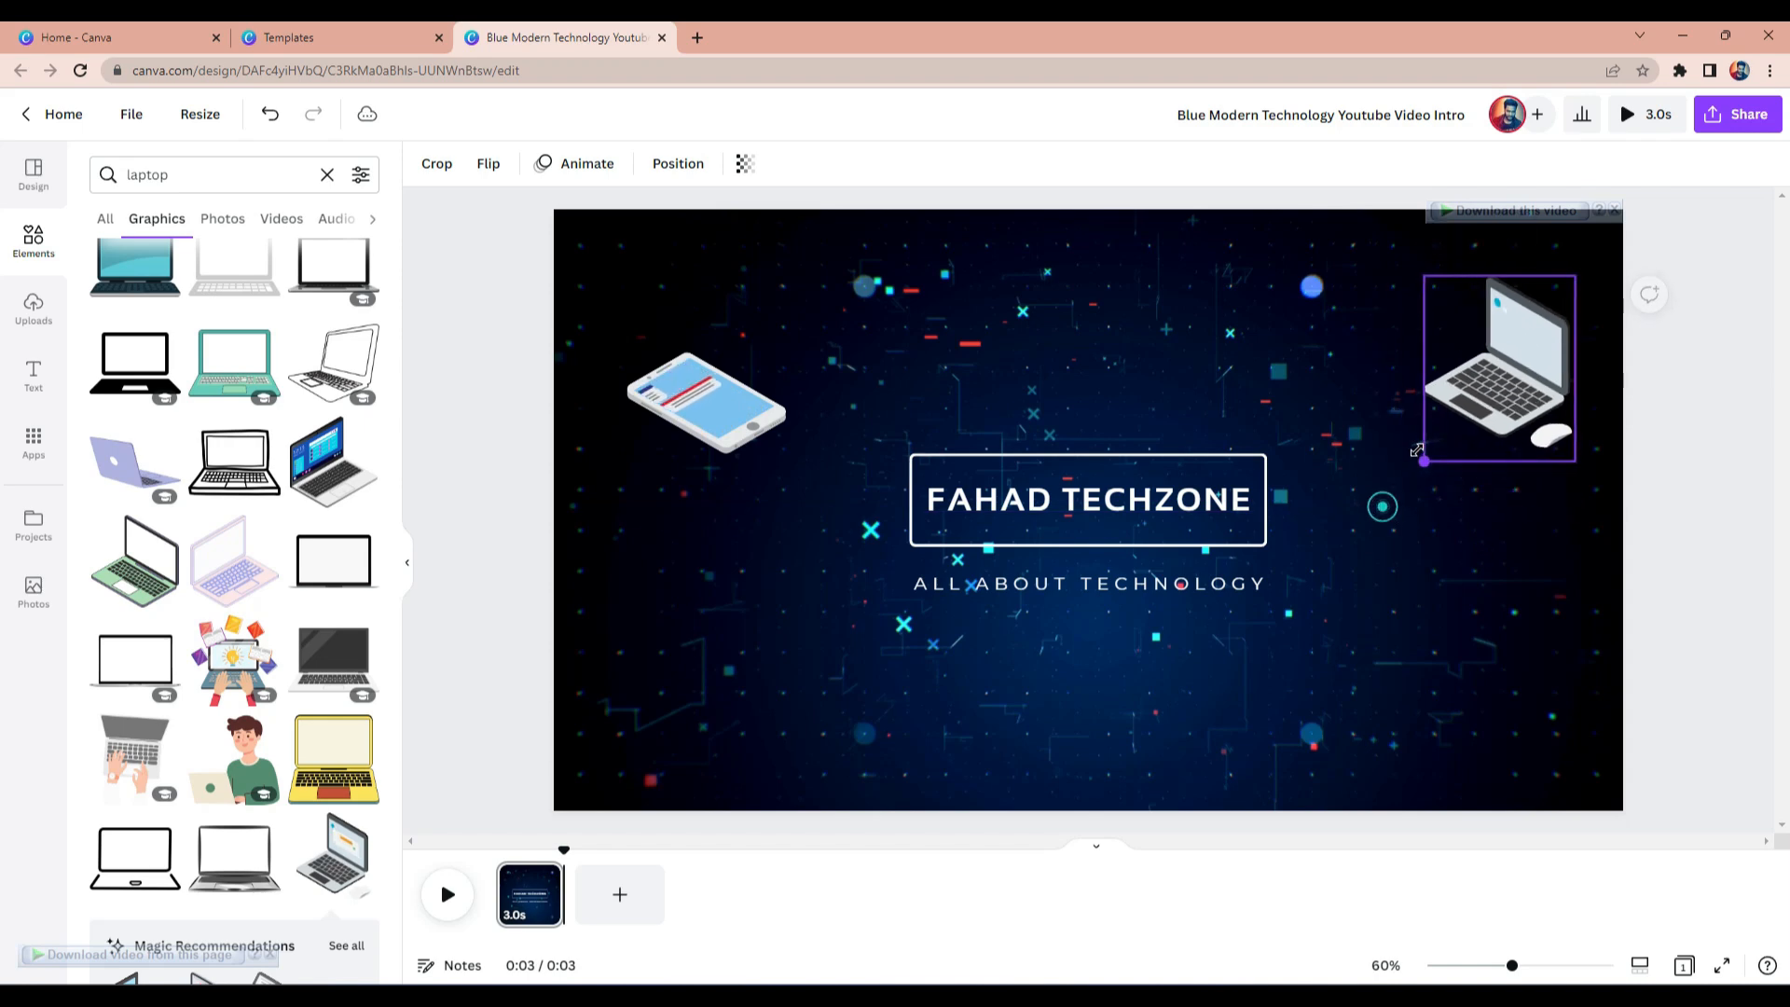
pyautogui.moveTo(706, 426); pyautogui.dragTo(698, 388)
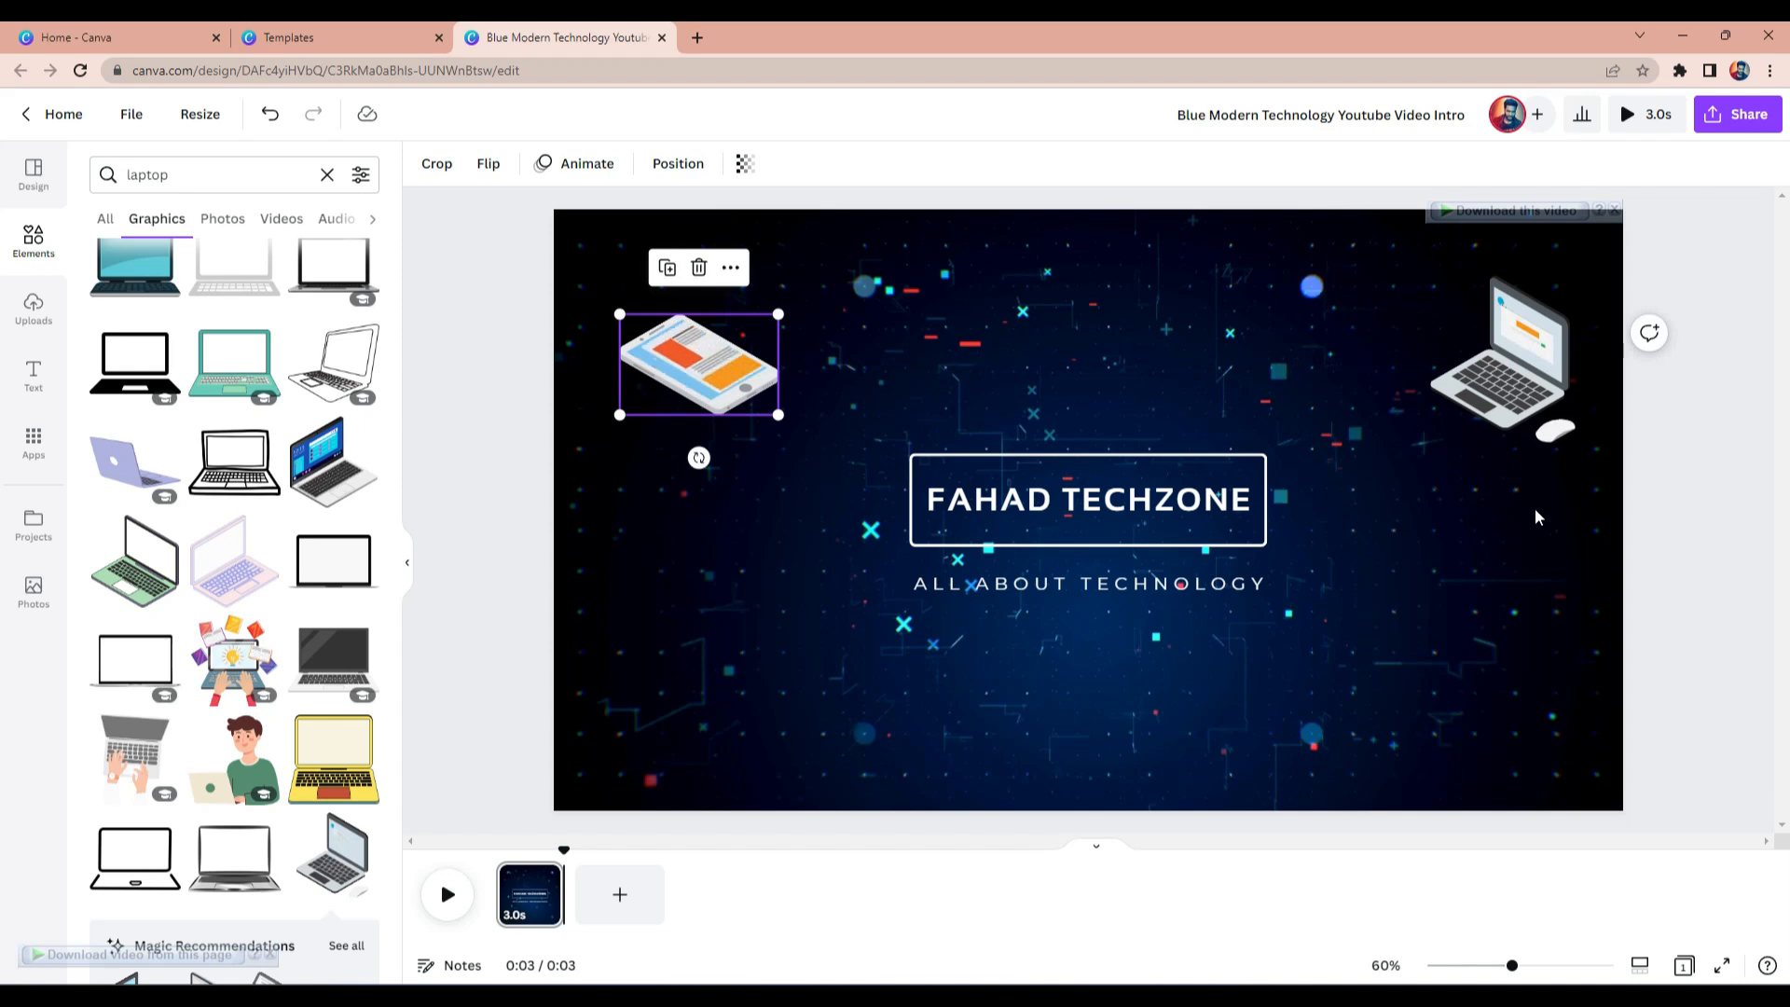
pyautogui.moveTo(1526, 384)
pyautogui.mouseDown()
pyautogui.moveTo(1493, 384)
pyautogui.moveTo(1512, 384)
pyautogui.mouseUp()
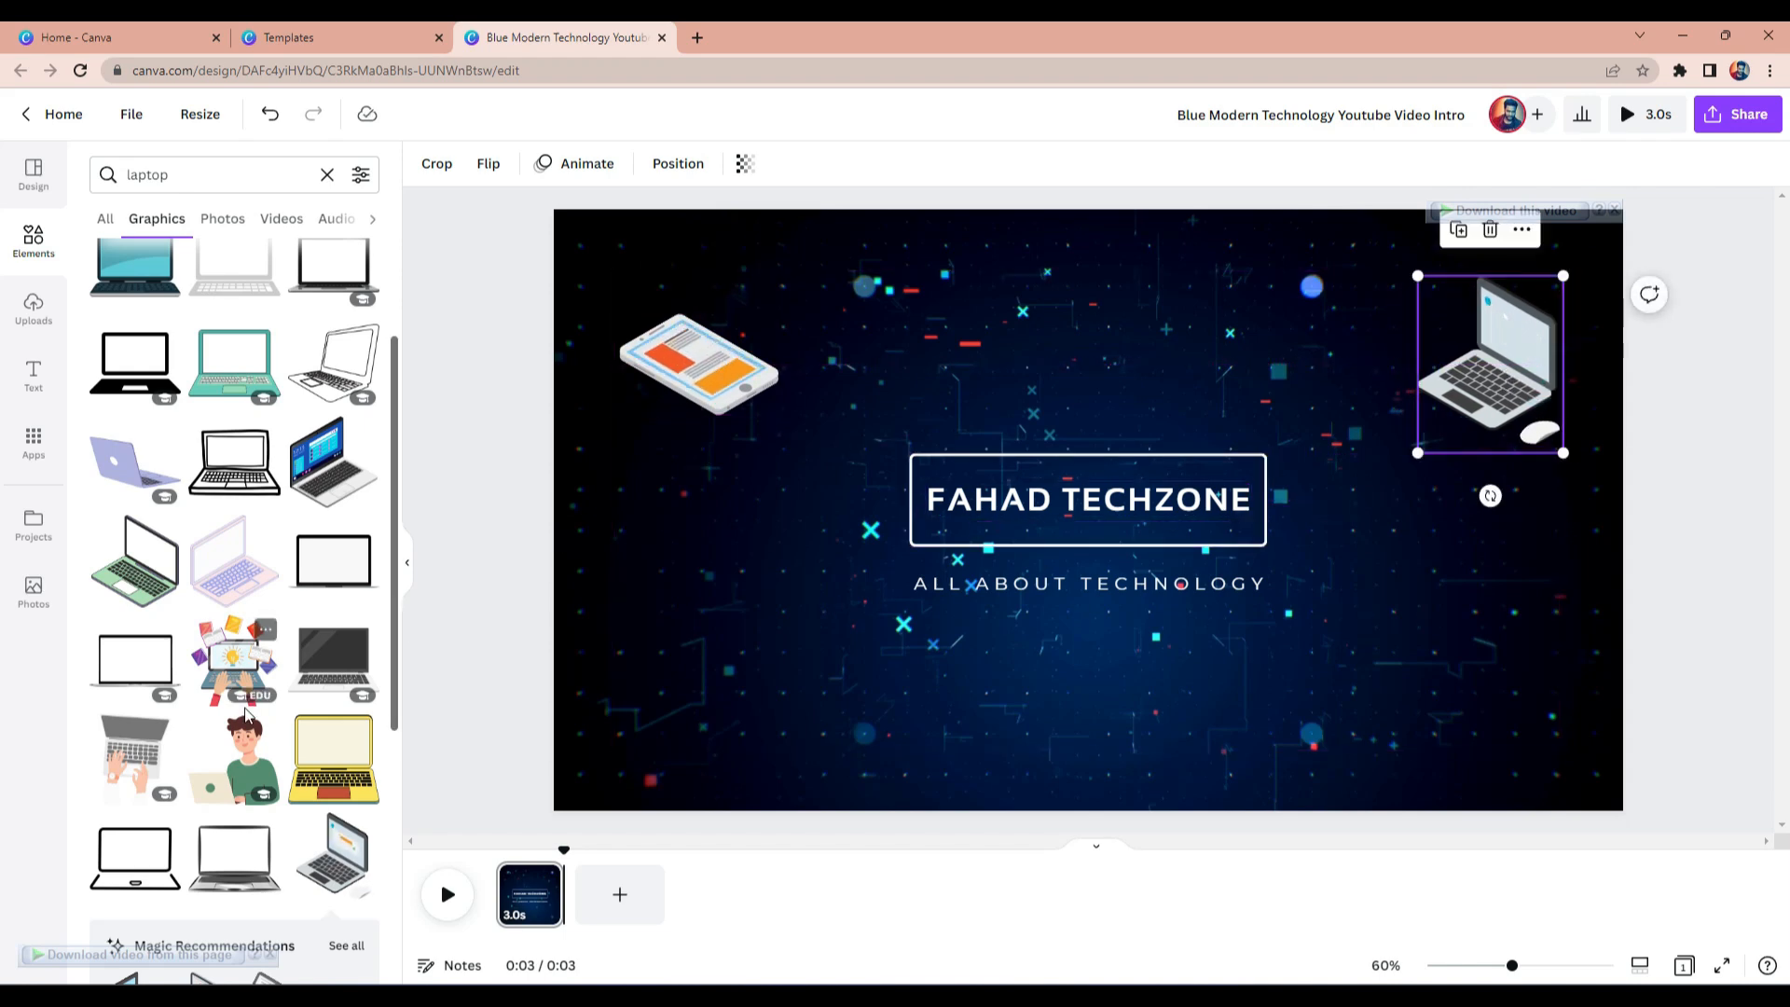
# Search the graphics library for "camera".
pyautogui.click(169, 176)
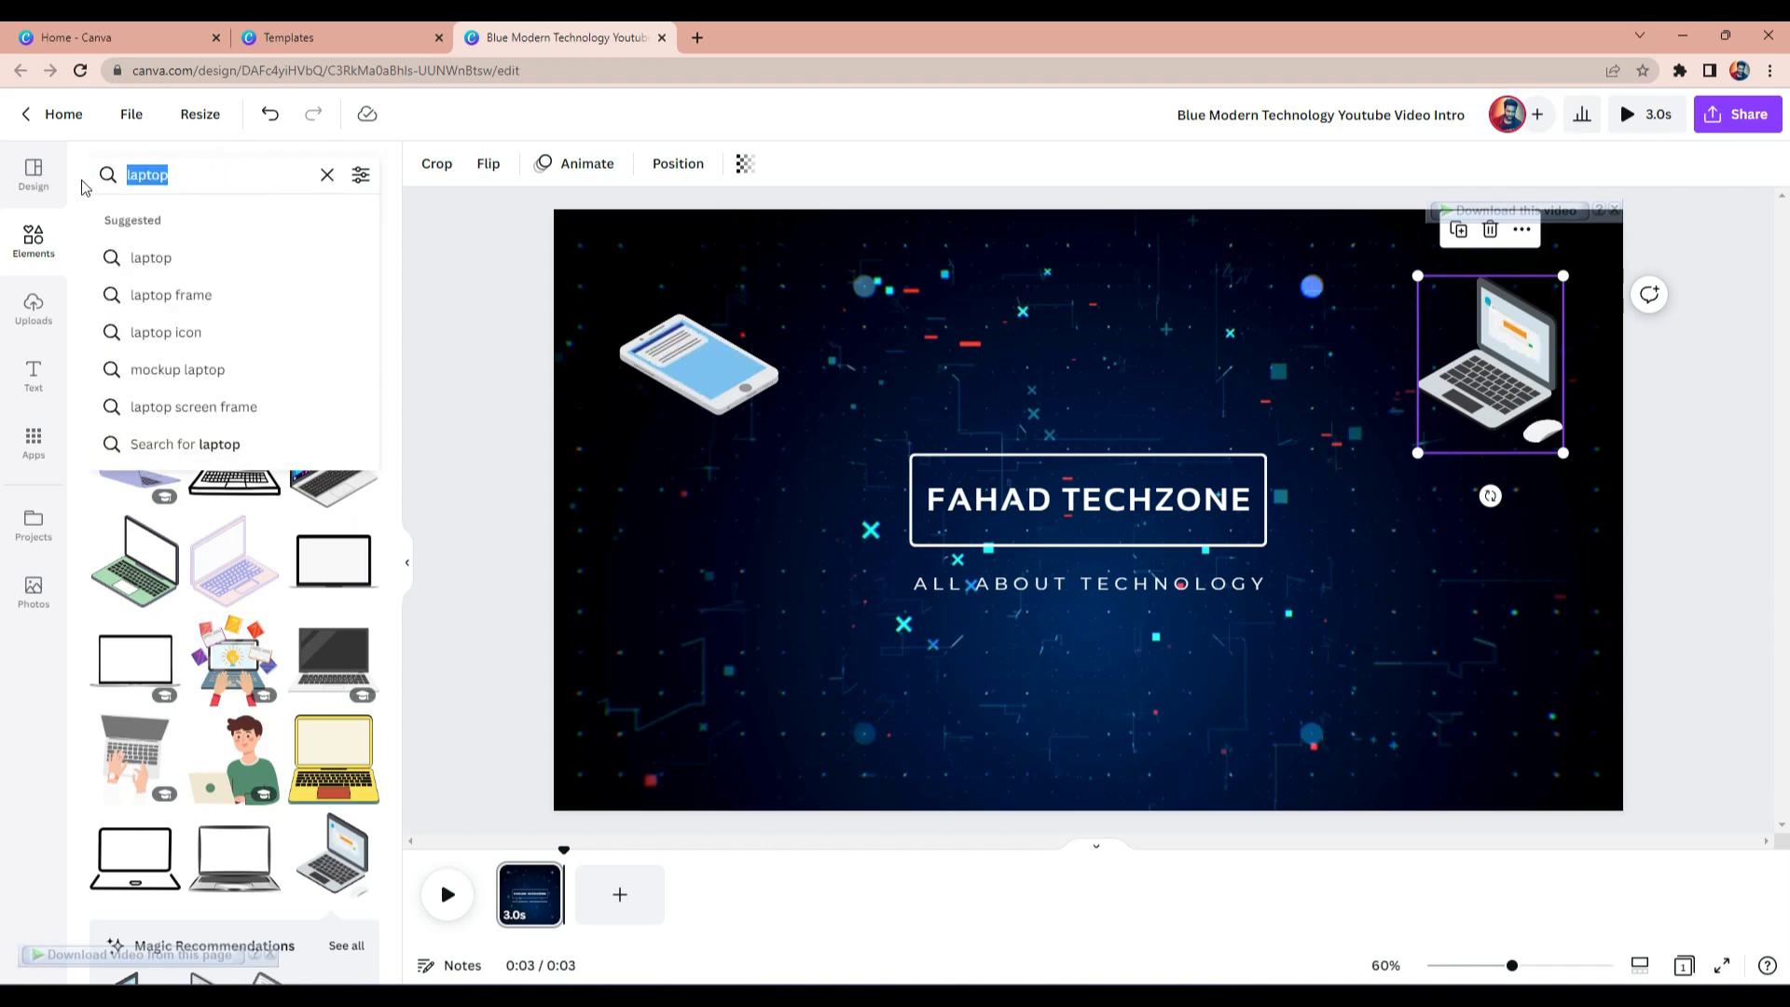
pyautogui.write('came')
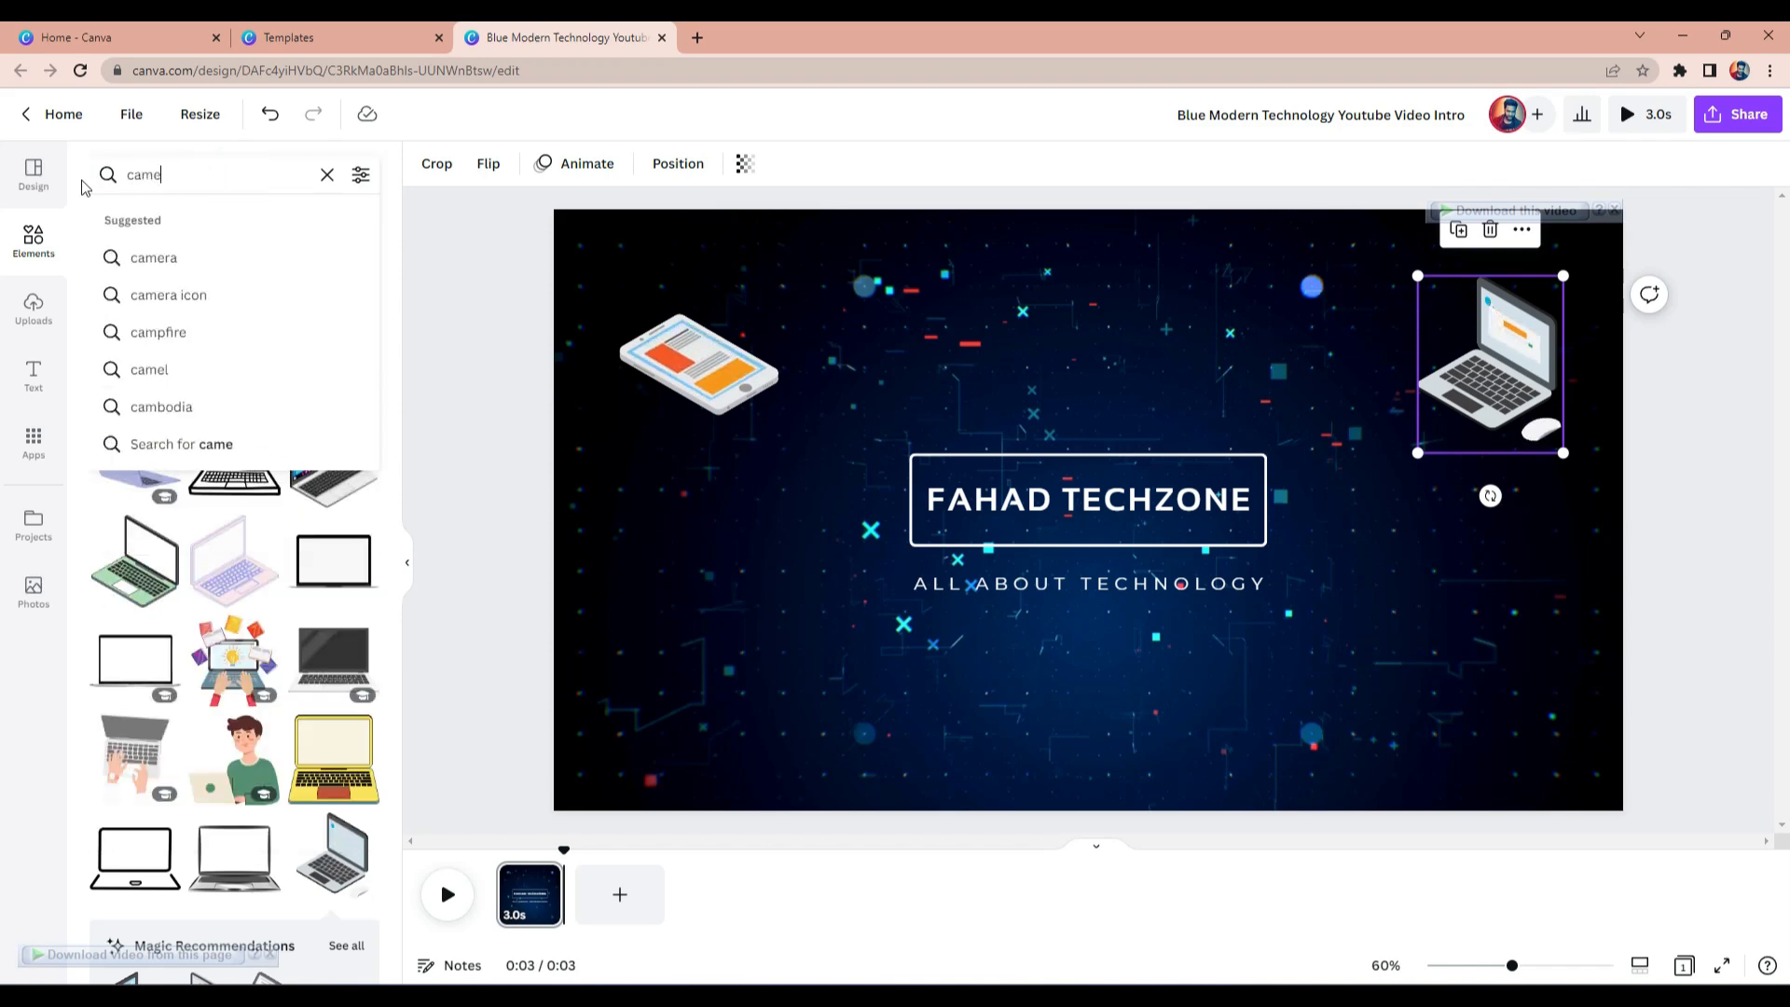
pyautogui.write('ra')
pyautogui.press('Return')
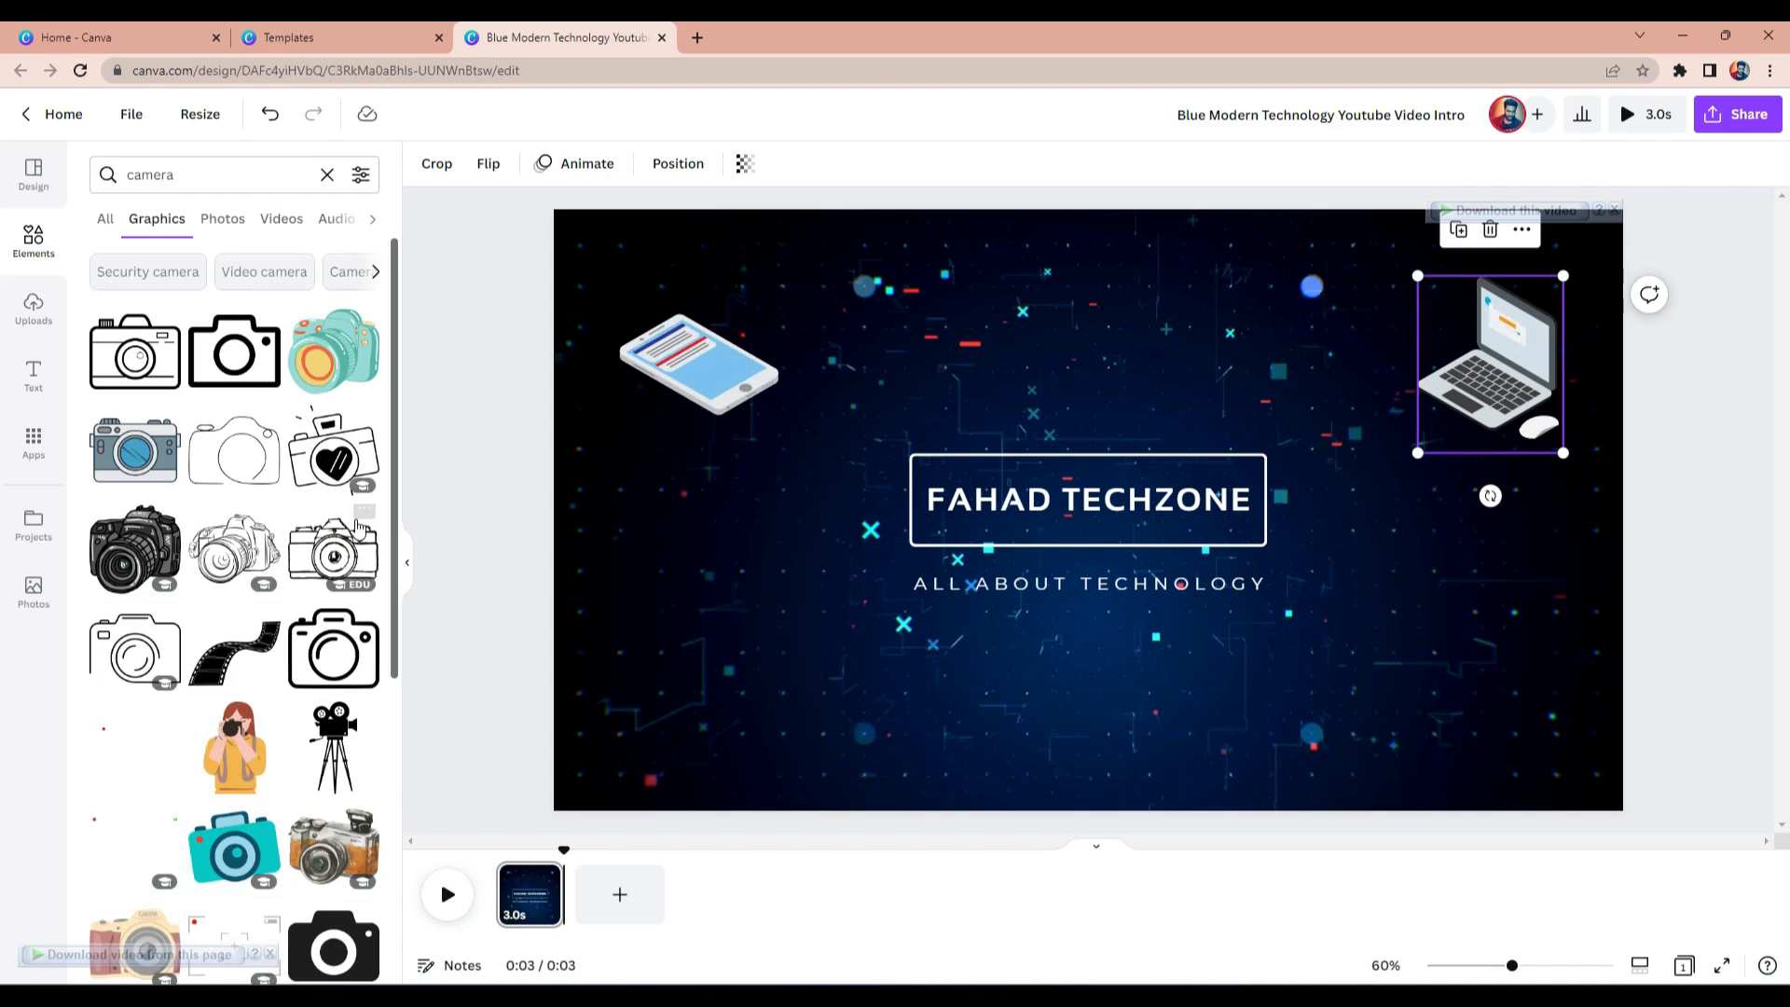
# Add the grey camera graphic with a red heart, shrink it, and place it in the page's lower-left area below the phone.
pyautogui.scroll(-3, 234, 651)
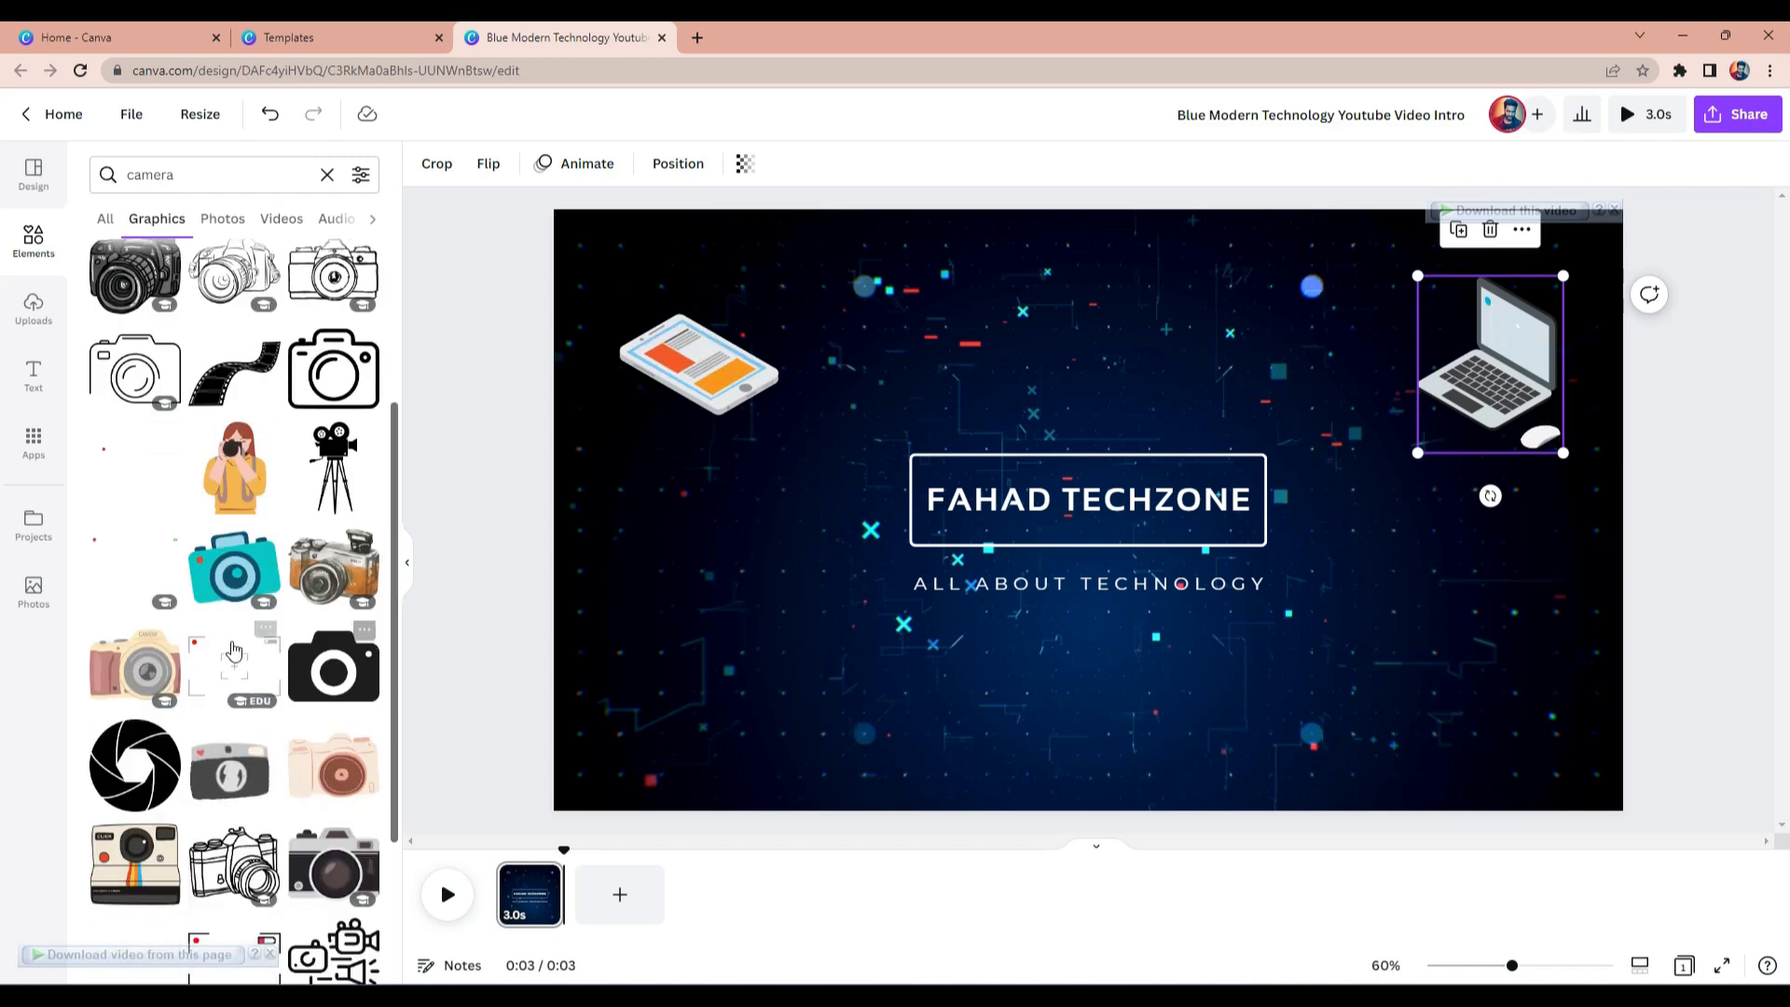
pyautogui.scroll(-3, 233, 772)
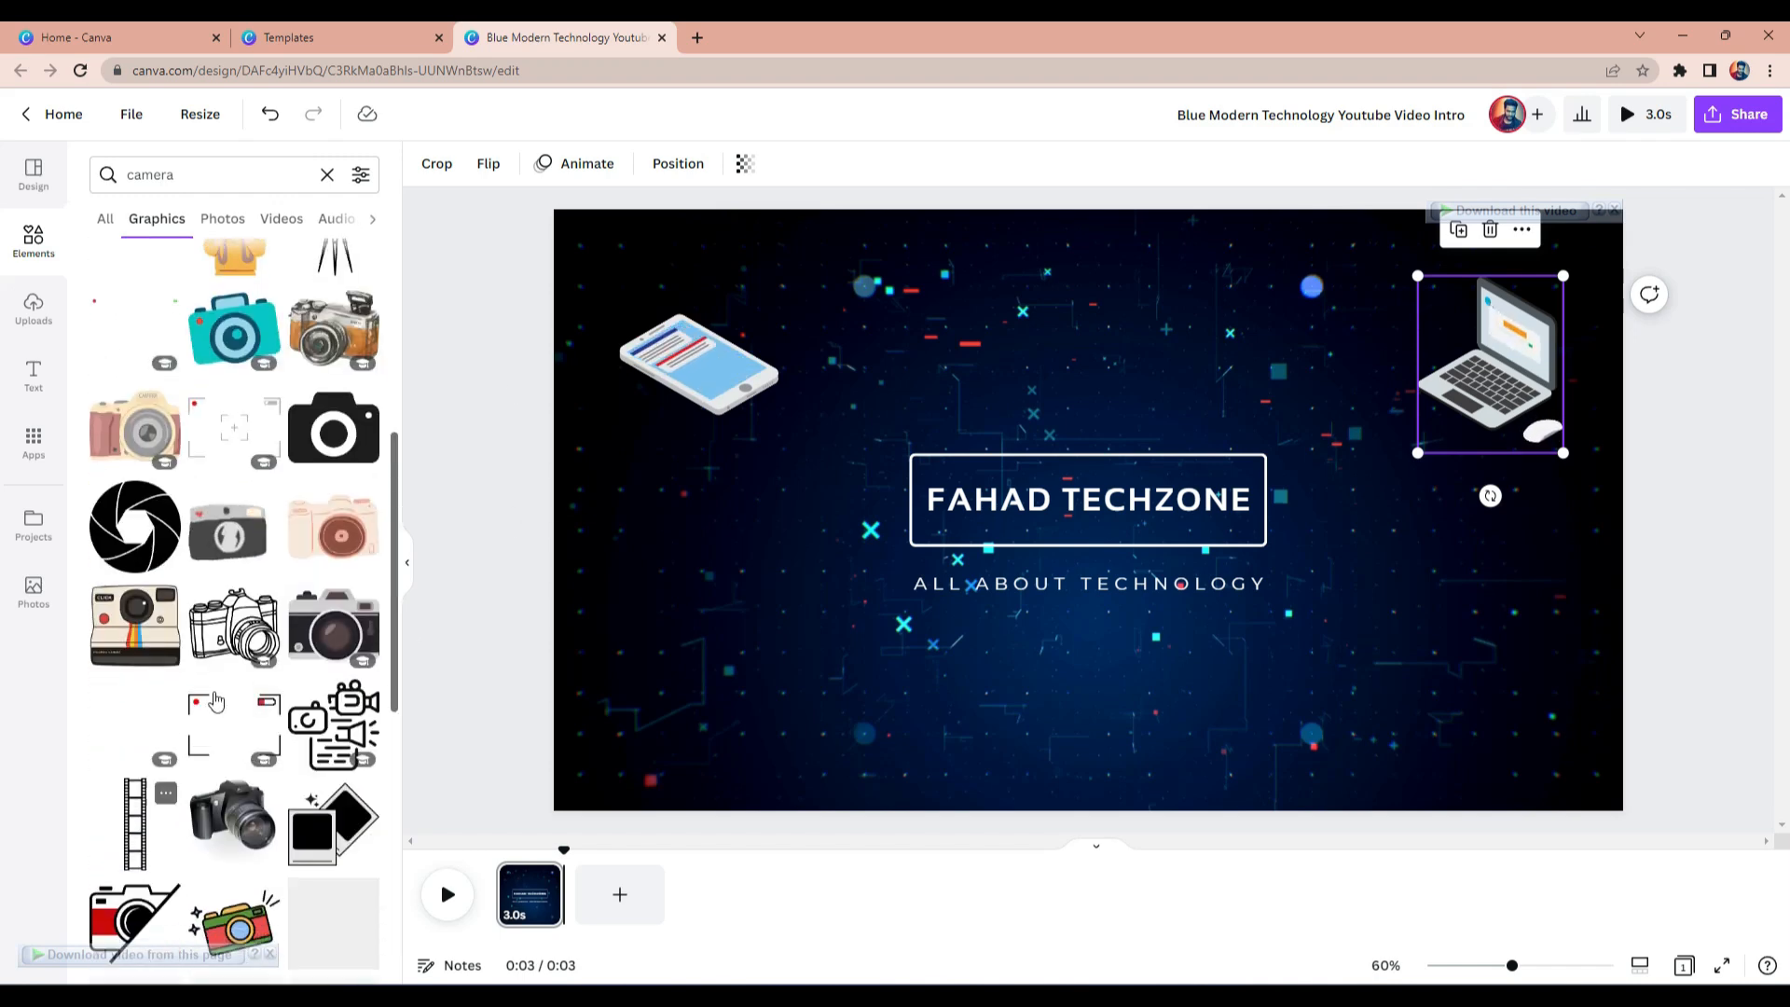
pyautogui.moveTo(222, 557); pyautogui.dragTo(615, 564)
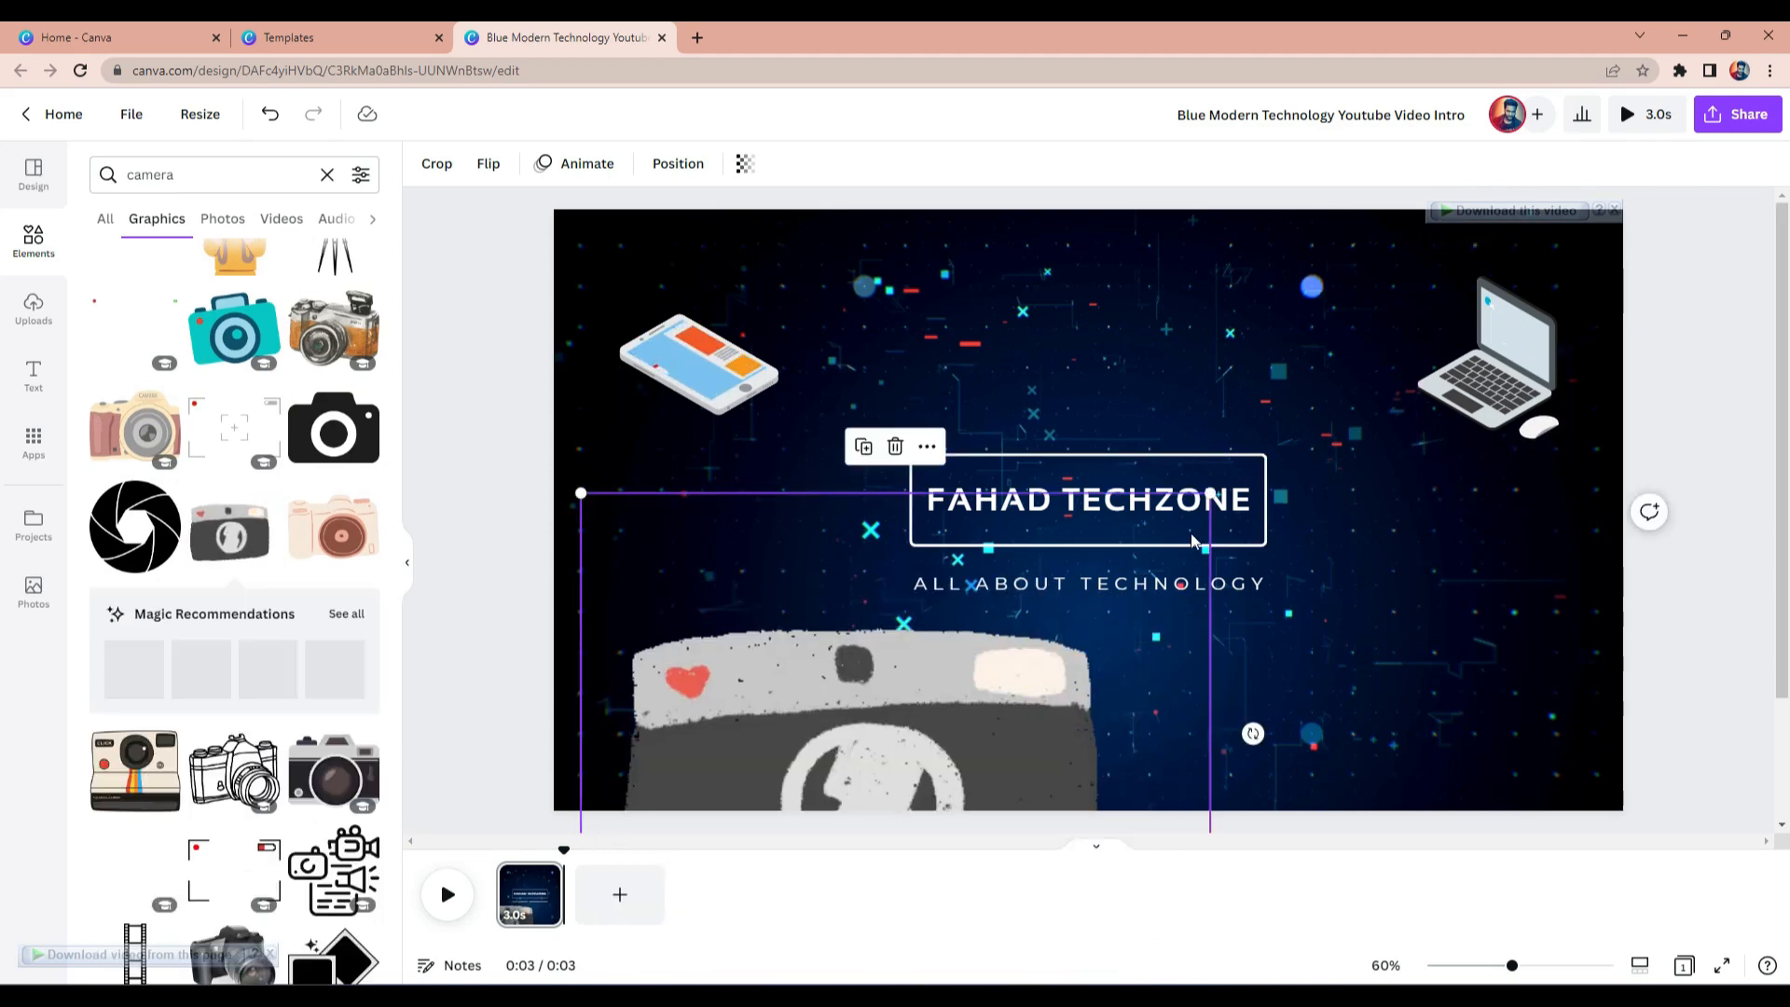
pyautogui.moveTo(1210, 492); pyautogui.dragTo(811, 607)
pyautogui.moveTo(730, 695); pyautogui.dragTo(716, 685)
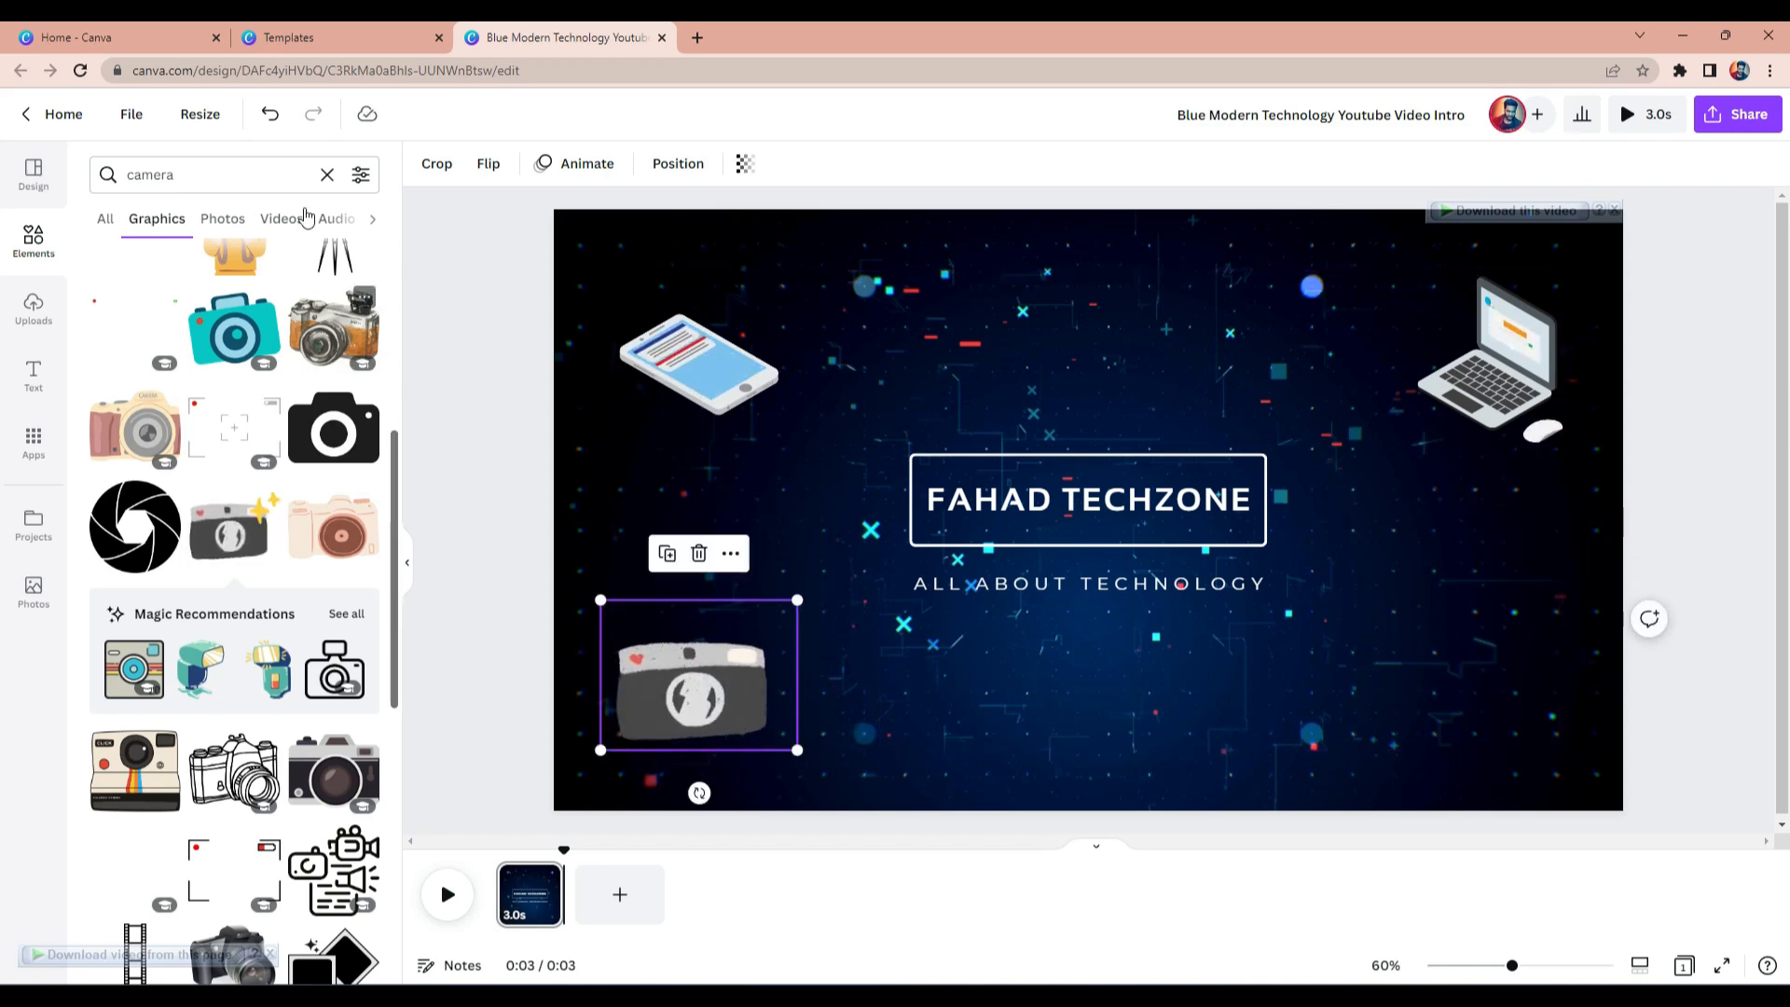
# Search the graphics library for "drone".
pyautogui.doubleClick(231, 175)
pyautogui.write('drone')
pyautogui.press('Return')
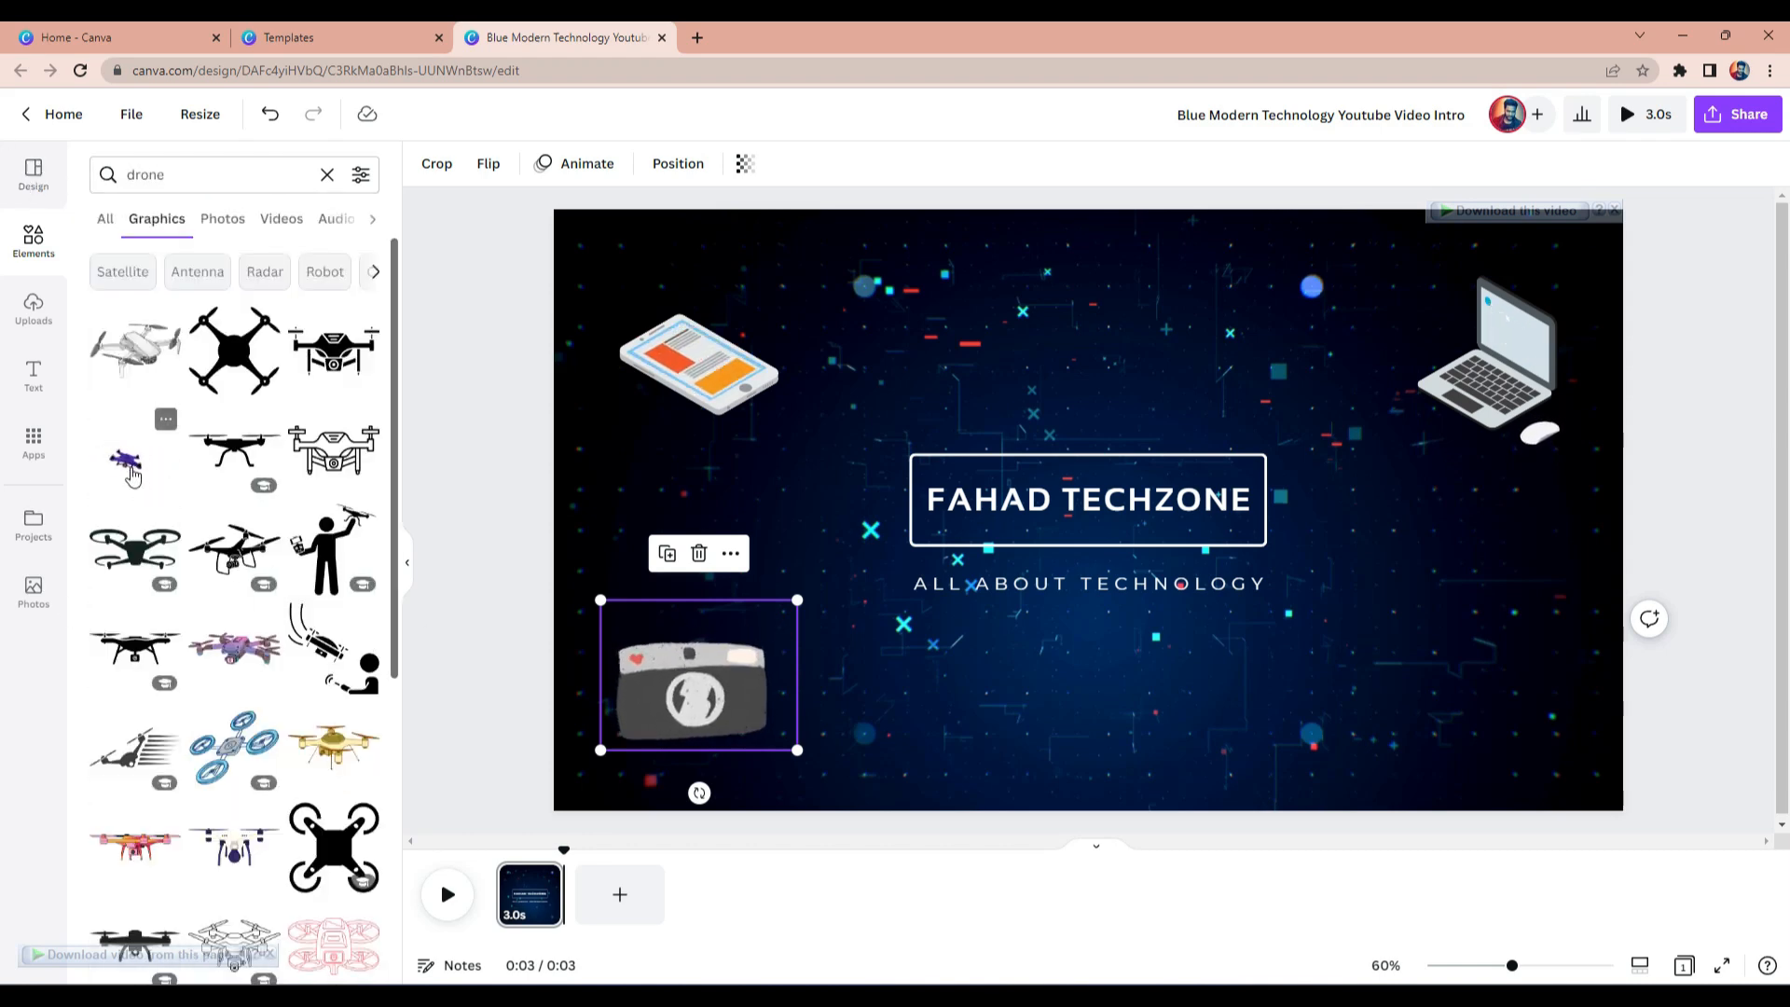
# Add the animated purple drone graphic, shrink it, and place it in the page's lower-right area below the laptop.
pyautogui.moveTo(134, 454); pyautogui.dragTo(1371, 741)
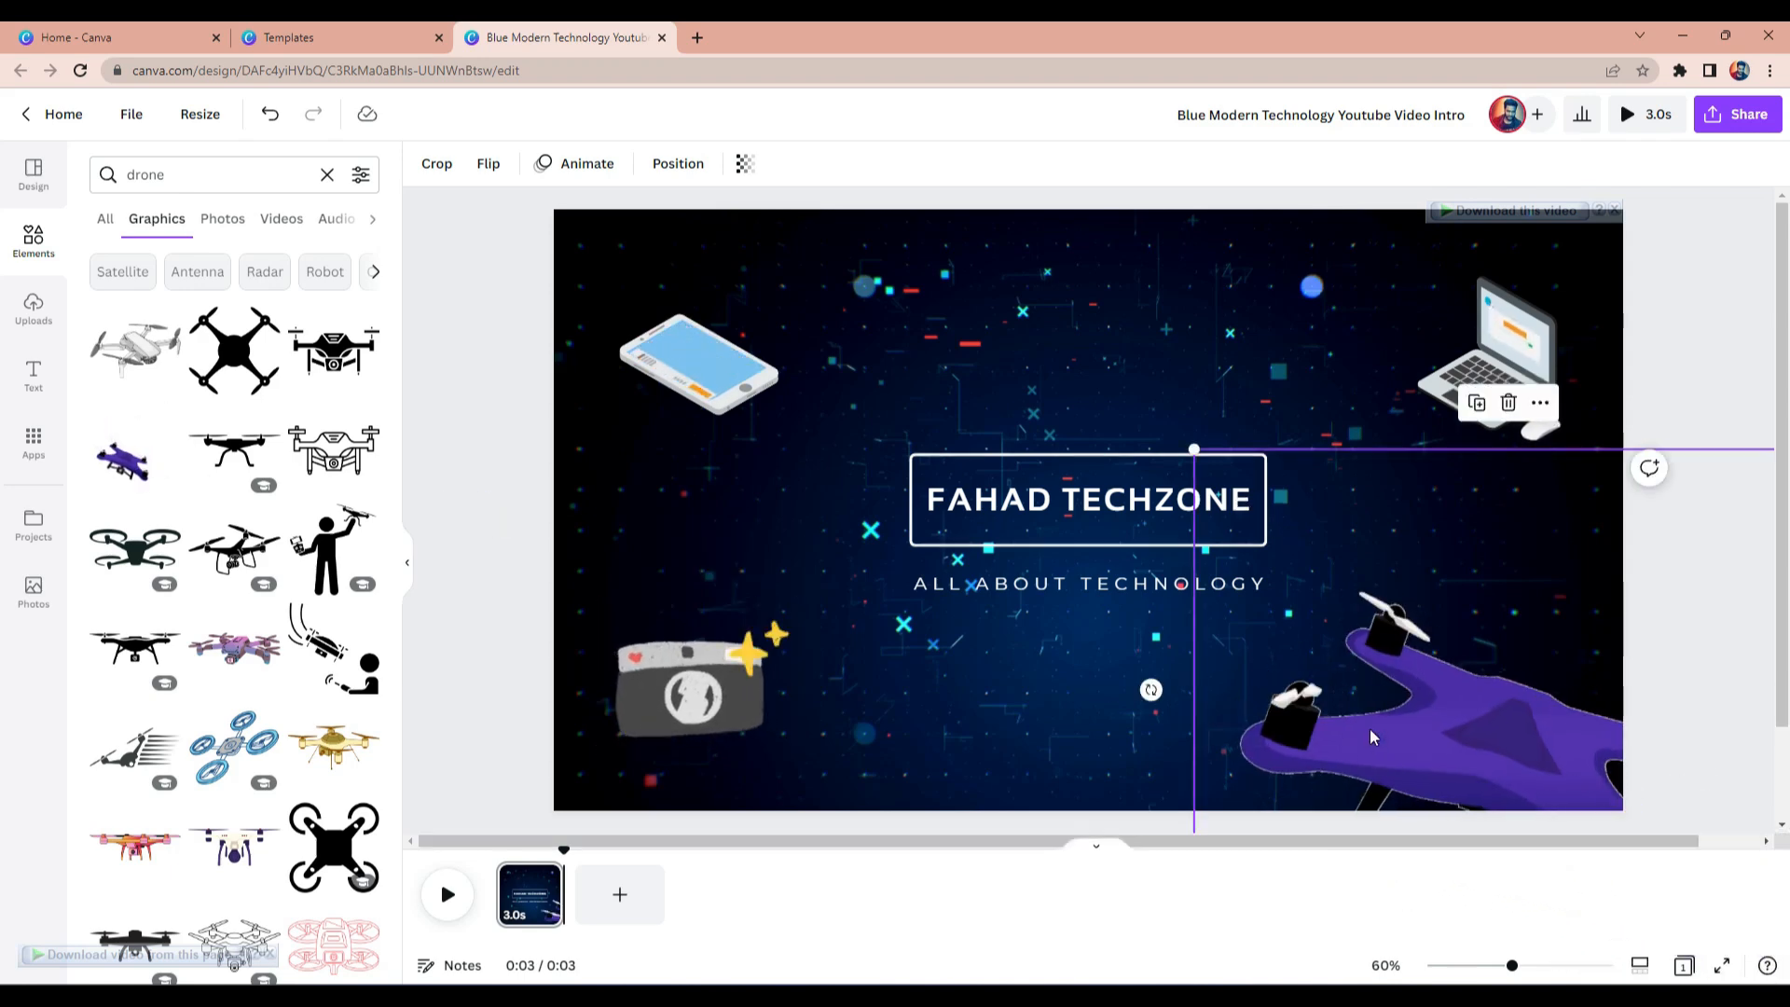
pyautogui.moveTo(1194, 449); pyautogui.dragTo(1445, 633)
pyautogui.moveTo(1519, 743); pyautogui.dragTo(963, 493)
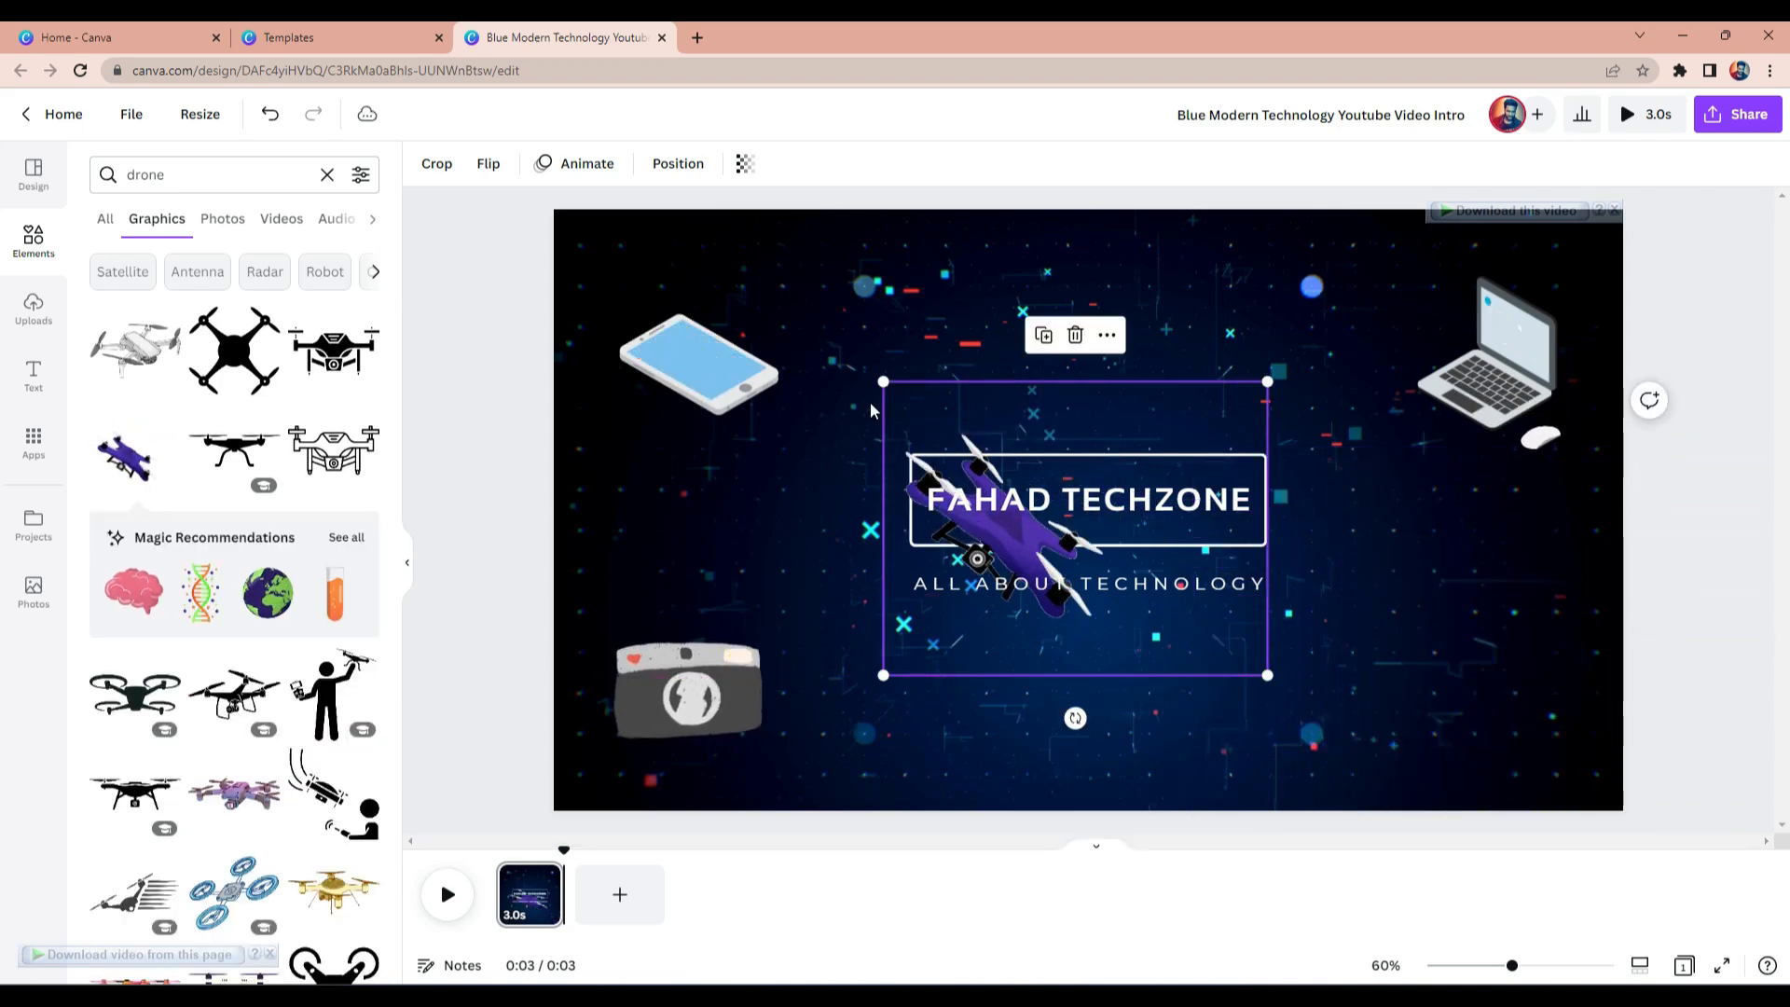
pyautogui.moveTo(883, 381); pyautogui.dragTo(989, 463)
pyautogui.moveTo(1111, 628); pyautogui.dragTo(1423, 723)
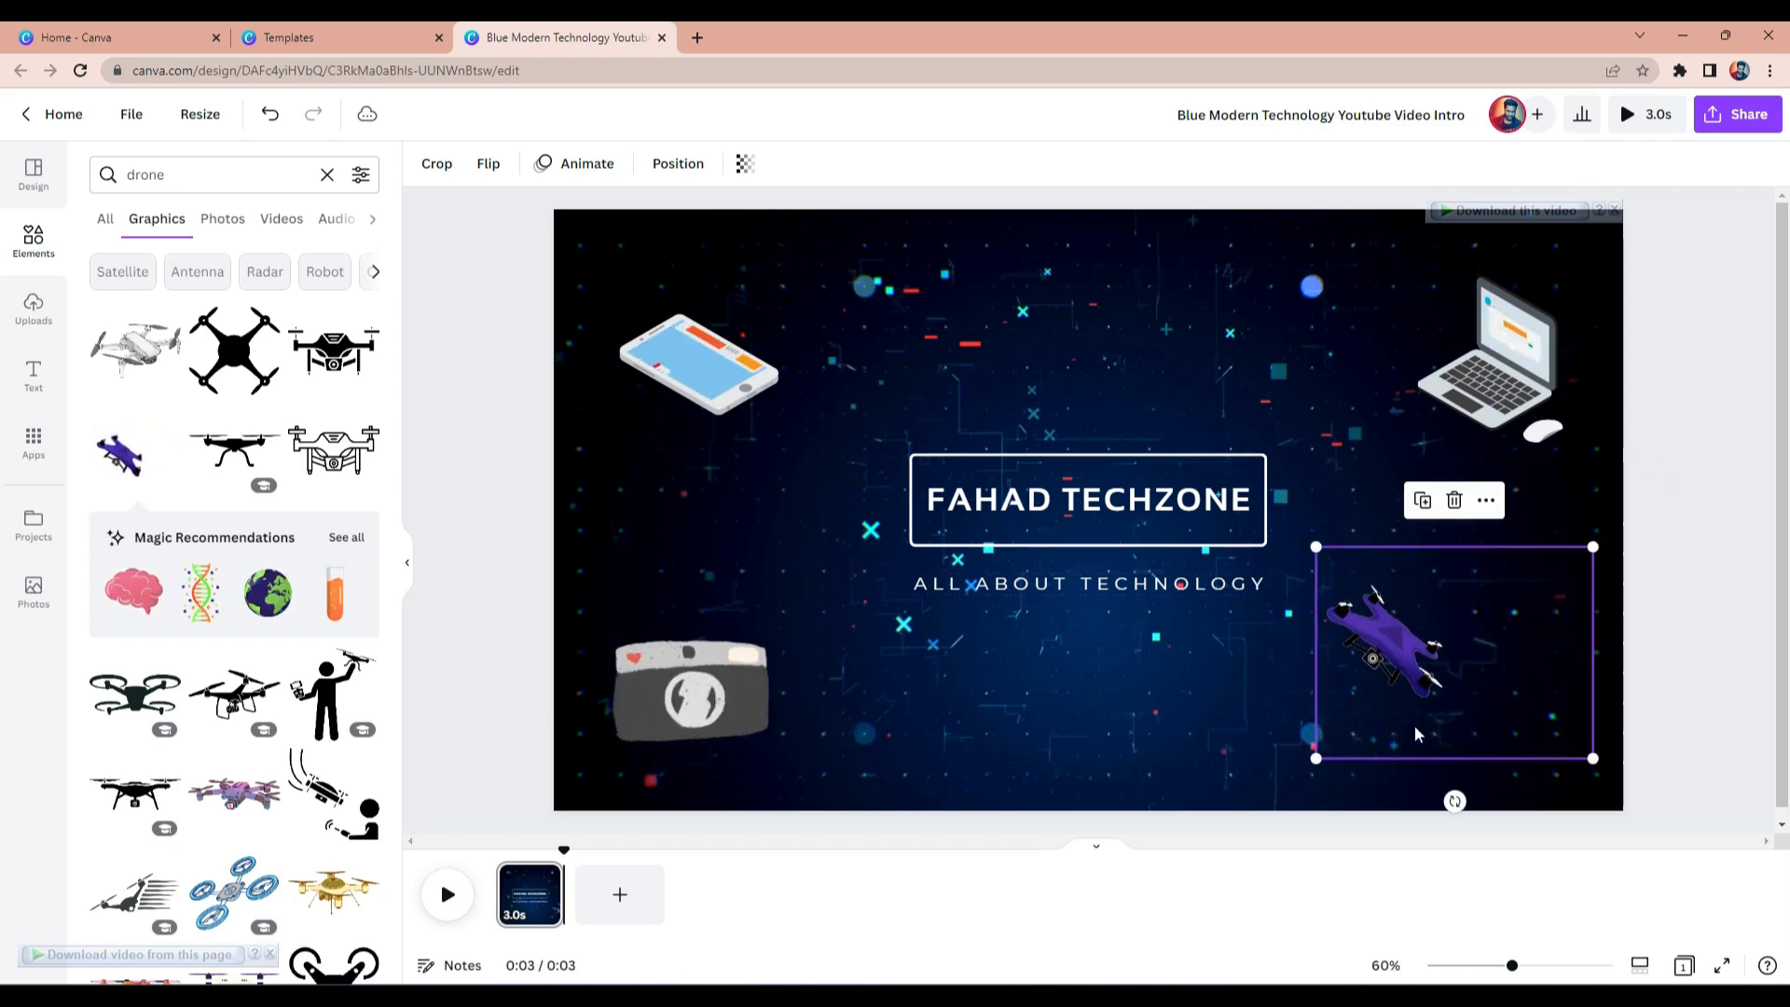
# Play the intro to check all four tech graphics and look through more drone graphics.
pyautogui.click(1695, 512)
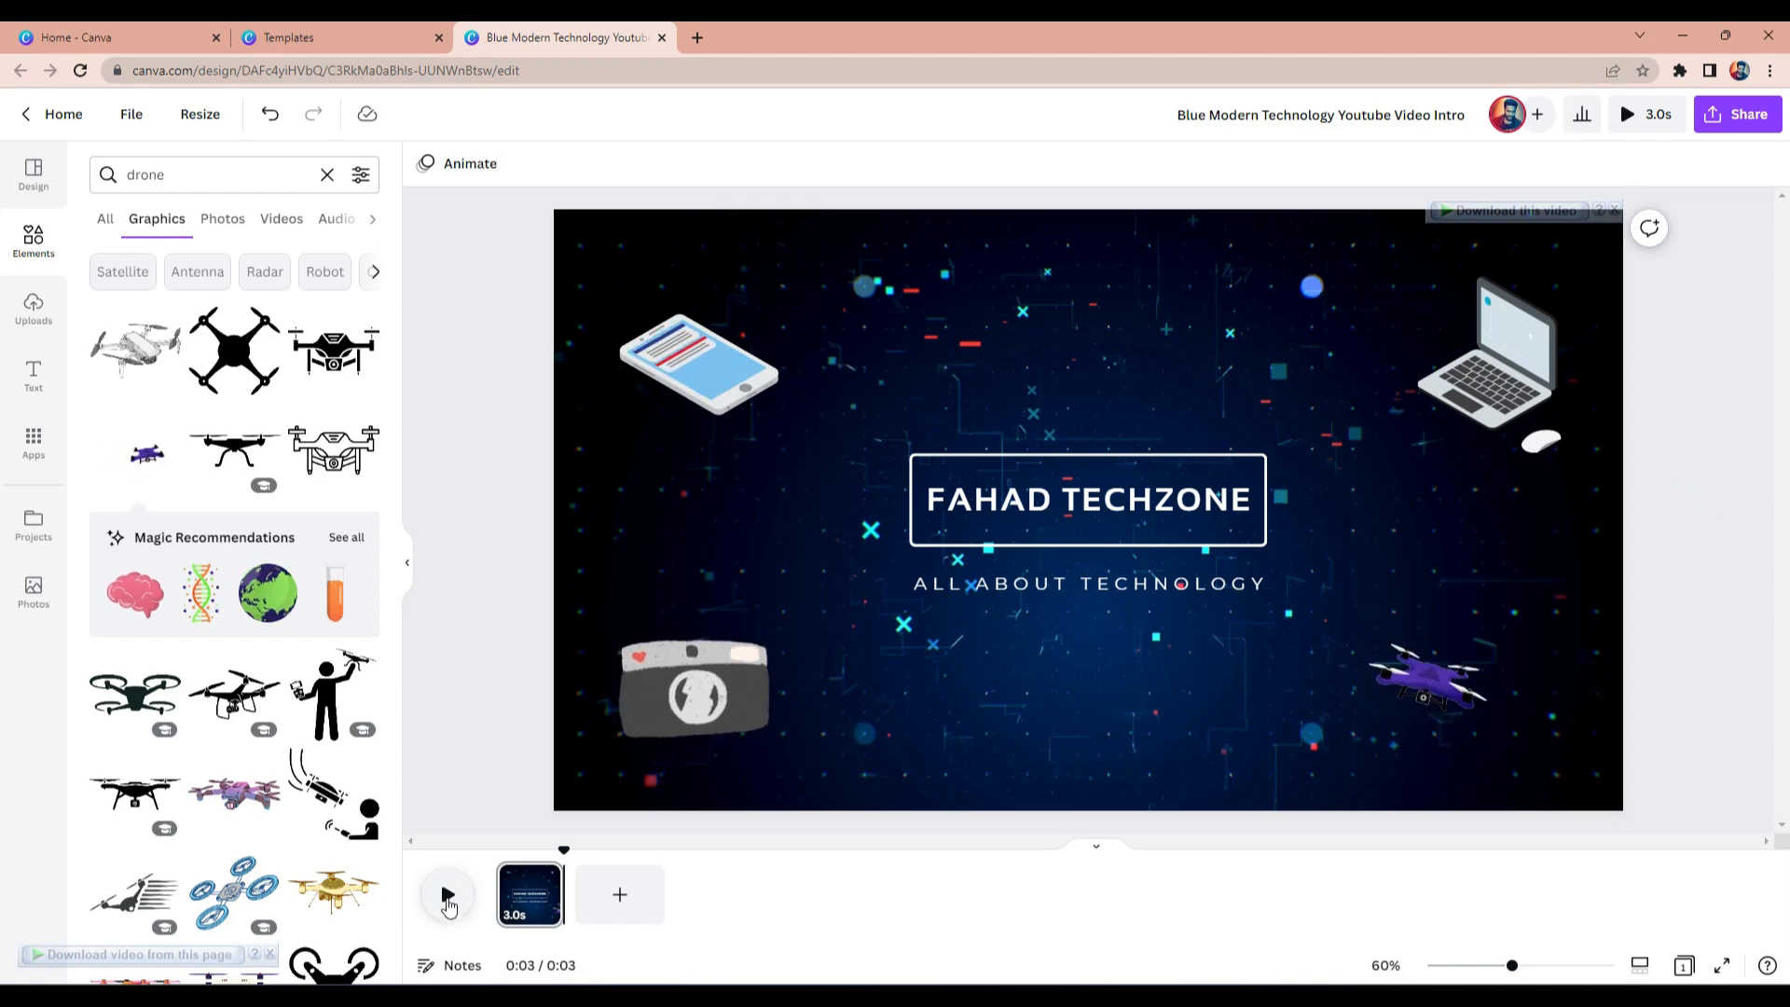
pyautogui.click(448, 897)
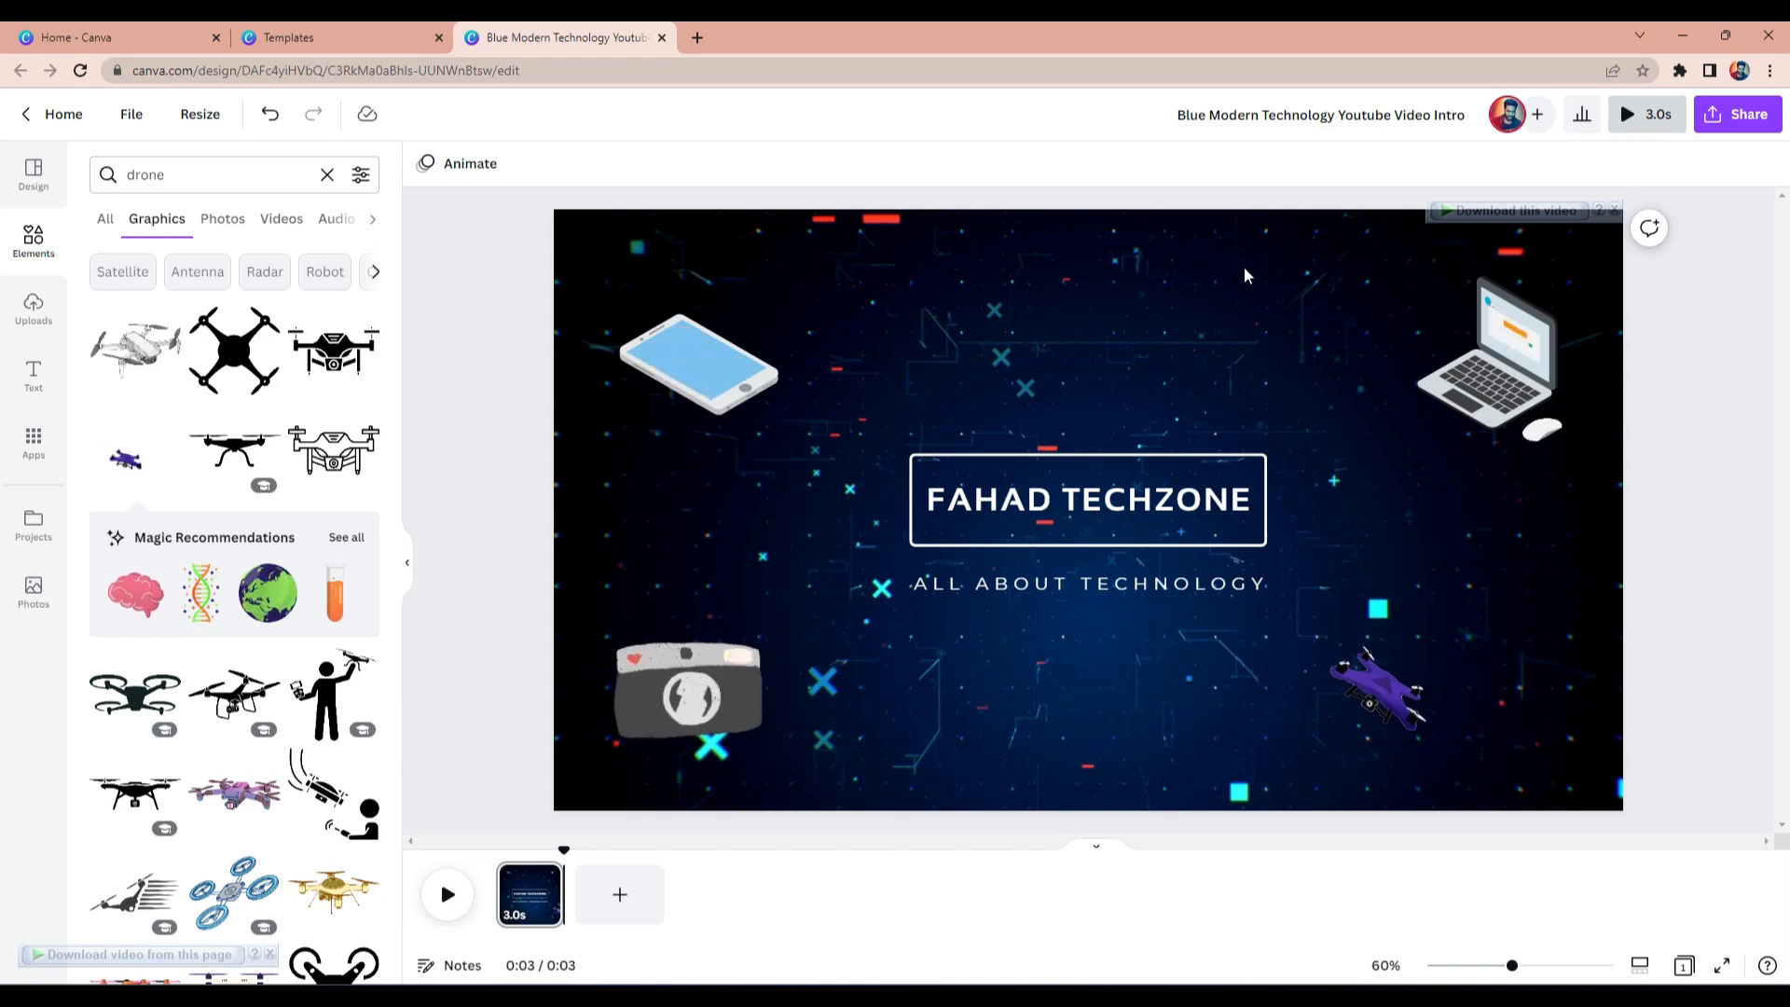
pyautogui.click(707, 353)
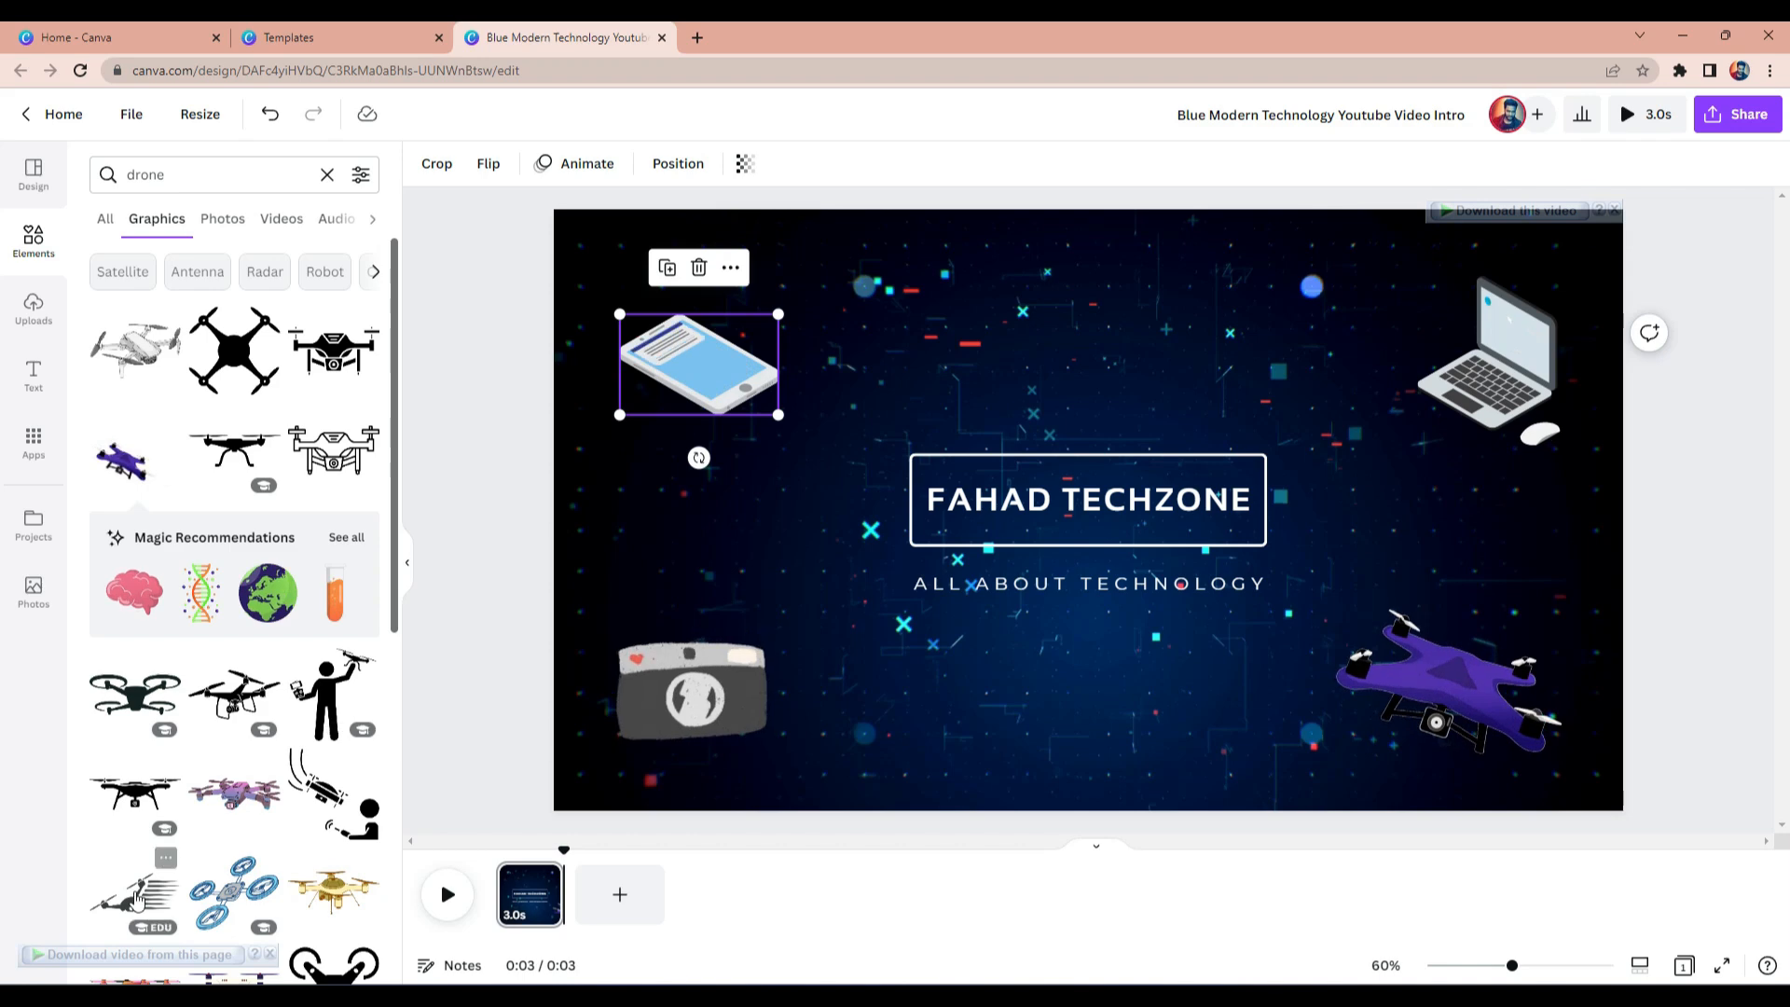
pyautogui.scroll(-6, 282, 627)
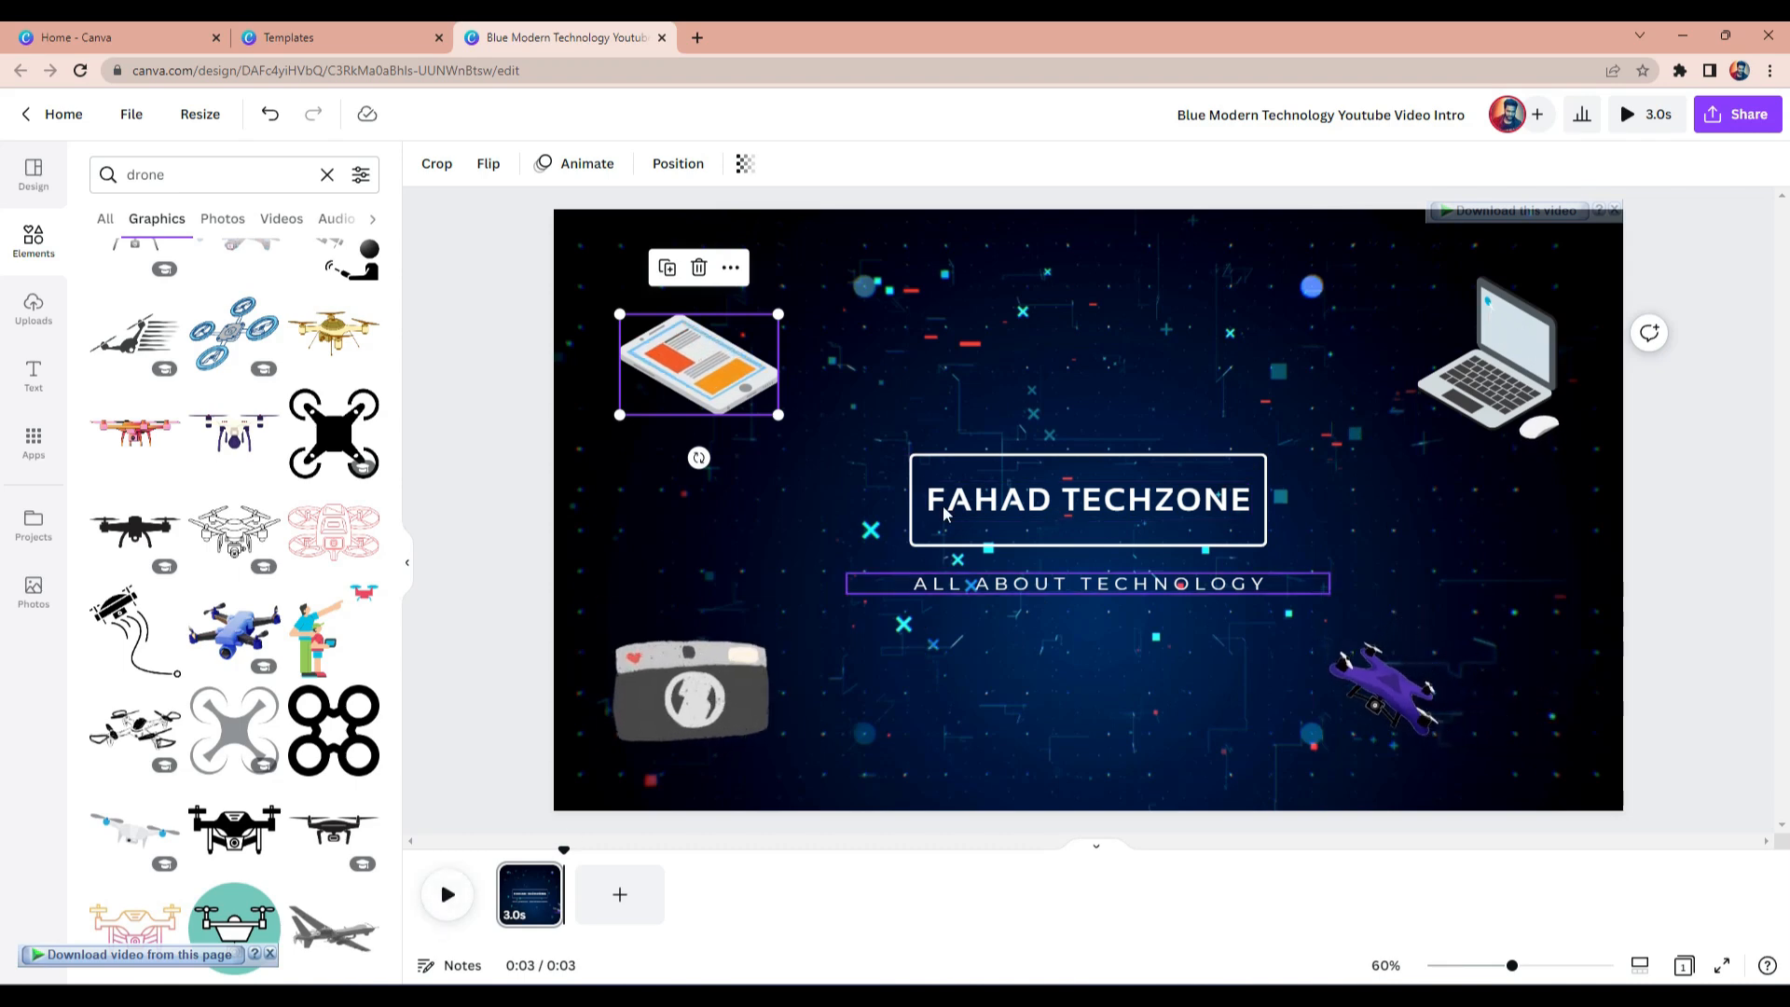
pyautogui.click(456, 447)
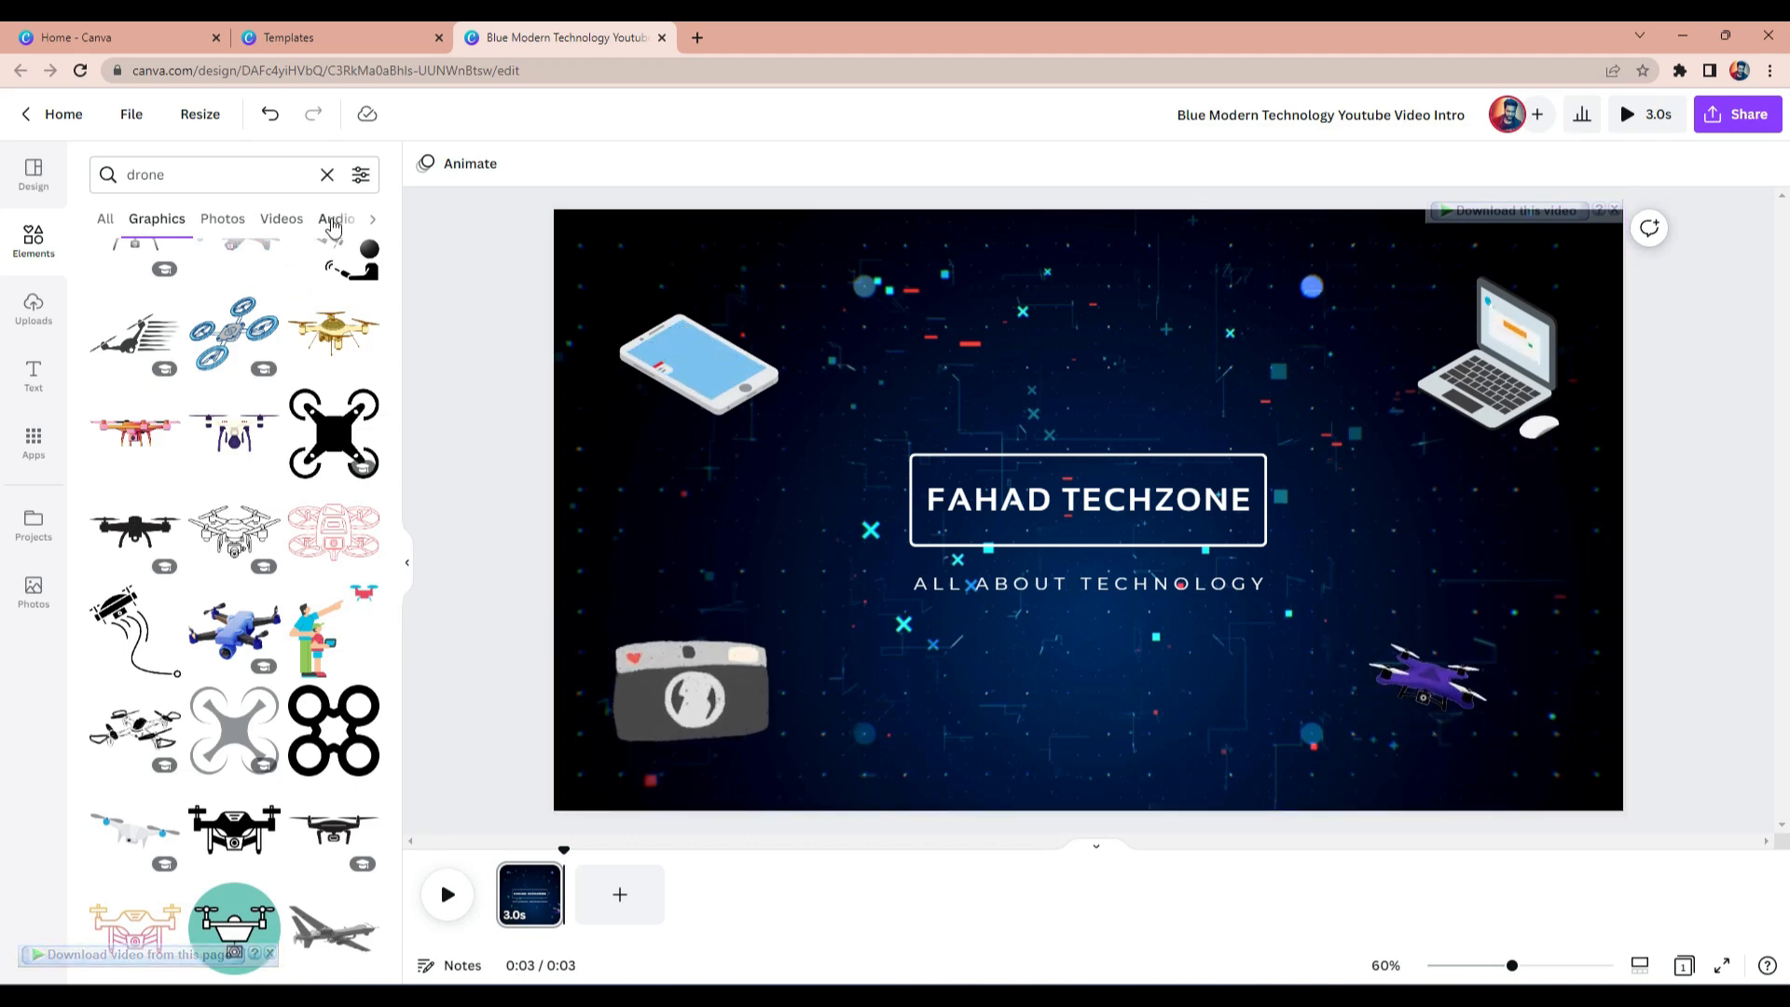
# Search the elements library for "intro" and show the matching audio tracks.
pyautogui.click(247, 177)
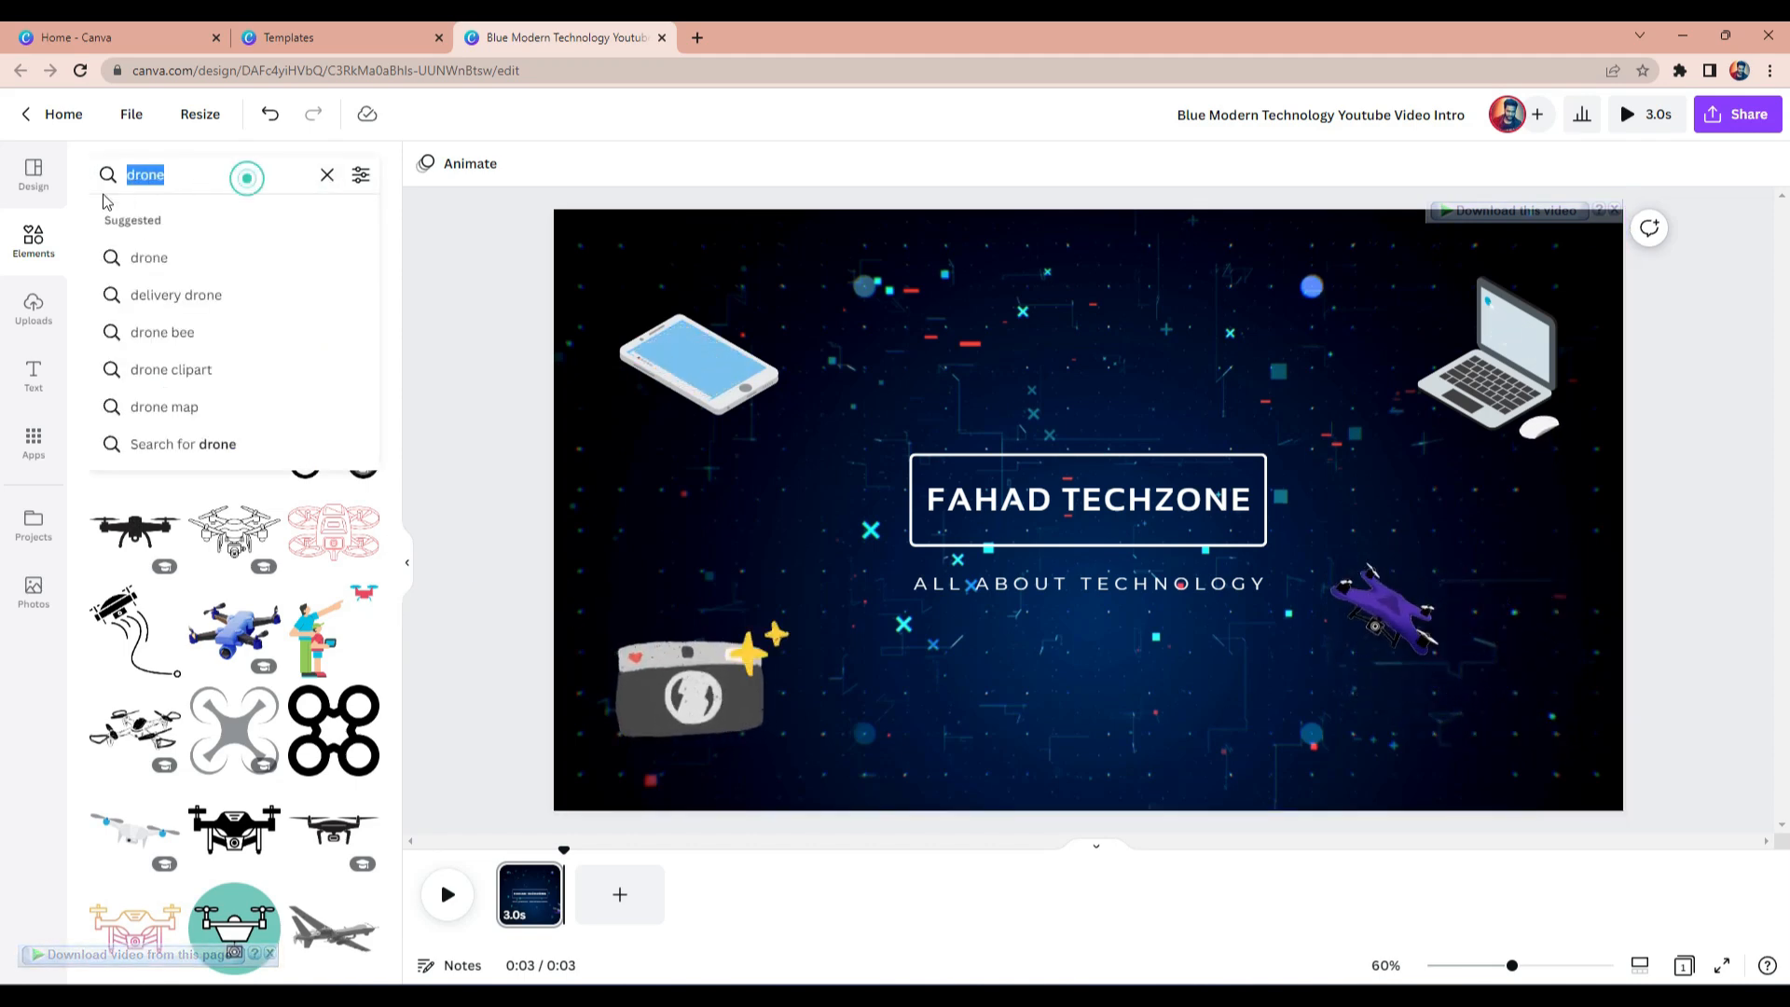
pyautogui.write('intro')
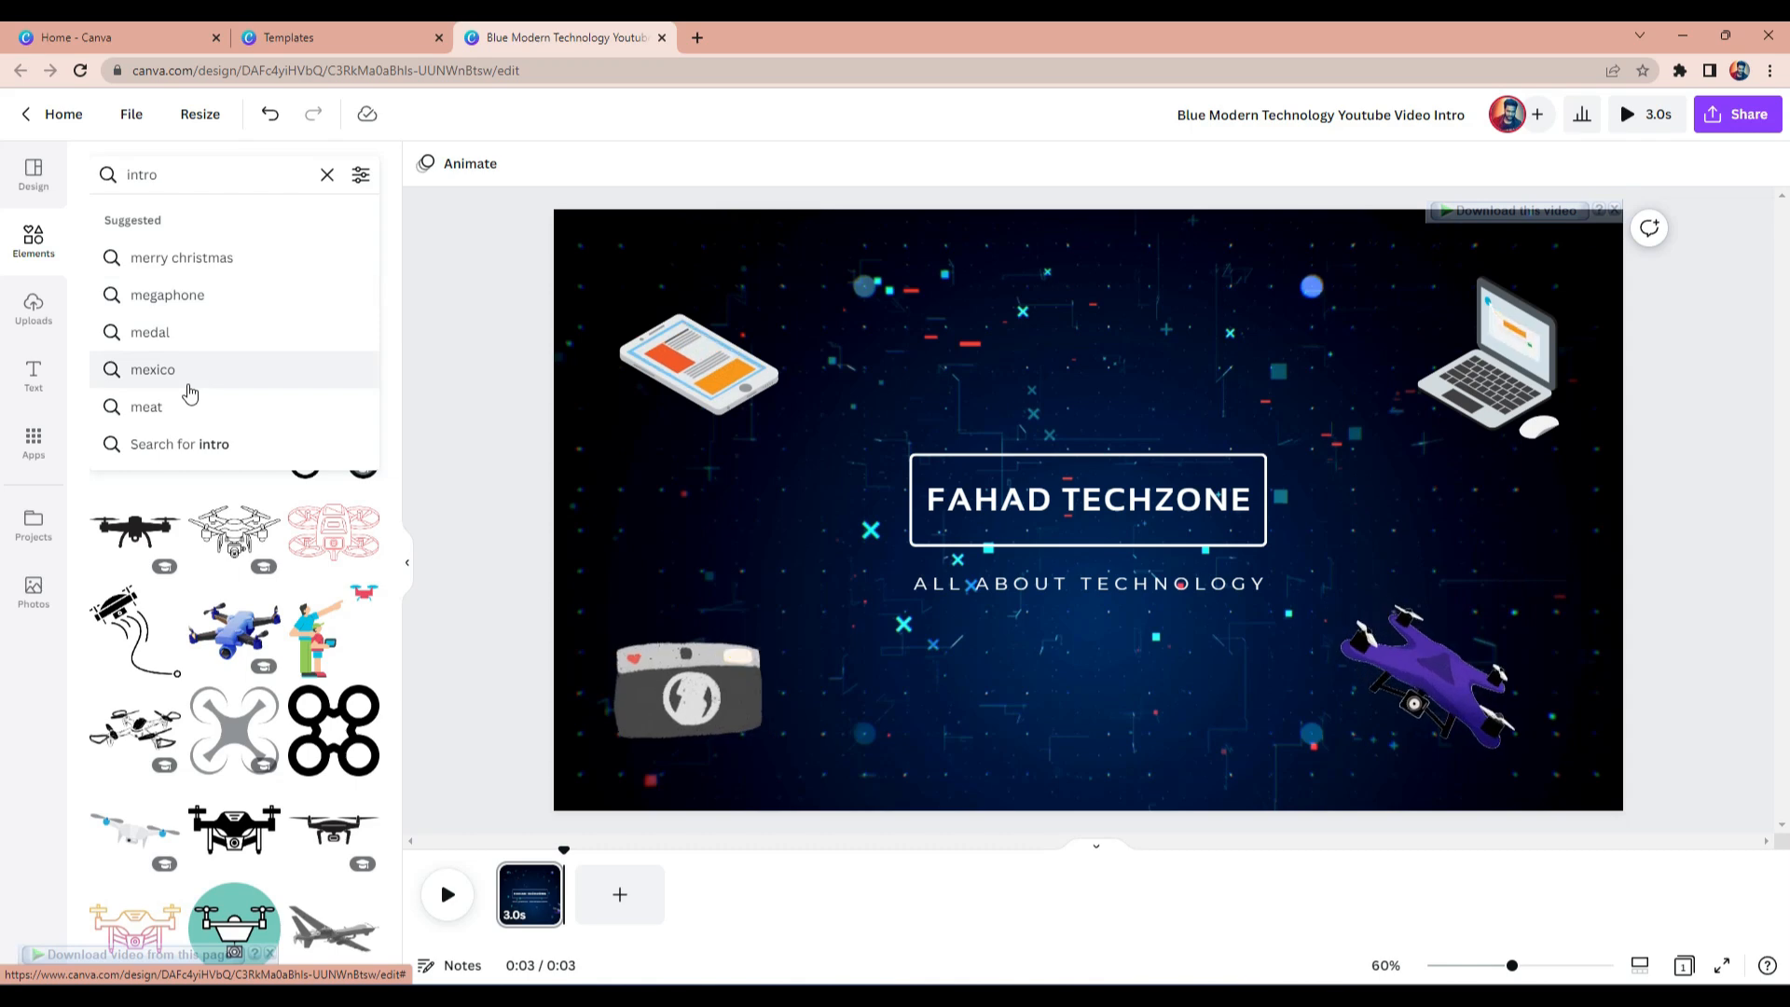
pyautogui.press('Return')
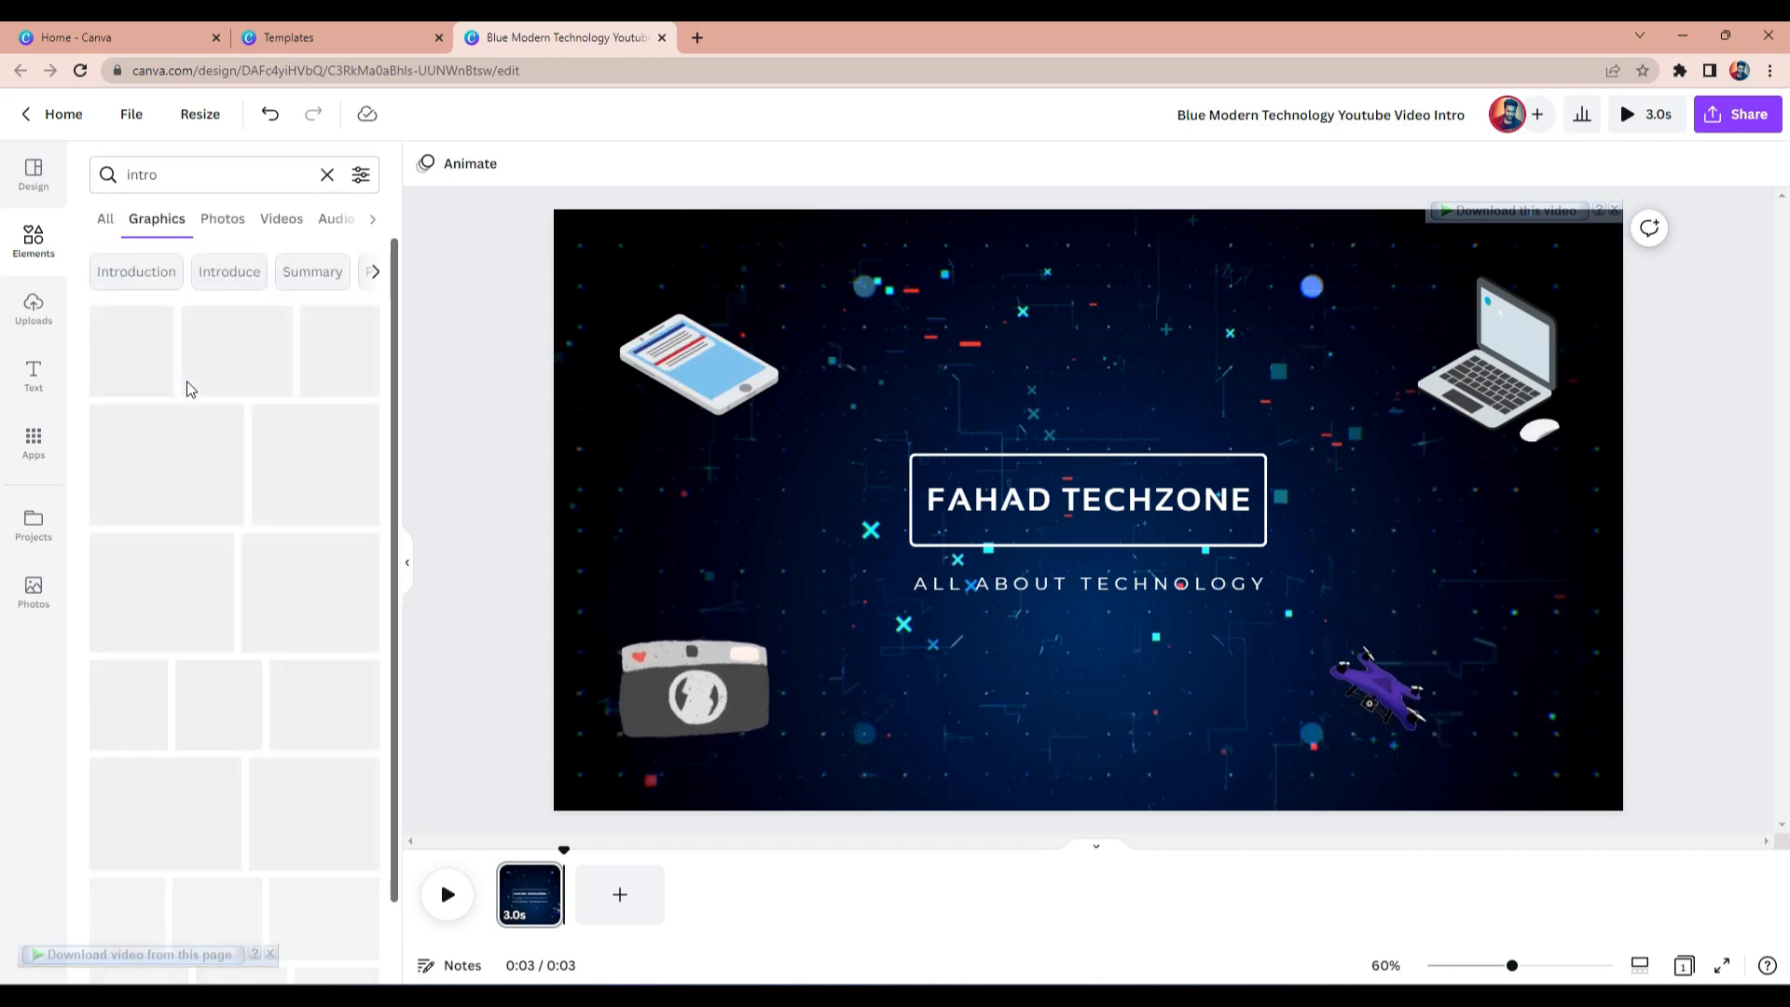
pyautogui.click(336, 223)
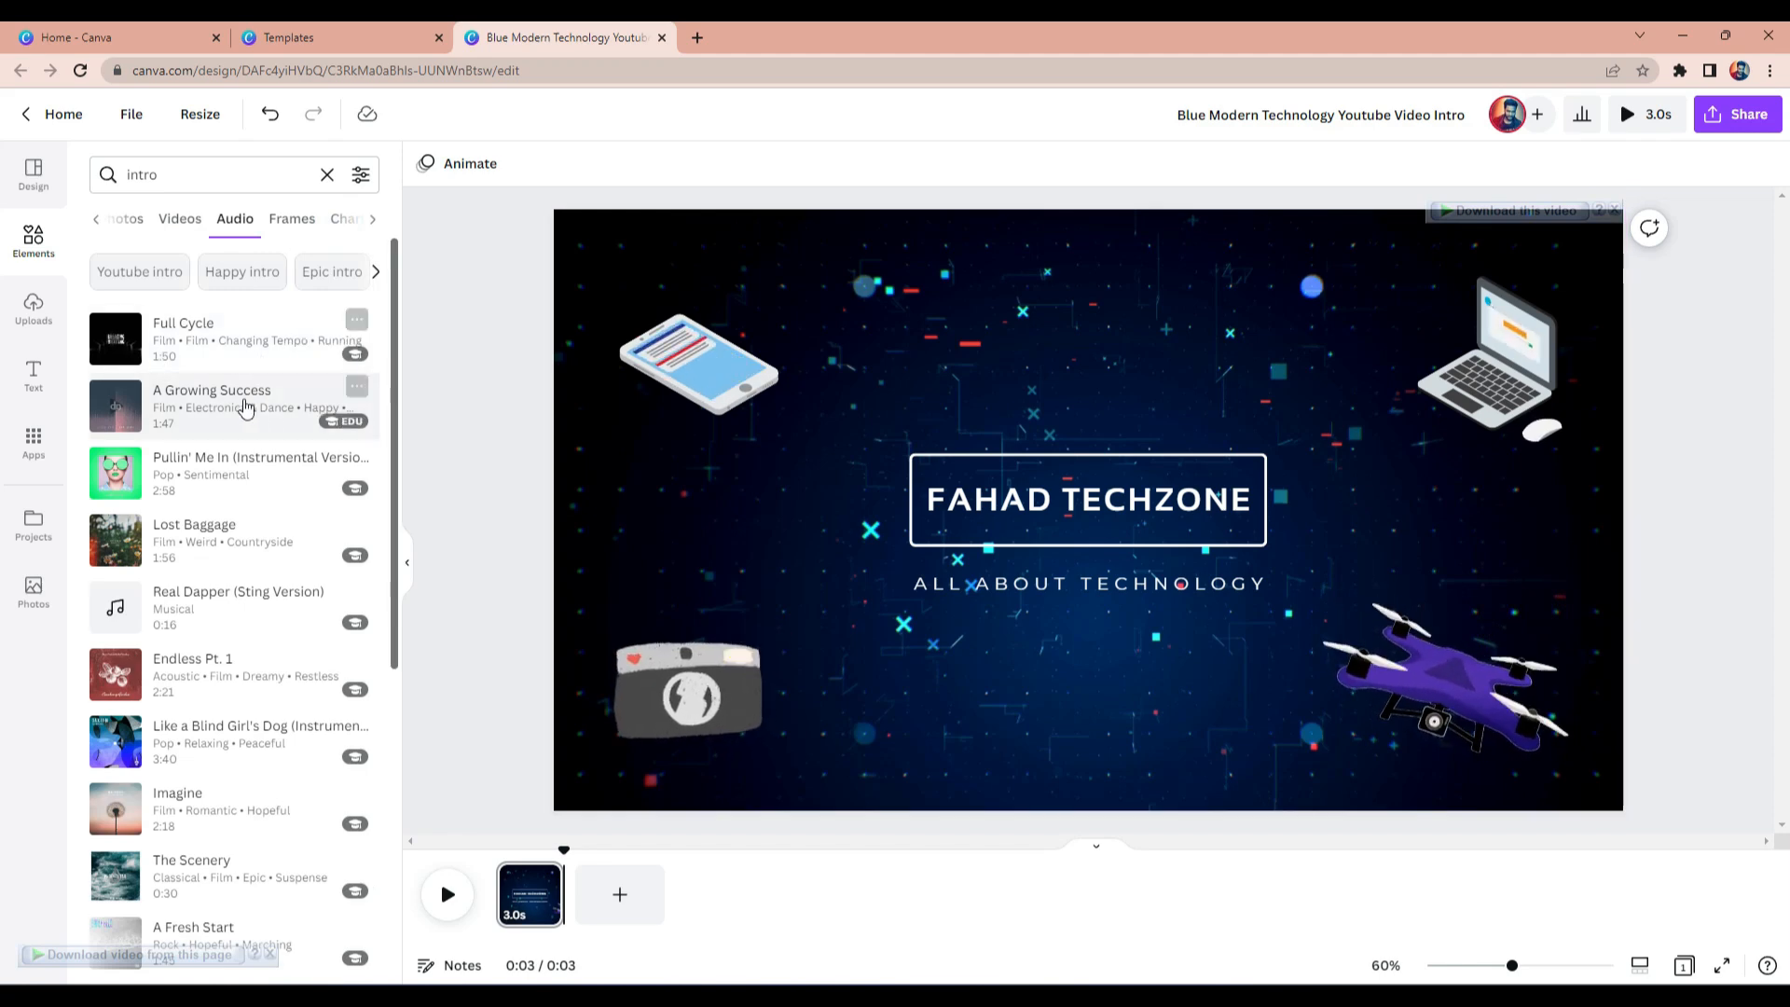
# Add the 0:16 audio track "Real Dapper (Sting Version)" to the timeline beneath the page.
pyautogui.scroll(-3, 321, 394)
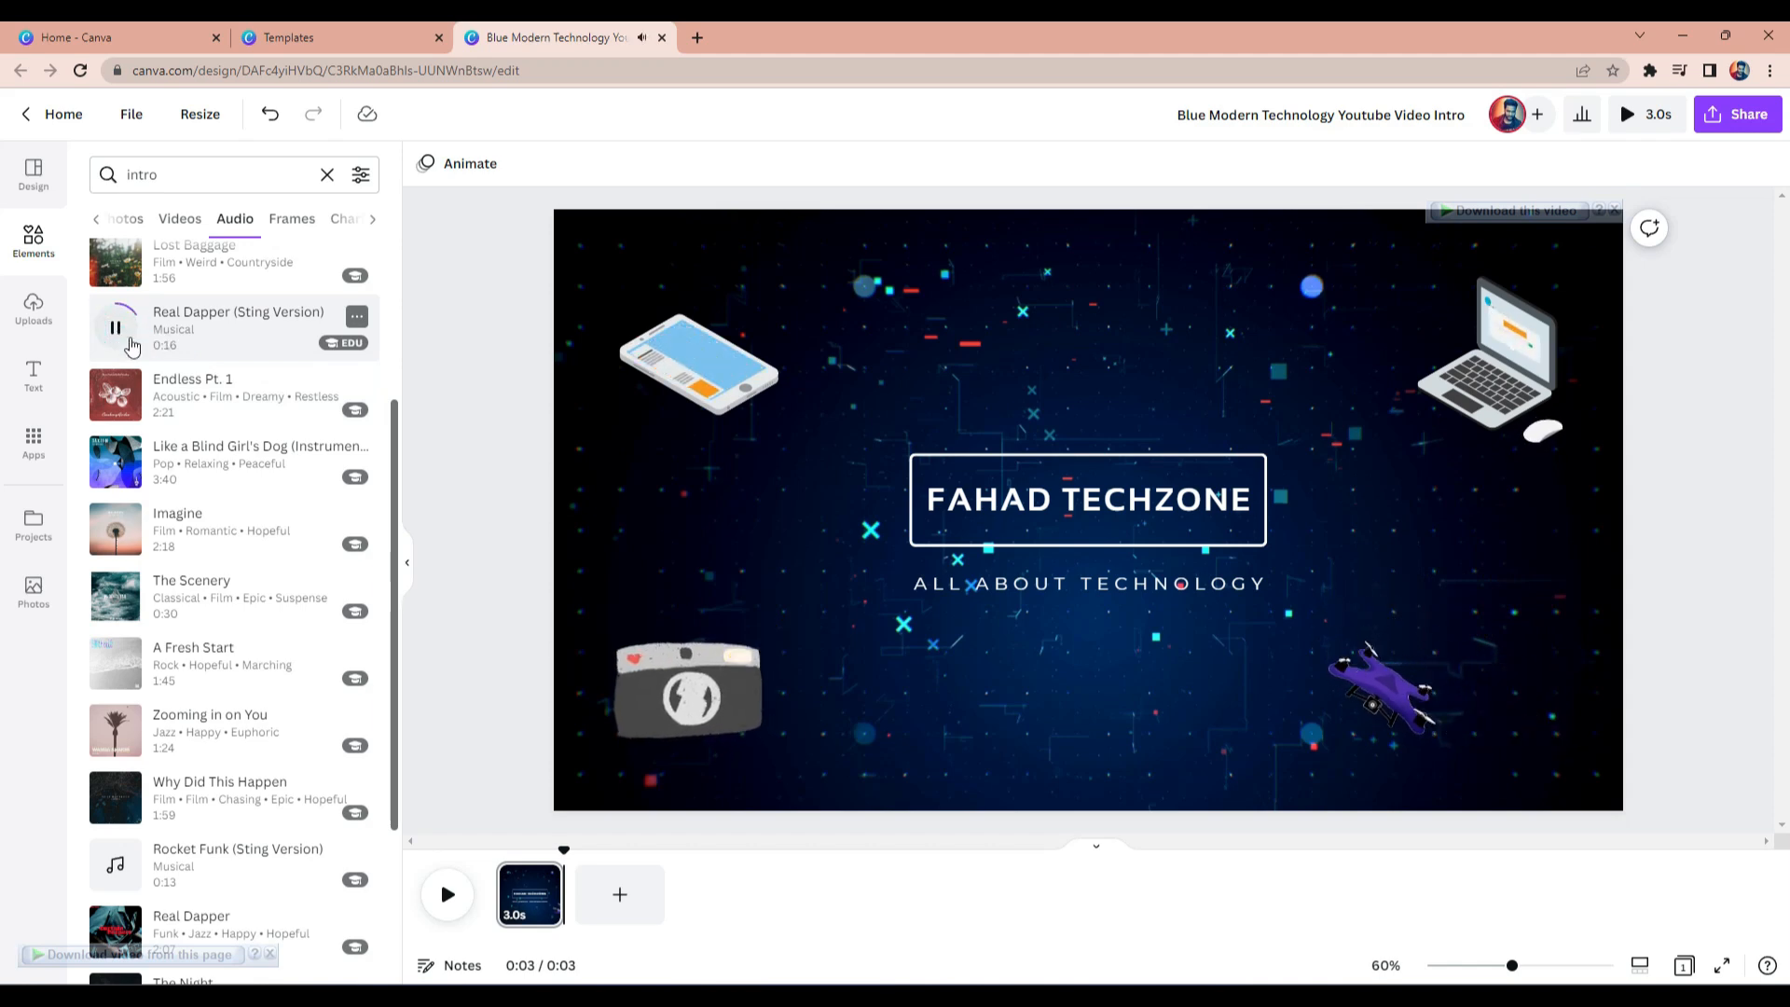
pyautogui.moveTo(316, 320); pyautogui.dragTo(723, 919)
pyautogui.moveTo(168, 326); pyautogui.dragTo(508, 918)
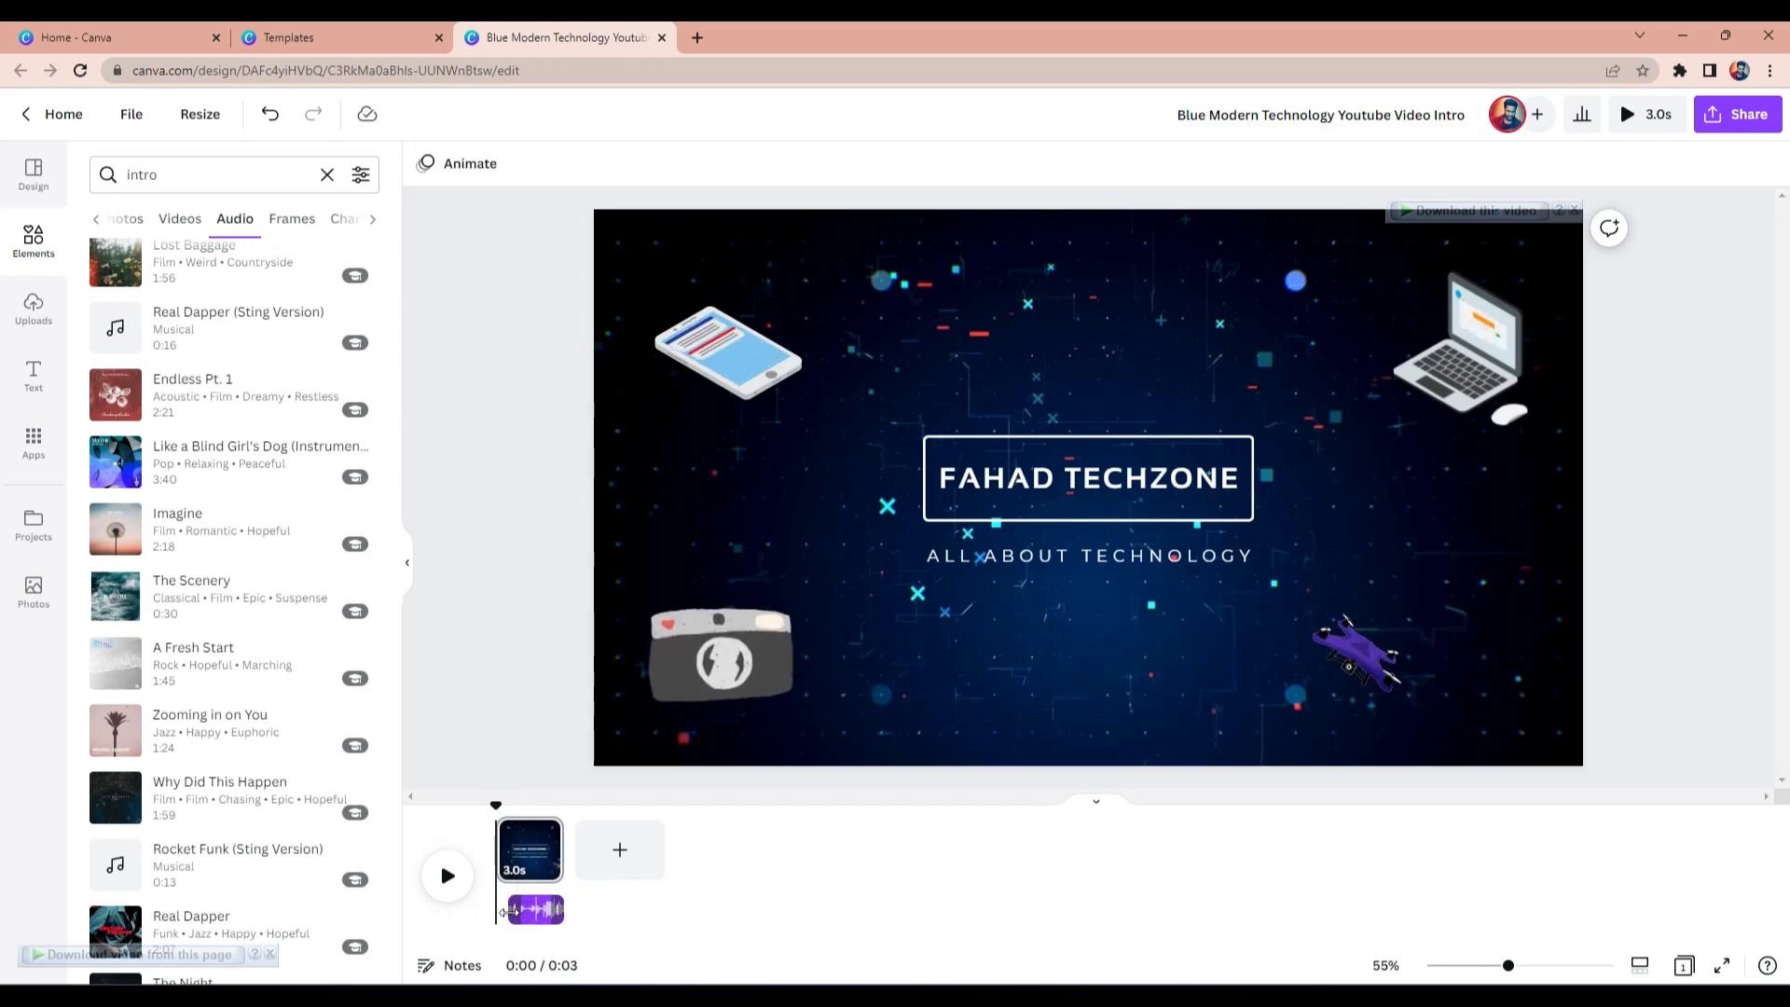
# Try to shift the audio clip to the timeline's start and extend its end, and play the intro with the music.
pyautogui.moveTo(504, 912); pyautogui.dragTo(478, 913)
pyautogui.click(690, 919)
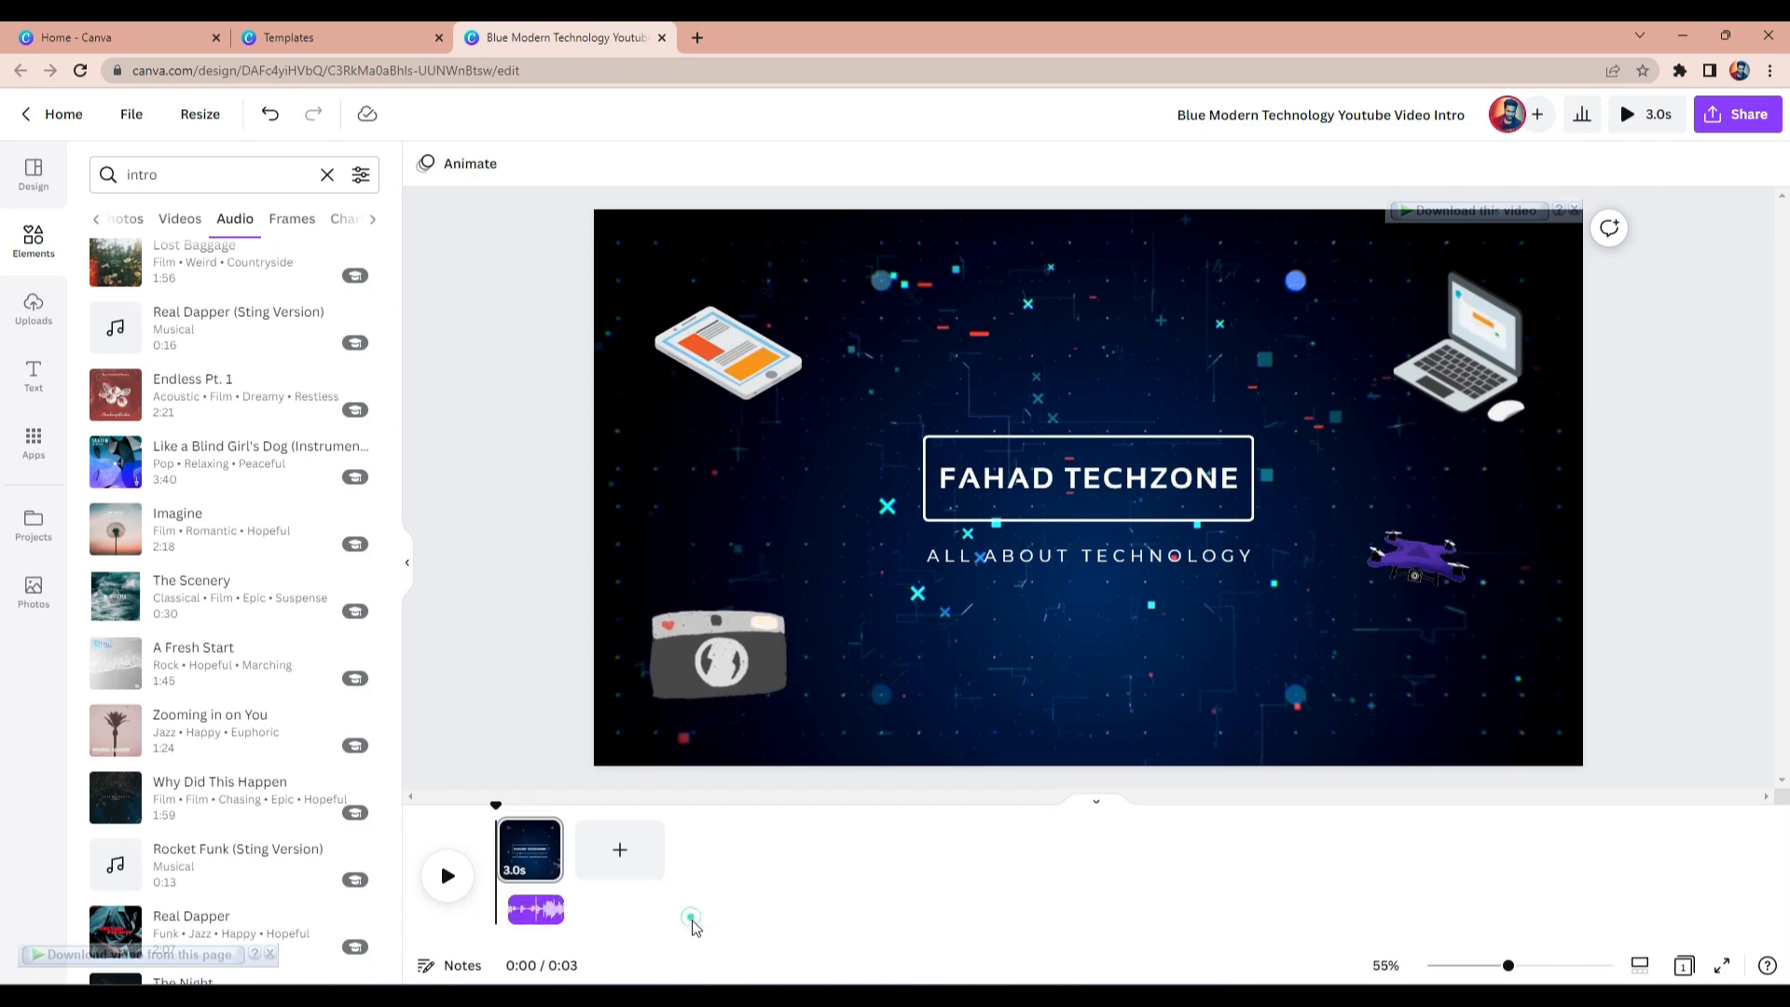
pyautogui.click(533, 921)
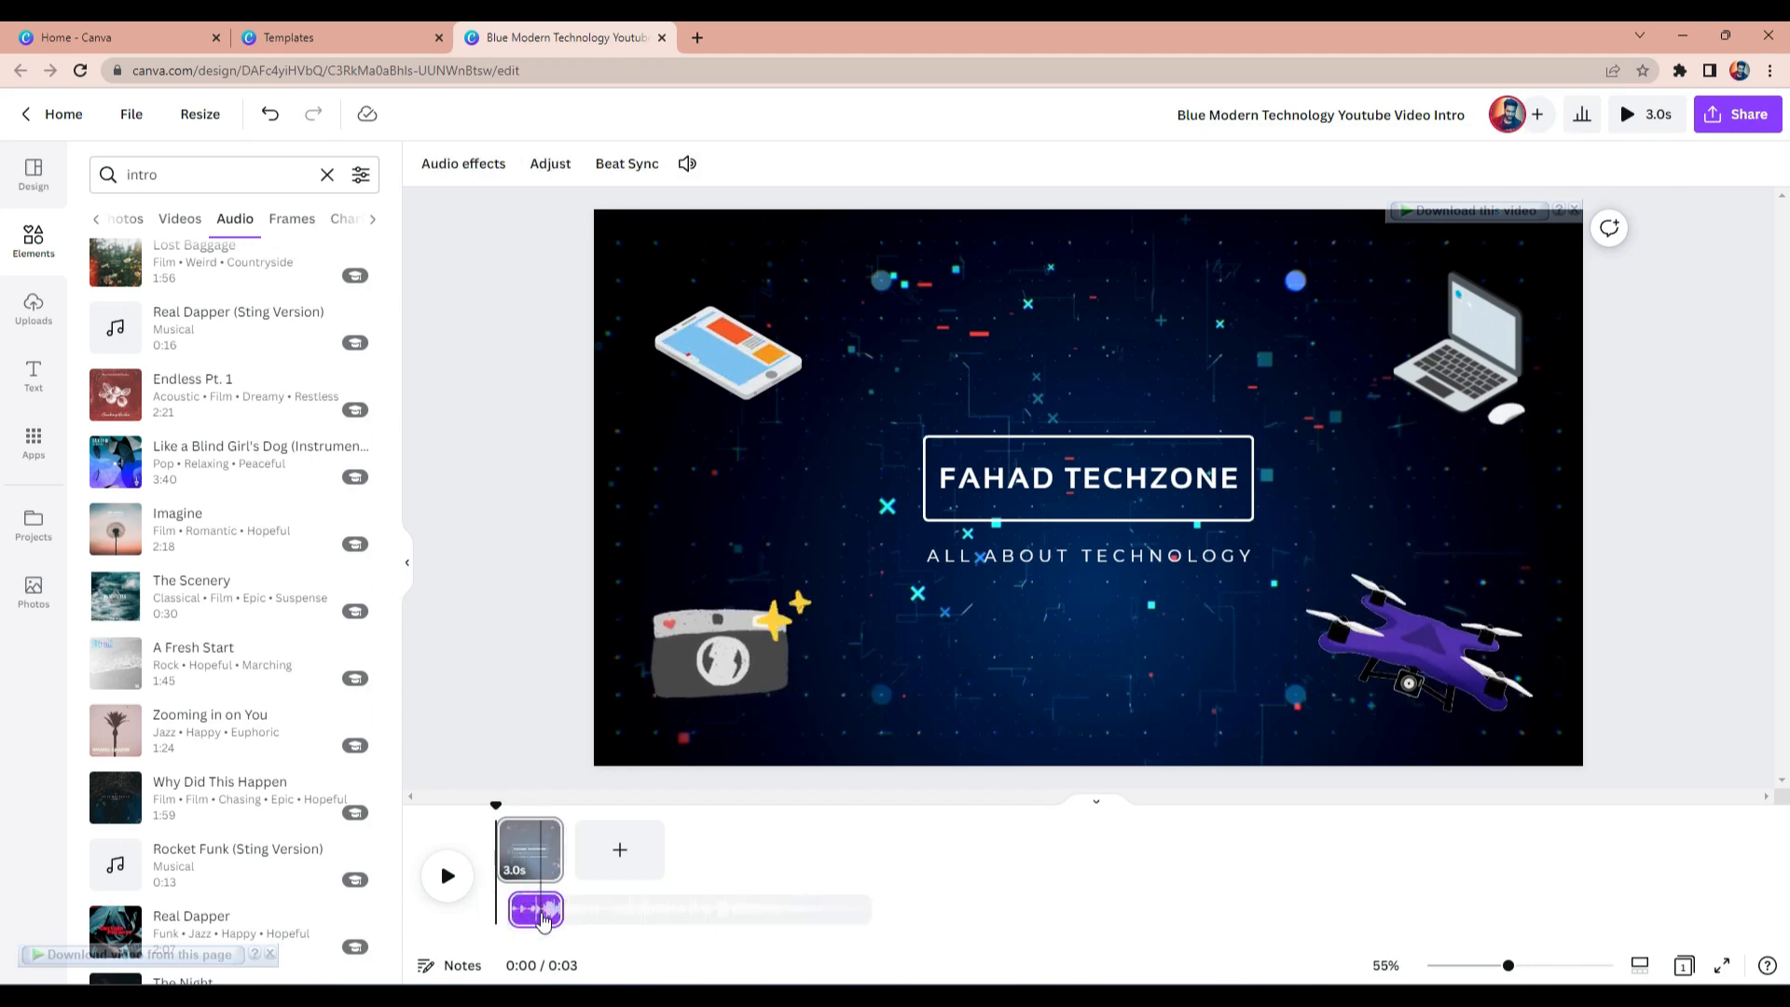
pyautogui.moveTo(560, 912)
pyautogui.mouseDown()
pyautogui.moveTo(475, 912)
pyautogui.moveTo(572, 910)
pyautogui.mouseUp()
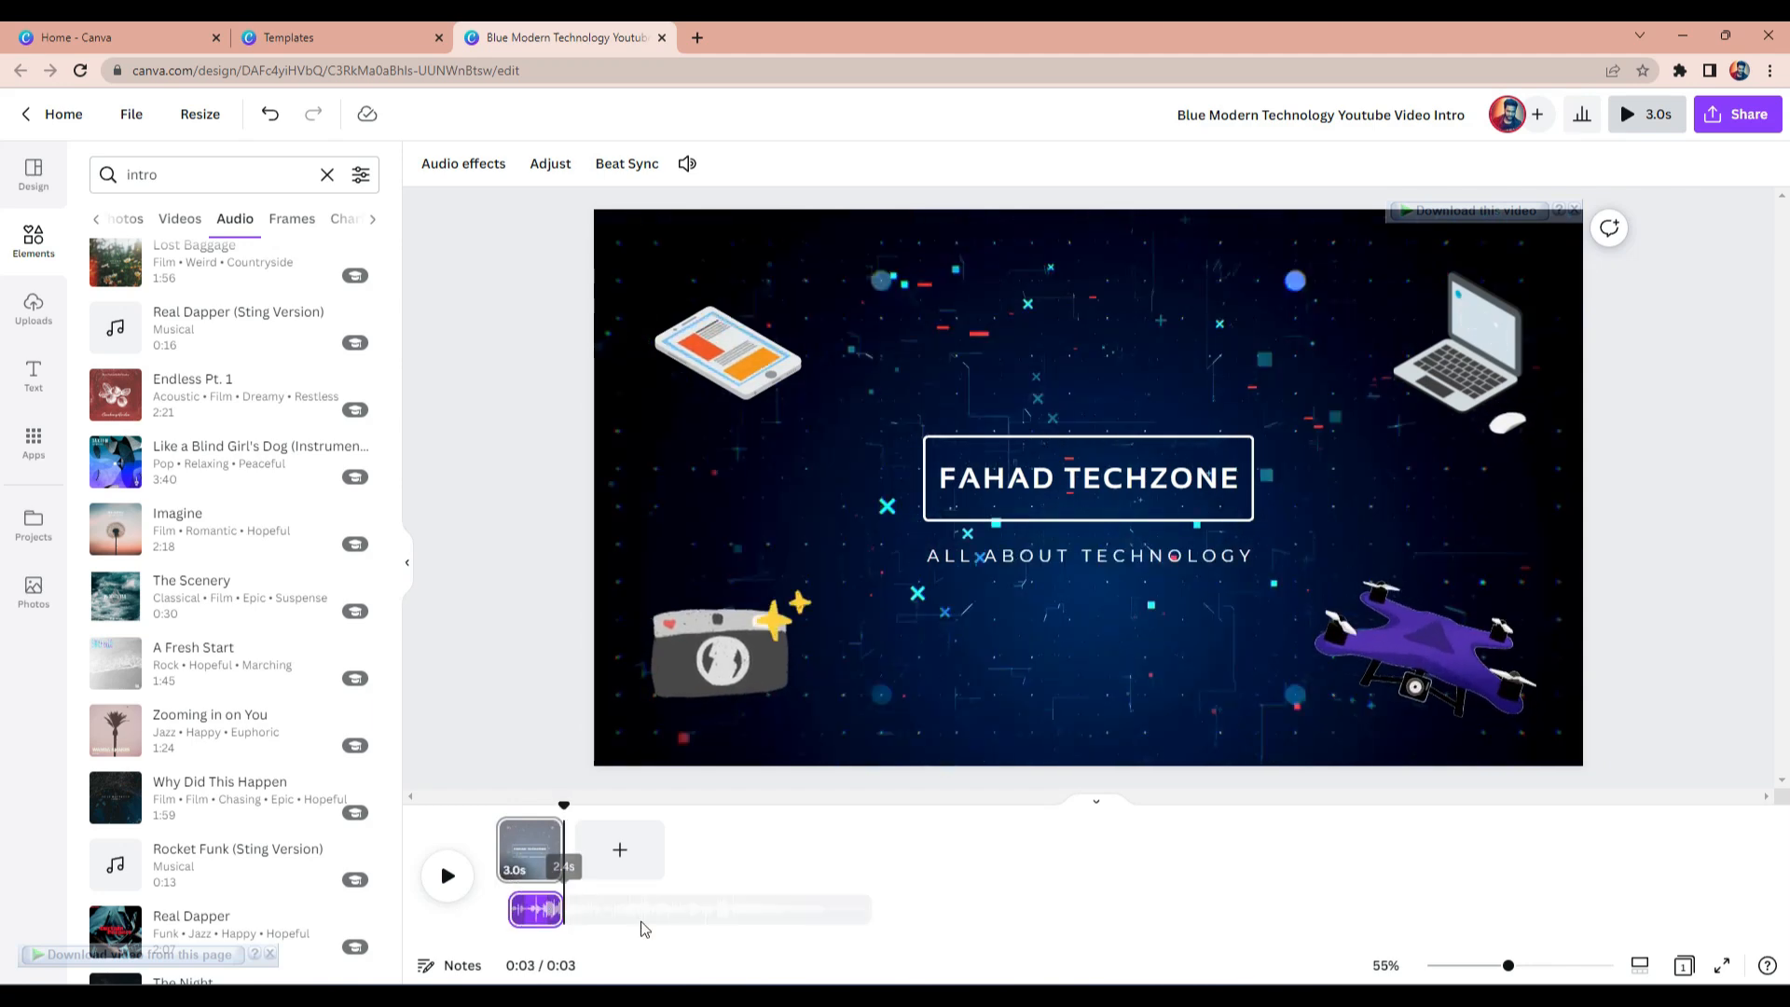
pyautogui.click(447, 879)
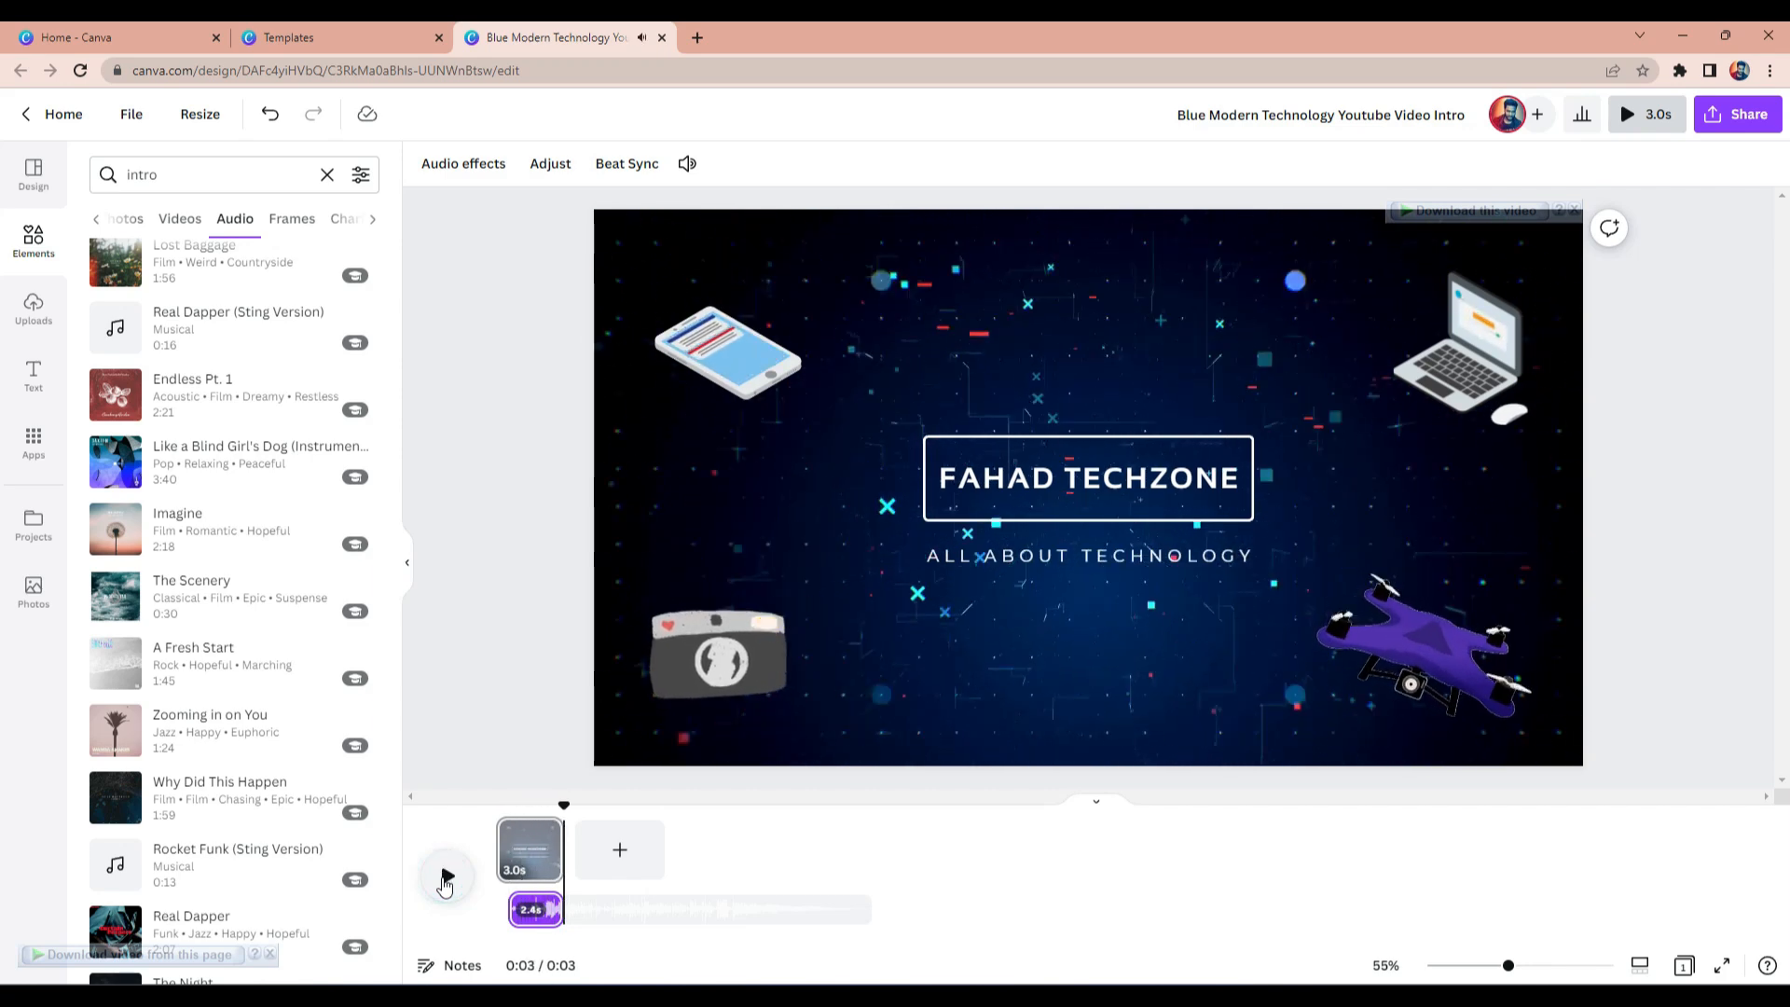
# Play the intro with its music once more and open the design's sharing options.
pyautogui.click(445, 878)
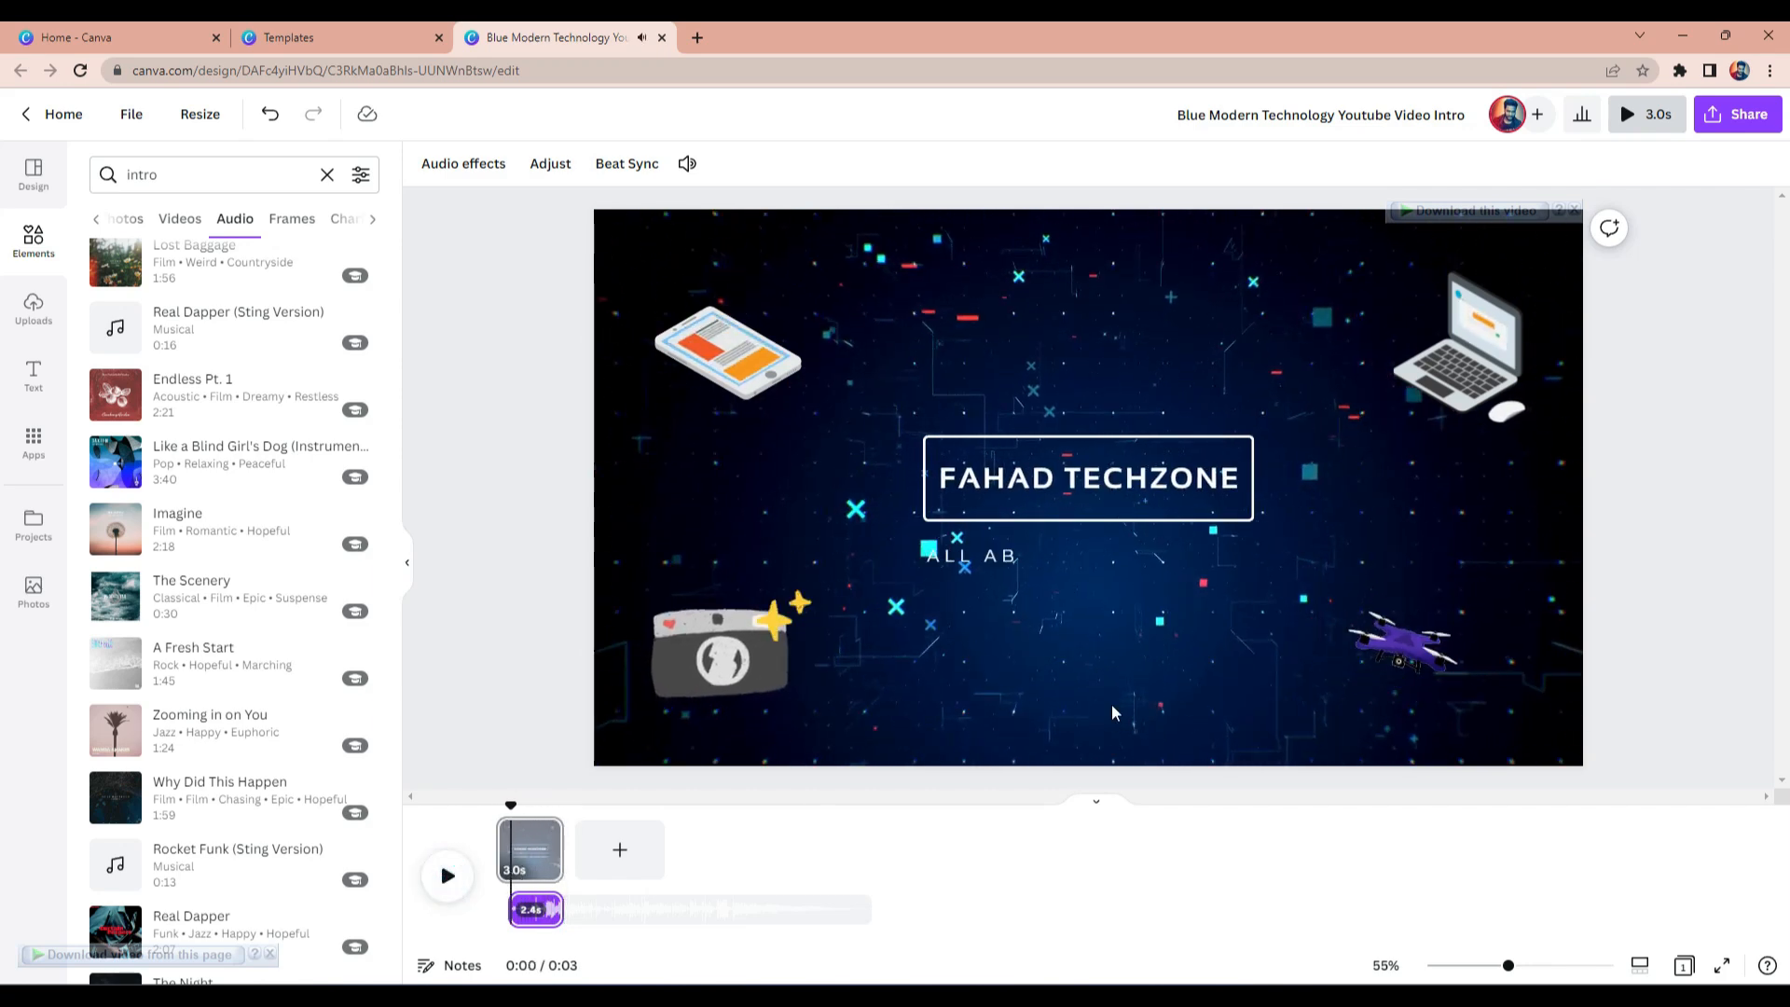
pyautogui.click(1732, 120)
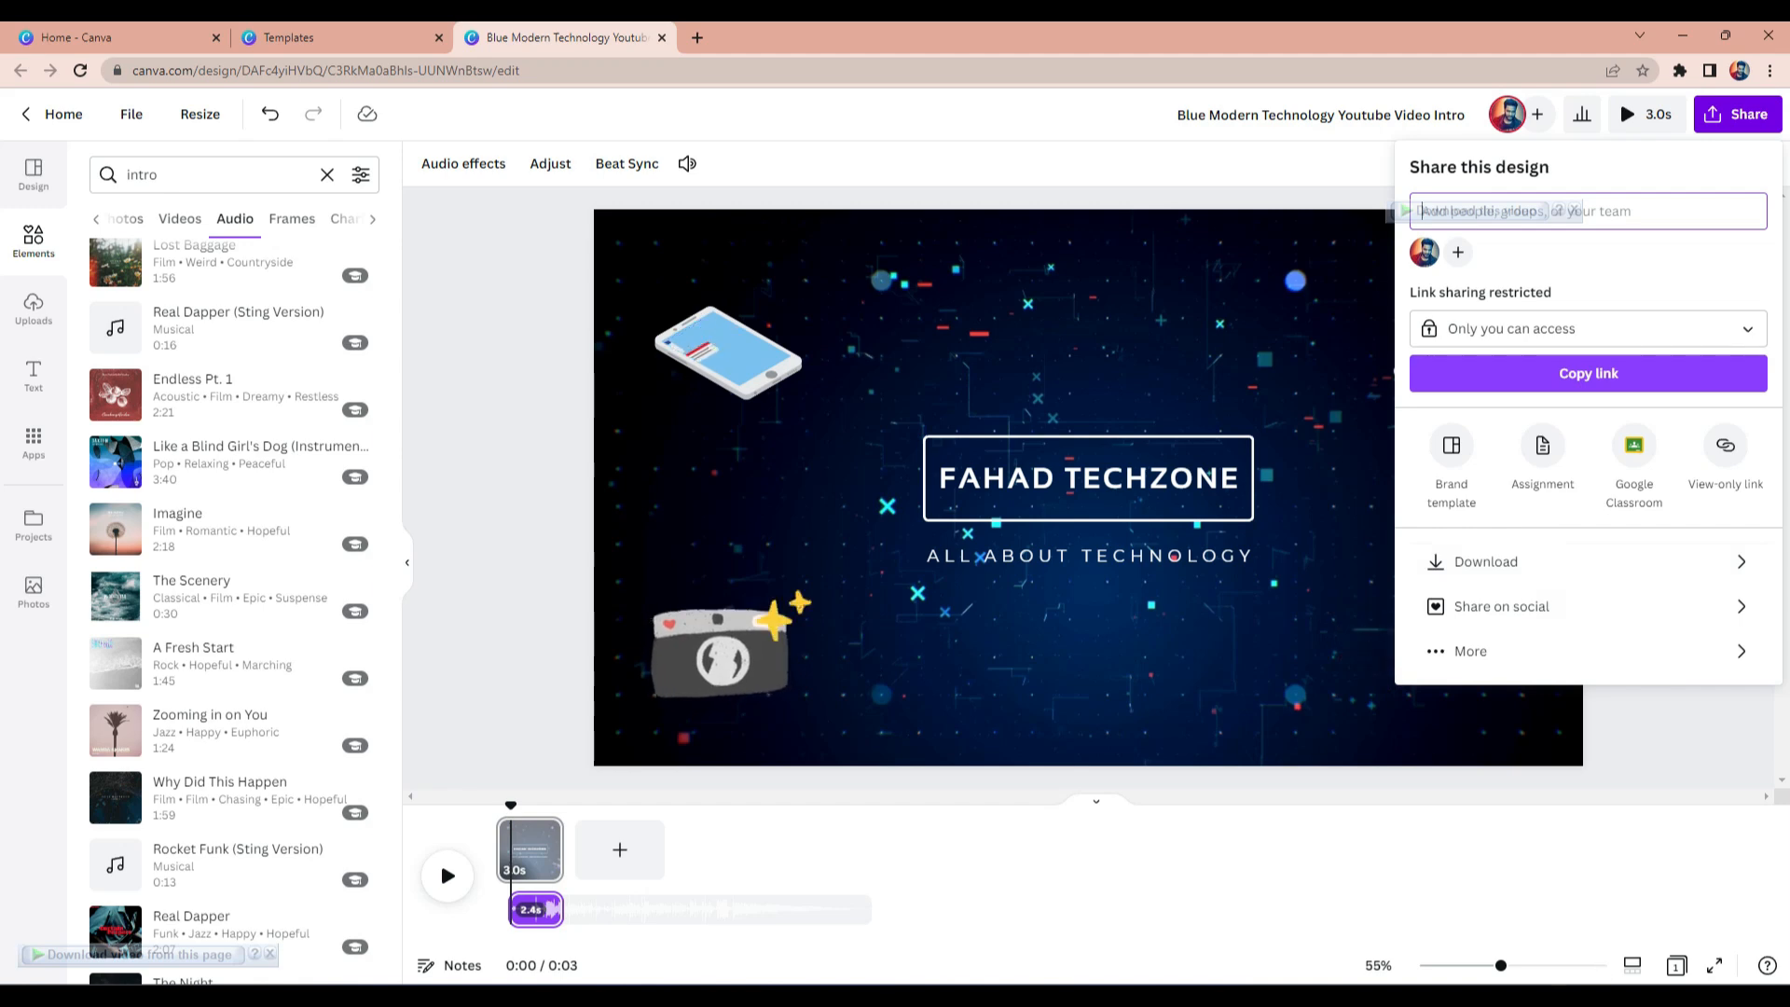
pyautogui.click(1560, 999)
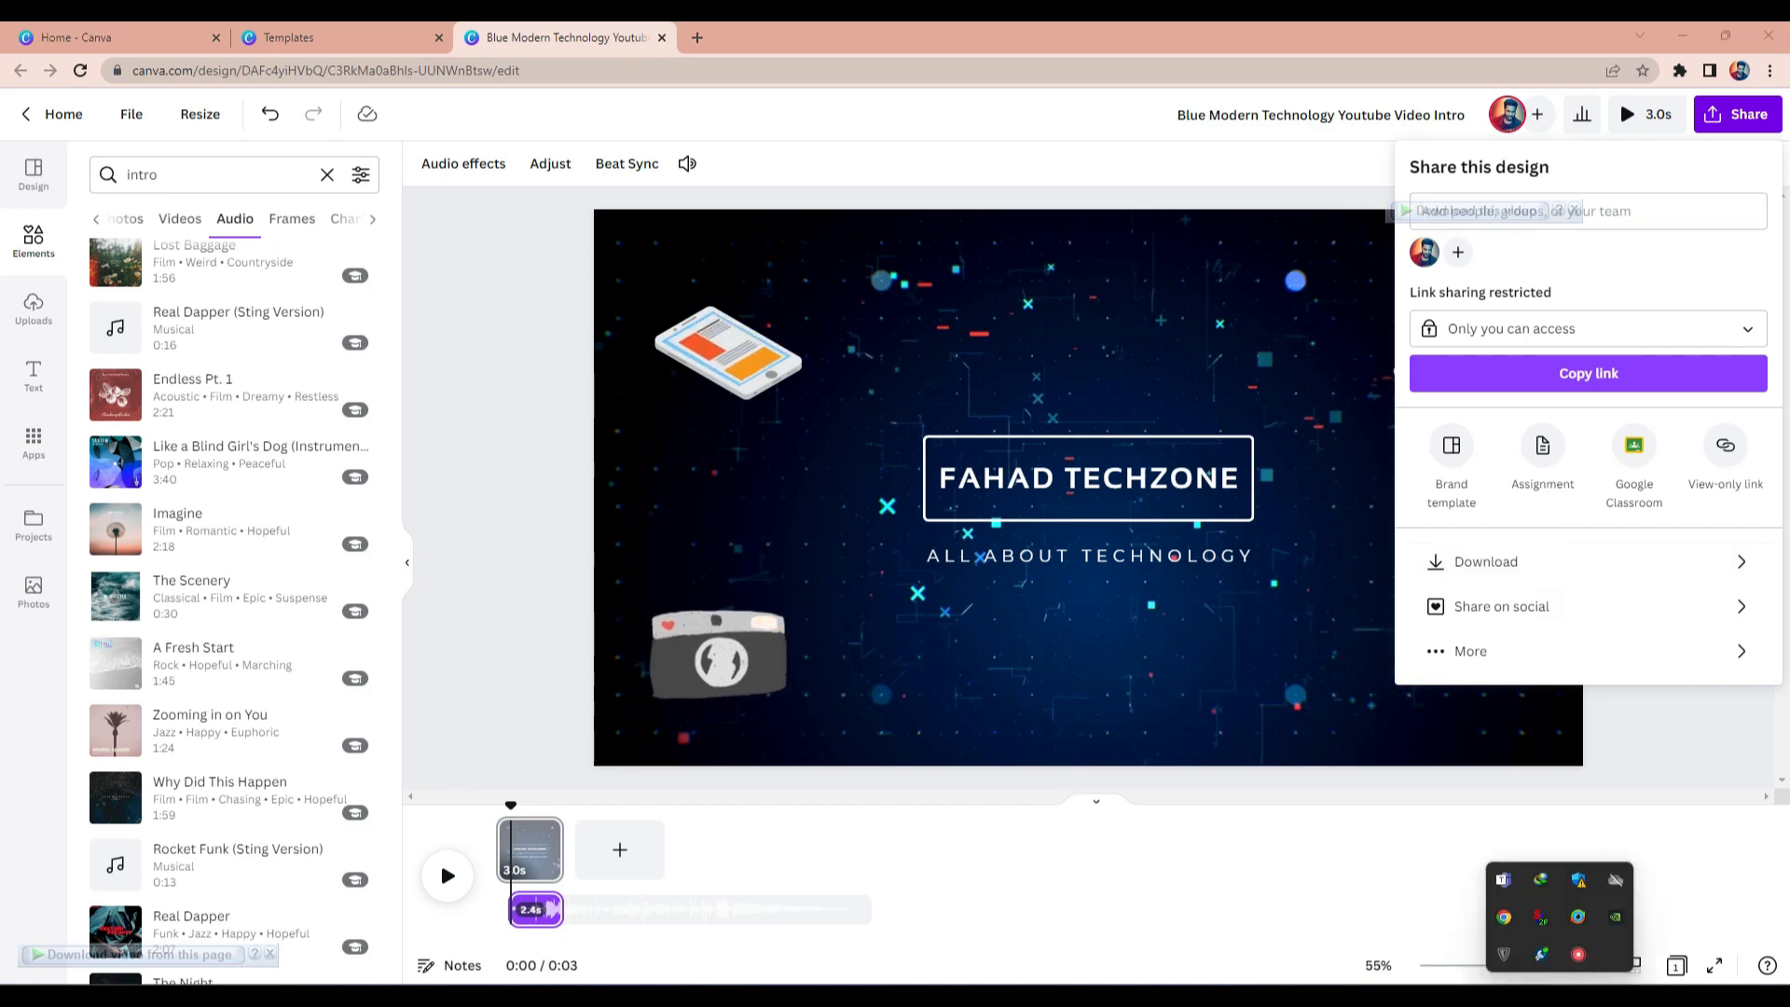
pyautogui.click(1578, 954)
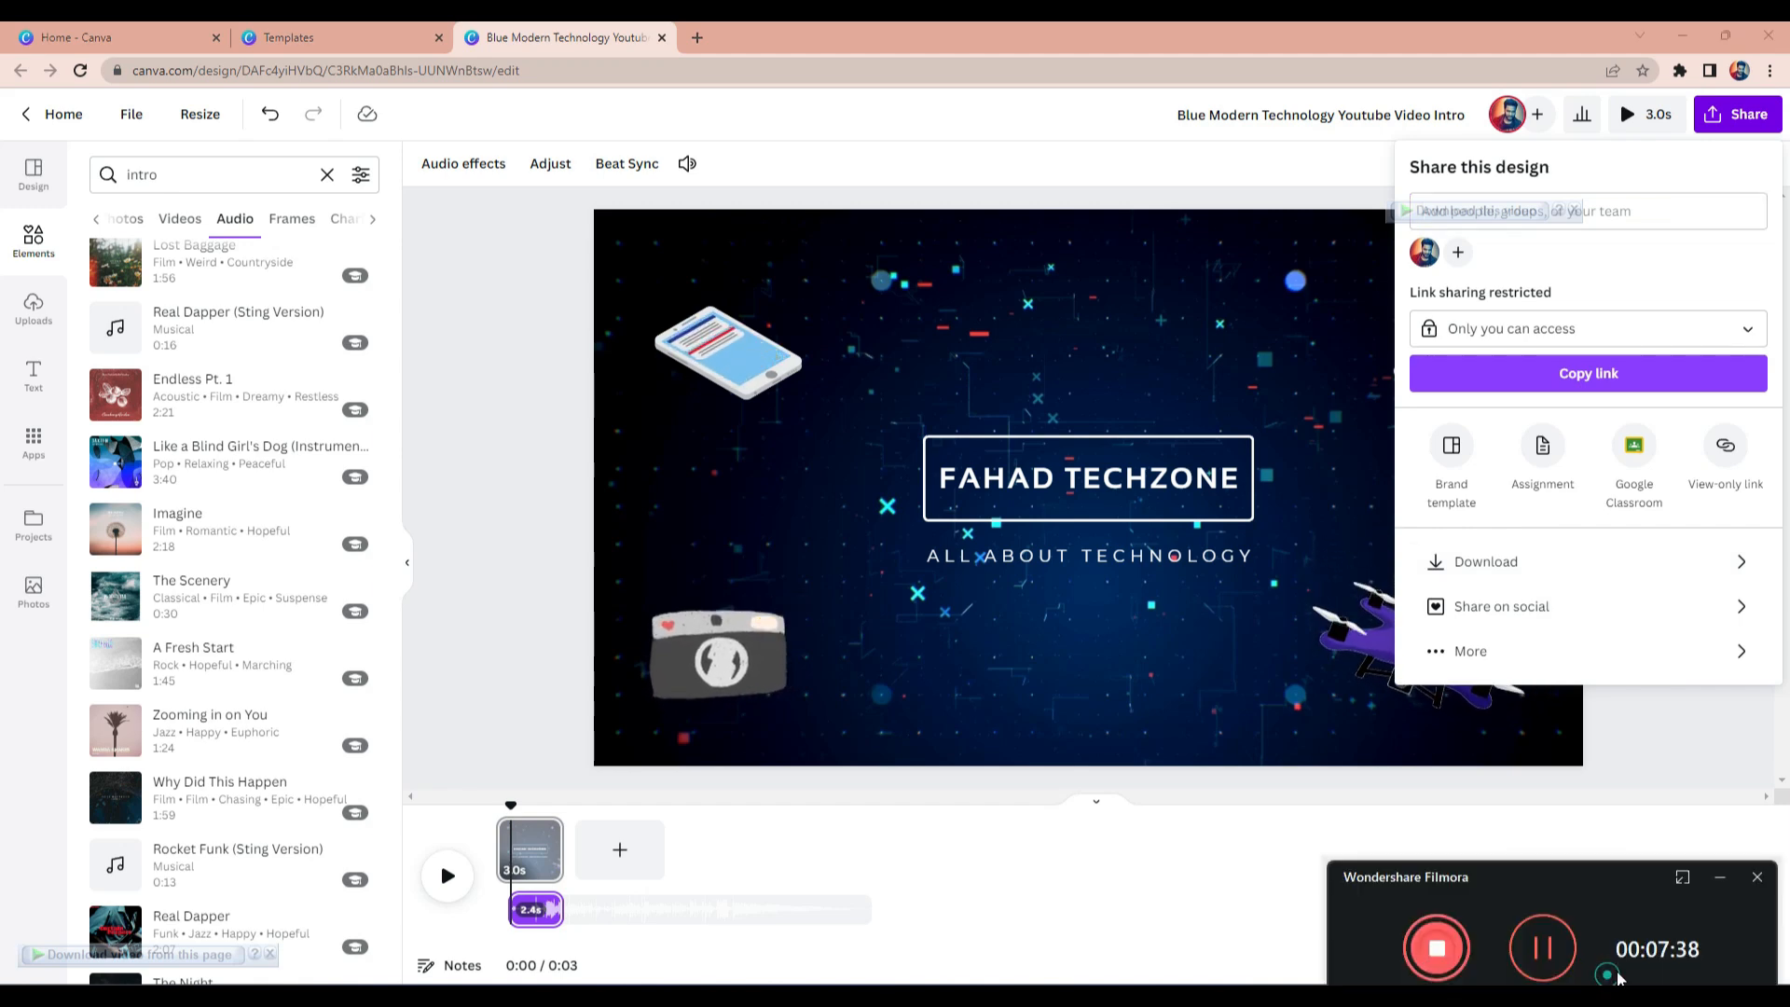
pyautogui.click(1249, 849)
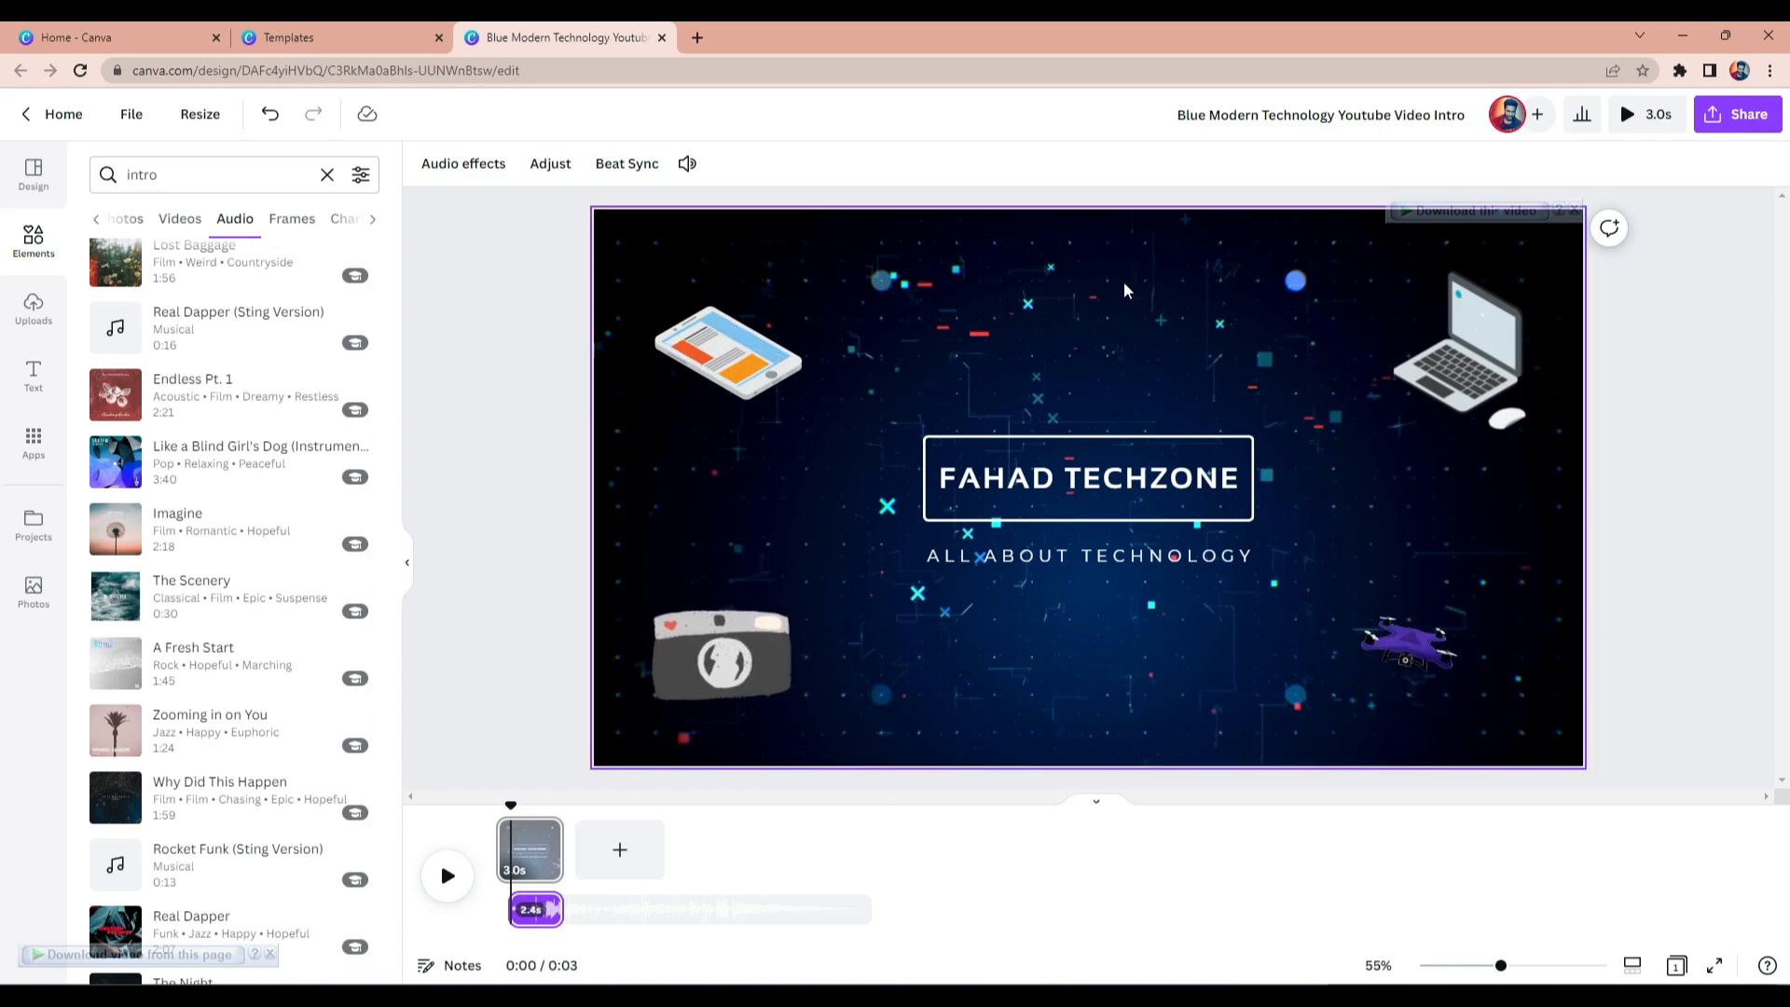
# Look at the Beat Sync options, reselect the audio clip beneath the page and open its Adjust mode.
pyautogui.click(627, 168)
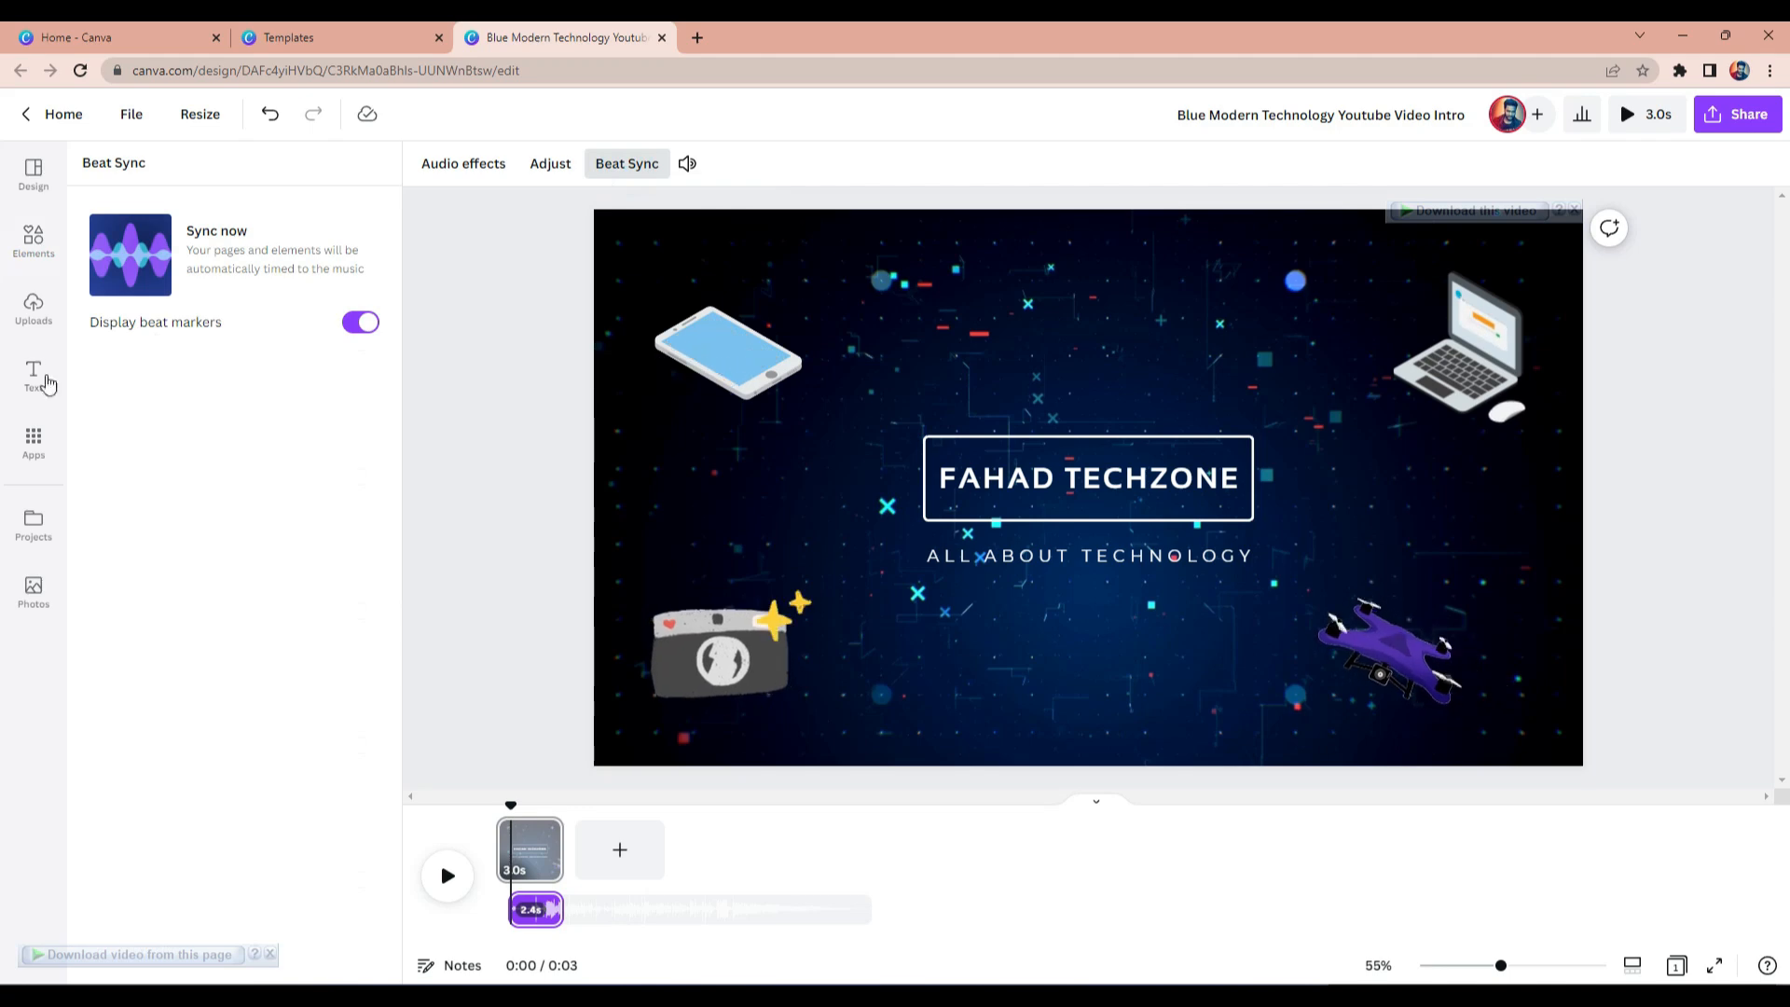
pyautogui.click(459, 256)
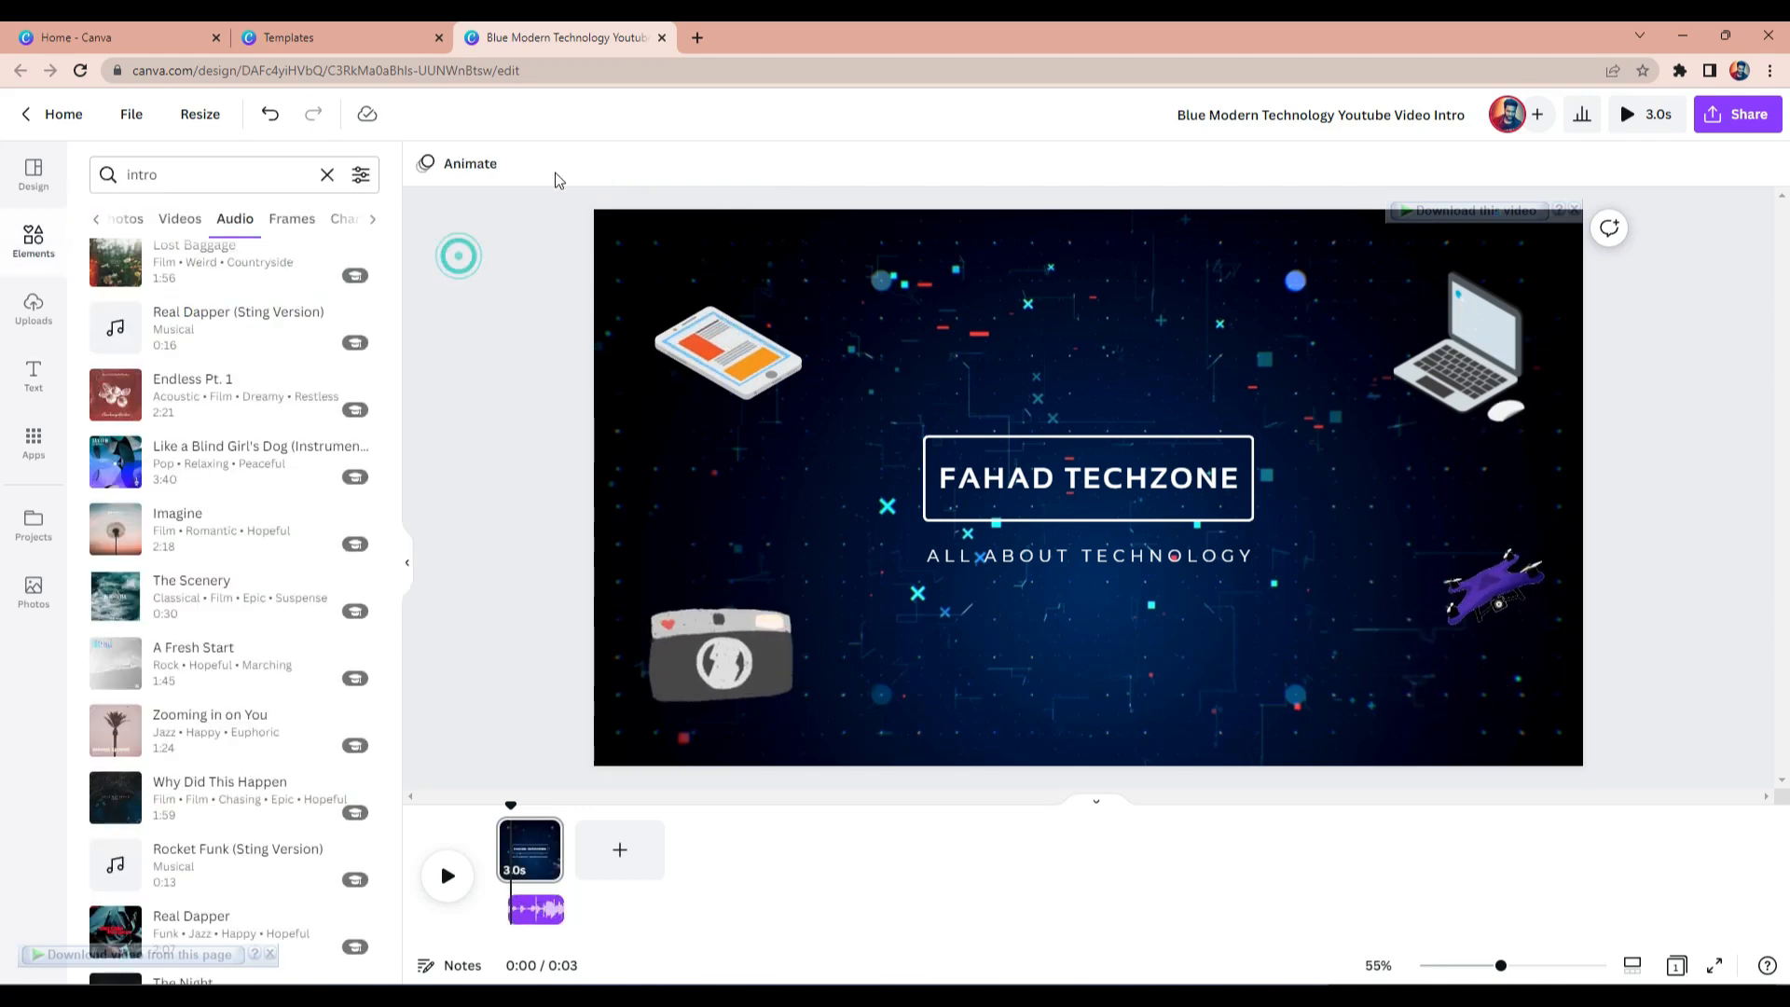
pyautogui.click(523, 909)
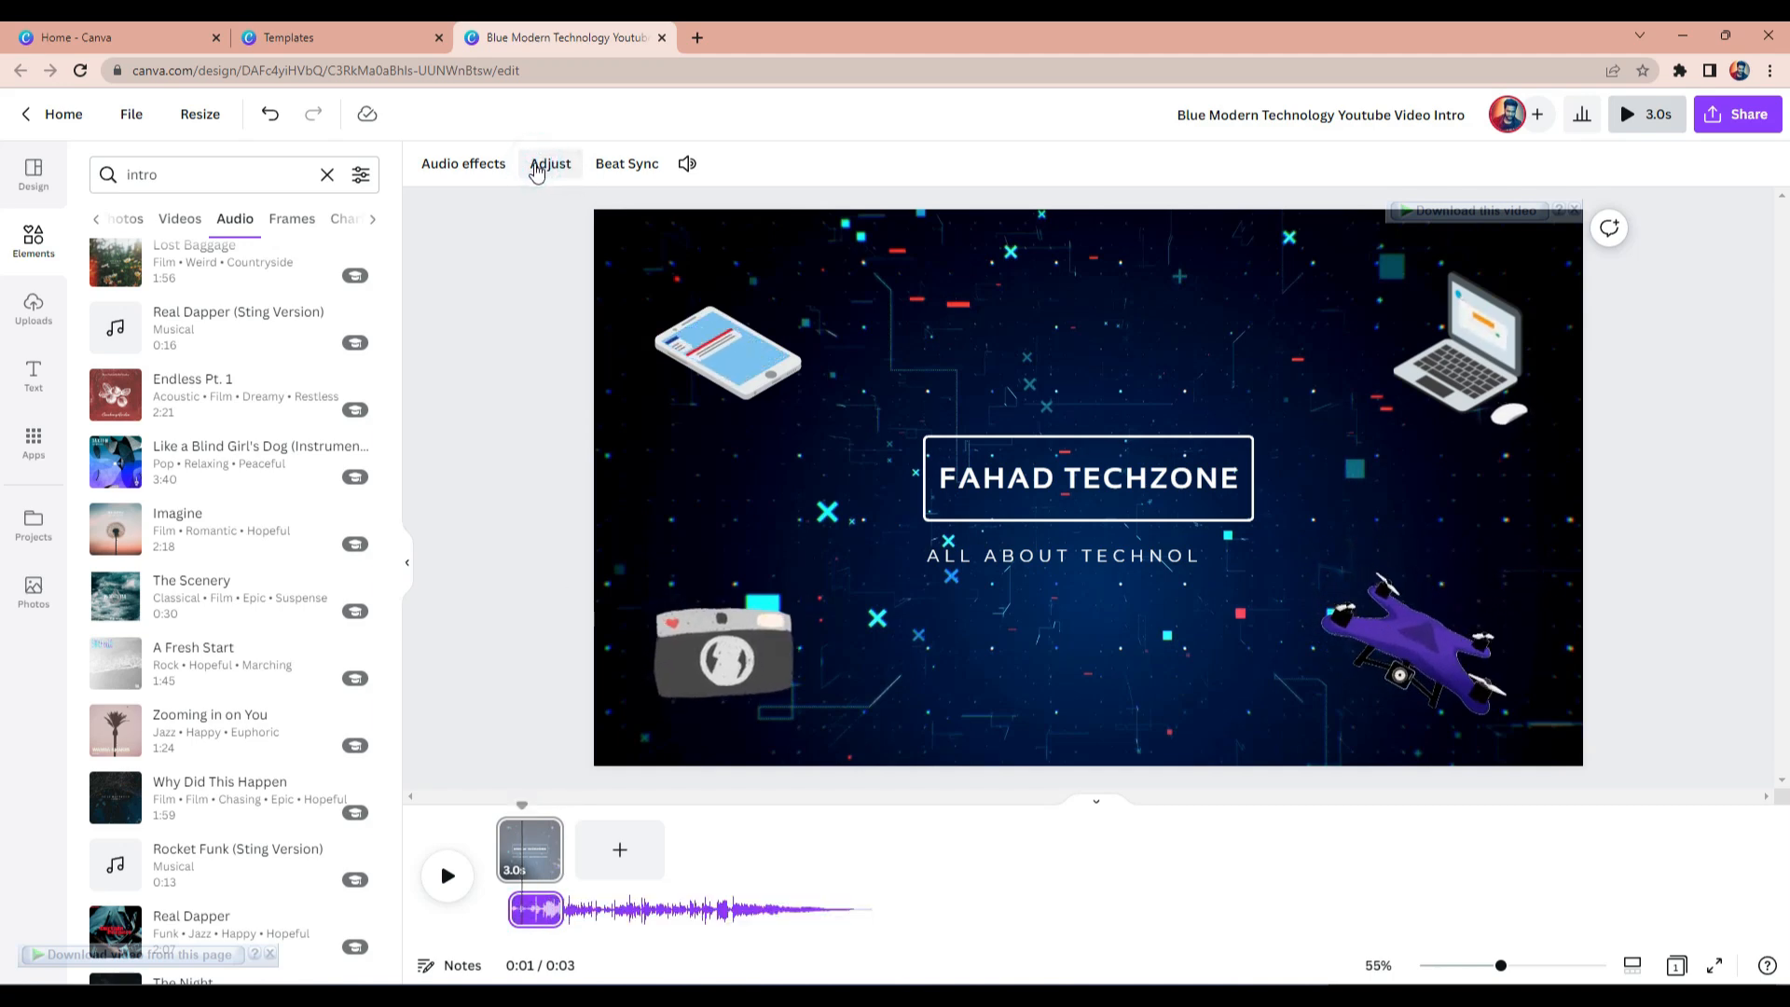
pyautogui.click(548, 165)
# Undo the audio clip's addition to the timeline and redo it to restore the music.
pyautogui.click(271, 113)
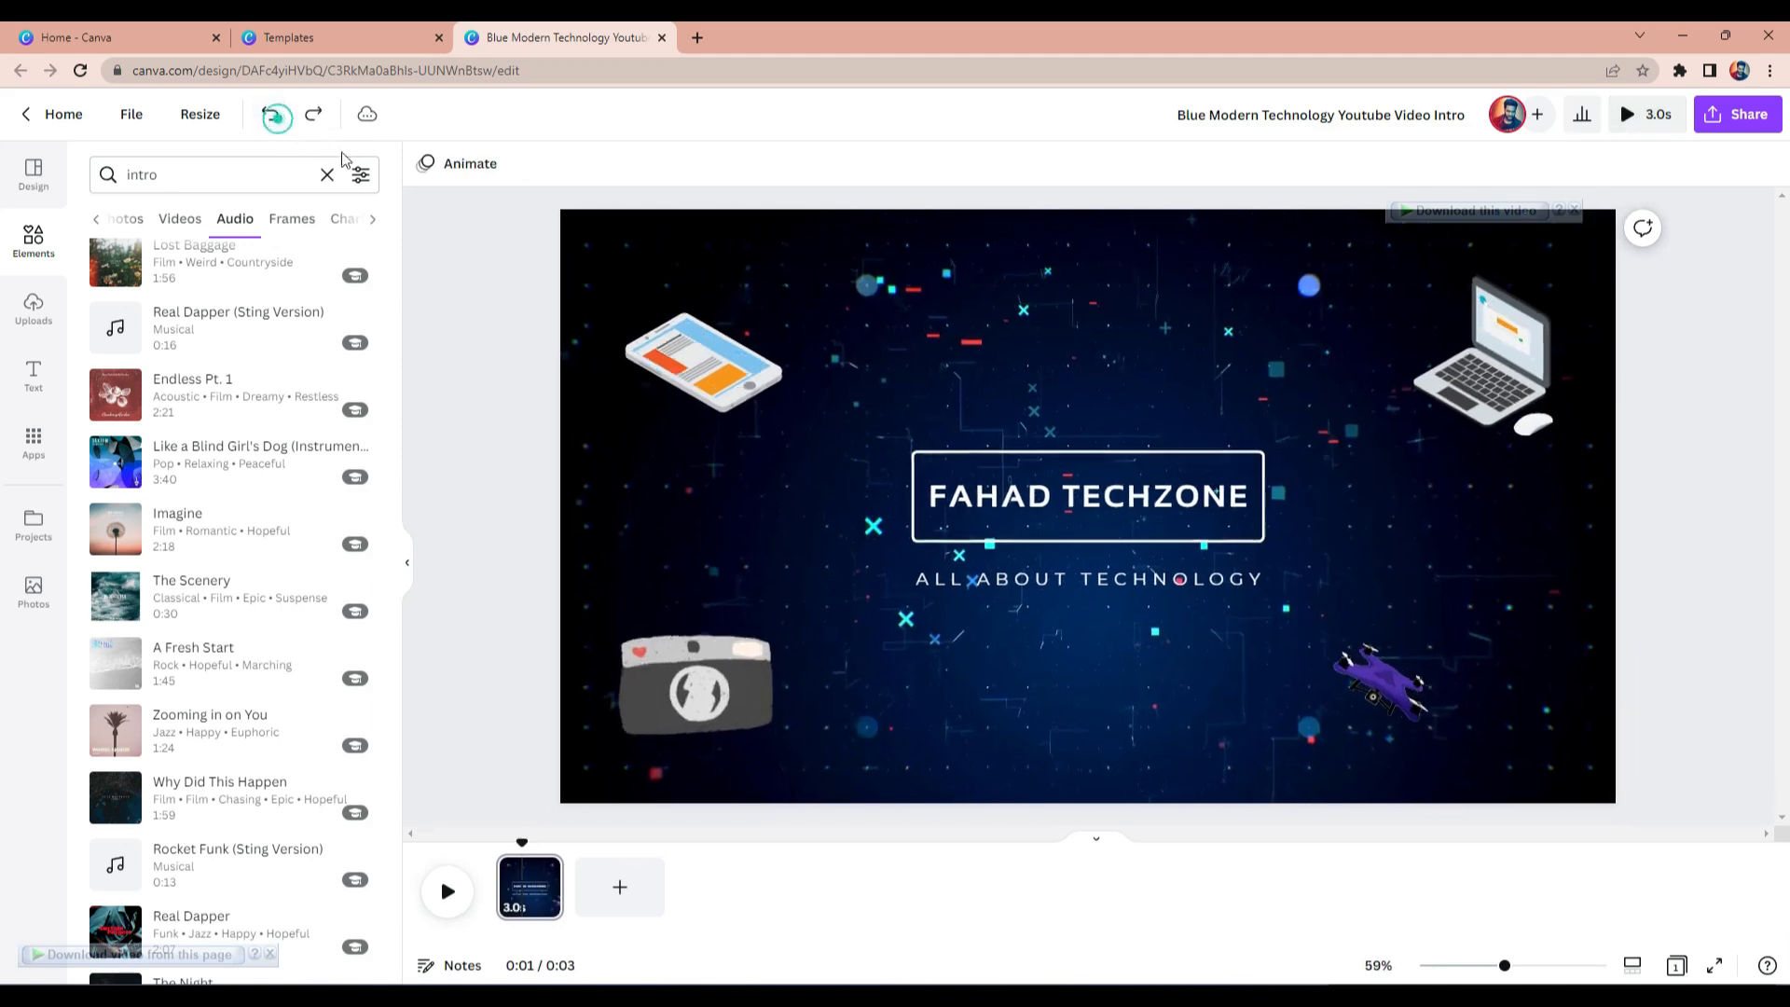
pyautogui.click(526, 922)
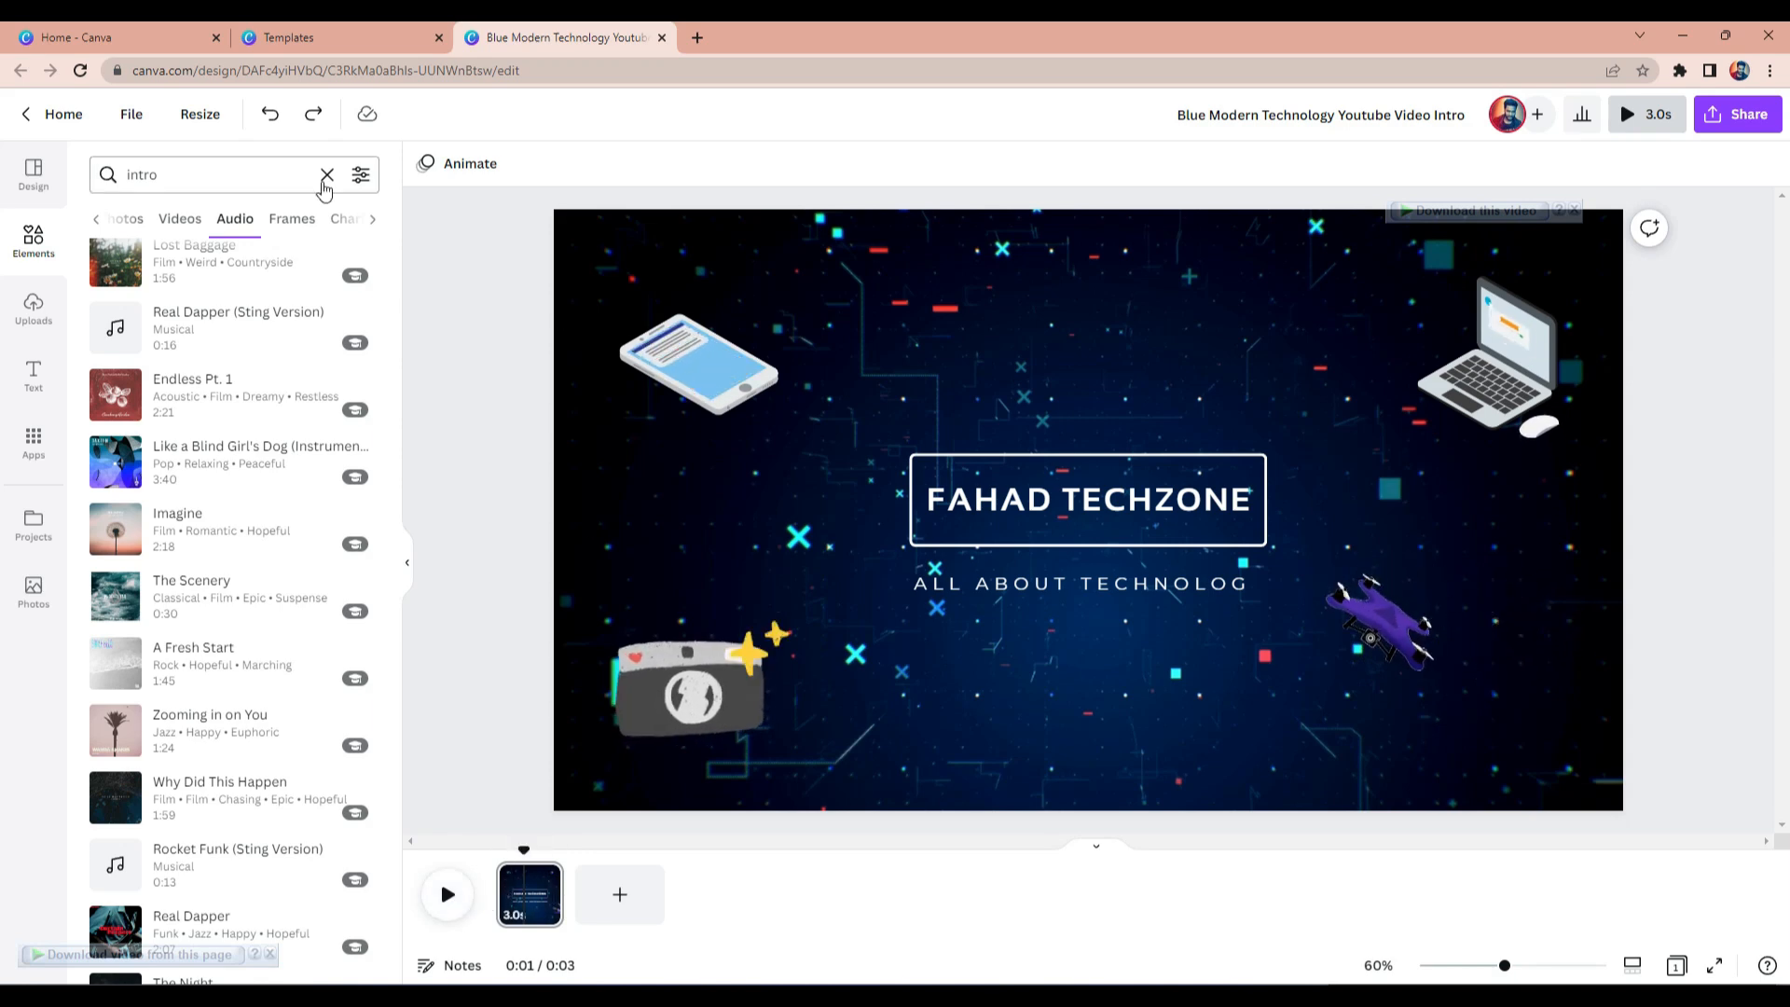
pyautogui.click(313, 113)
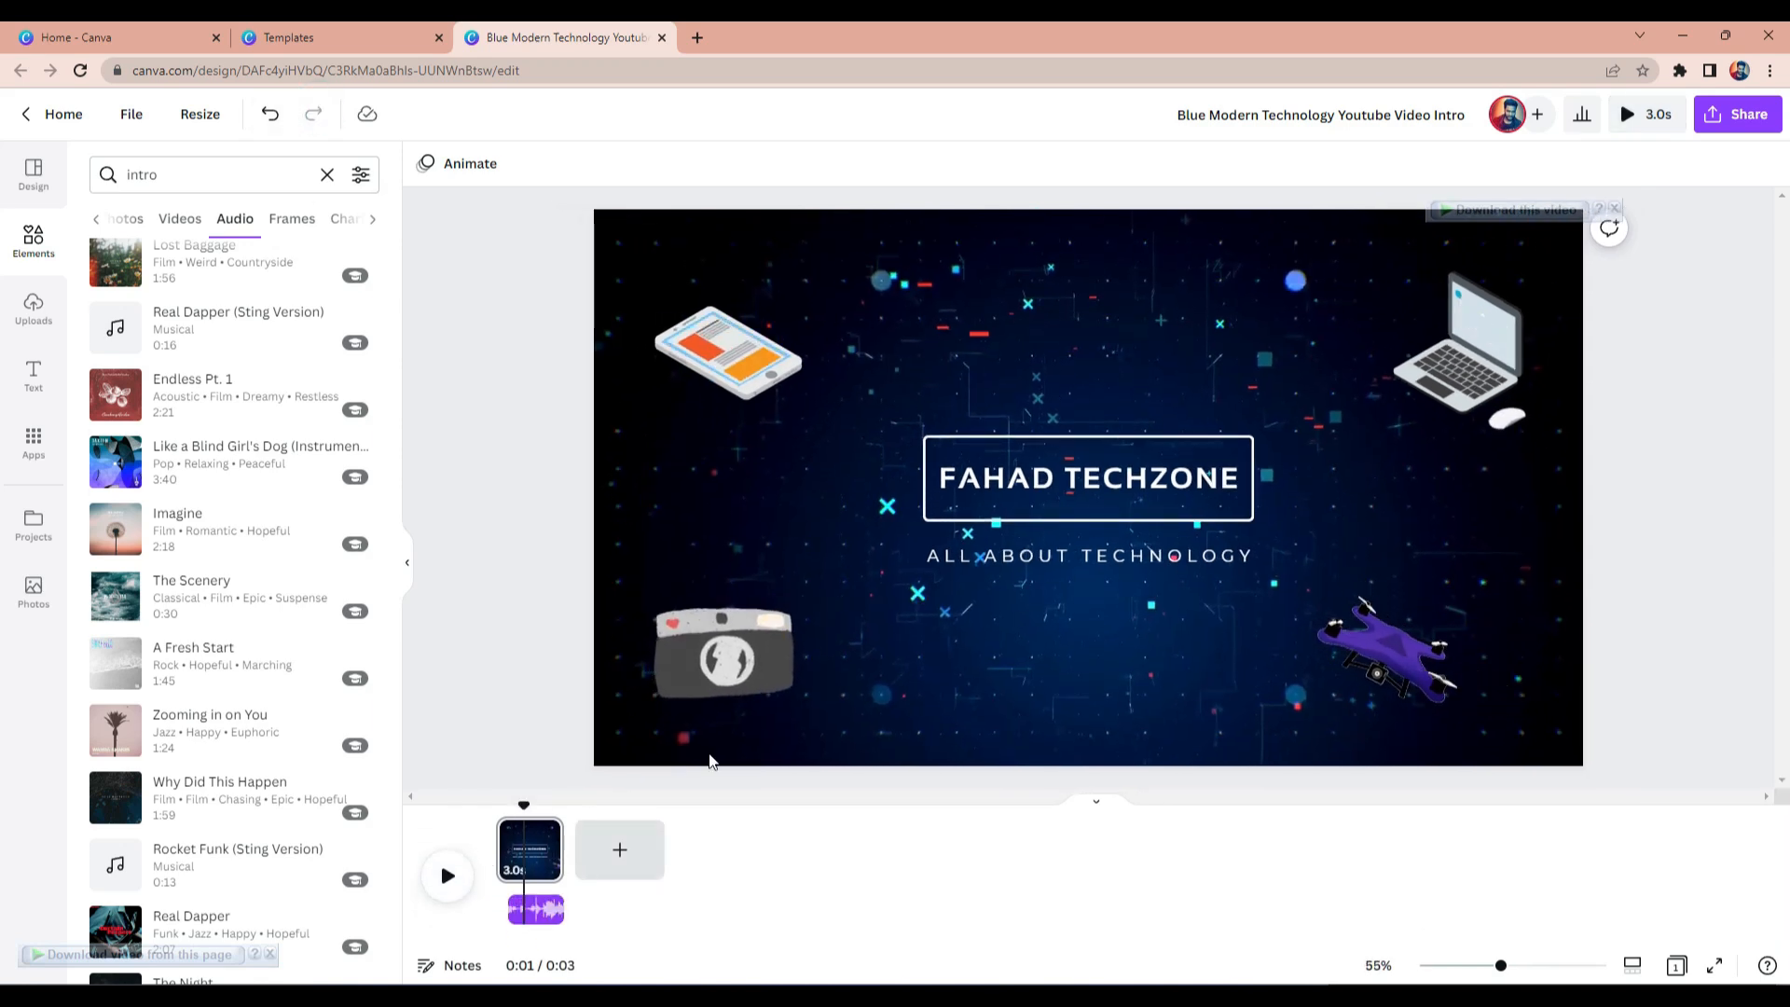
# Download the intro as an MP4 video at 1080p (HD), saved as Blue Modern Technology Youtube Video Intro.mp4 in the Video category.
pyautogui.click(1738, 113)
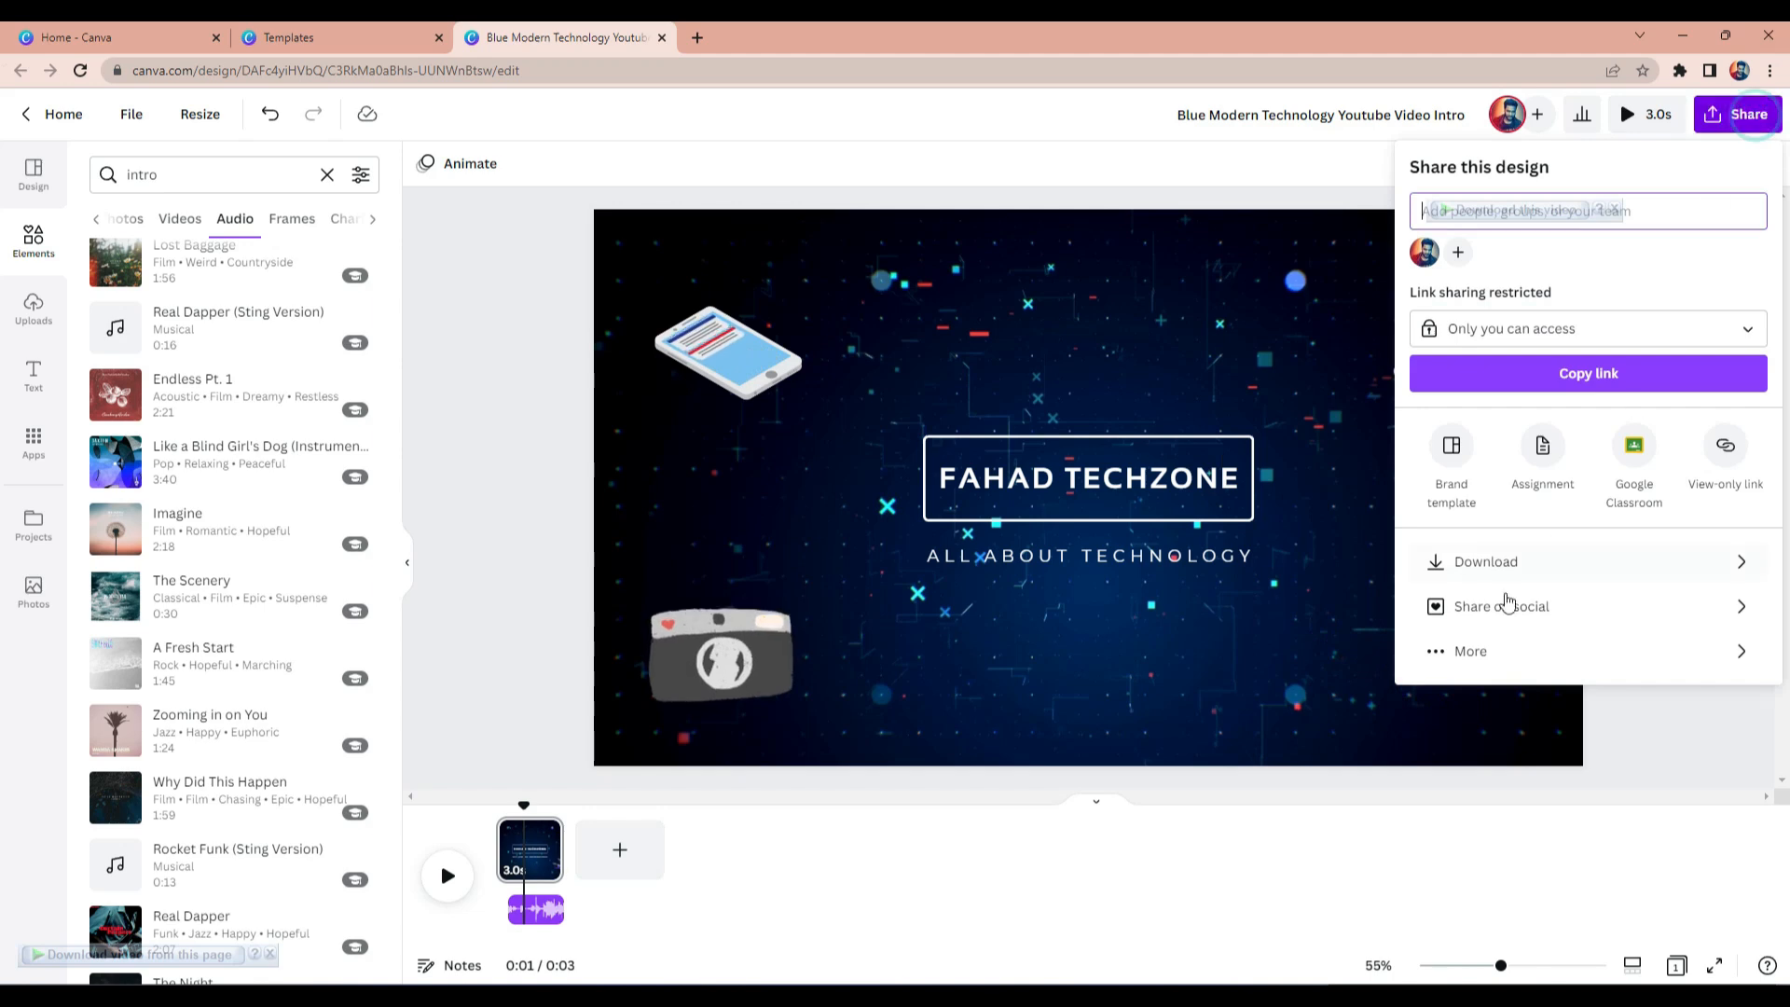
pyautogui.click(1470, 578)
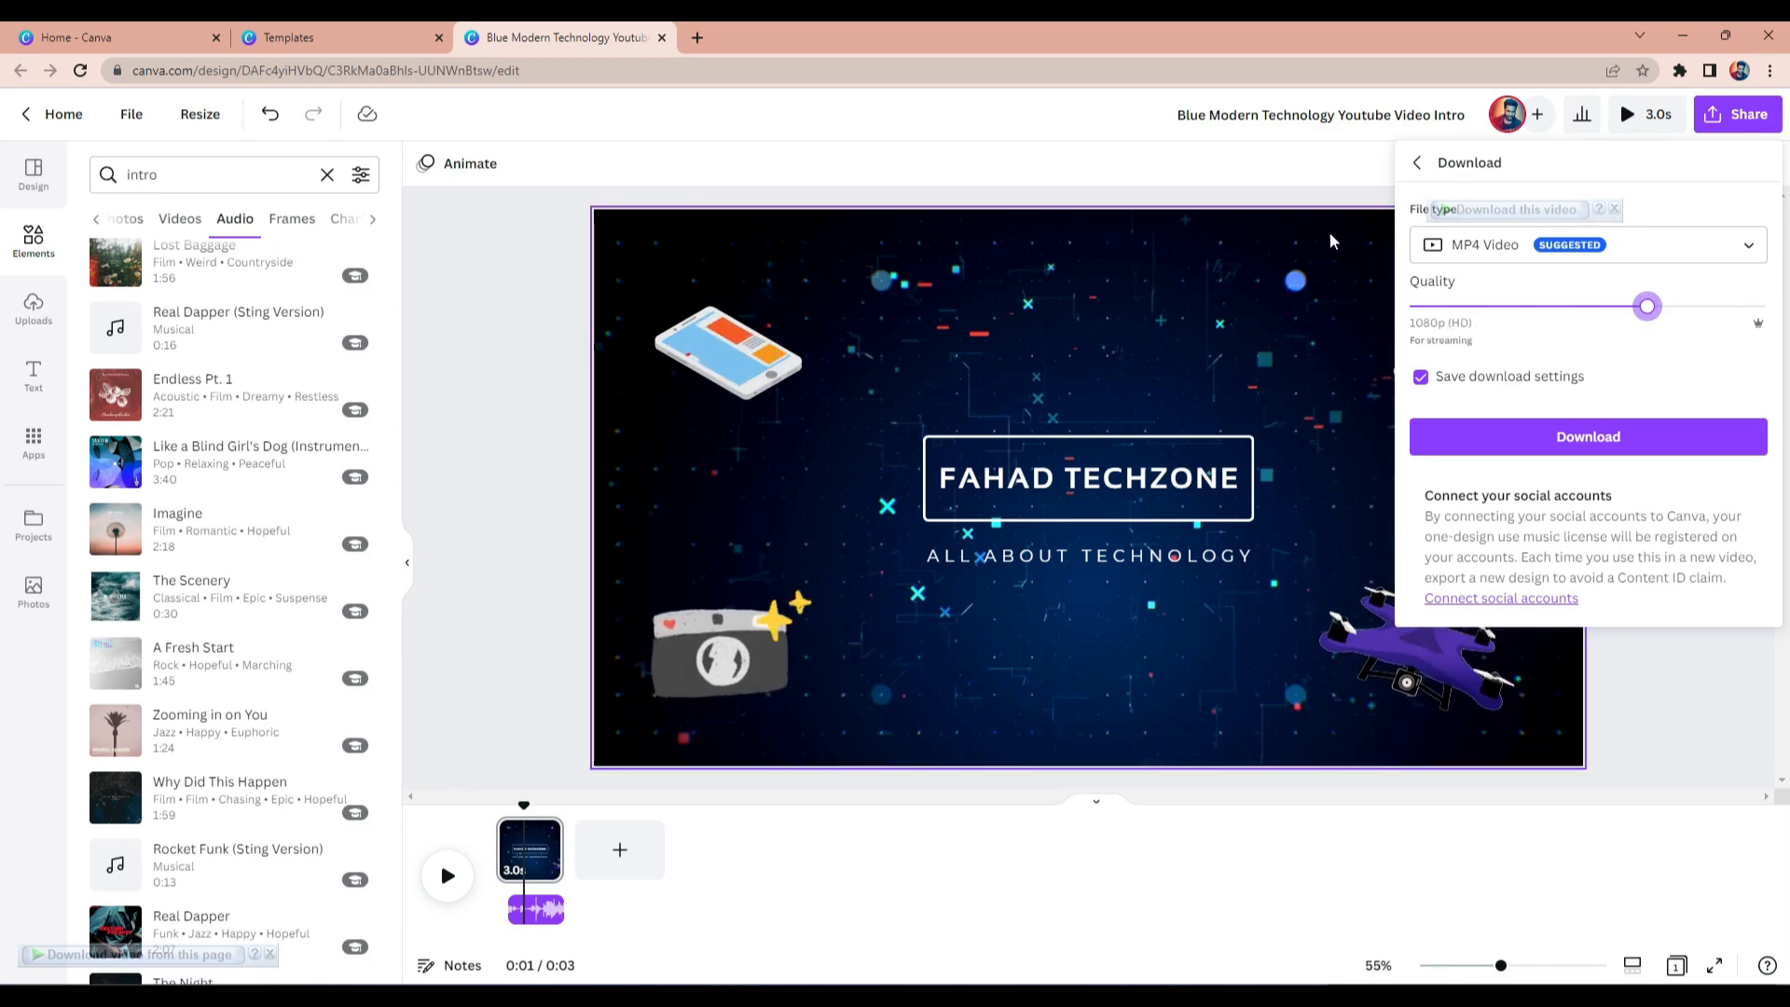
pyautogui.click(1599, 442)
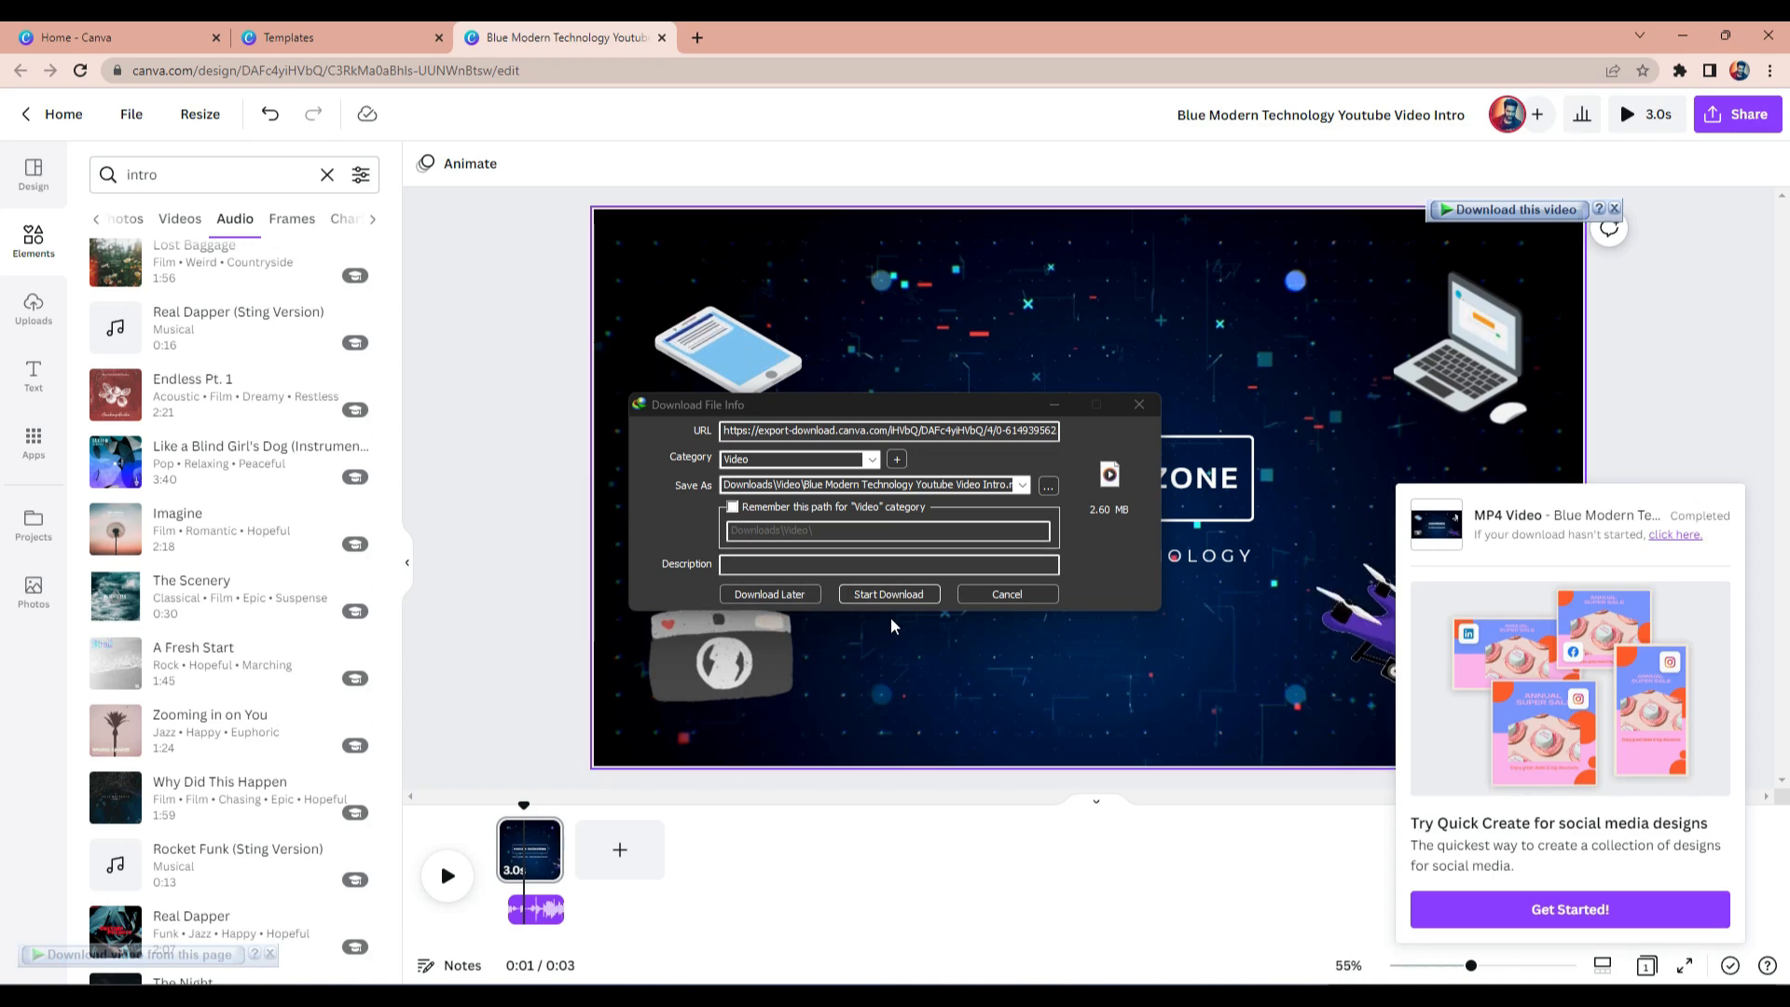
pyautogui.click(879, 593)
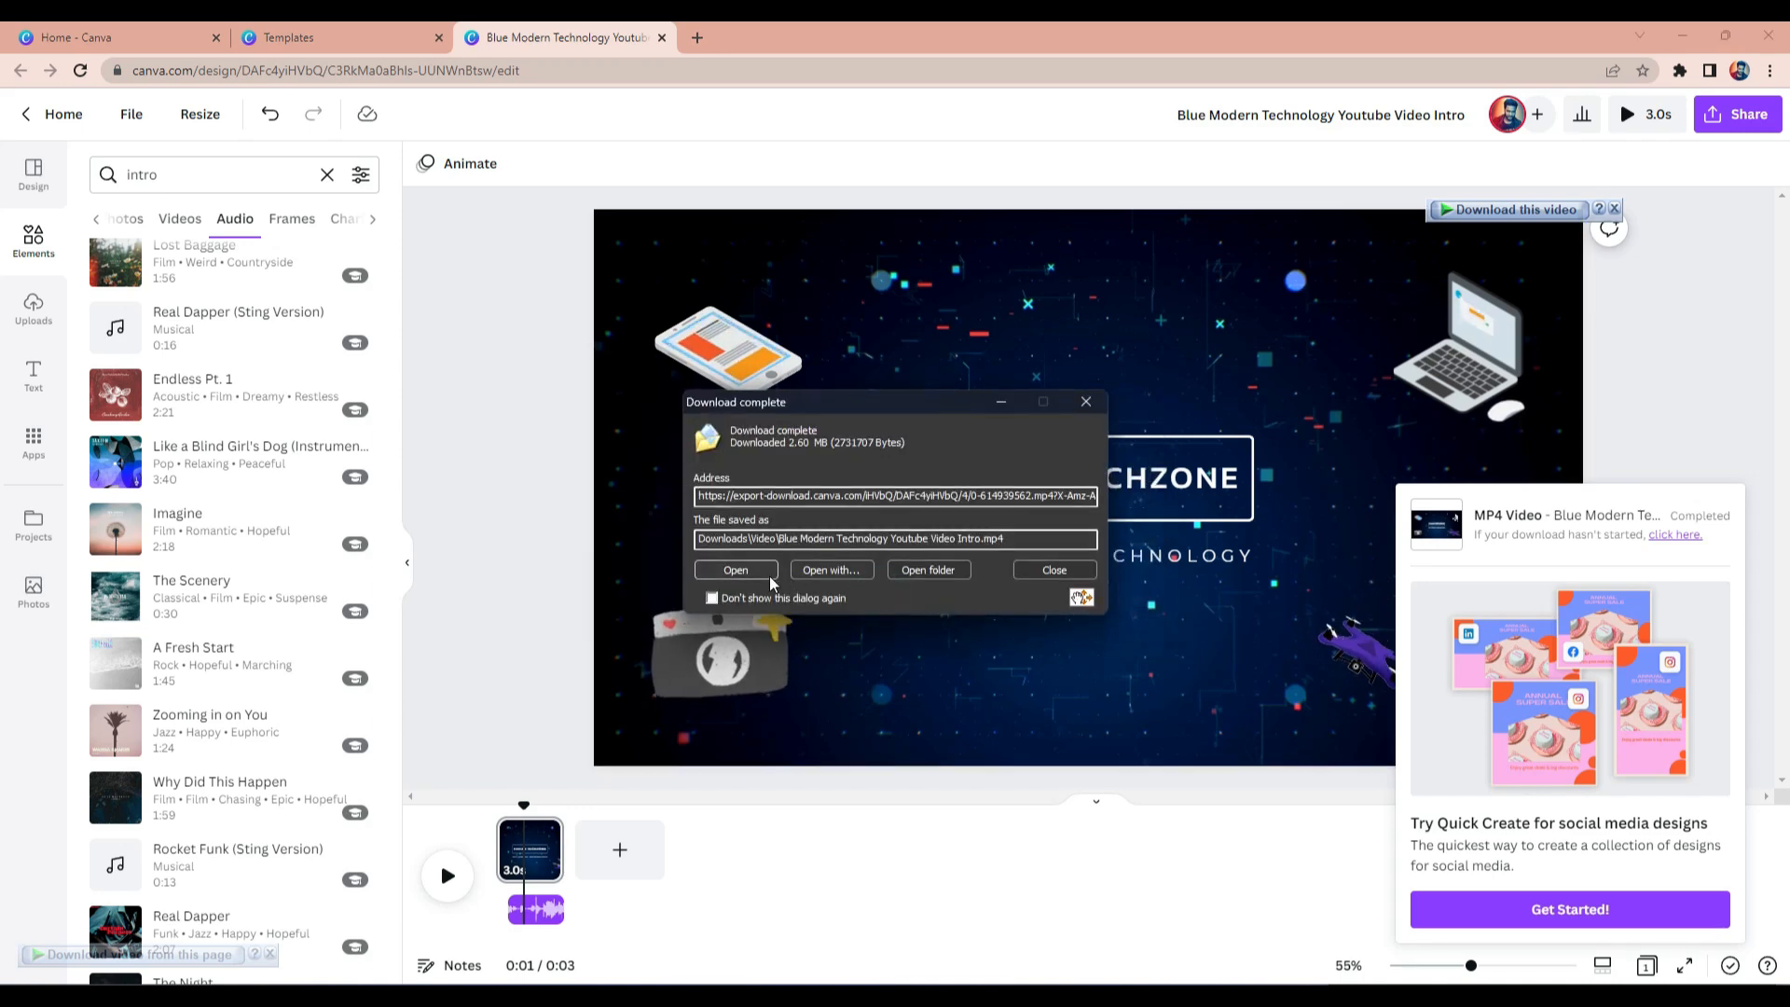
# Open the downloaded intro video in Media Player, play it to check the export, and close the player.
pyautogui.click(730, 570)
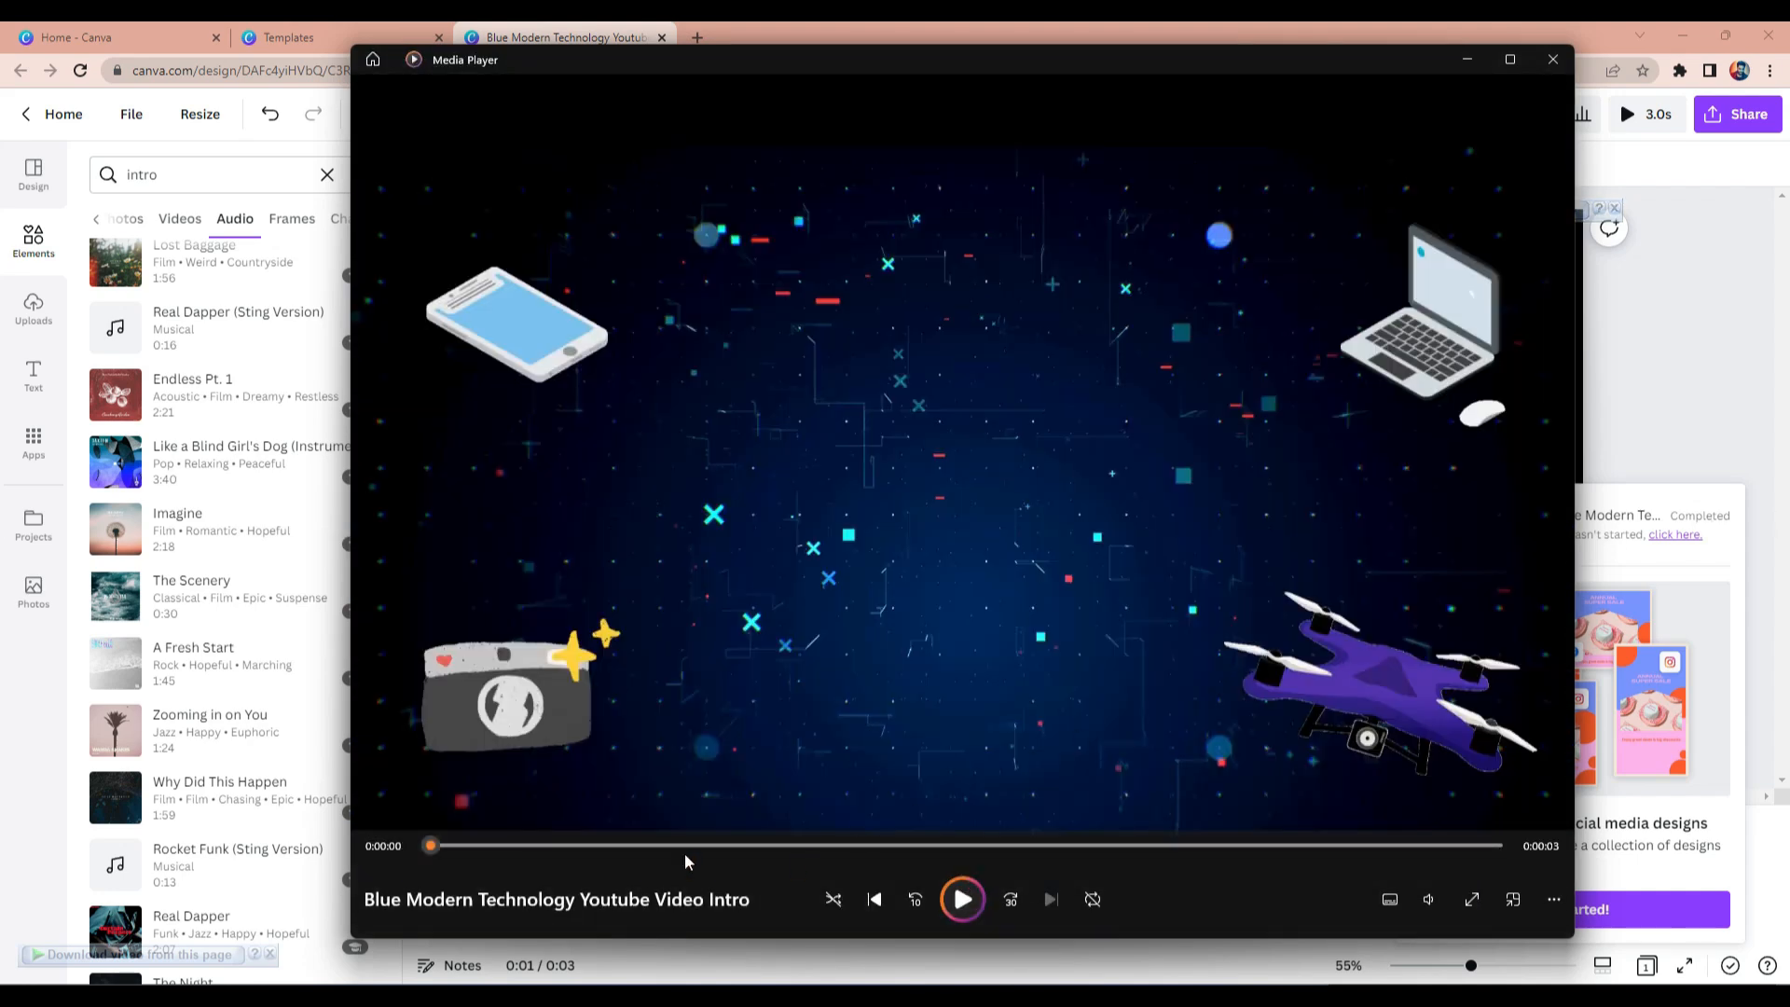
pyautogui.click(966, 899)
pyautogui.click(1554, 59)
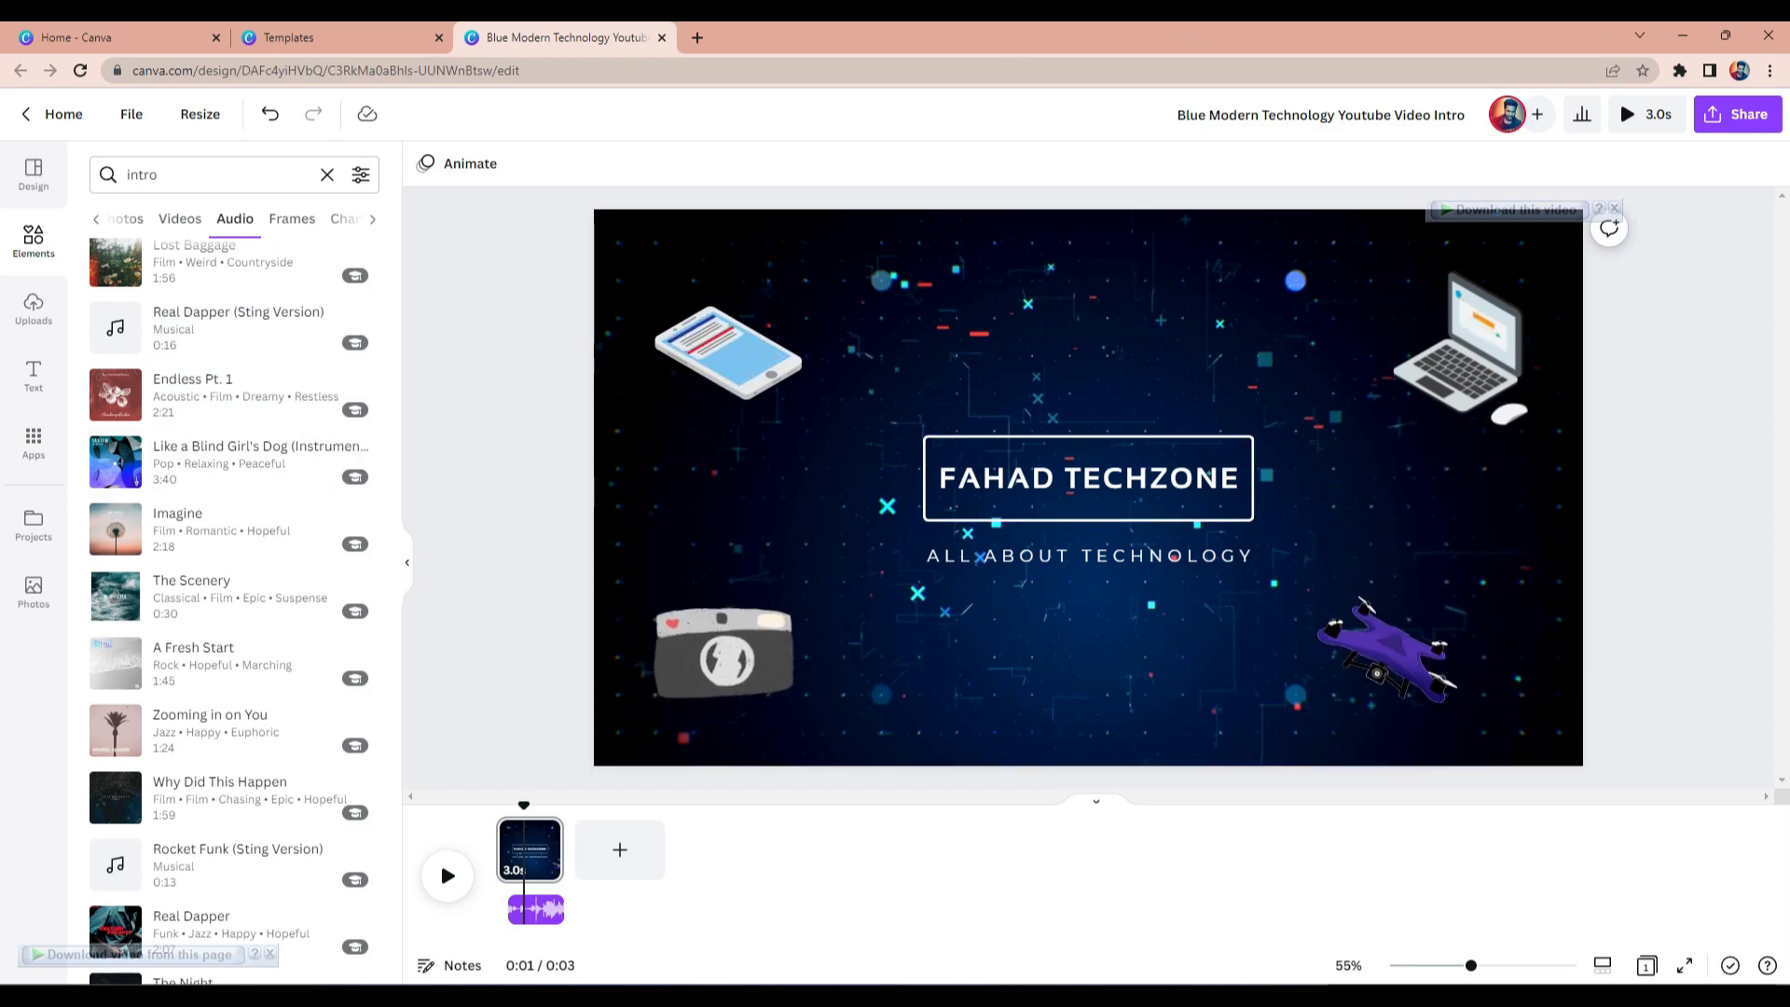
pyautogui.hotkey('alt', 'Tab')
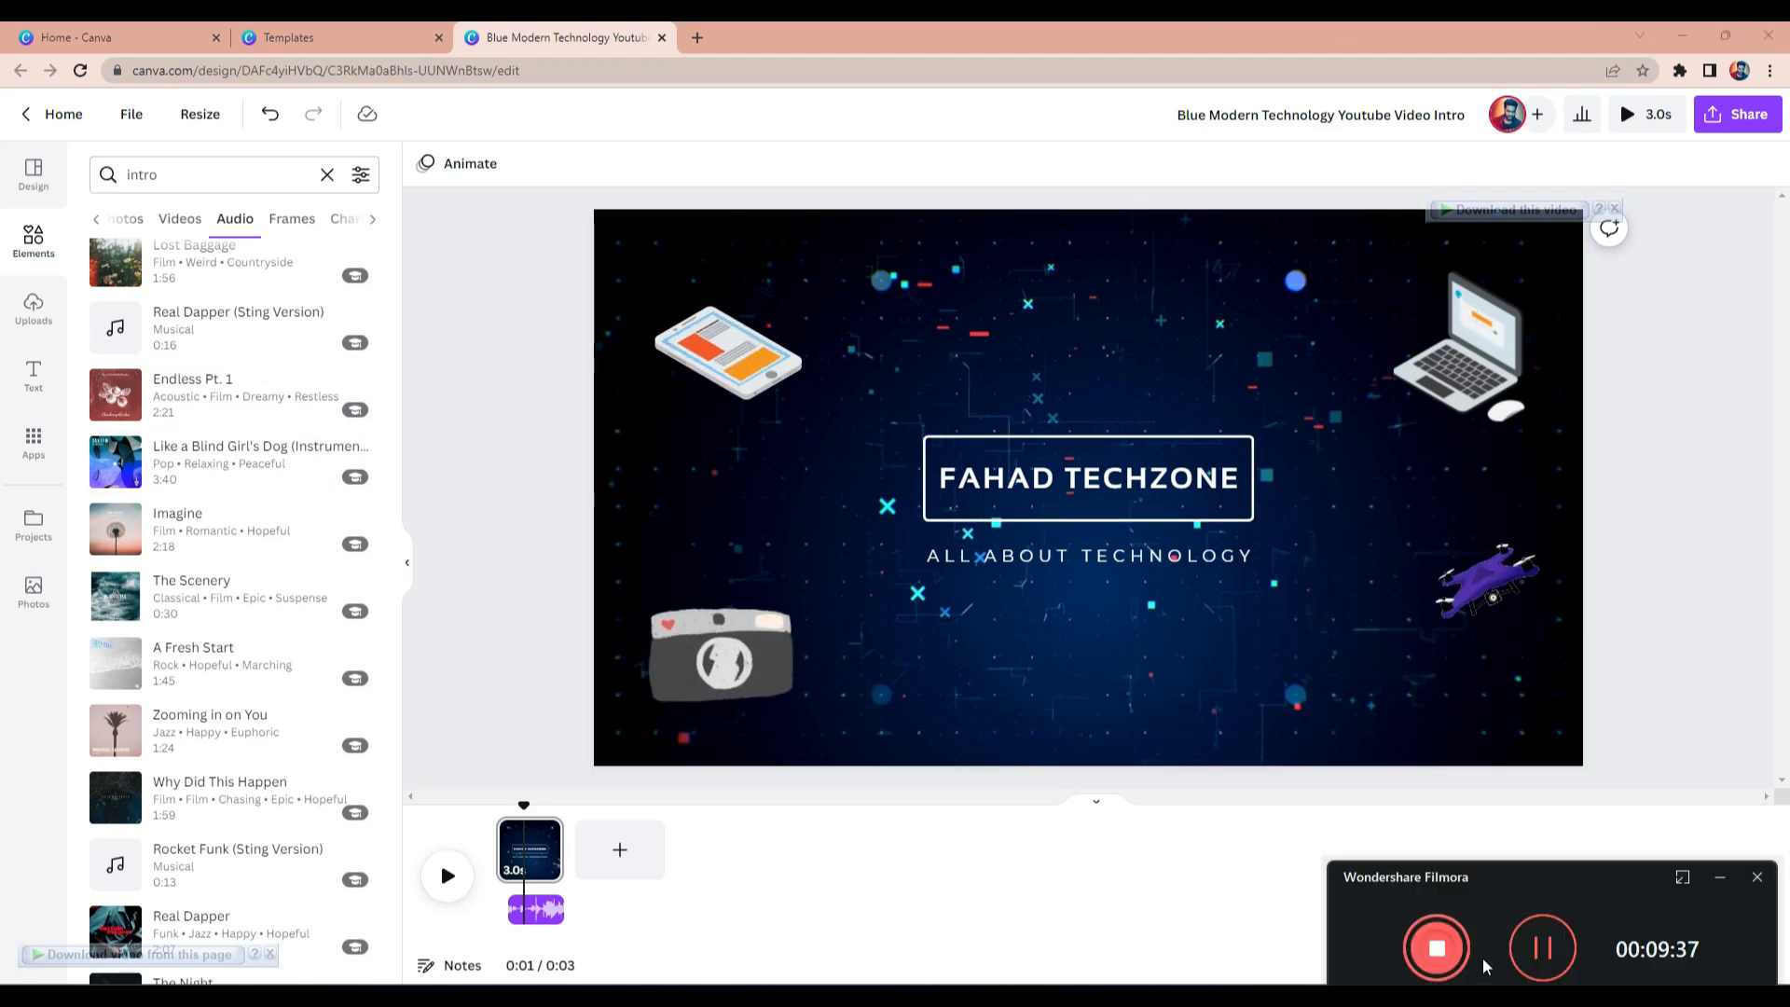